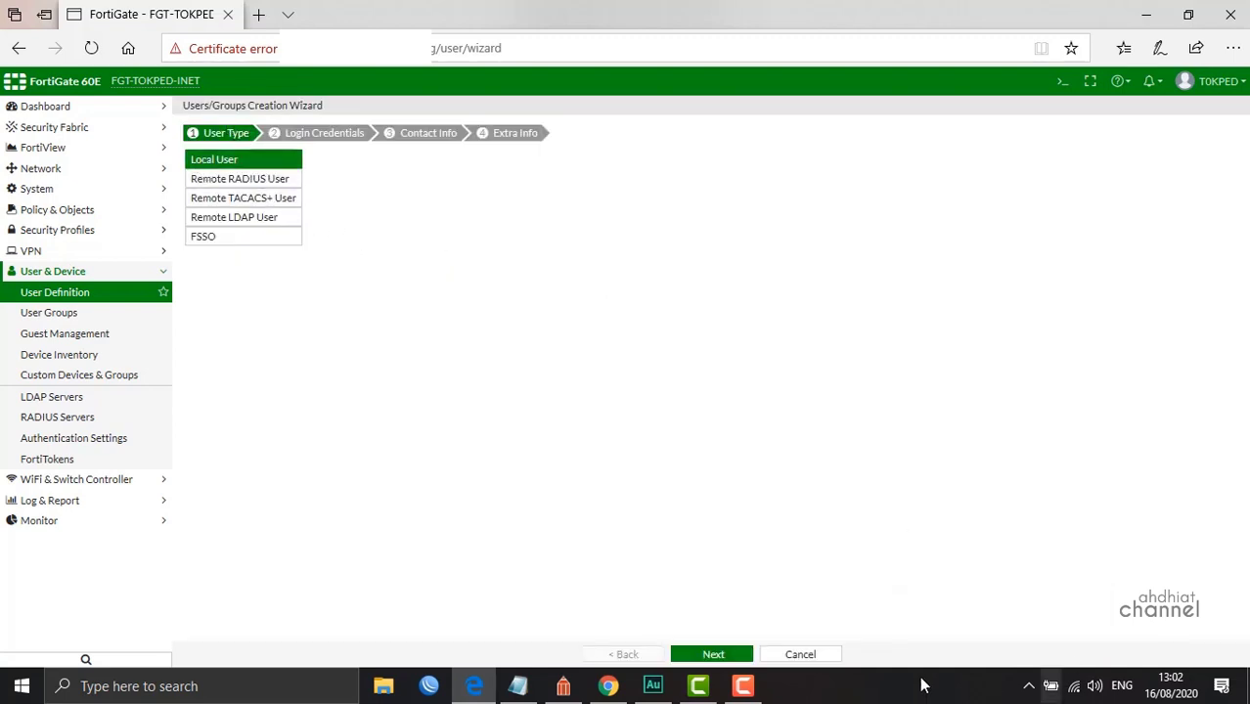
Enter the new local user's username and password on the credentials step
click(713, 655)
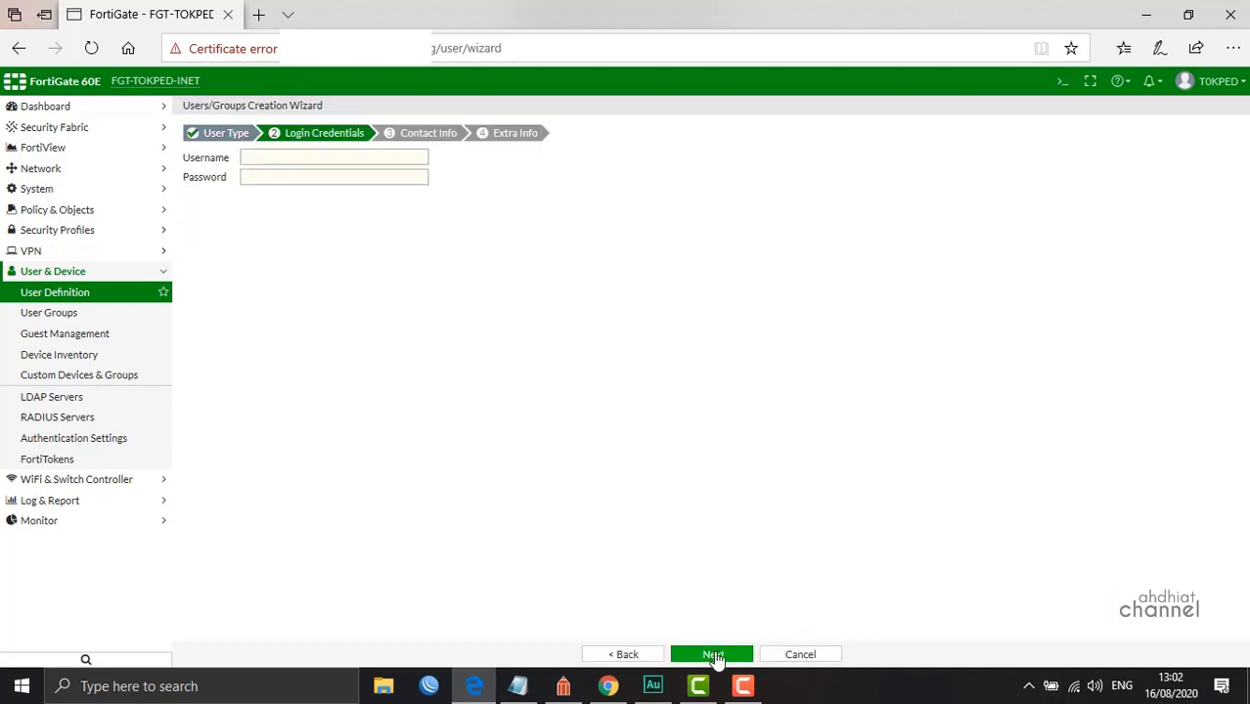
click(292, 156)
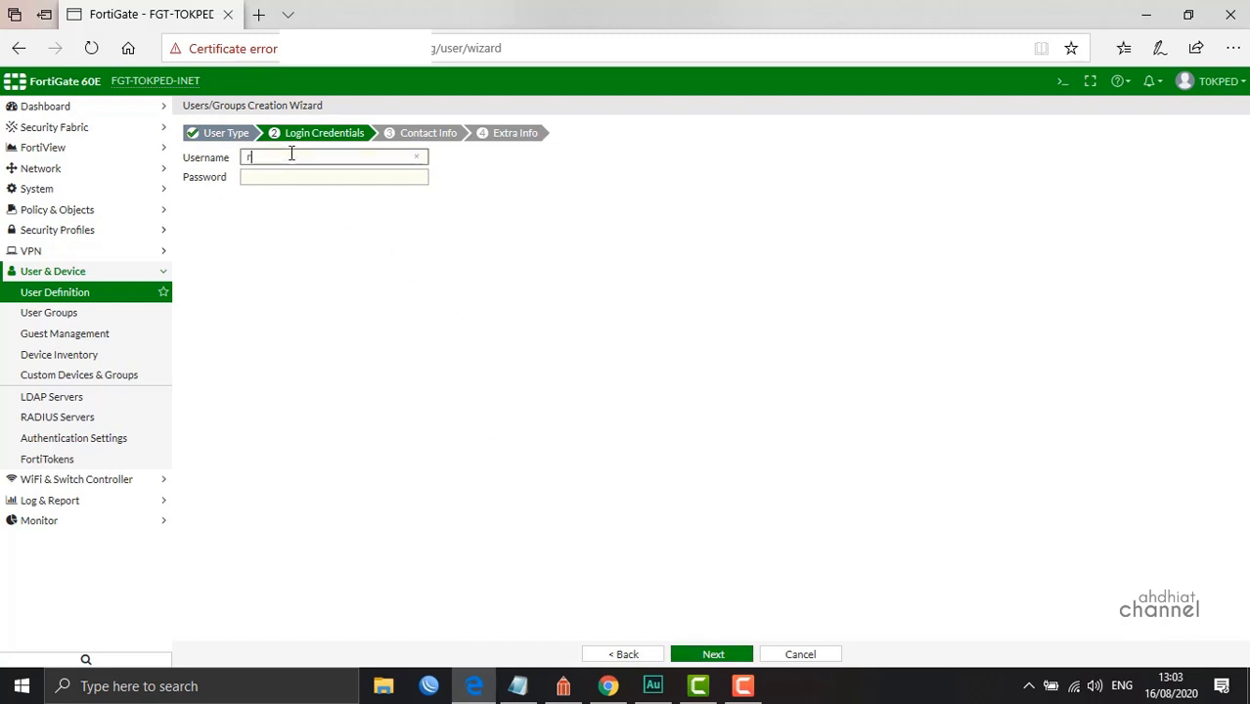
key(ctrl+a)
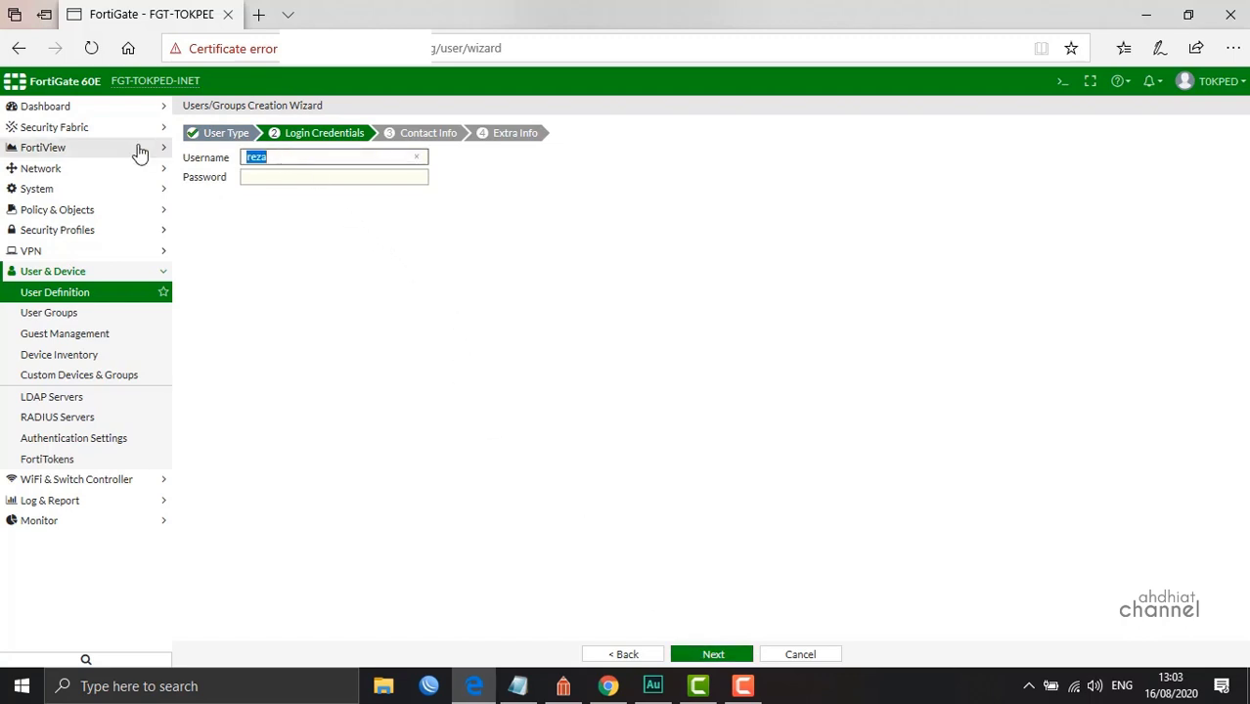
text(ahdhiat)
click(257, 177)
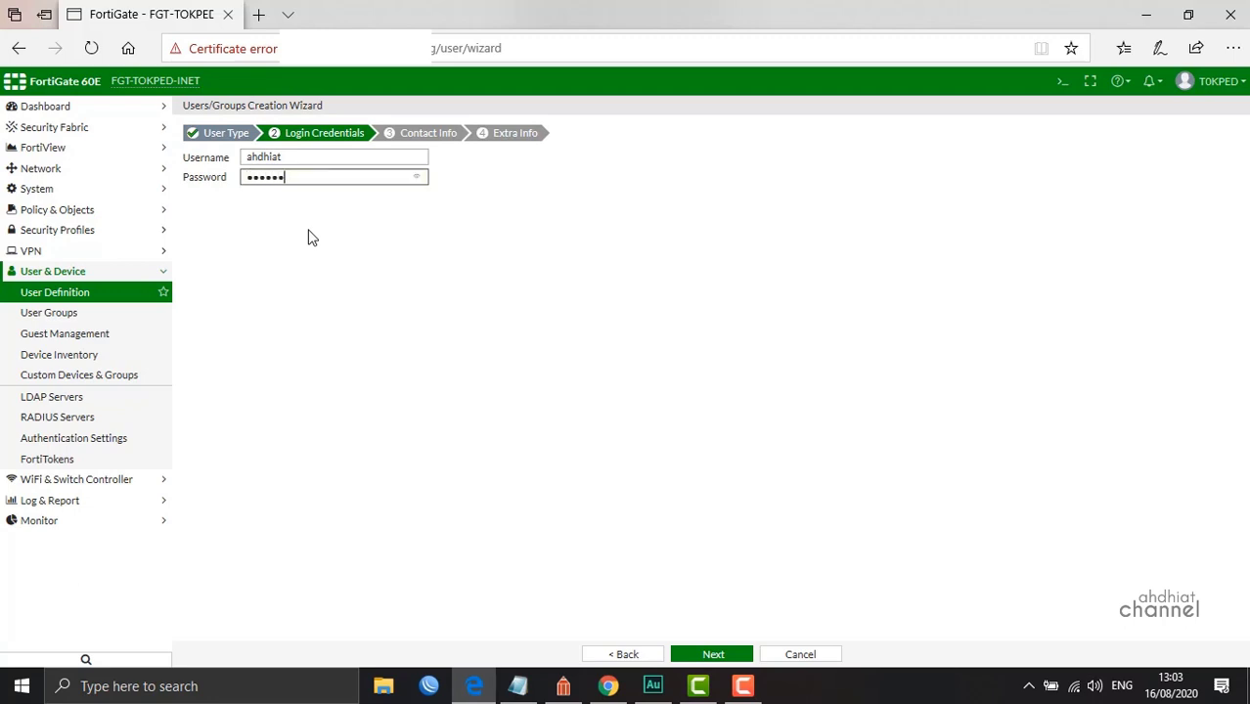
click(342, 264)
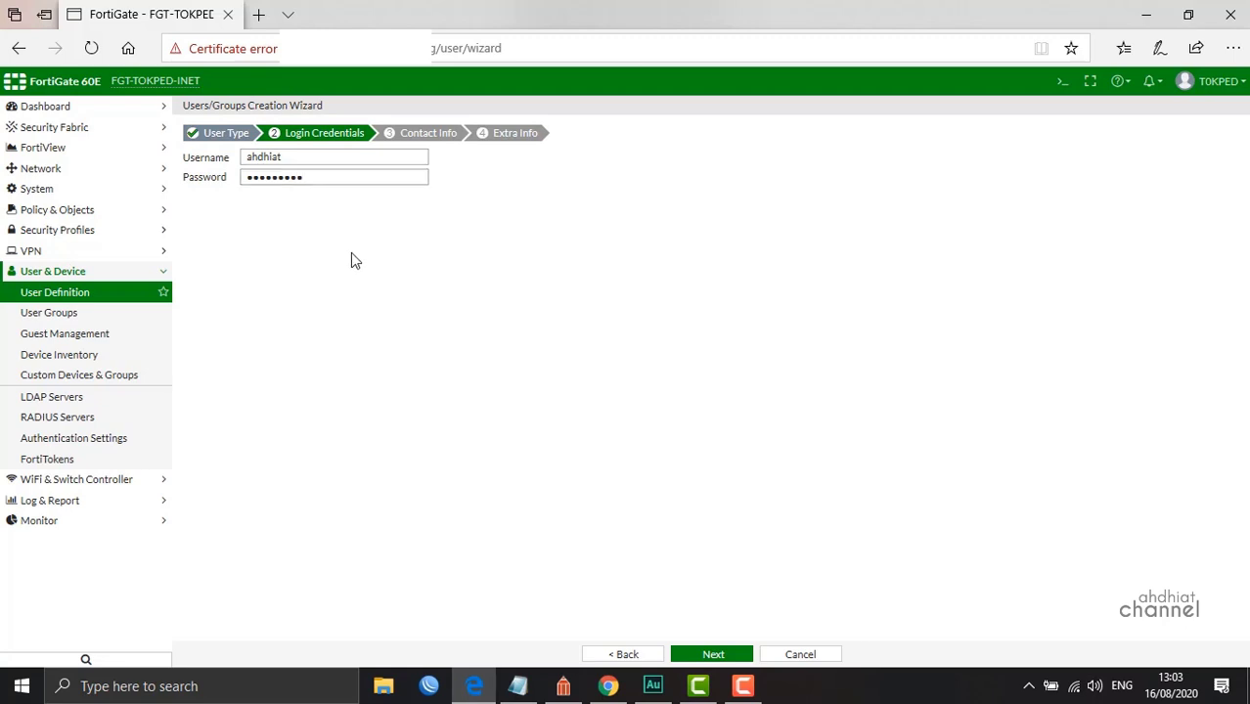
Skip contact info, enable group membership with the IT group, and submit the user
click(712, 654)
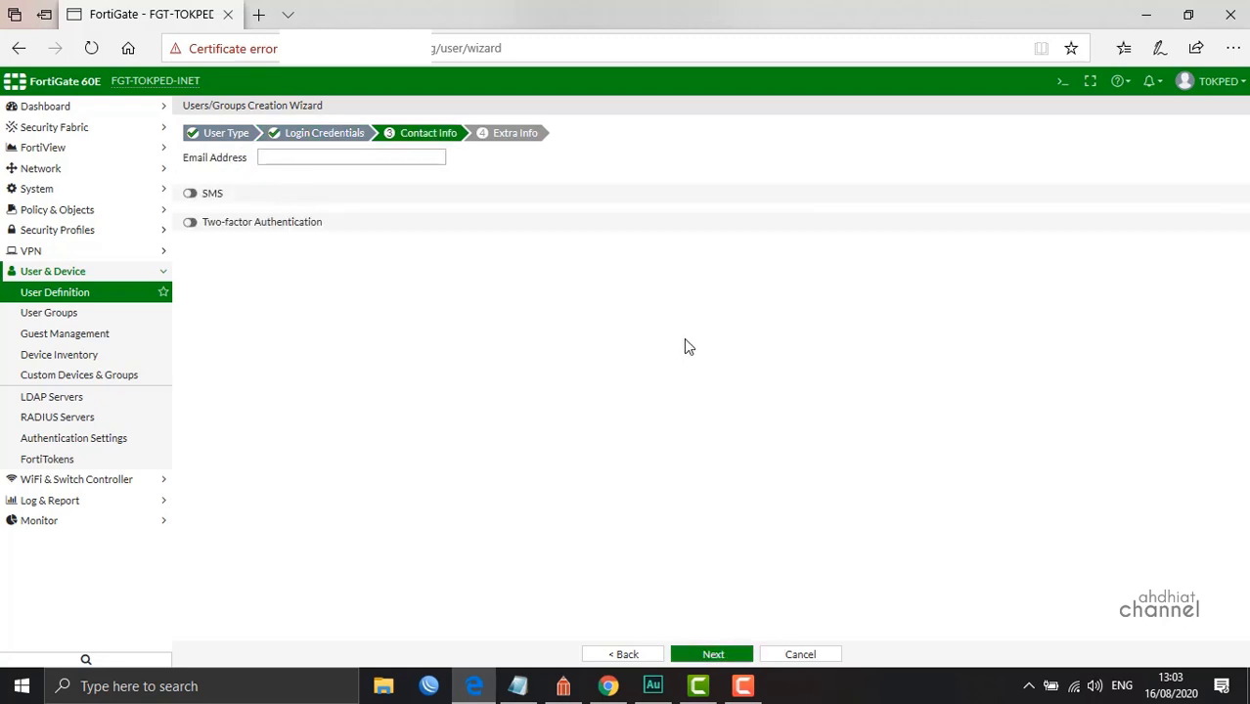
click(717, 654)
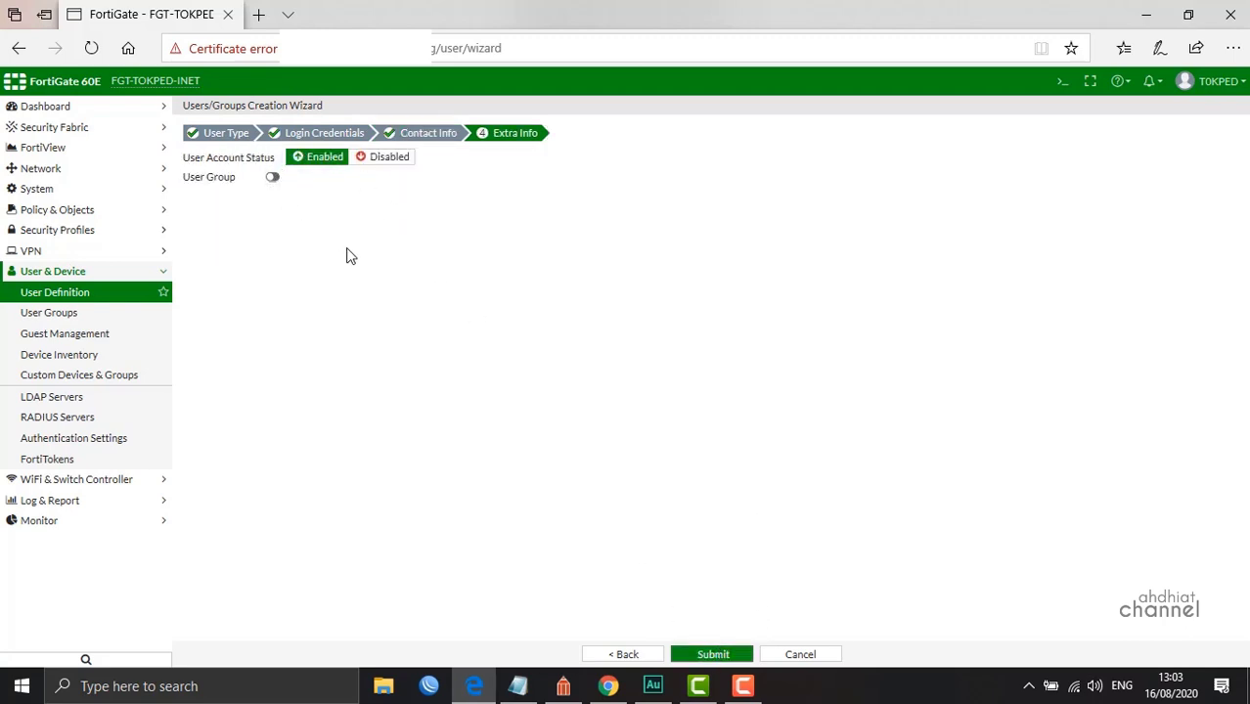
click(273, 177)
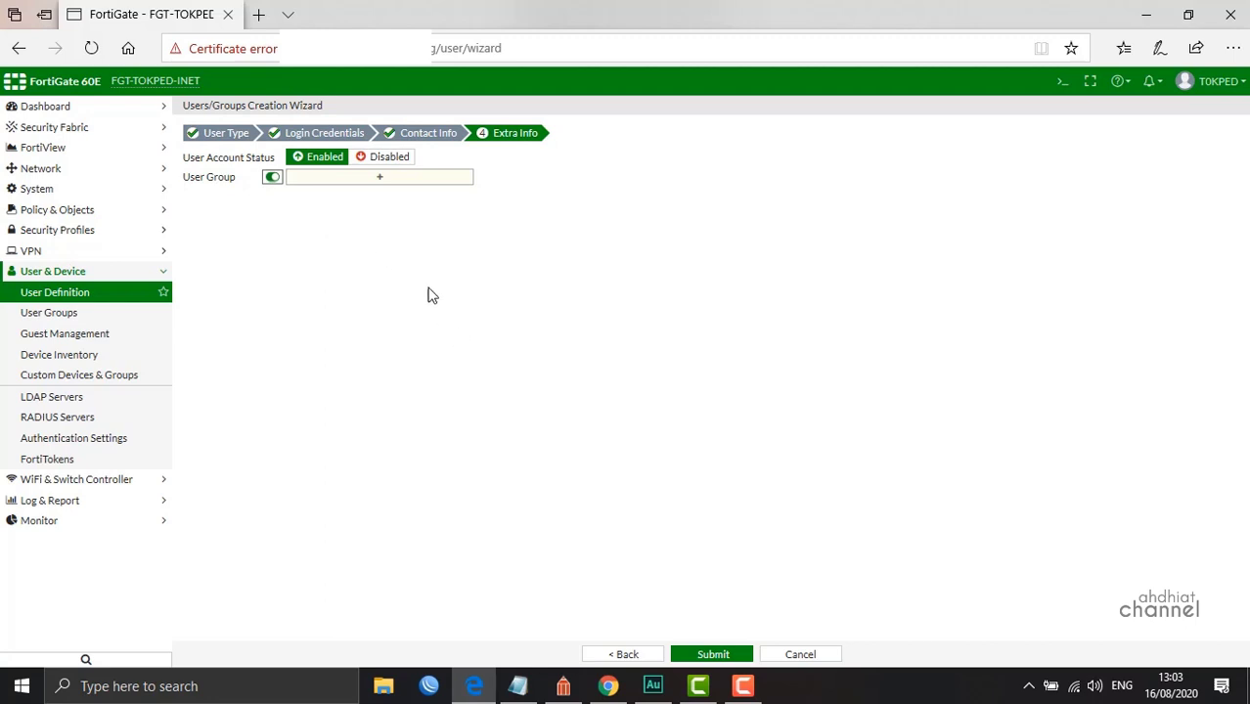
click(360, 179)
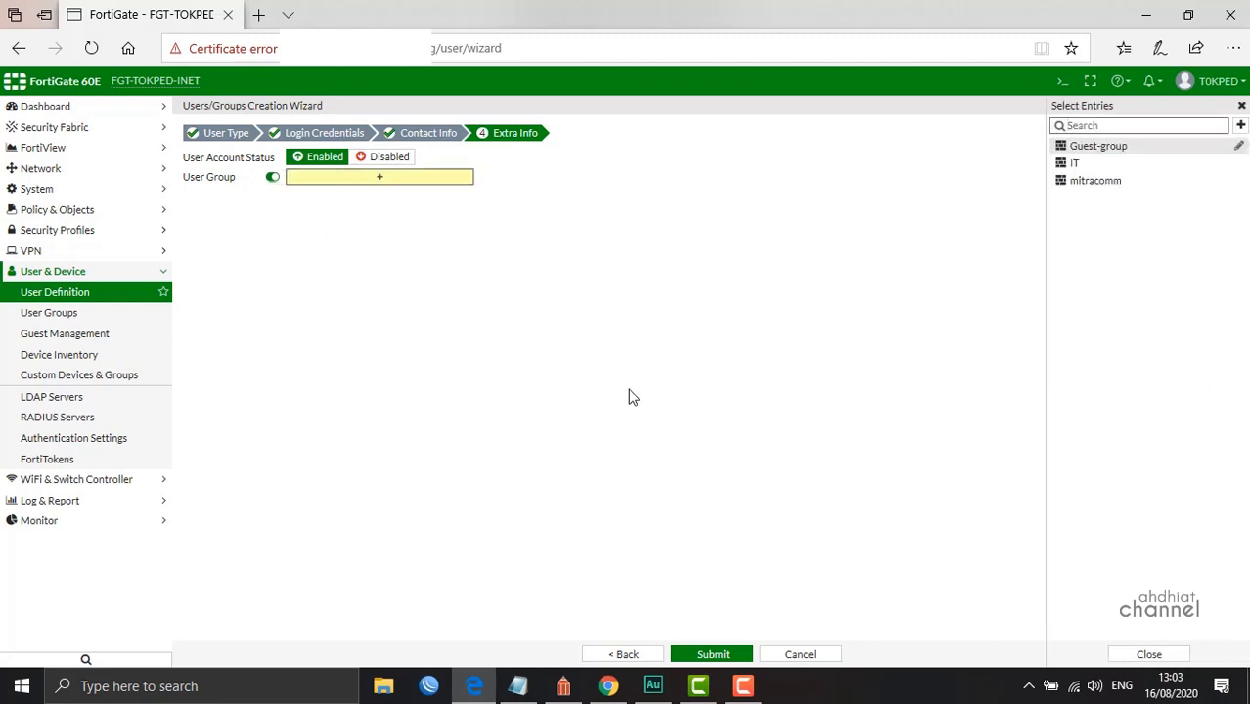
click(1059, 166)
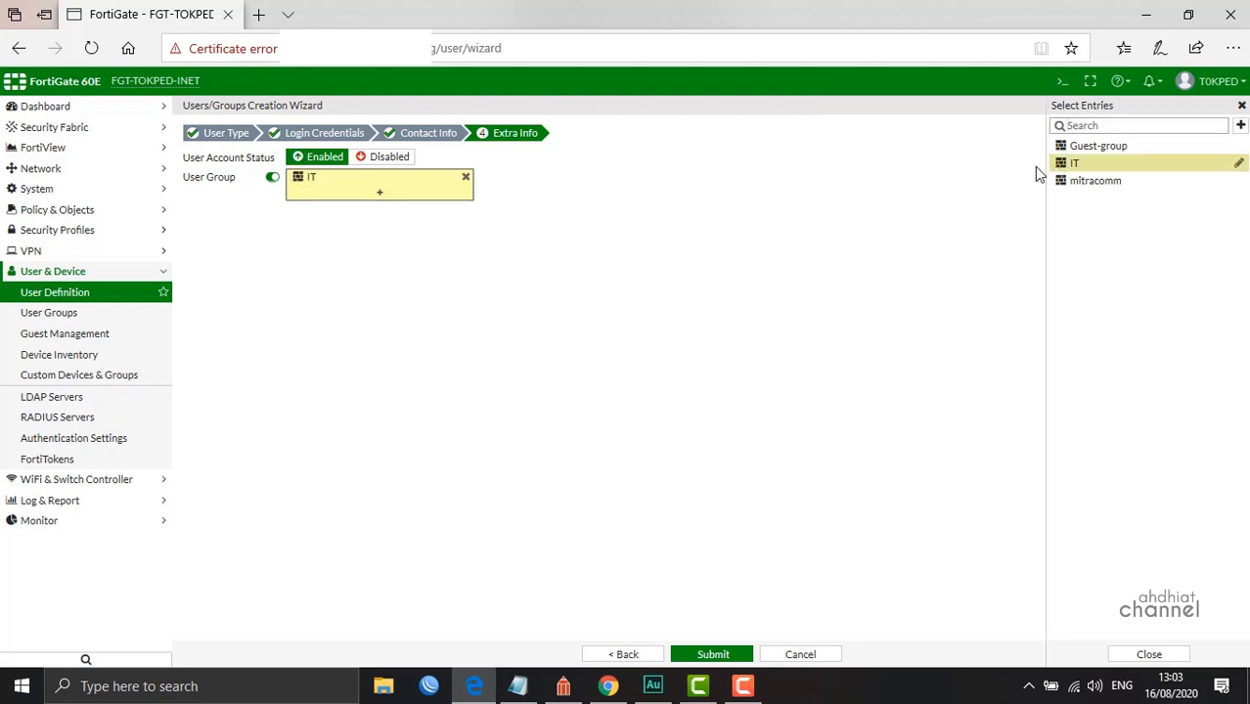
click(678, 286)
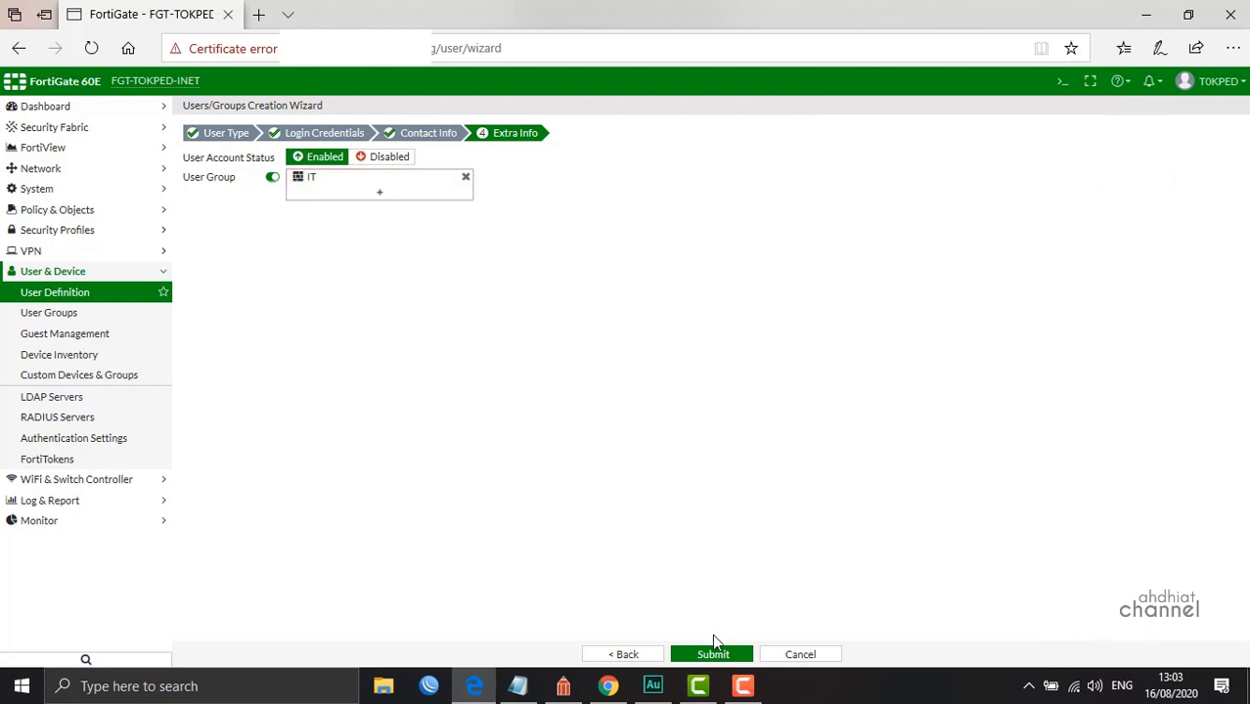
click(712, 655)
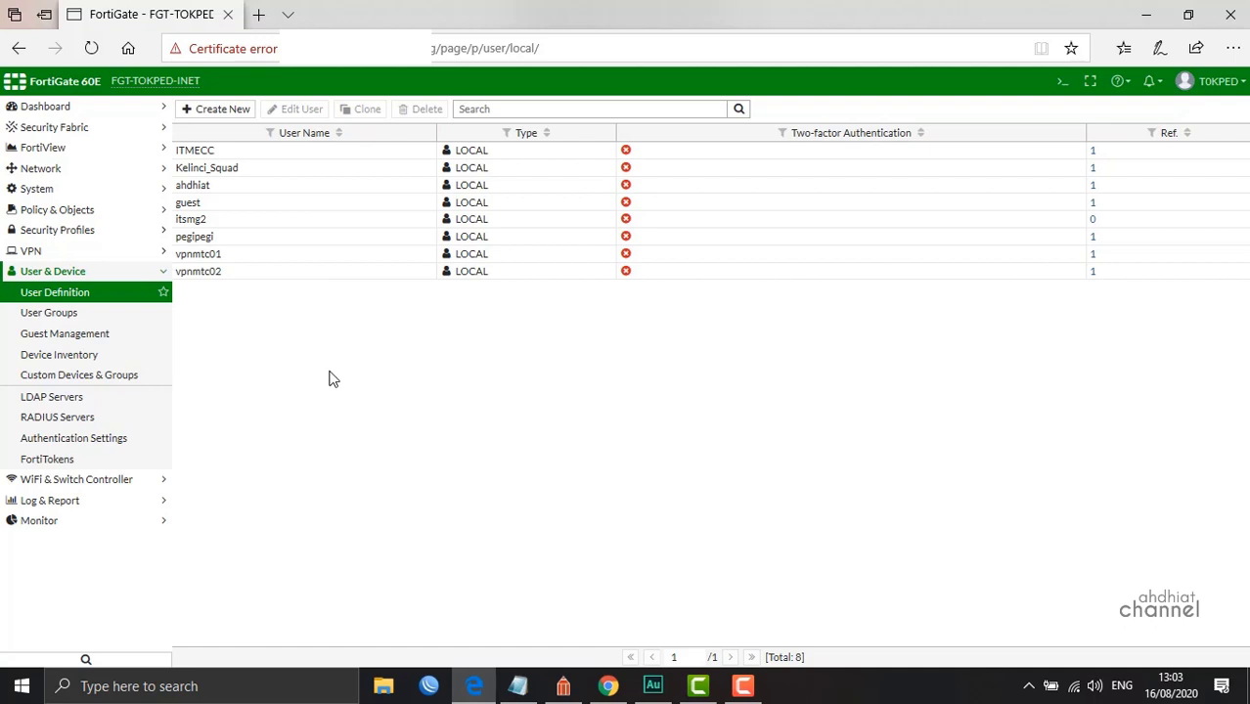
Start a new user group, abandon it, and return to the User Groups list
click(54, 313)
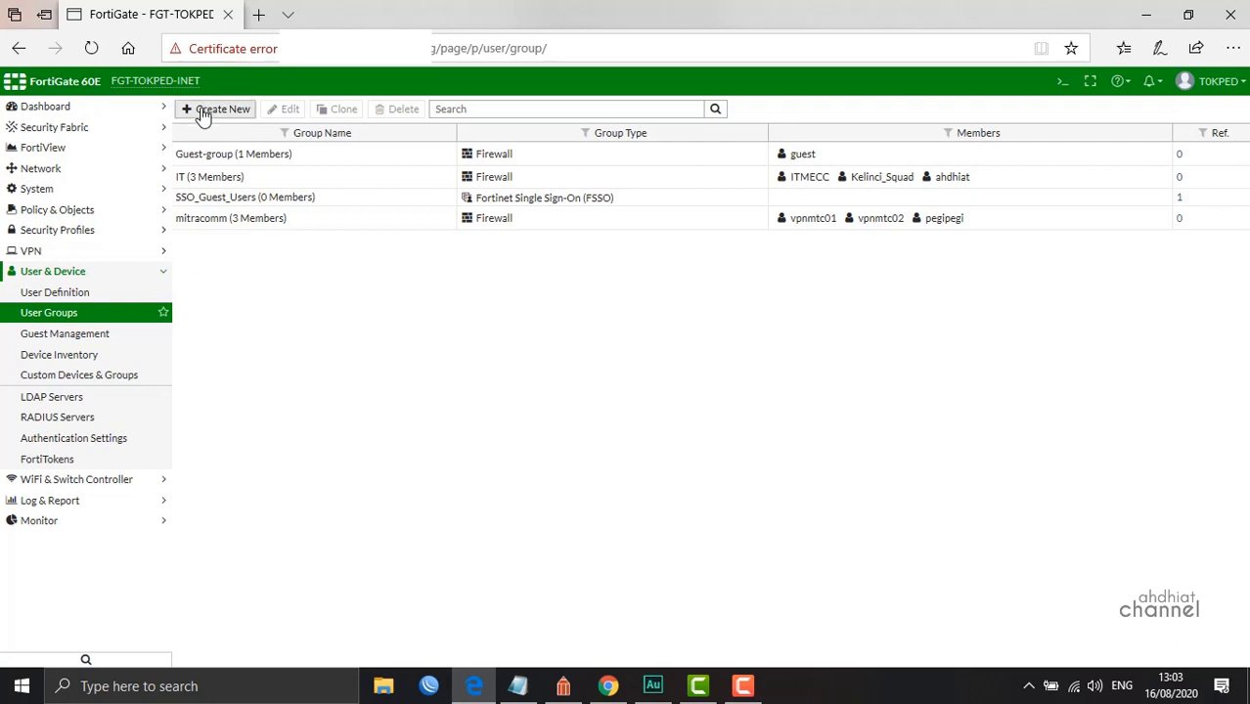
click(199, 113)
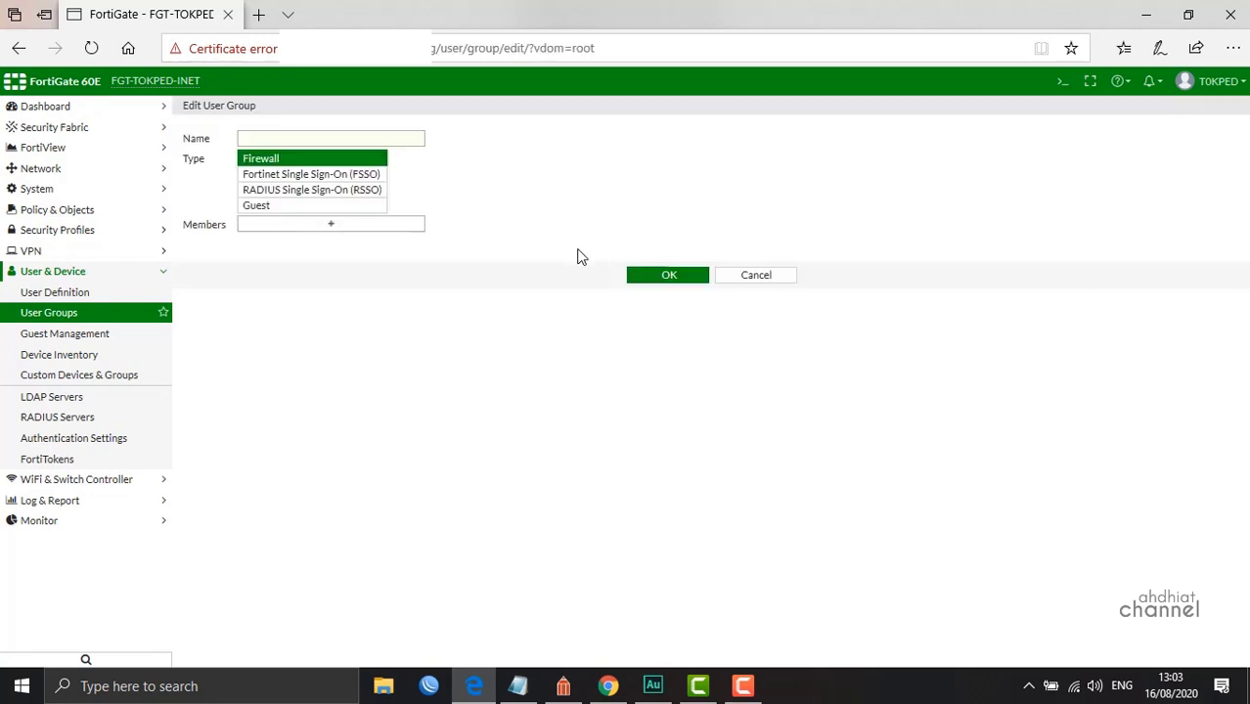
click(276, 140)
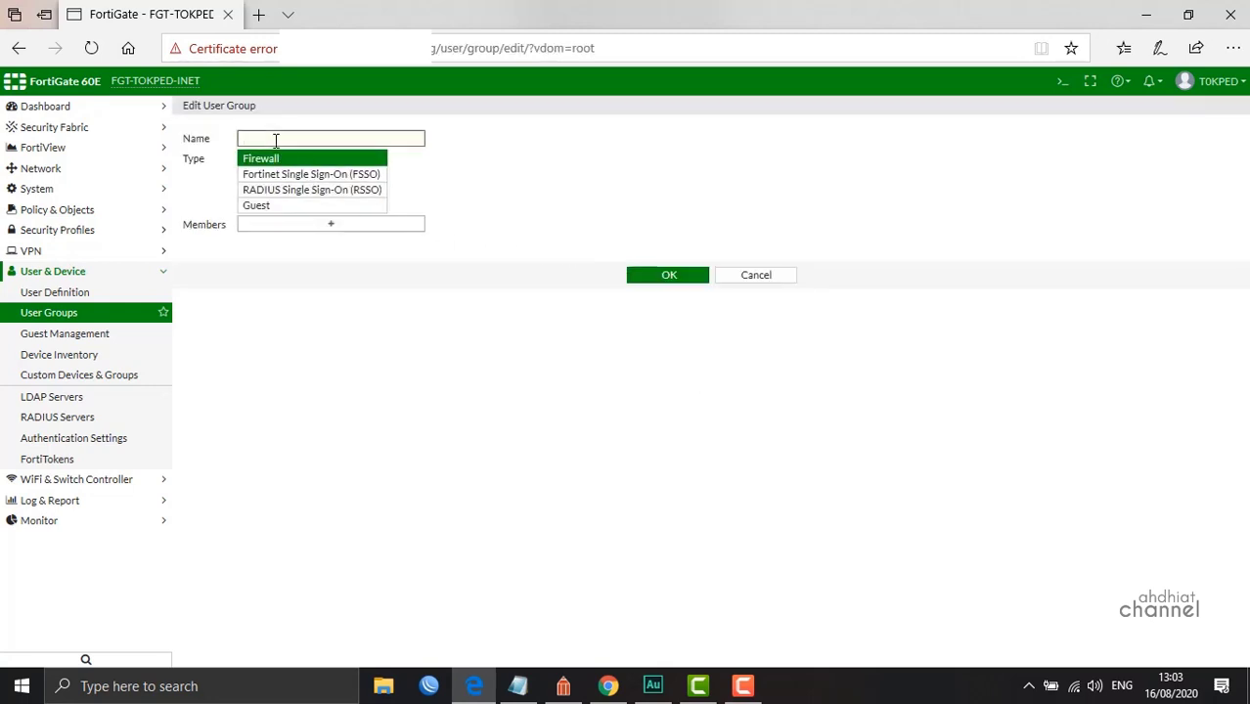
click(753, 280)
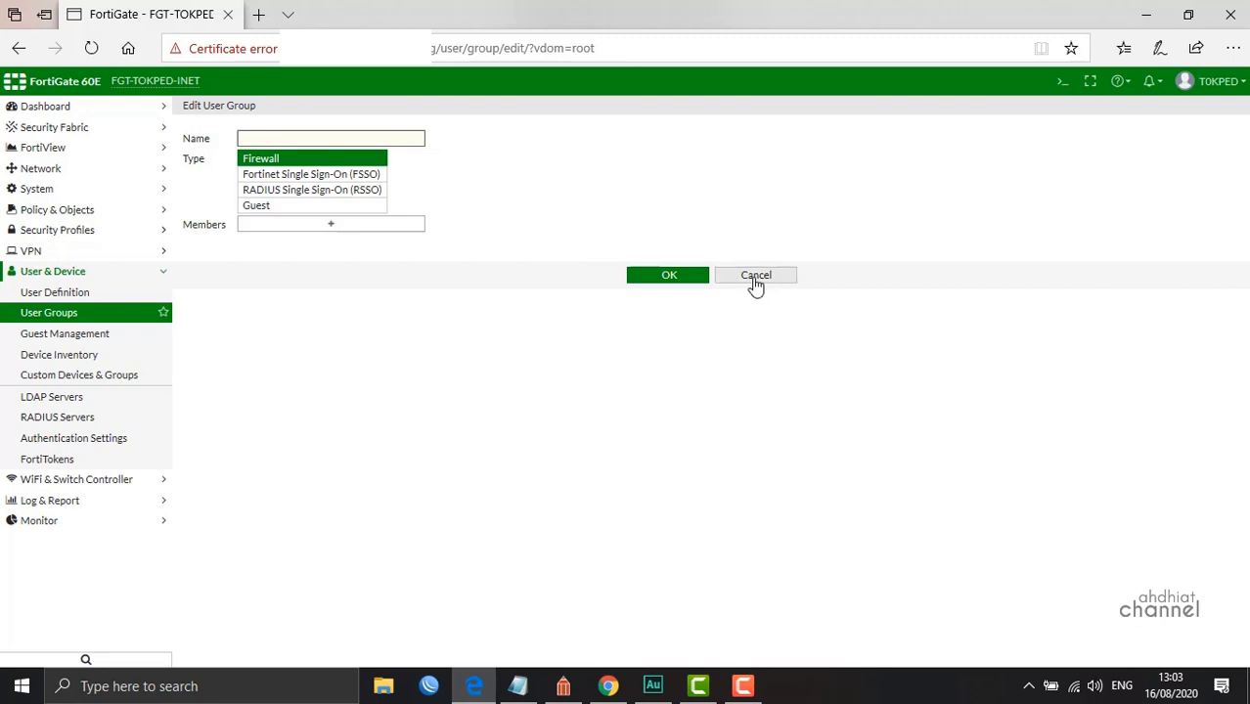
click(78, 298)
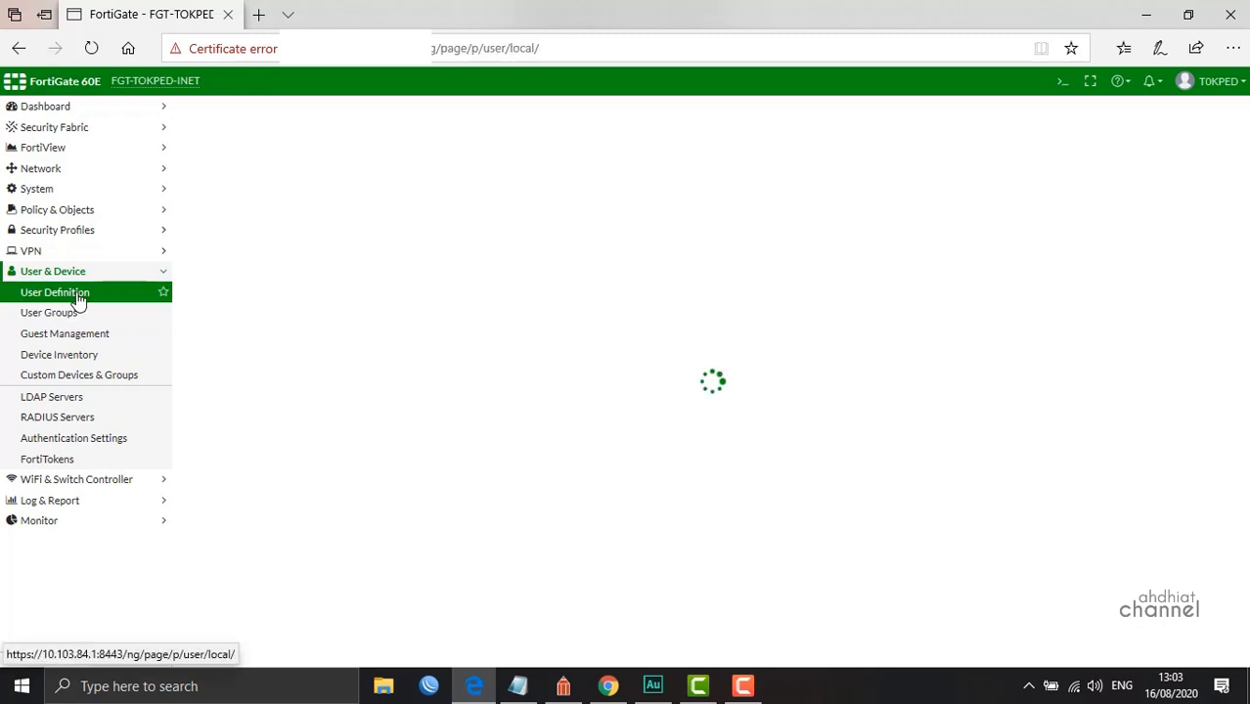
click(73, 315)
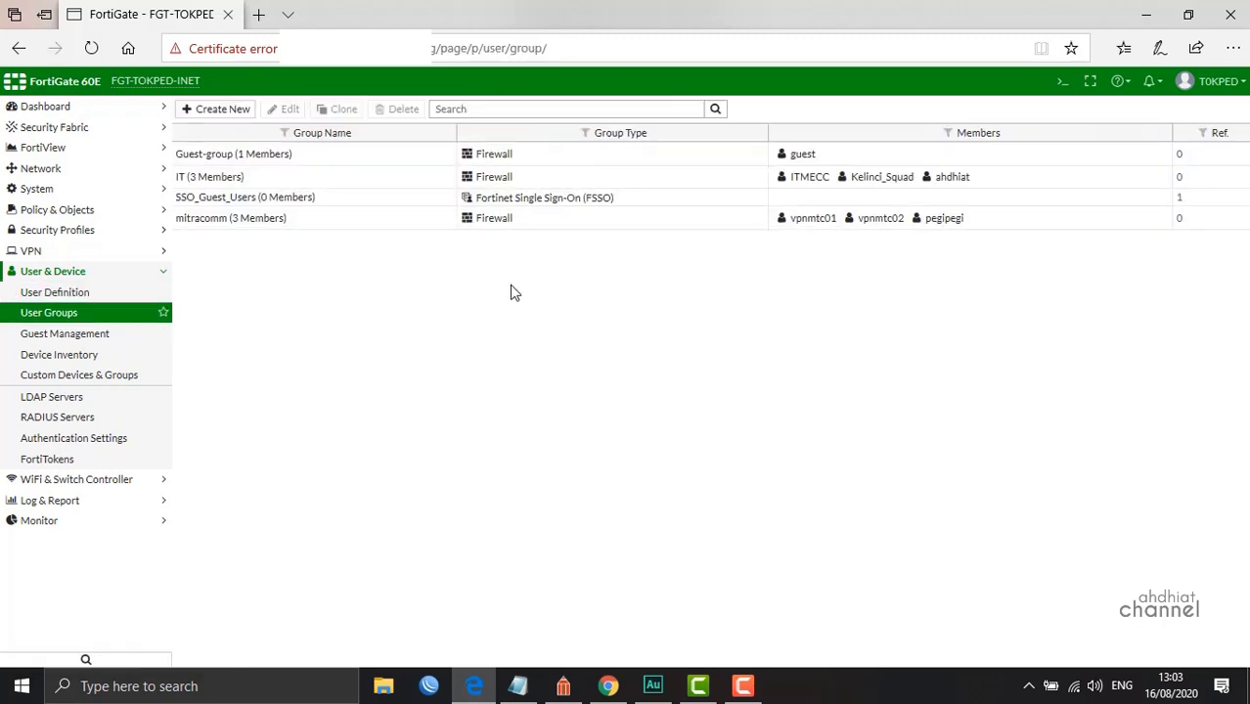
Remove the new user from the IT group's members and save the group
double_click(364, 181)
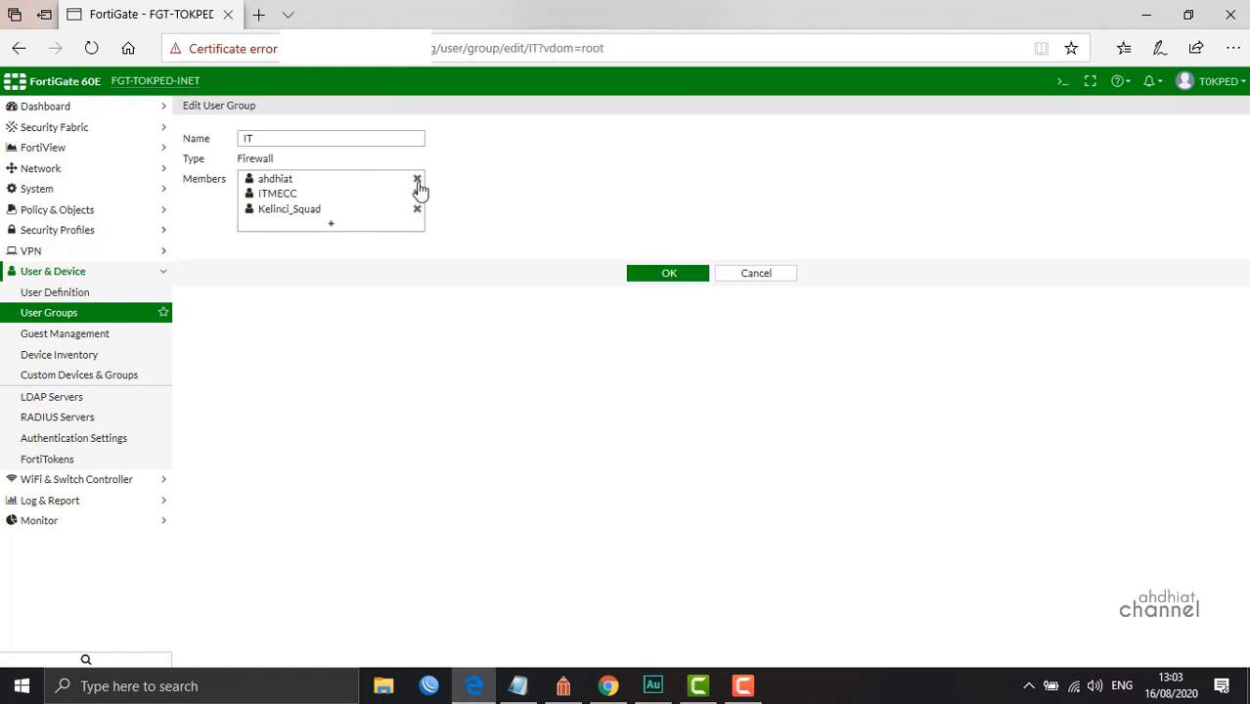
click(417, 179)
click(643, 262)
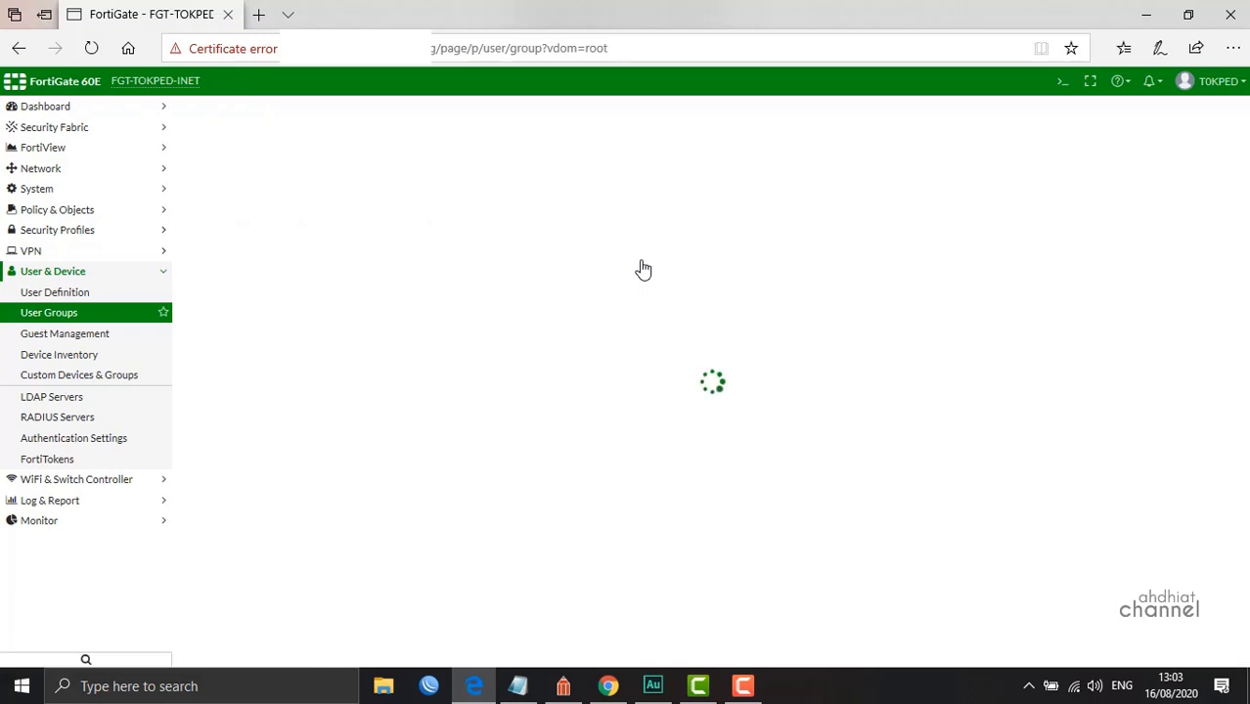
click(81, 314)
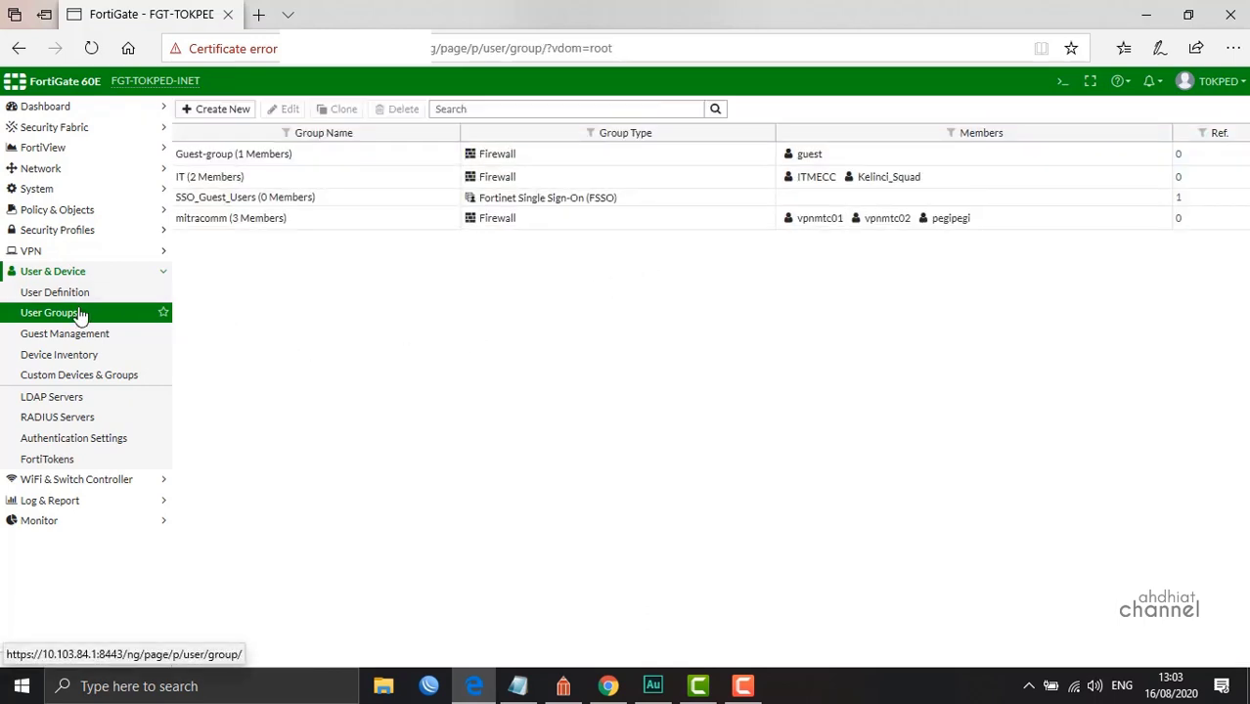
Create a user group named SSL with the new local user as its only member
click(222, 112)
click(303, 137)
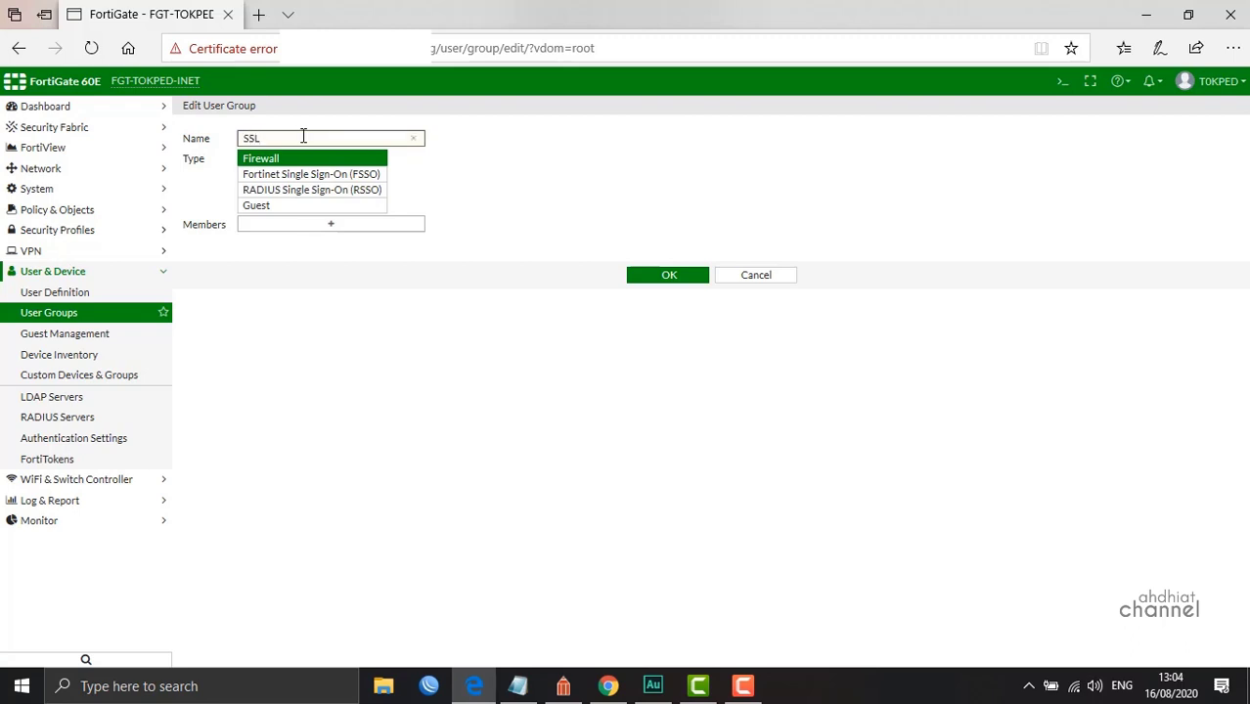
click(298, 225)
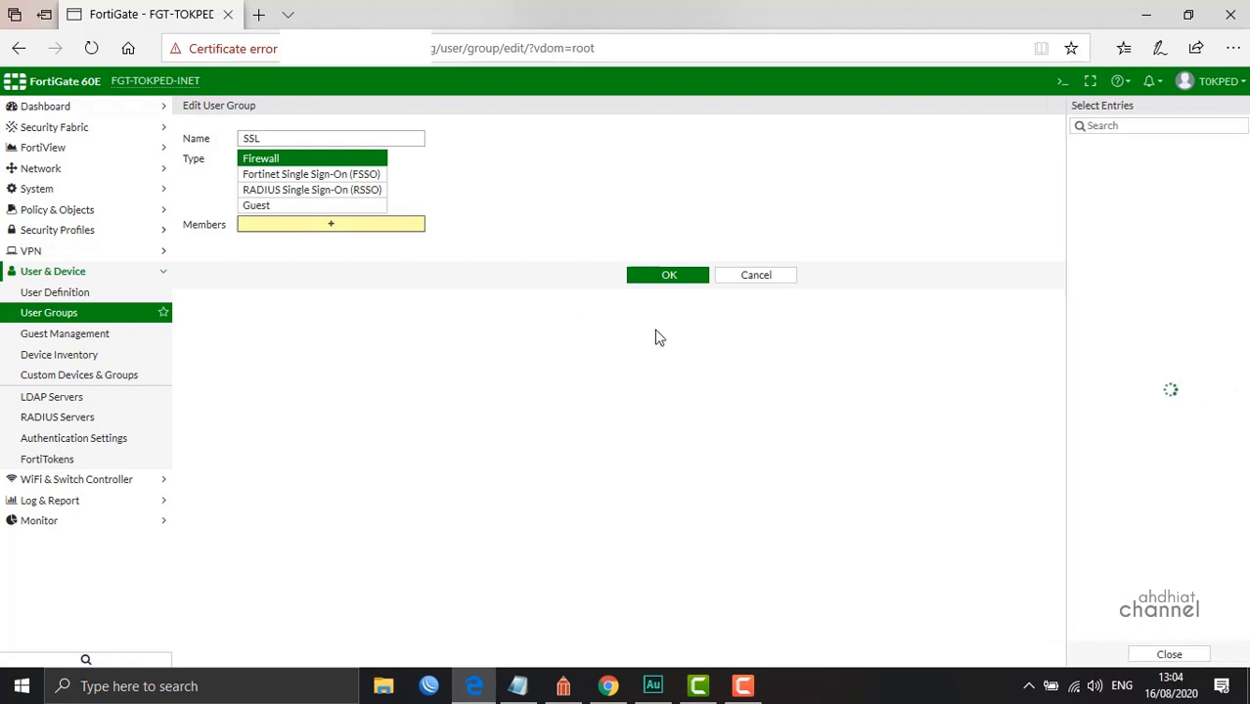
click(1085, 182)
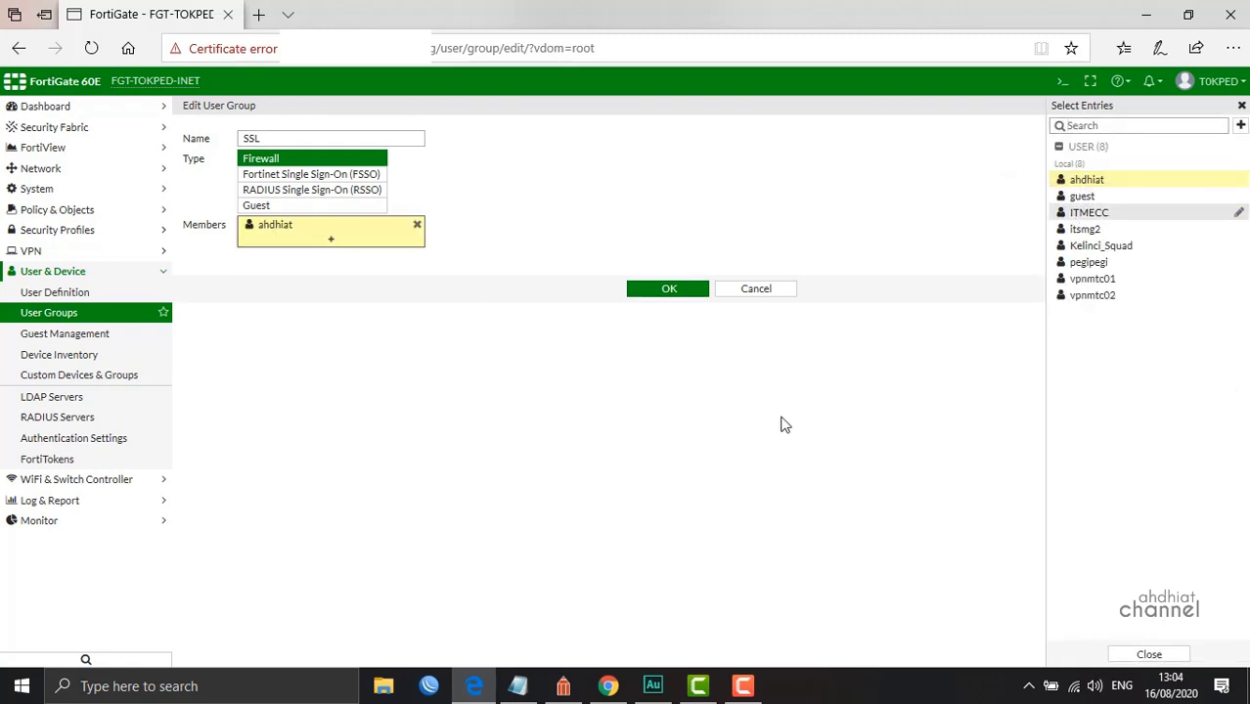
click(697, 316)
click(670, 293)
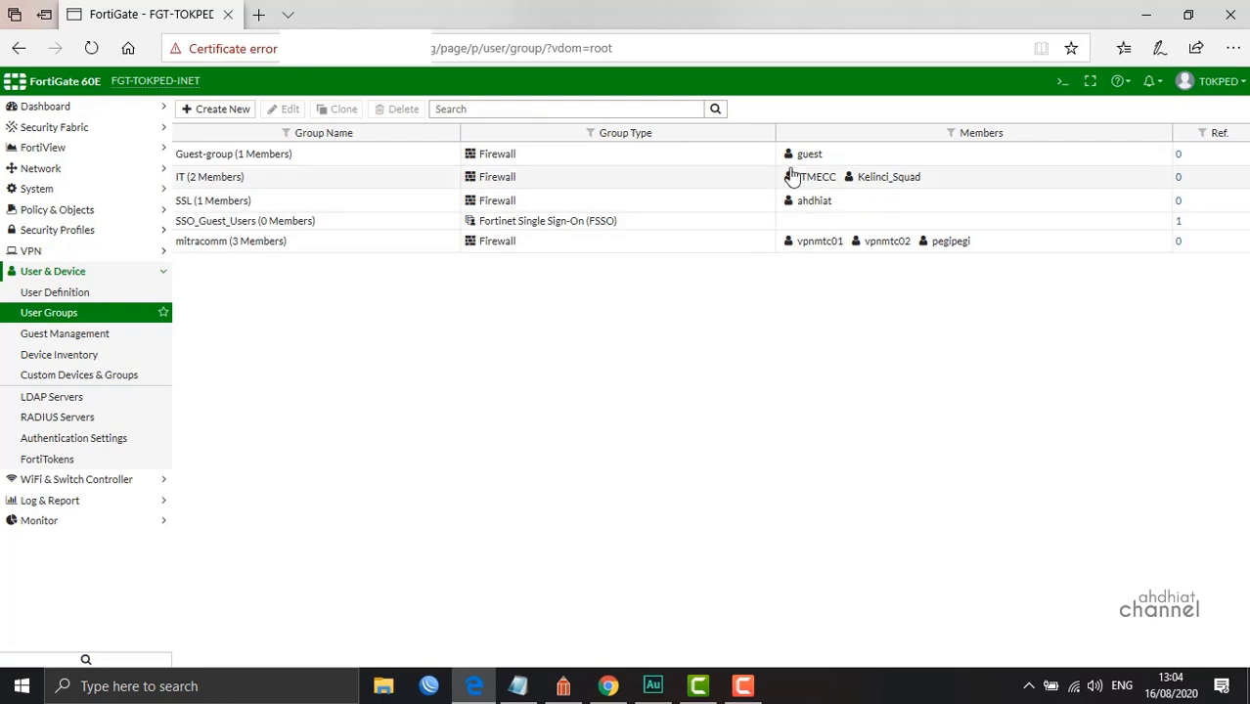
click(613, 203)
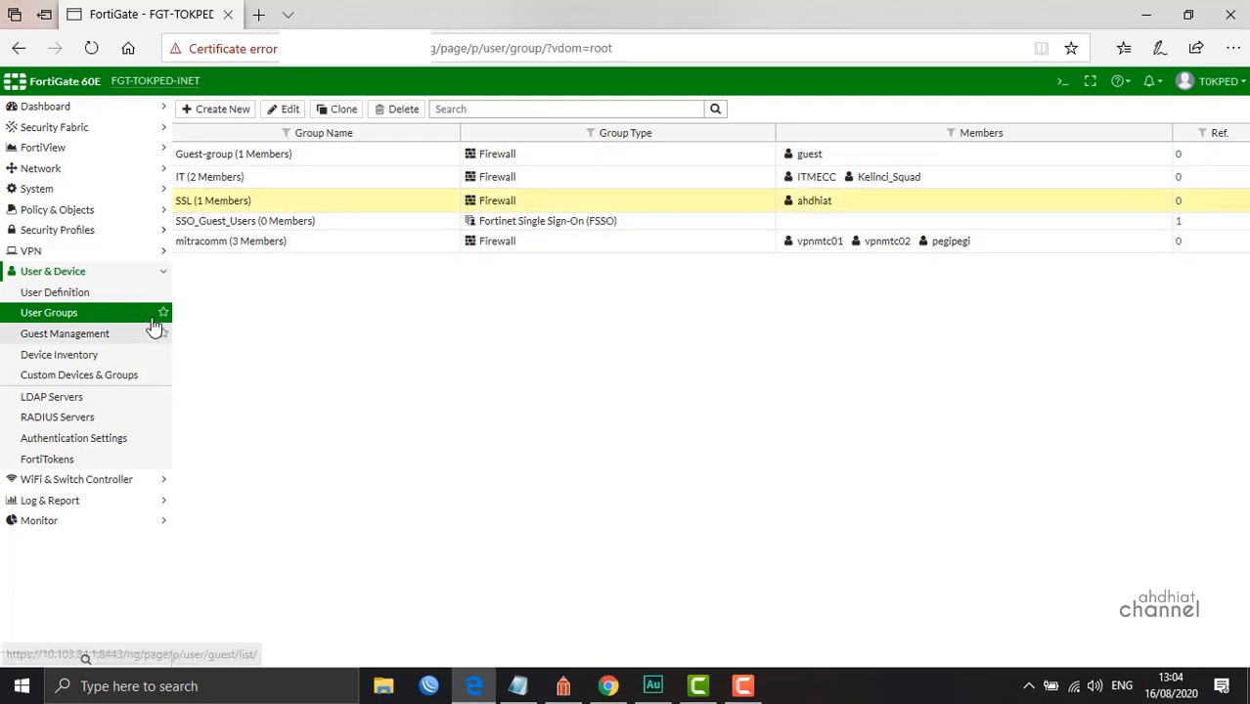
Open the tunnel-access portal, toggle split tunneling on and back off, and cancel the edit
click(74, 272)
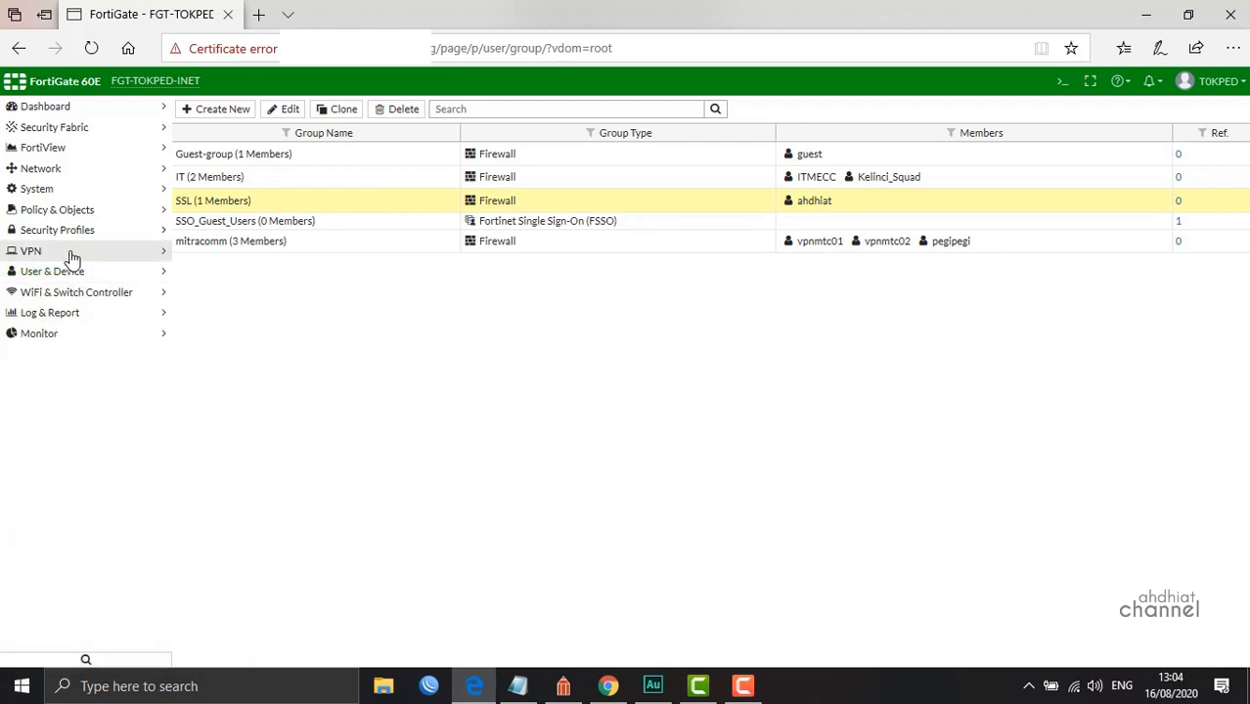
click(72, 254)
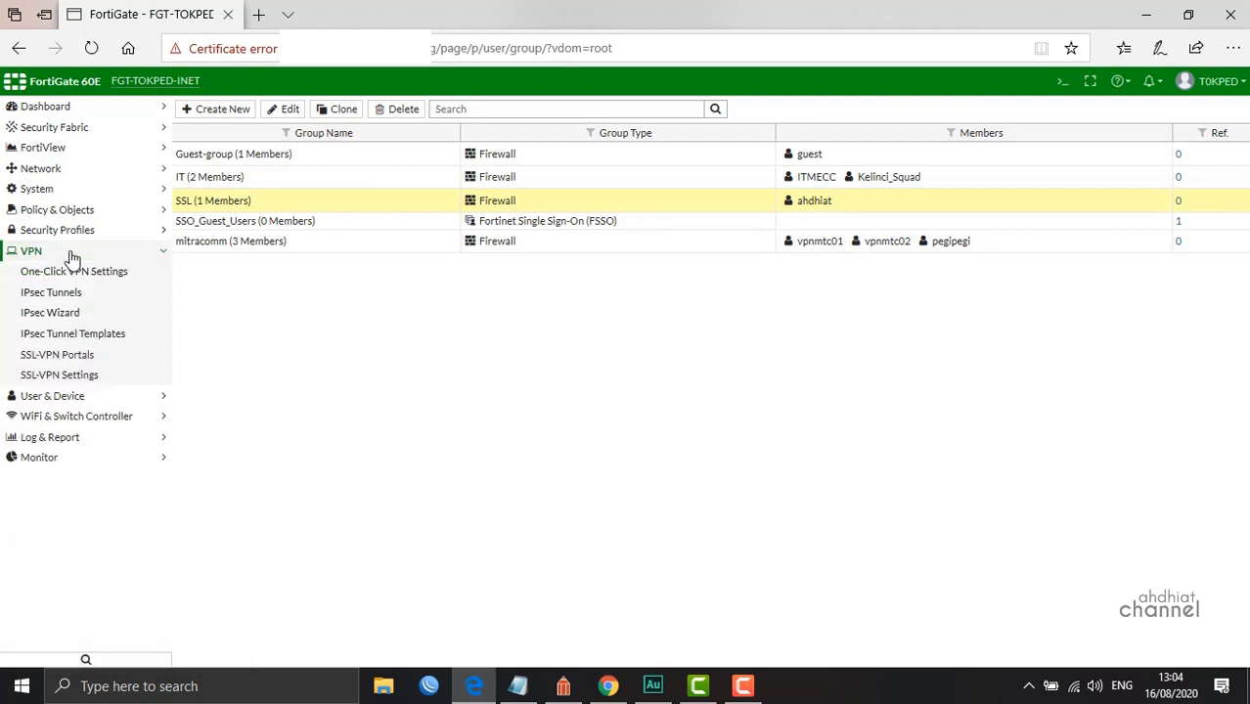
click(78, 358)
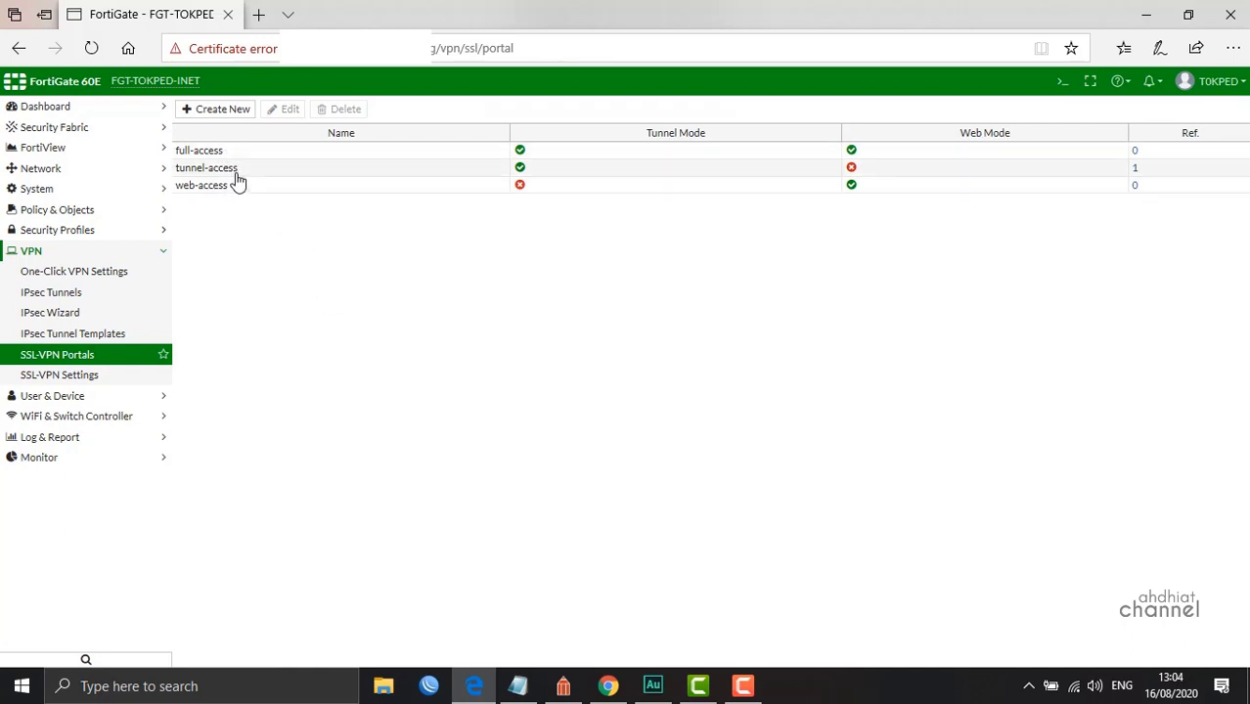
double_click(235, 172)
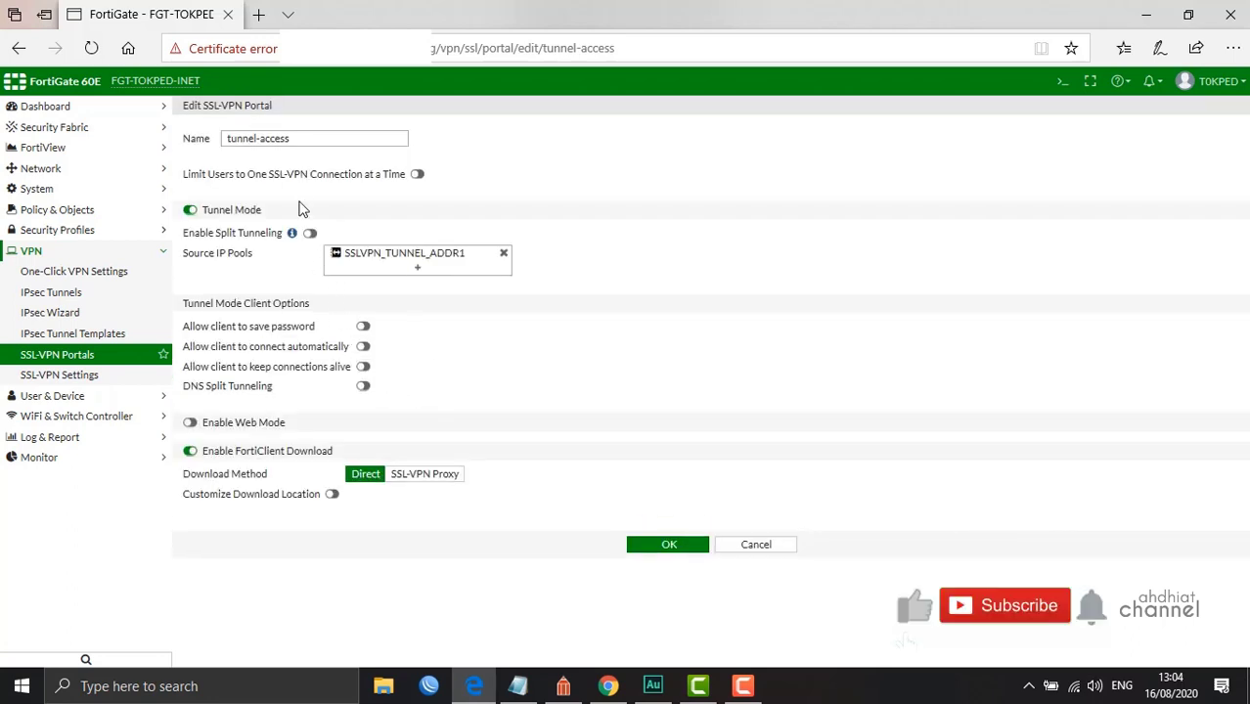
click(298, 138)
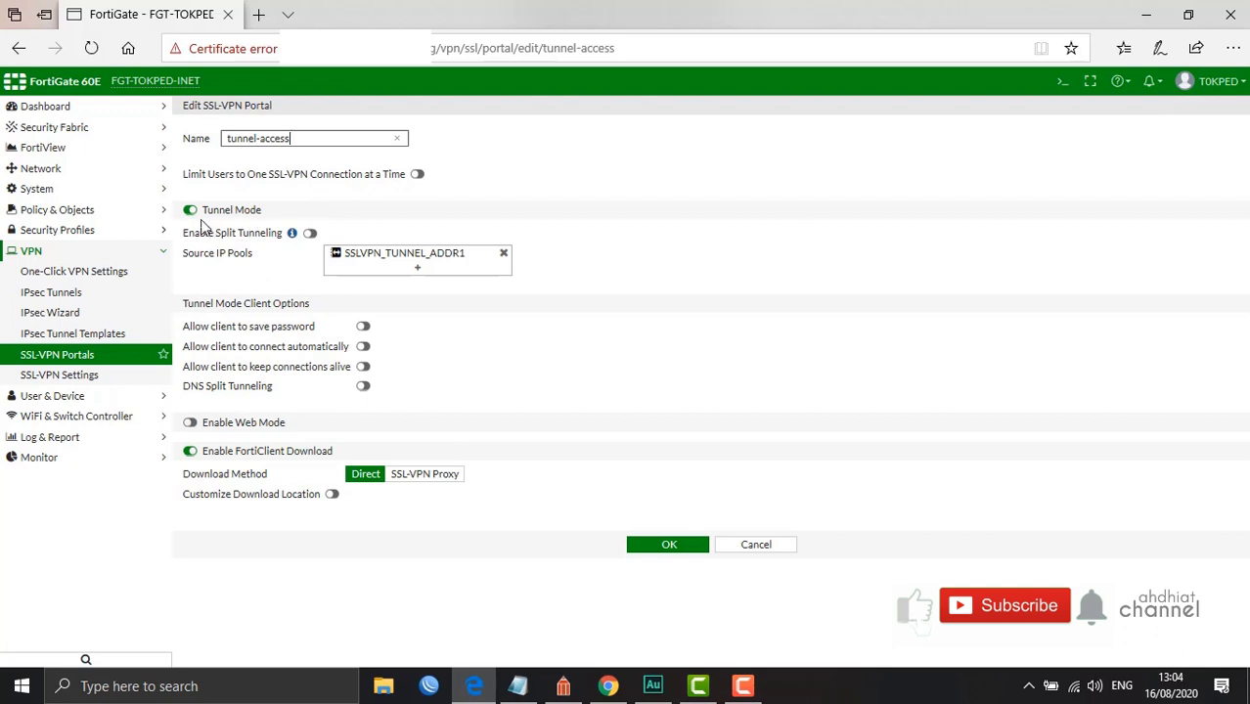
click(309, 234)
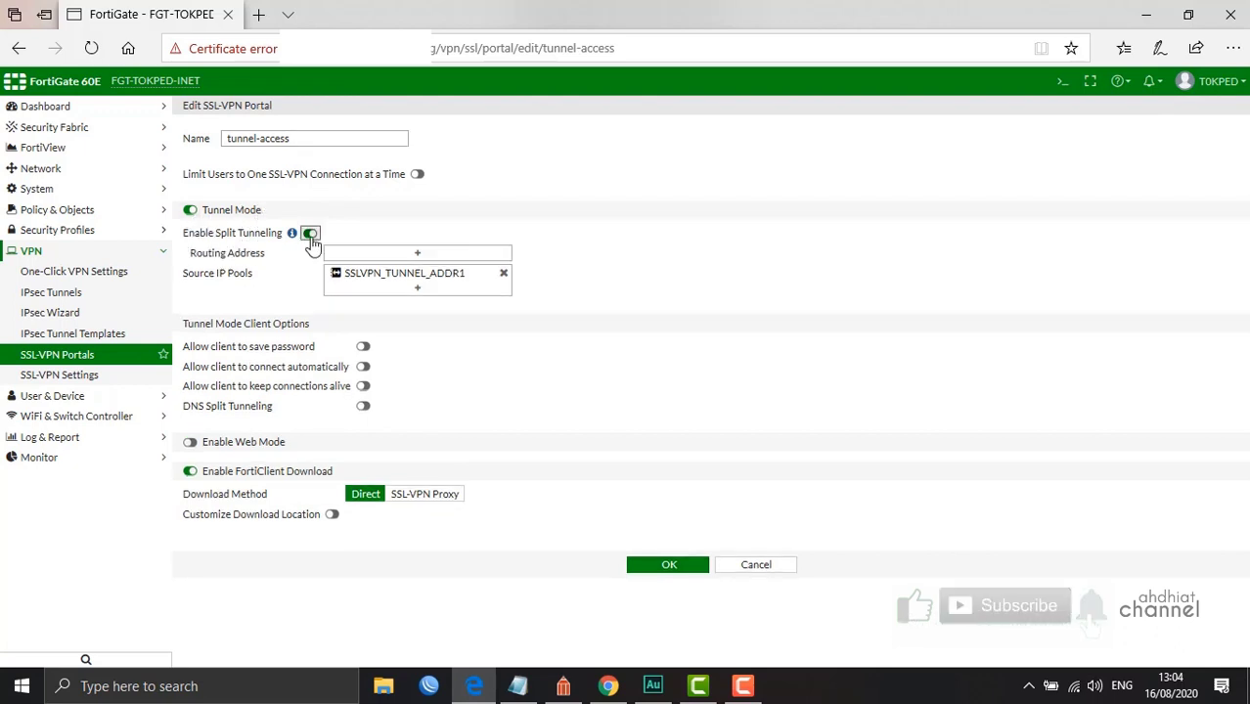
click(309, 236)
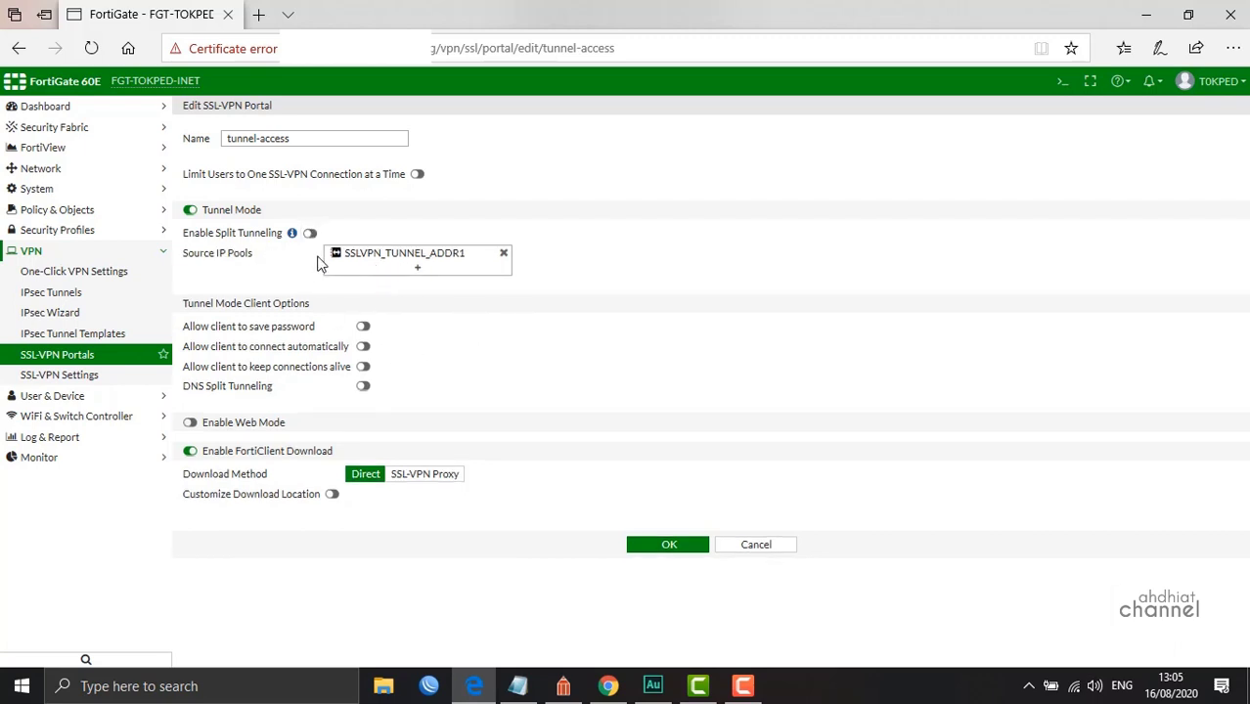
mouse_move(333, 264)
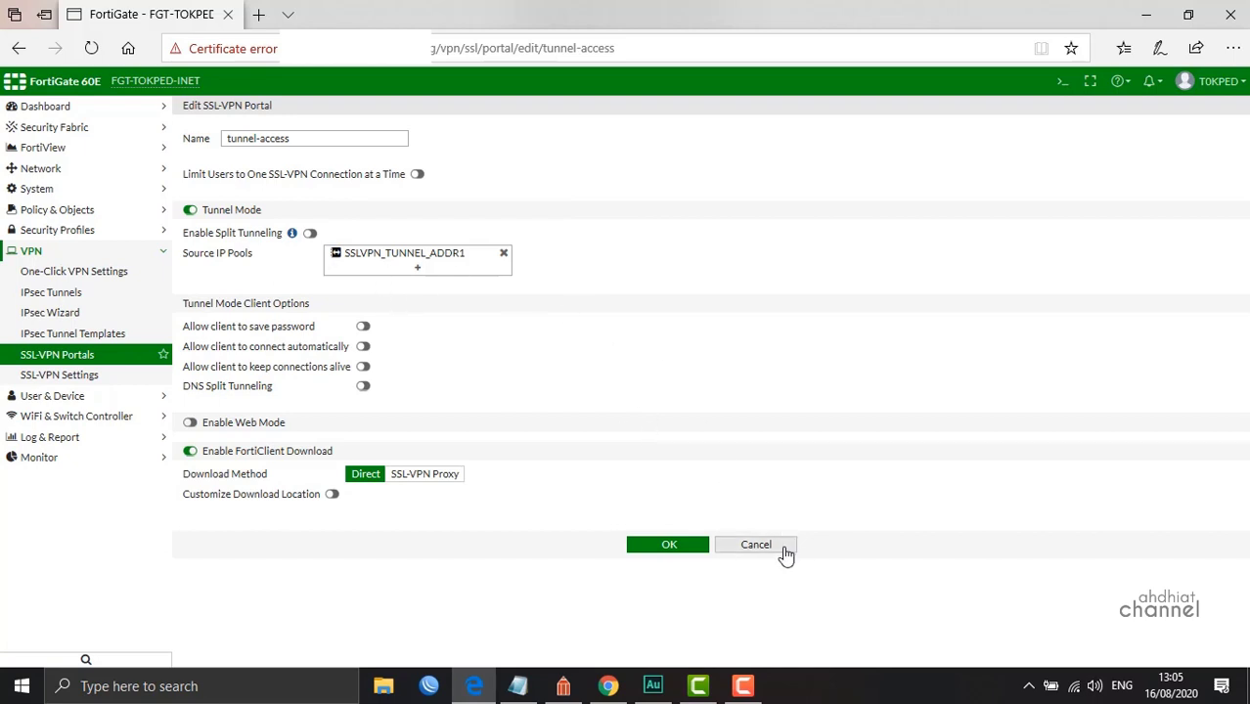
click(755, 544)
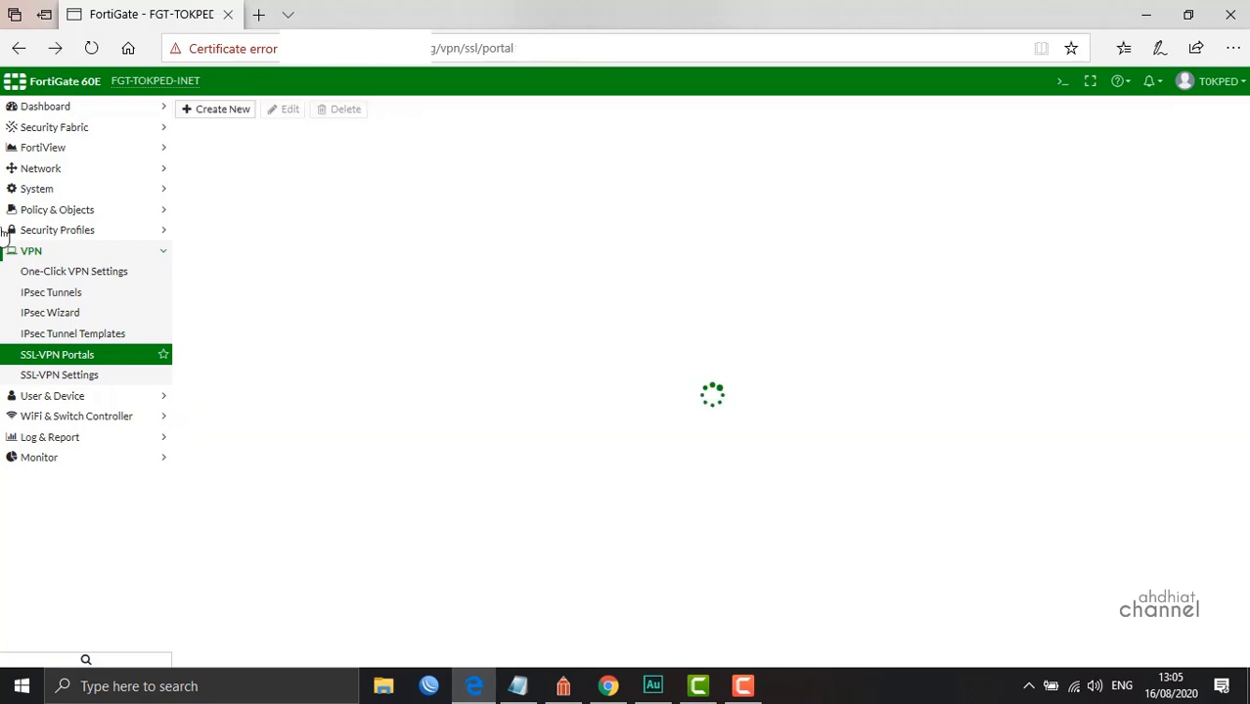
Navigate the sidebar to the empty IPsec Tunnels list
click(88, 211)
click(31, 499)
click(67, 292)
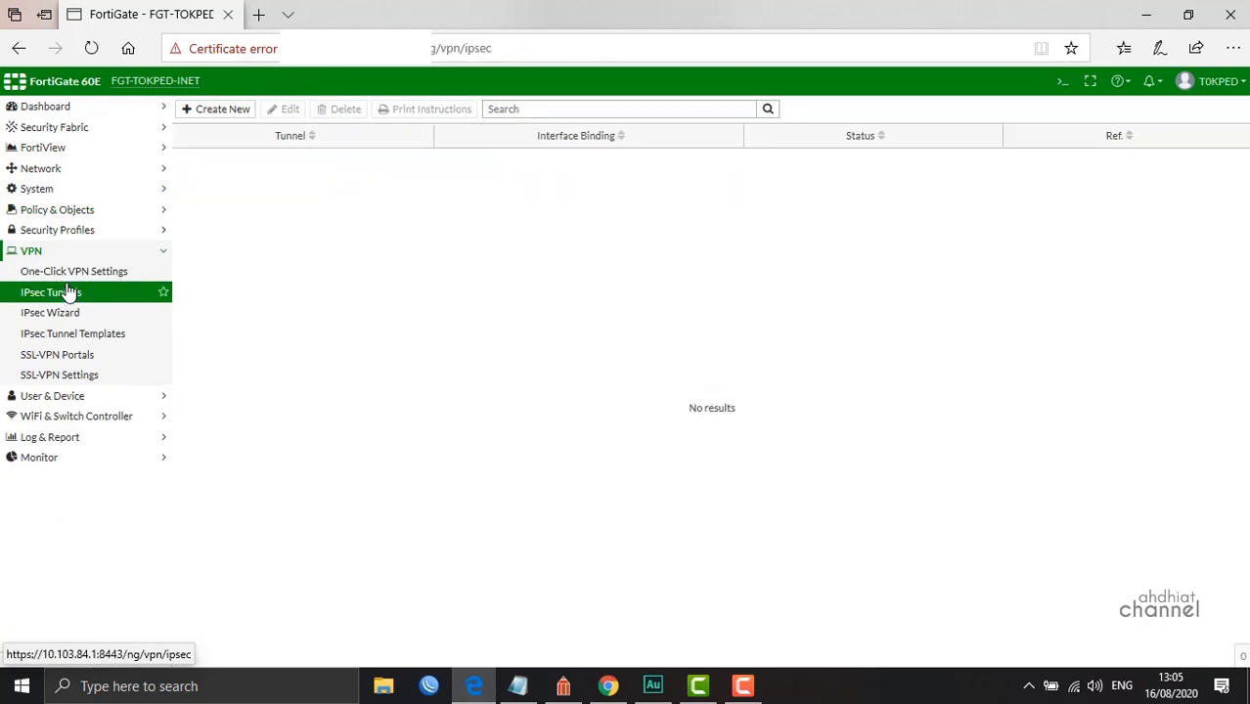
click(64, 210)
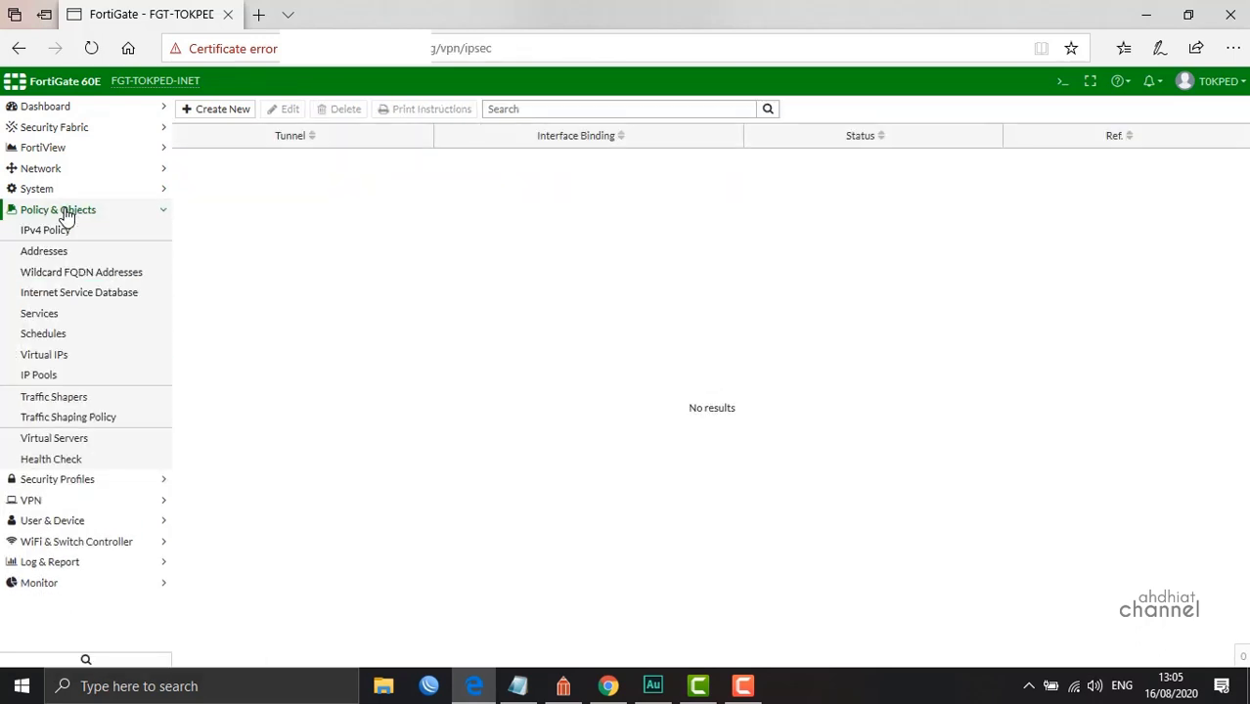
Start a new address on the SSL-VPN tunnel interface with type IP Range
click(61, 252)
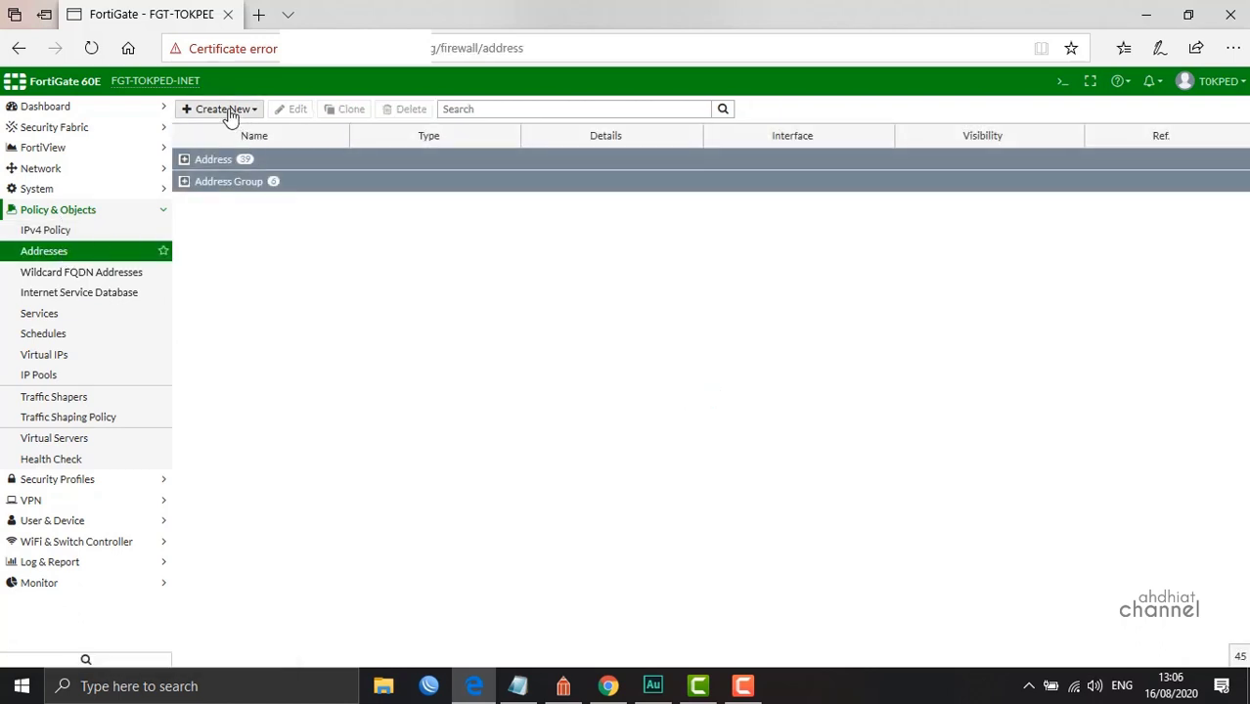
click(230, 109)
click(201, 129)
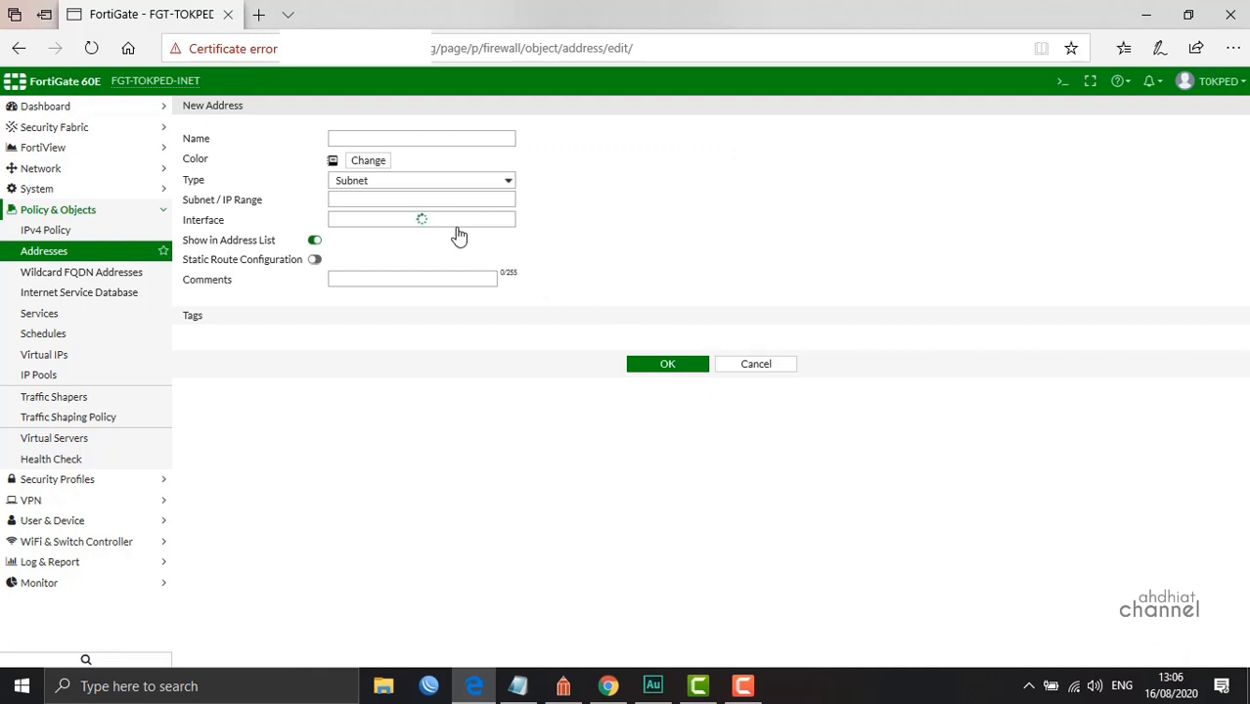
click(457, 229)
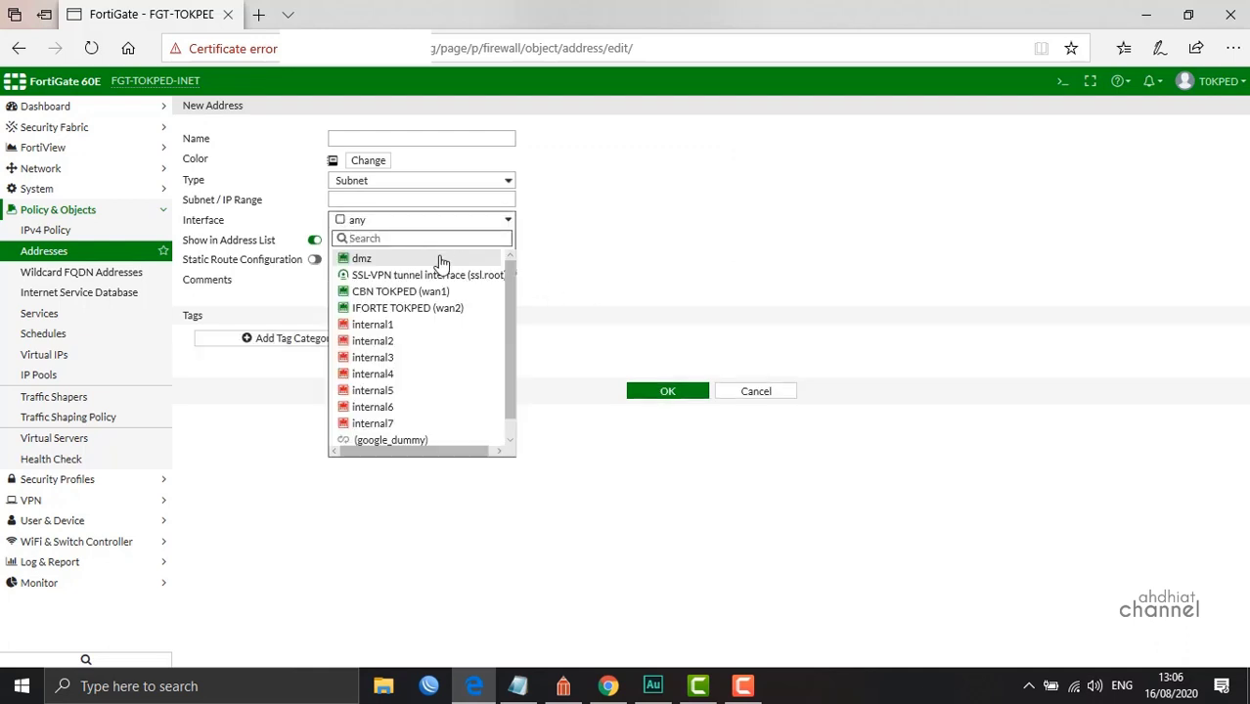
click(431, 275)
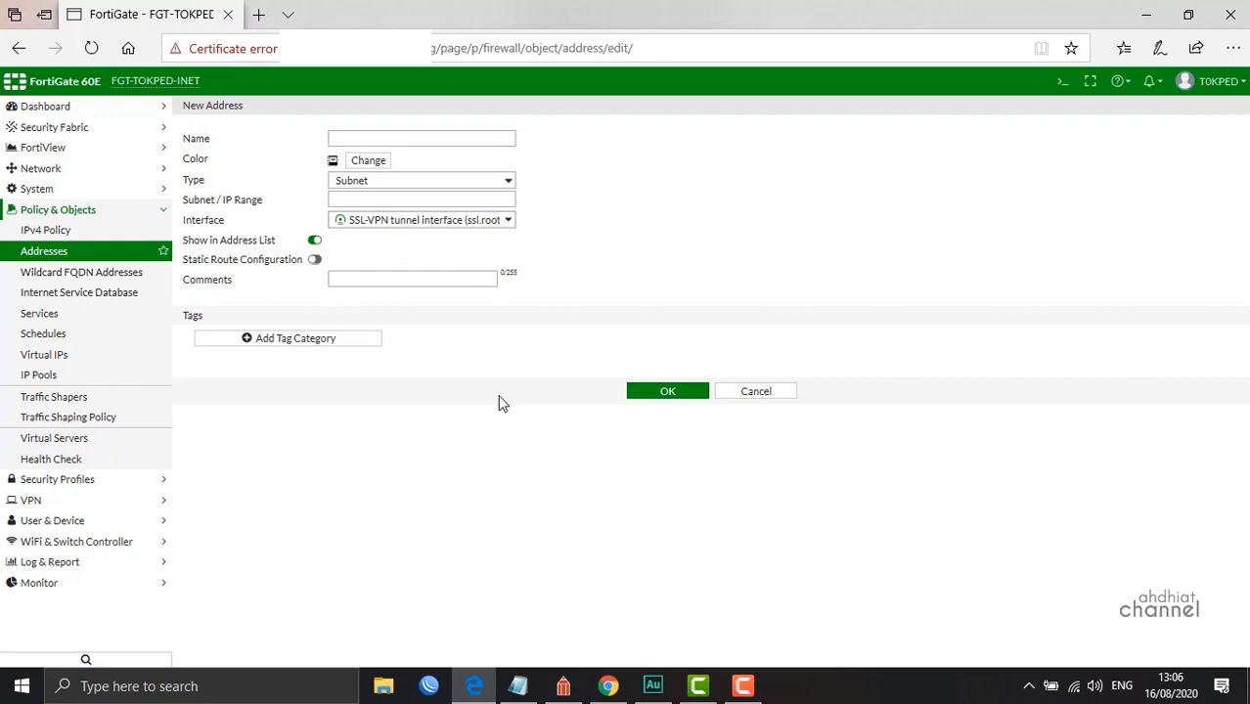
click(395, 189)
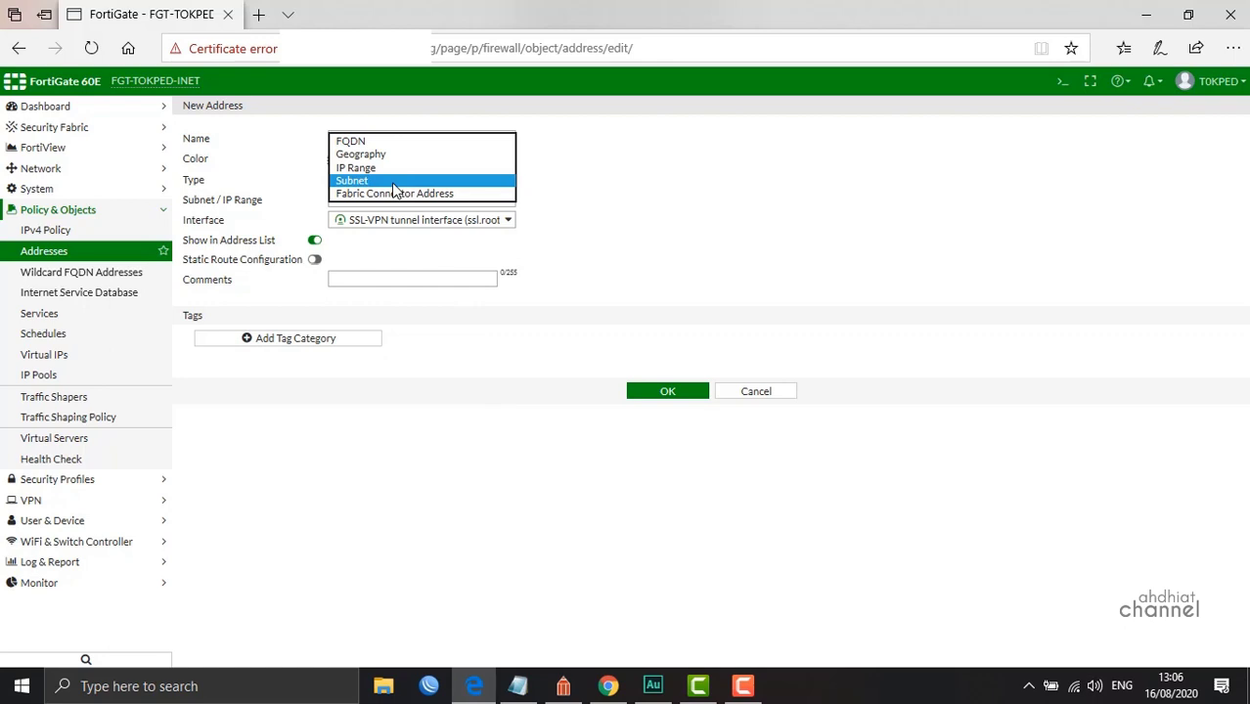
click(391, 169)
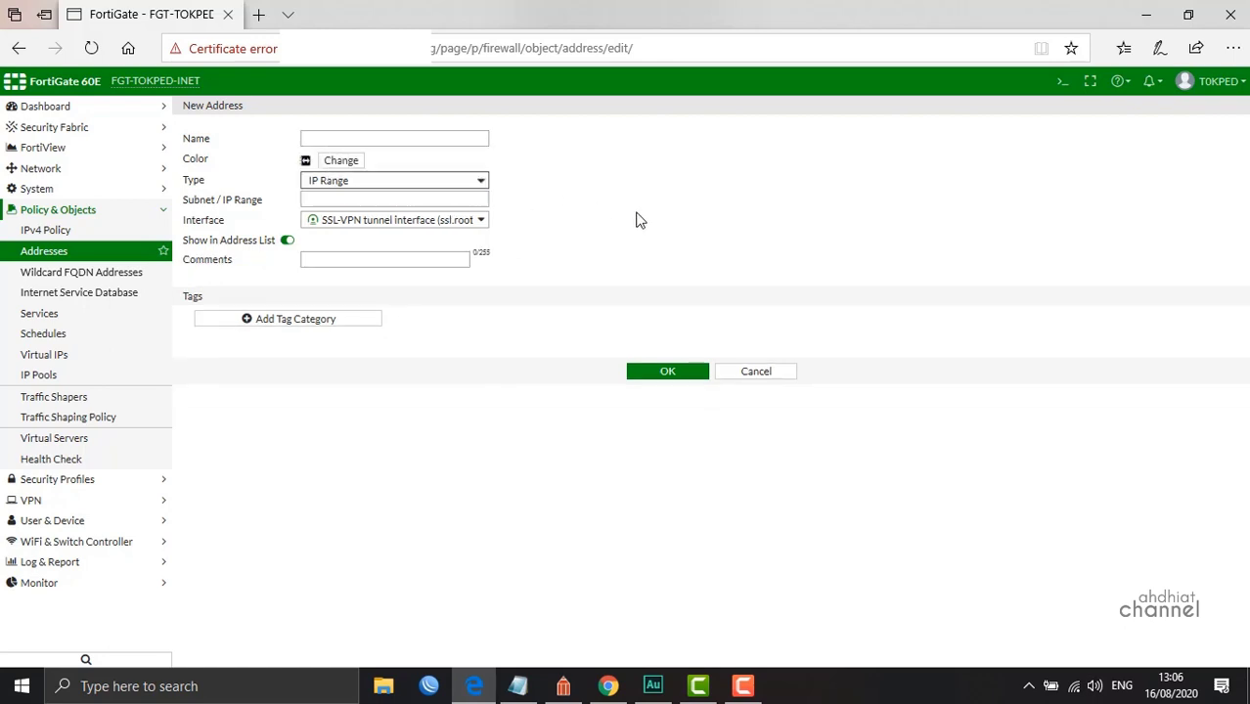
Name the address SSLVPNTUN and bring up the SSL VPN diagram in ConceptDraw
click(419, 202)
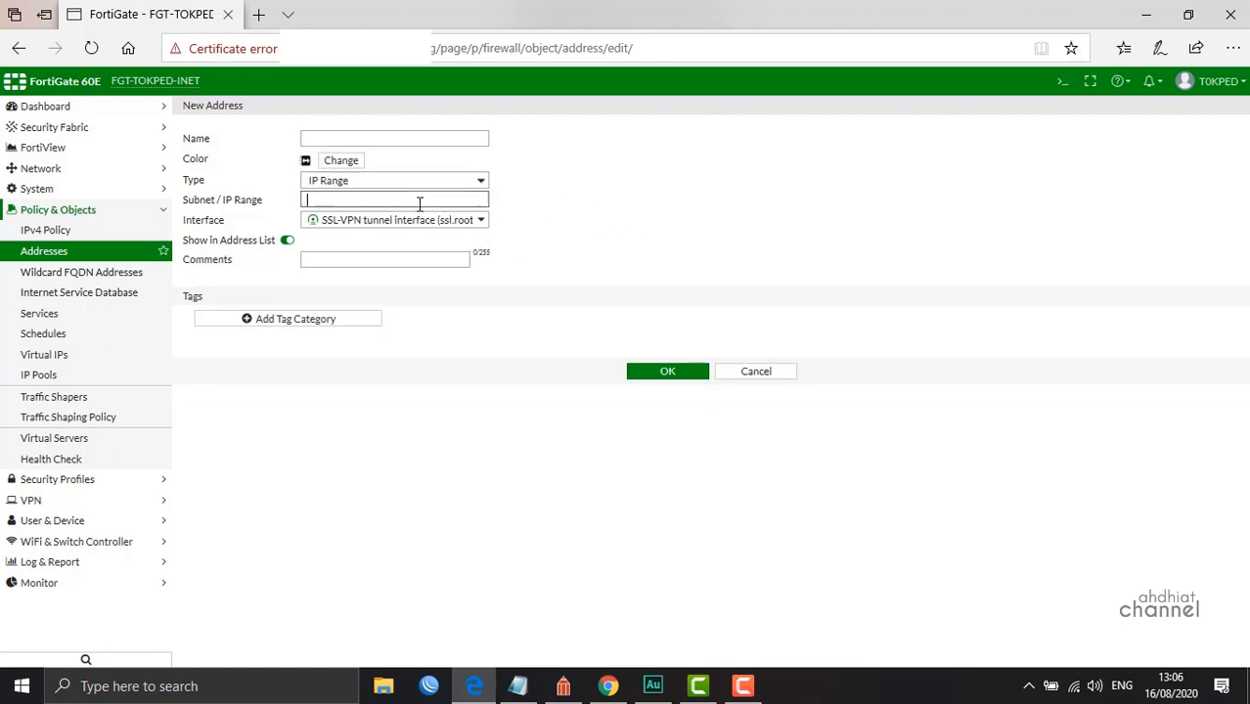
click(360, 137)
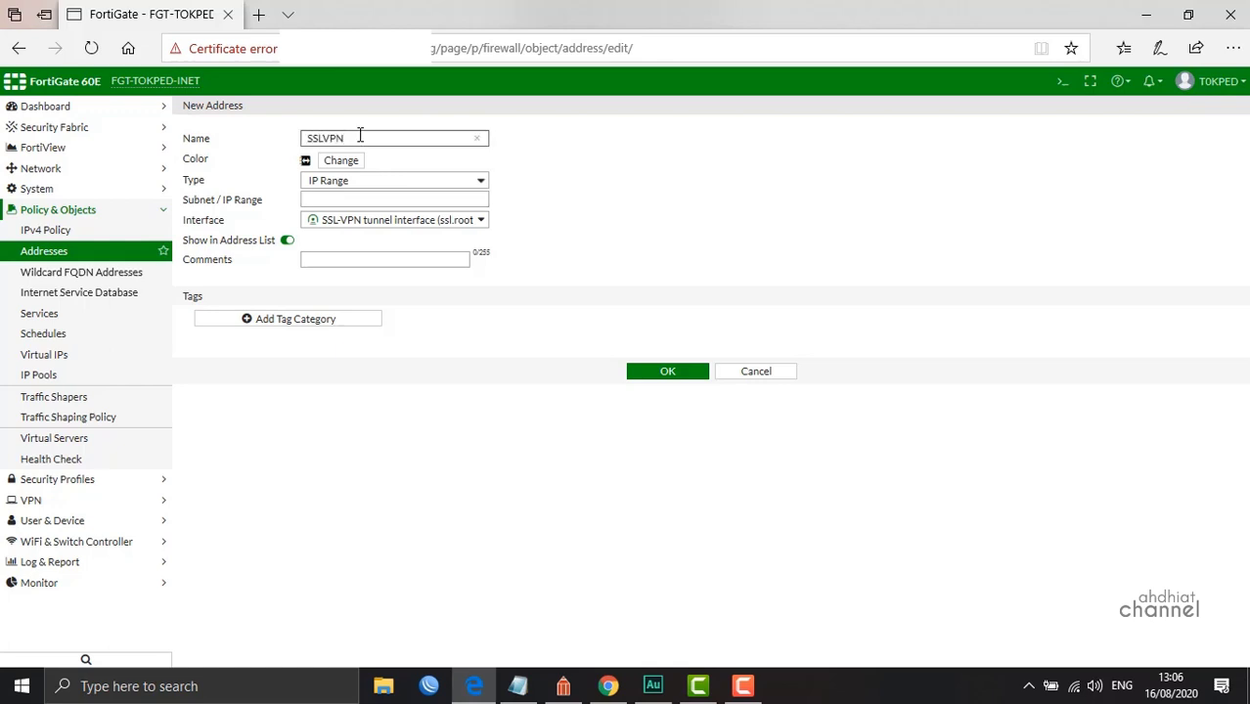
click(339, 201)
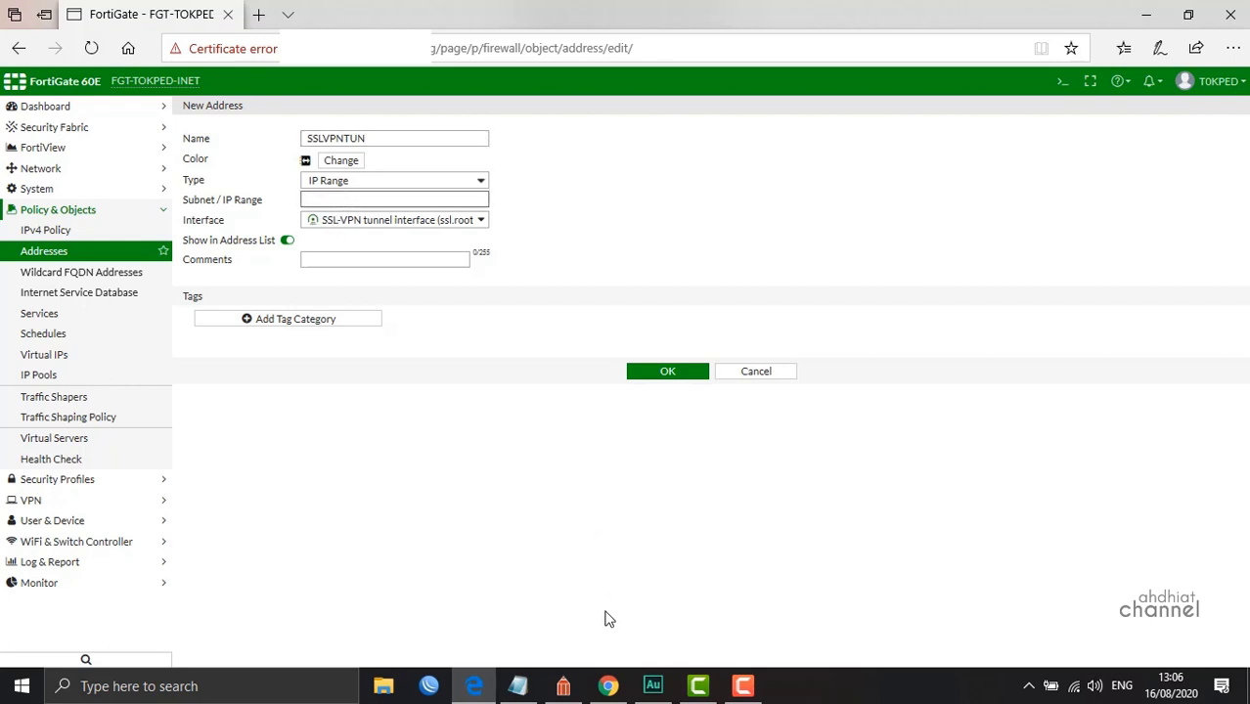
click(564, 687)
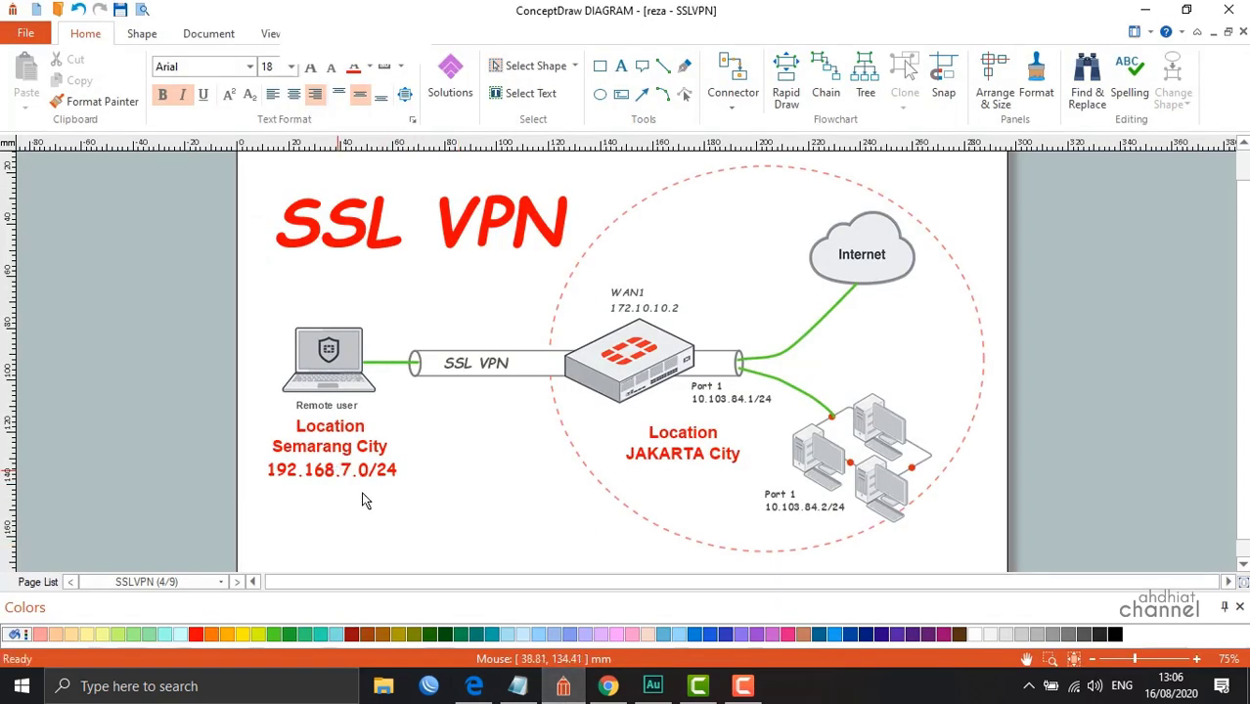
Minimize the ConceptDraw diagram to return to the SSLVPNTUN address form
click(573, 689)
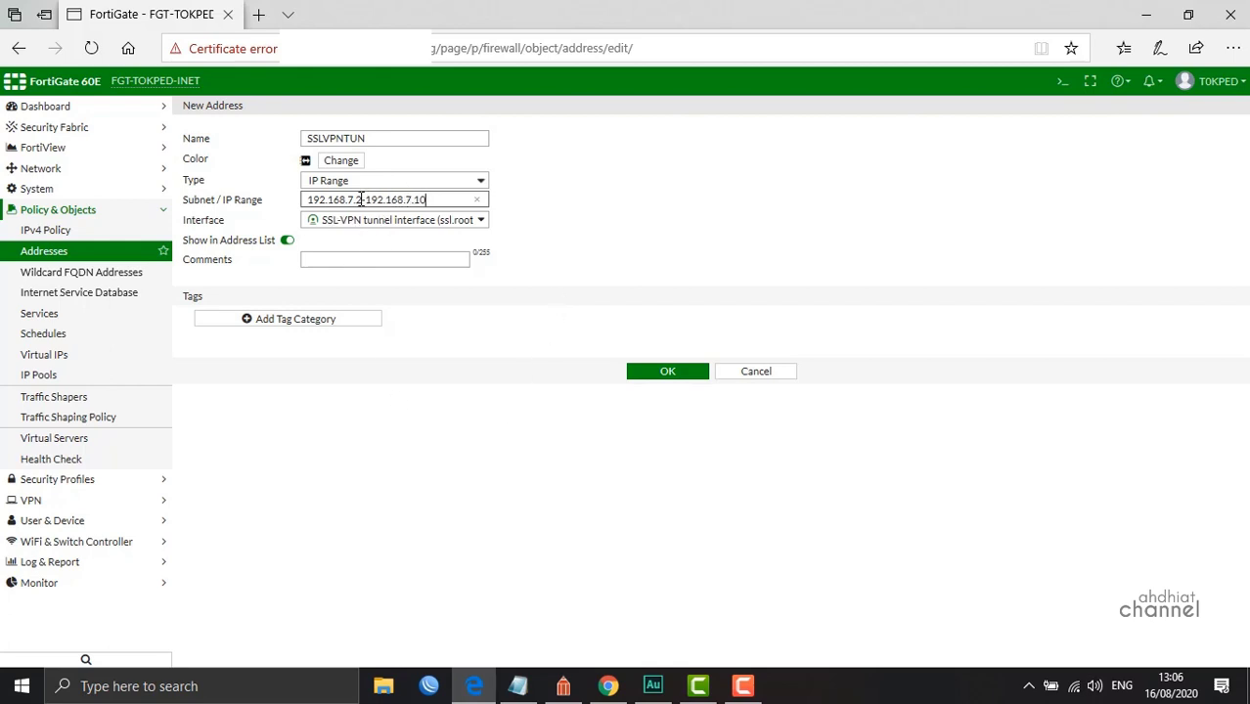
Finish the IP range, give SSLVPNTUN a green colour, and save the address
drag(361, 199, 448, 199)
click(448, 202)
click(479, 443)
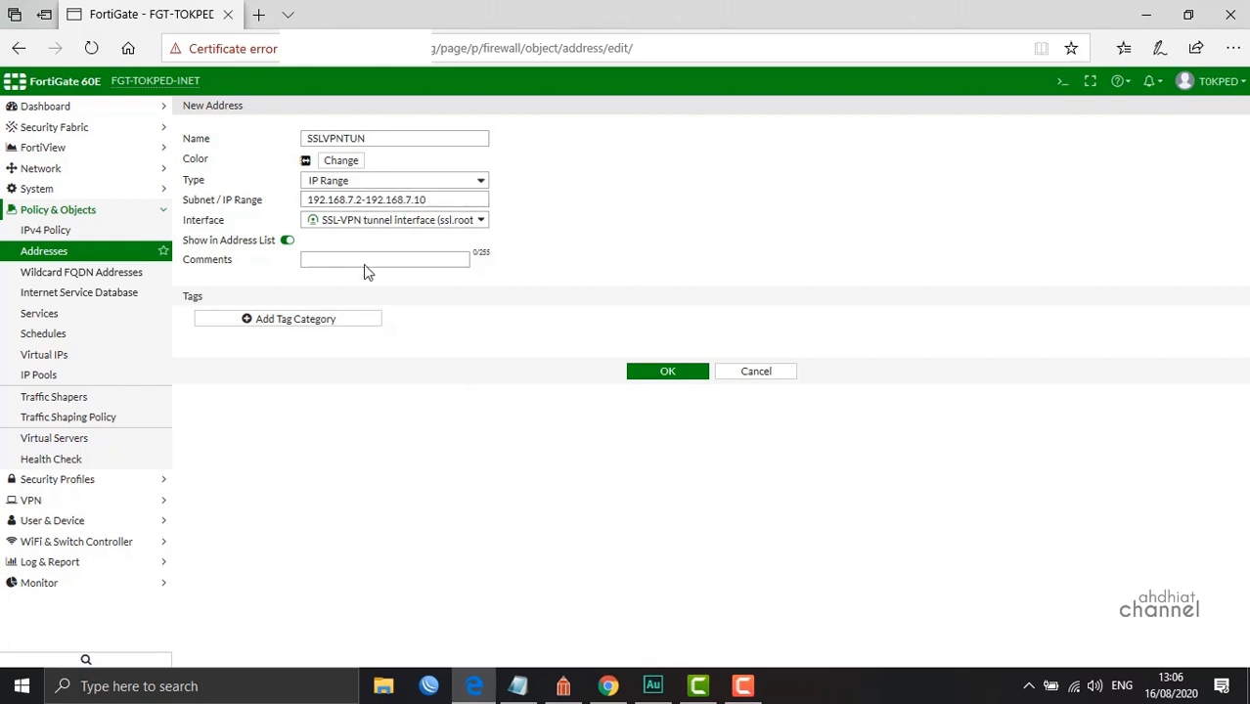
click(352, 161)
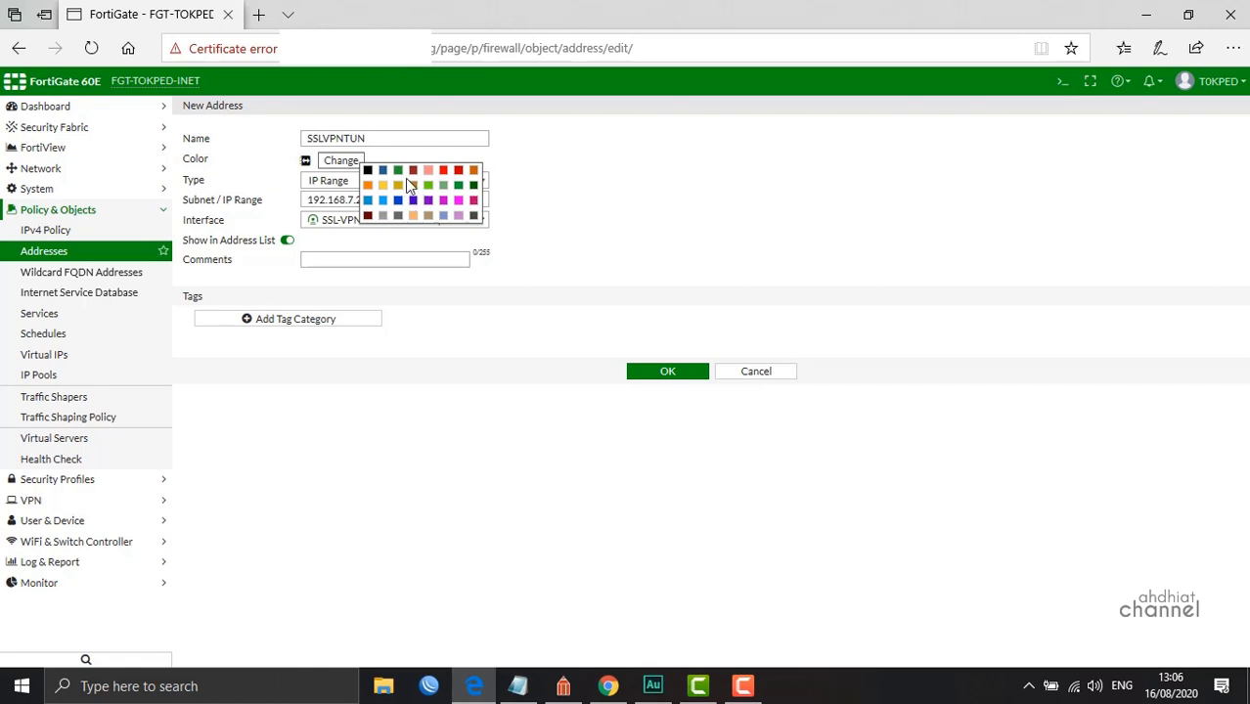
click(411, 185)
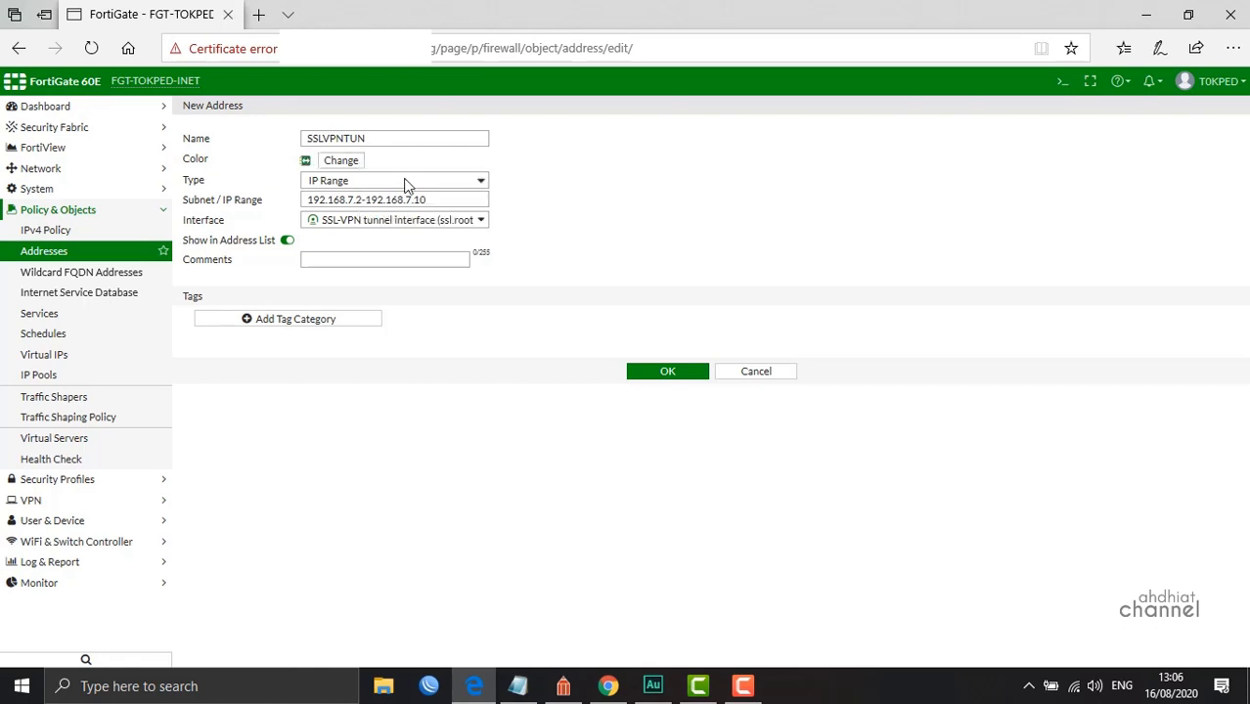
click(664, 373)
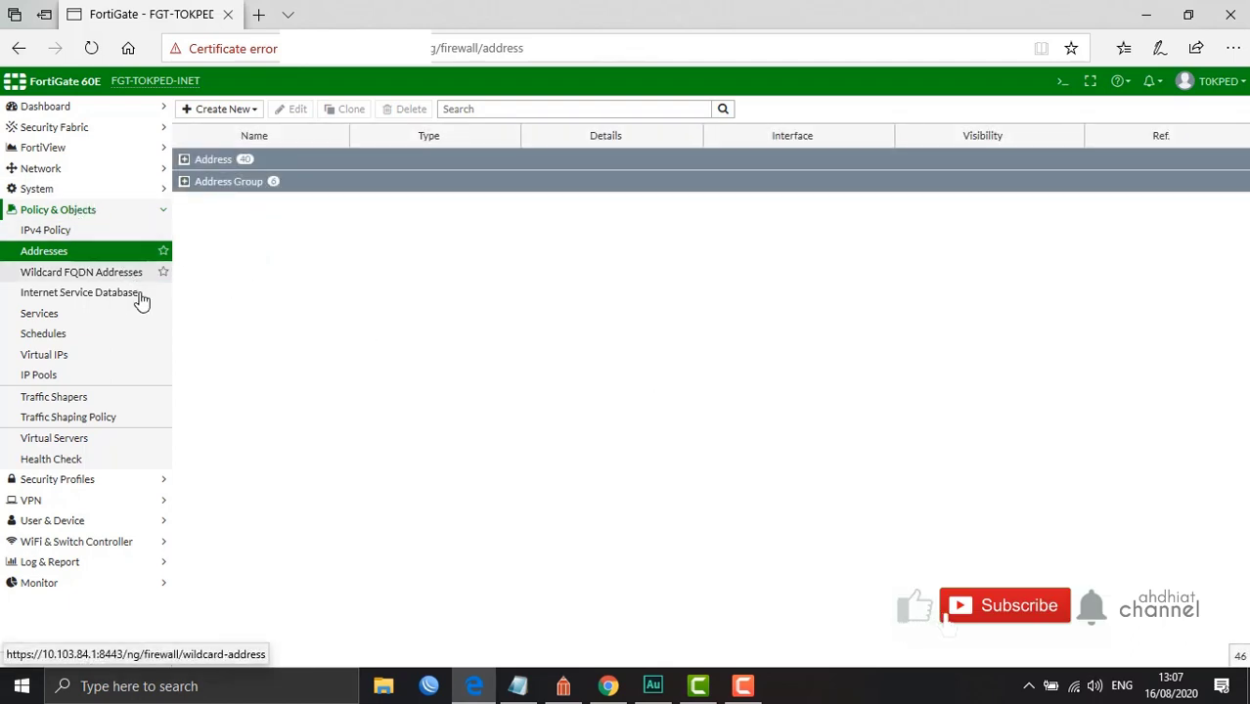
click(49, 501)
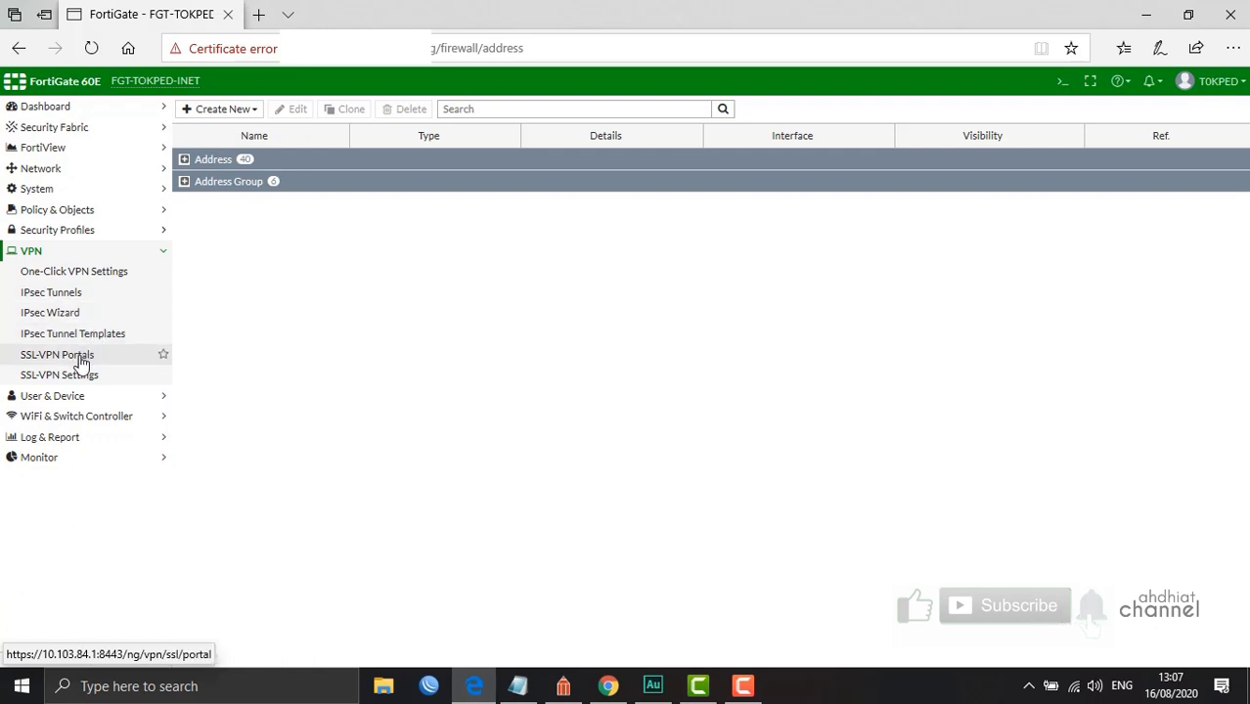
Replace SSLVPN_TUNNEL_ADDR1 with SSLVPNTUN as the tunnel-access portal's source IP pool and save
click(82, 360)
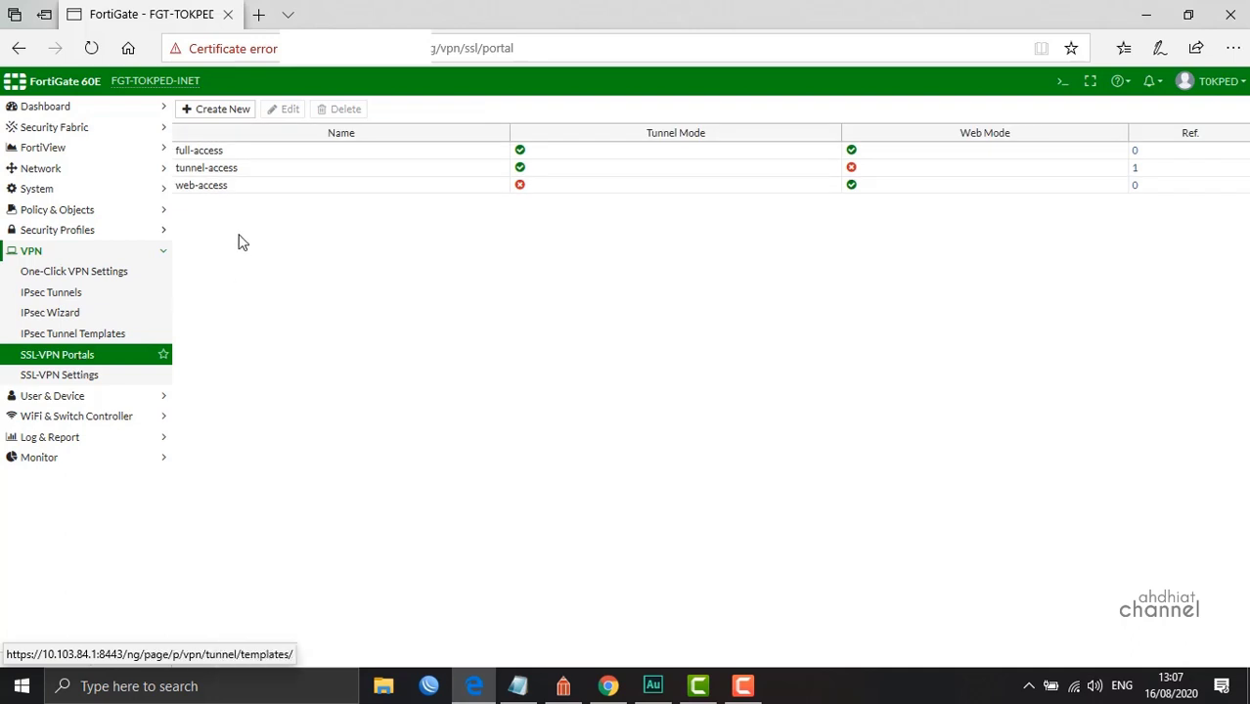
click(246, 171)
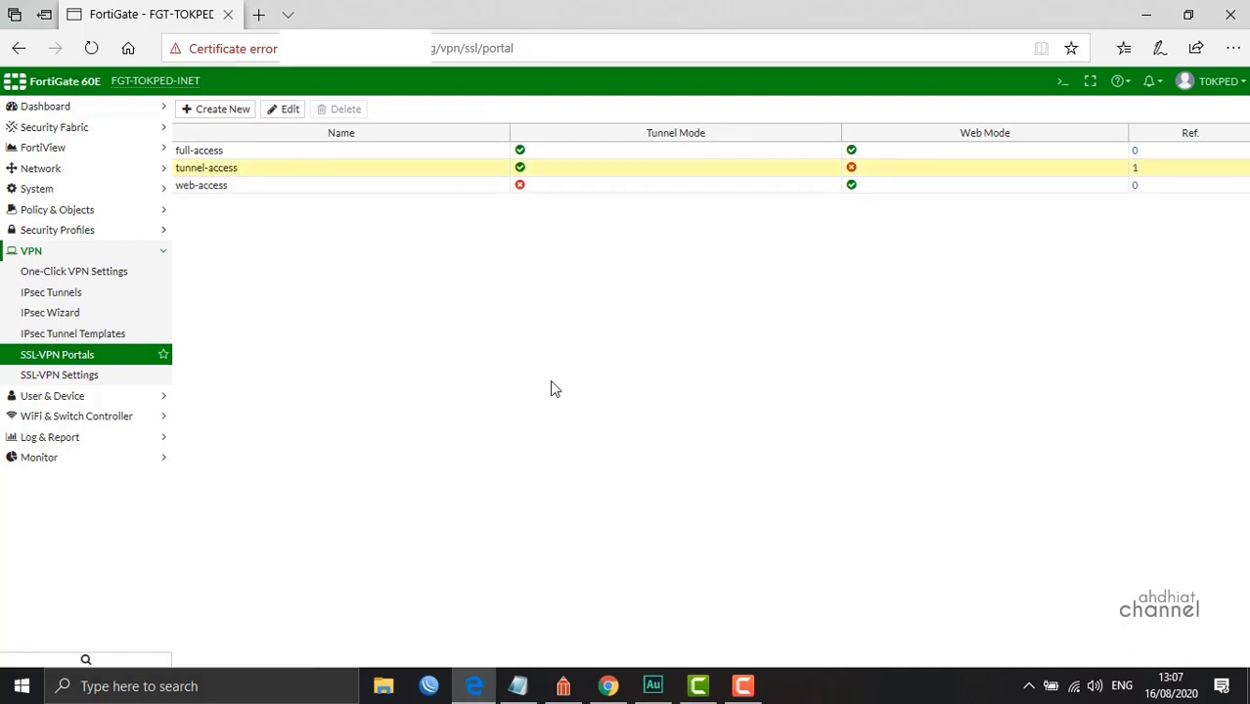
double_click(298, 180)
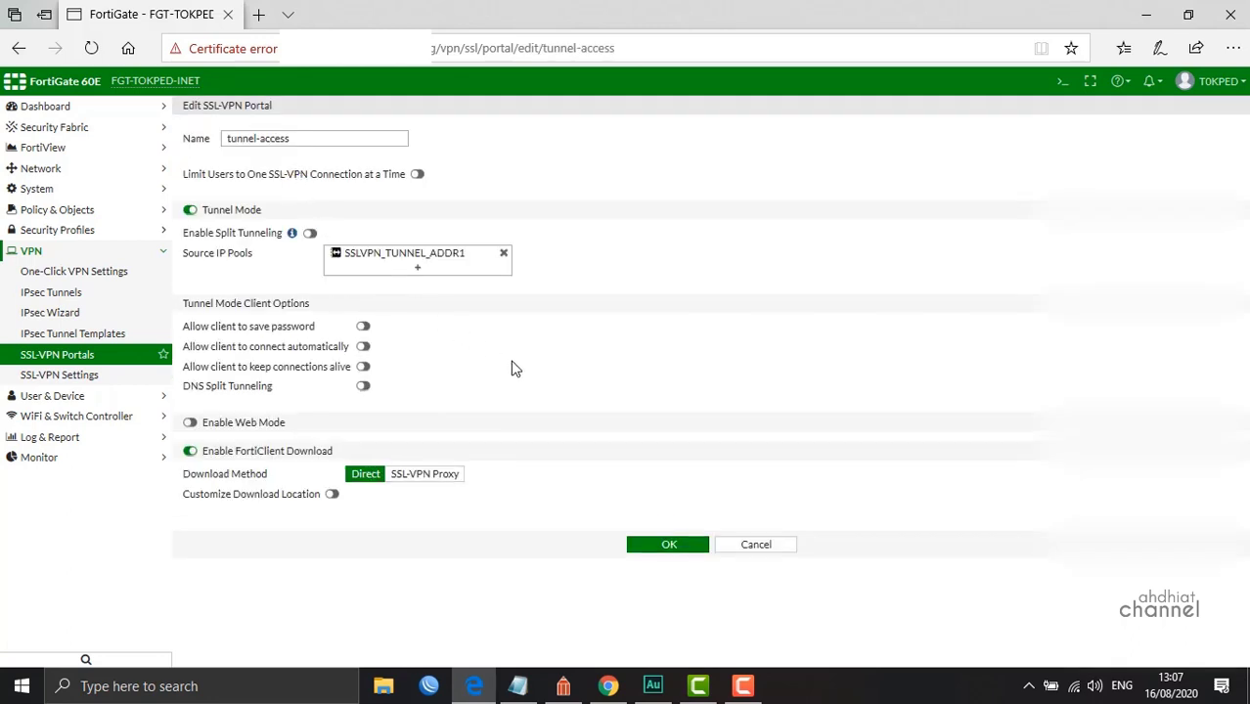
click(417, 269)
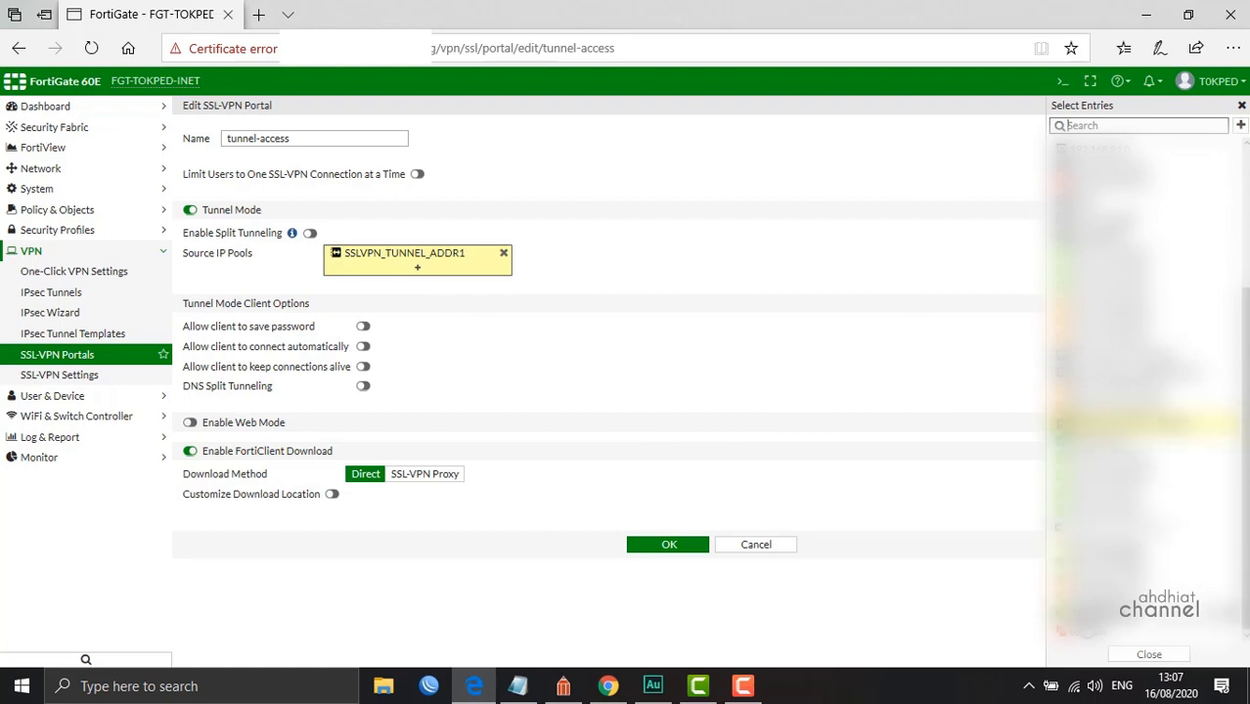
scroll(1144, 391, up, 3)
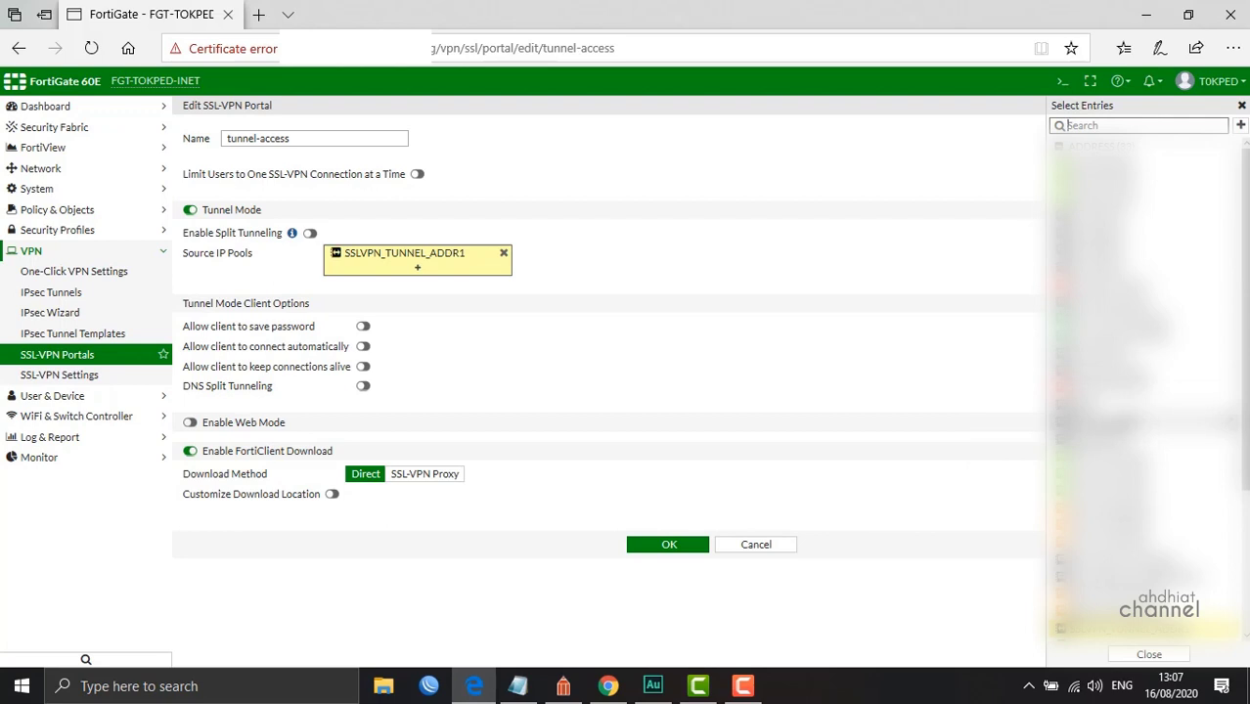
scroll(1144, 391, down, 3)
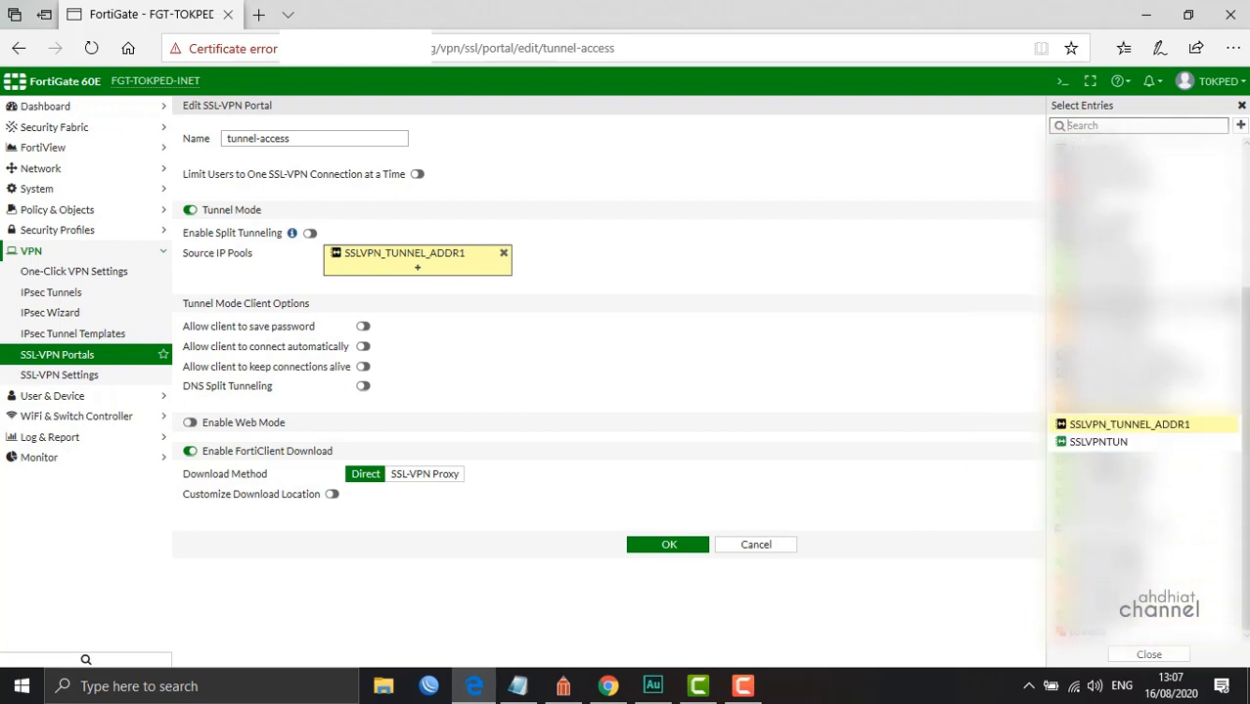
click(1098, 442)
click(626, 310)
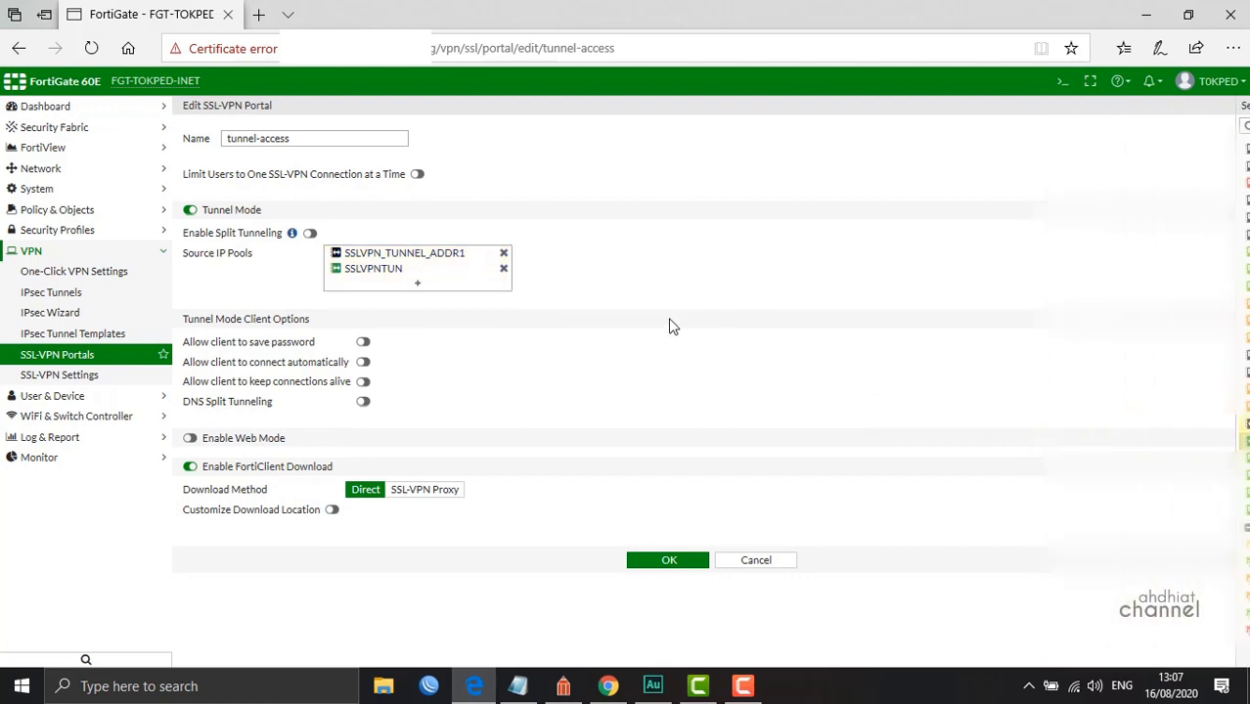
click(504, 253)
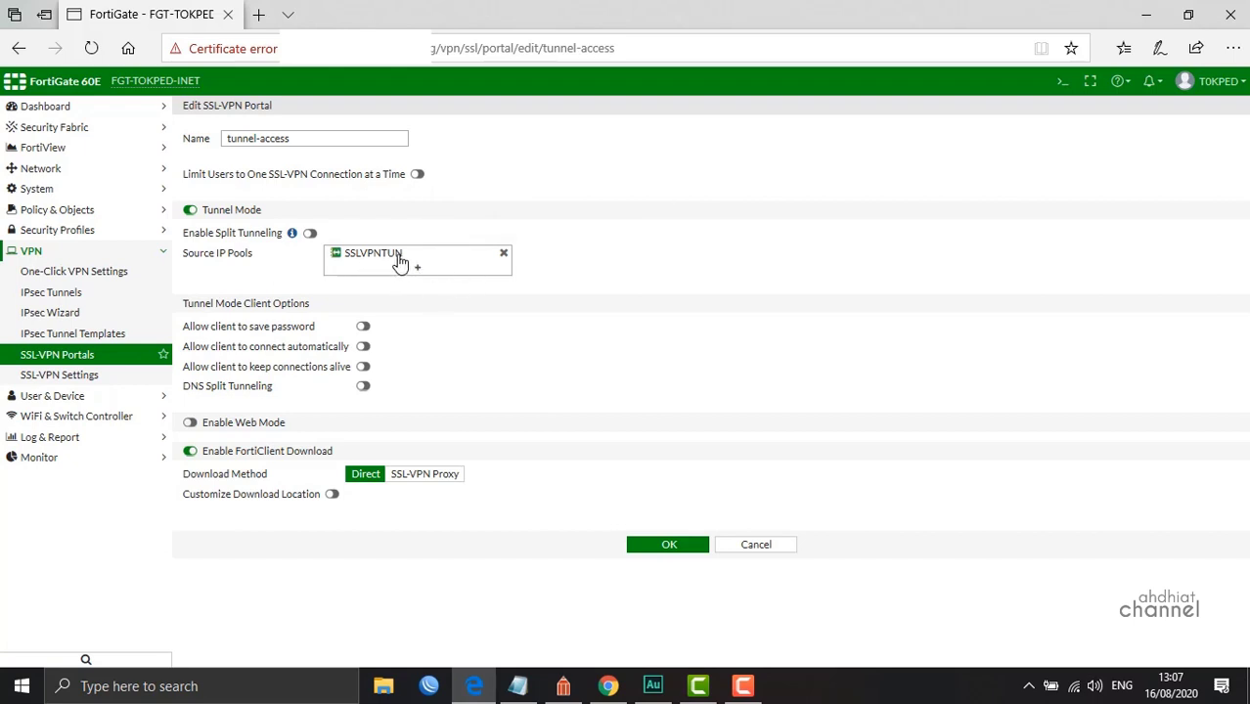
click(671, 548)
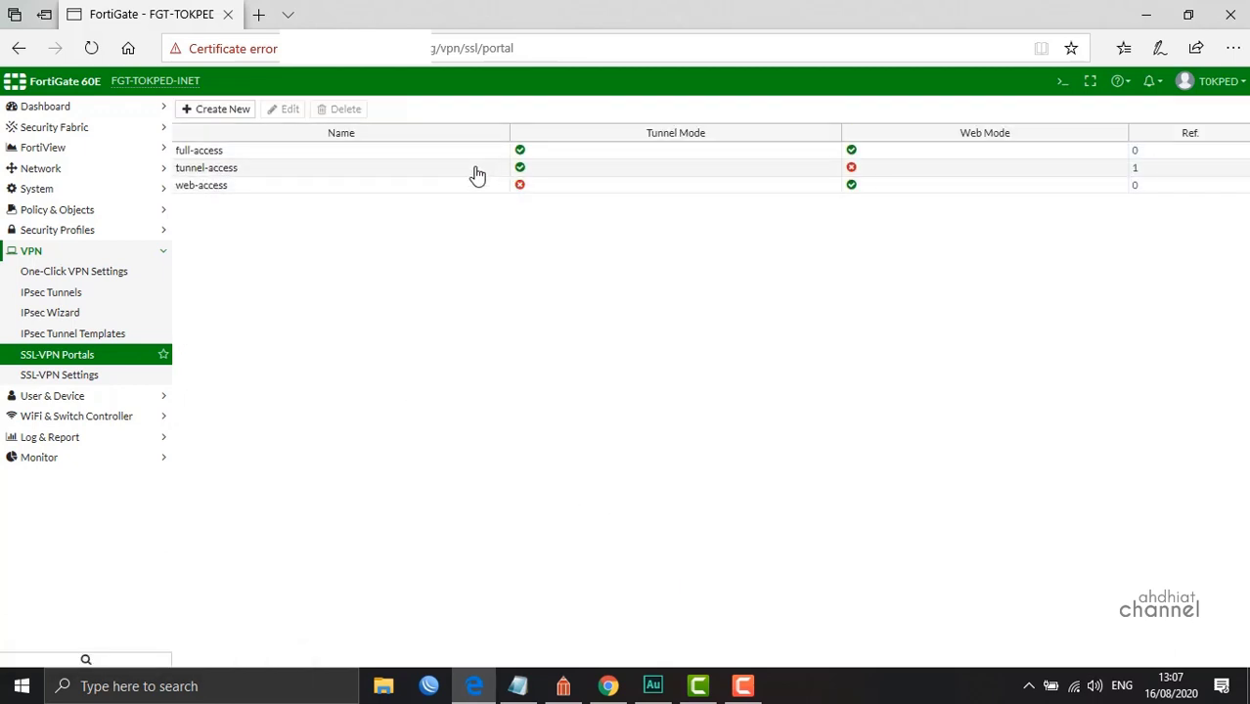
Change the SSL-VPN Listen on Port value from 7774 to 1234
click(89, 379)
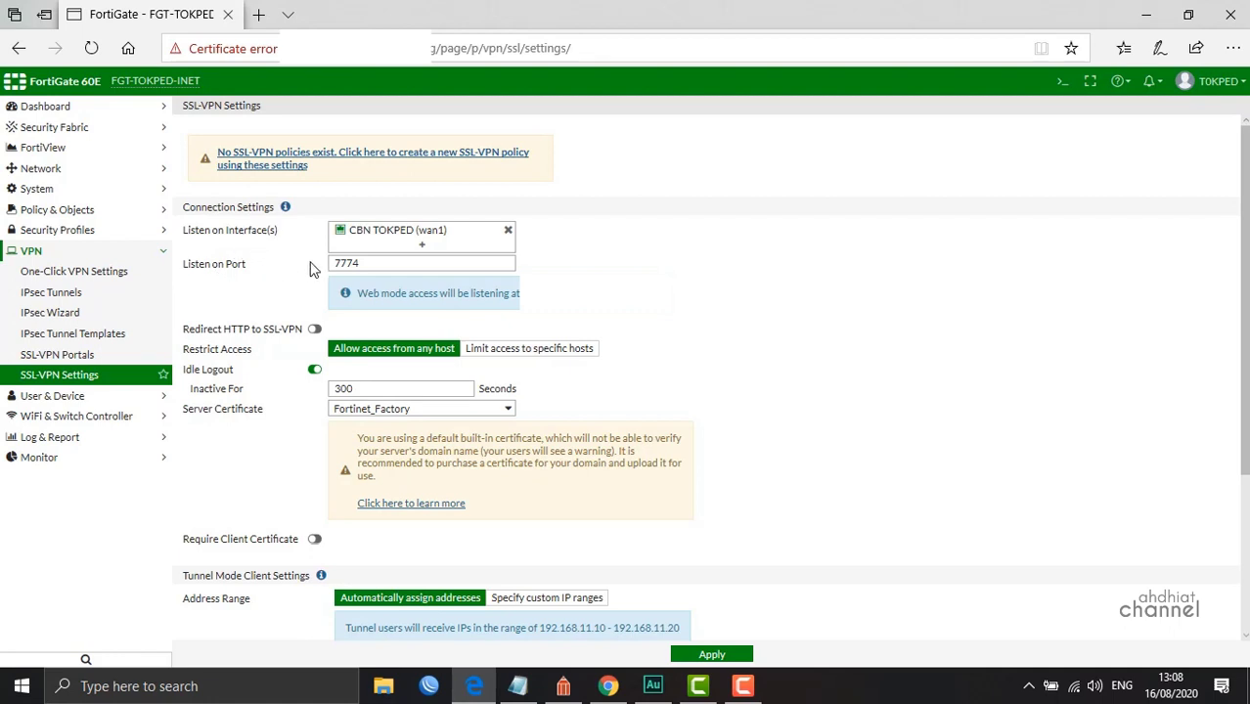
click(389, 260)
key(ctrl+a)
text(12)
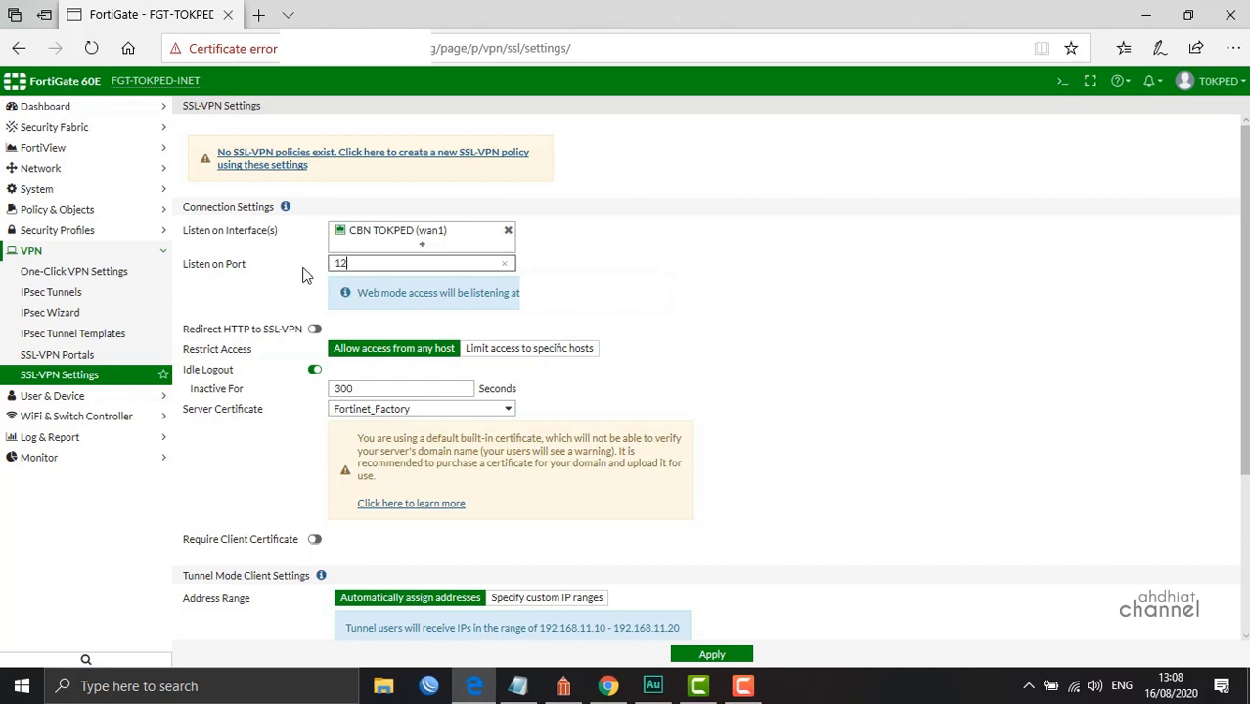
text(34)
click(805, 182)
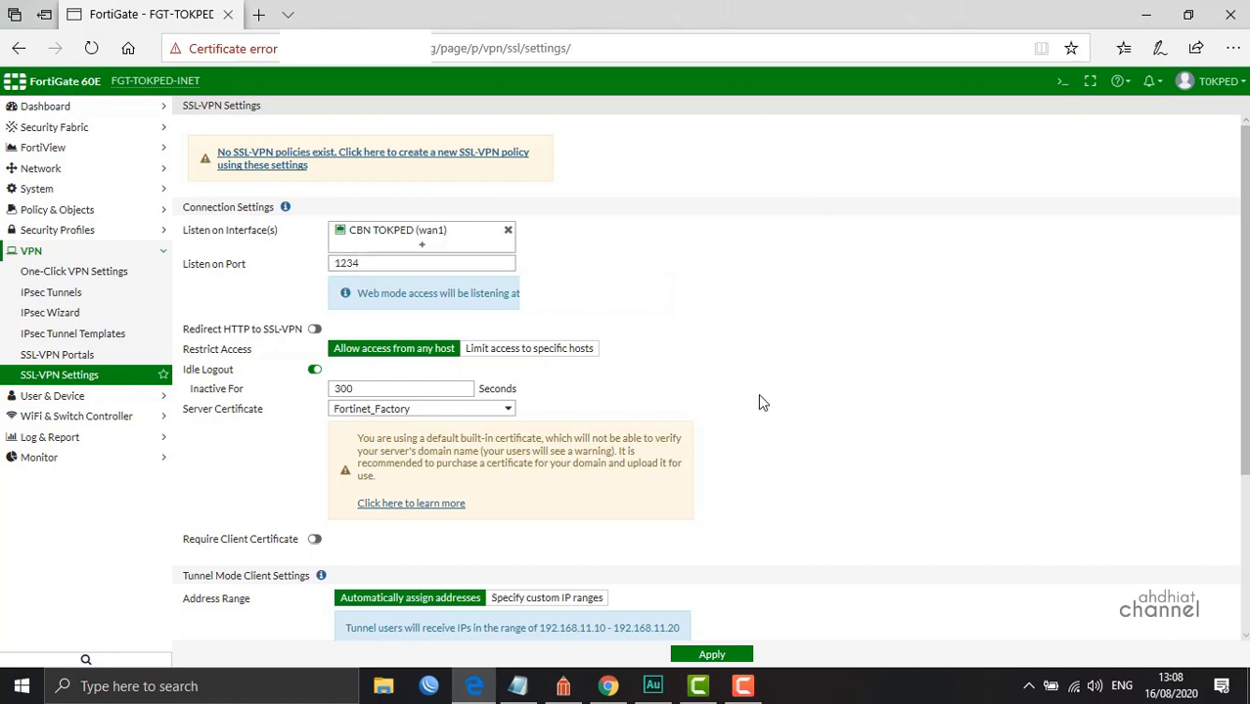
scroll(673, 420, down, 1)
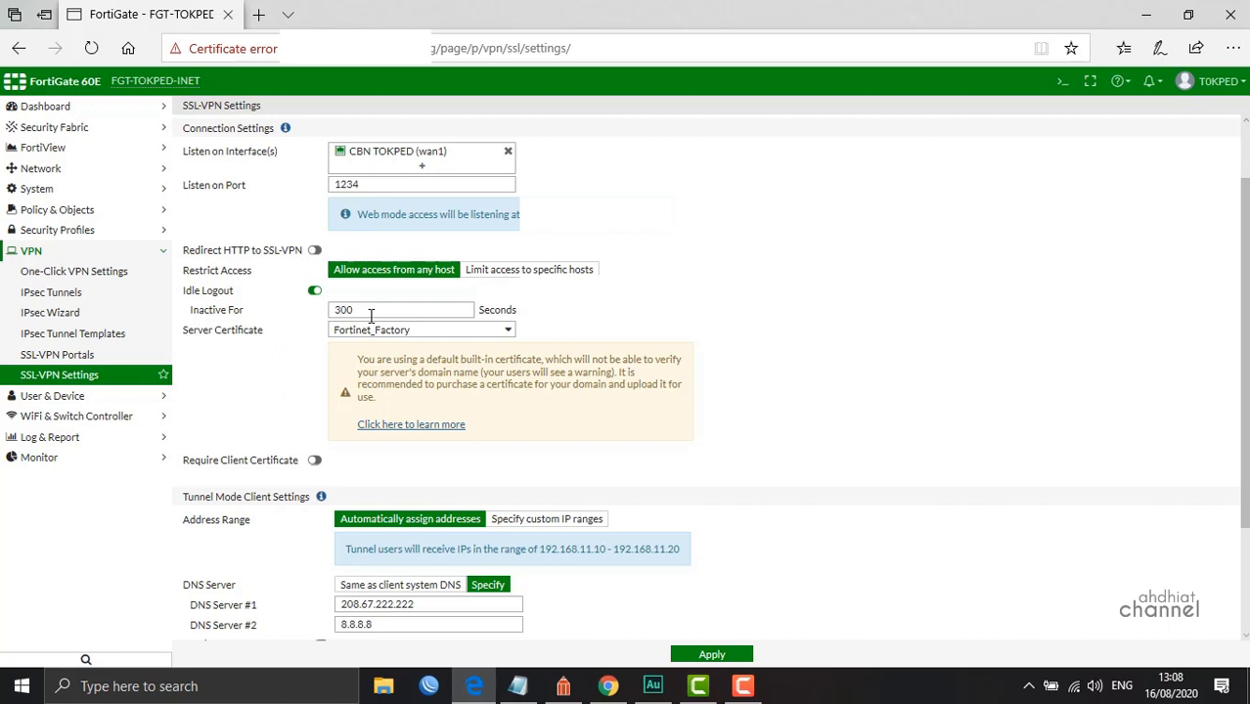
click(370, 313)
drag(371, 315, 282, 305)
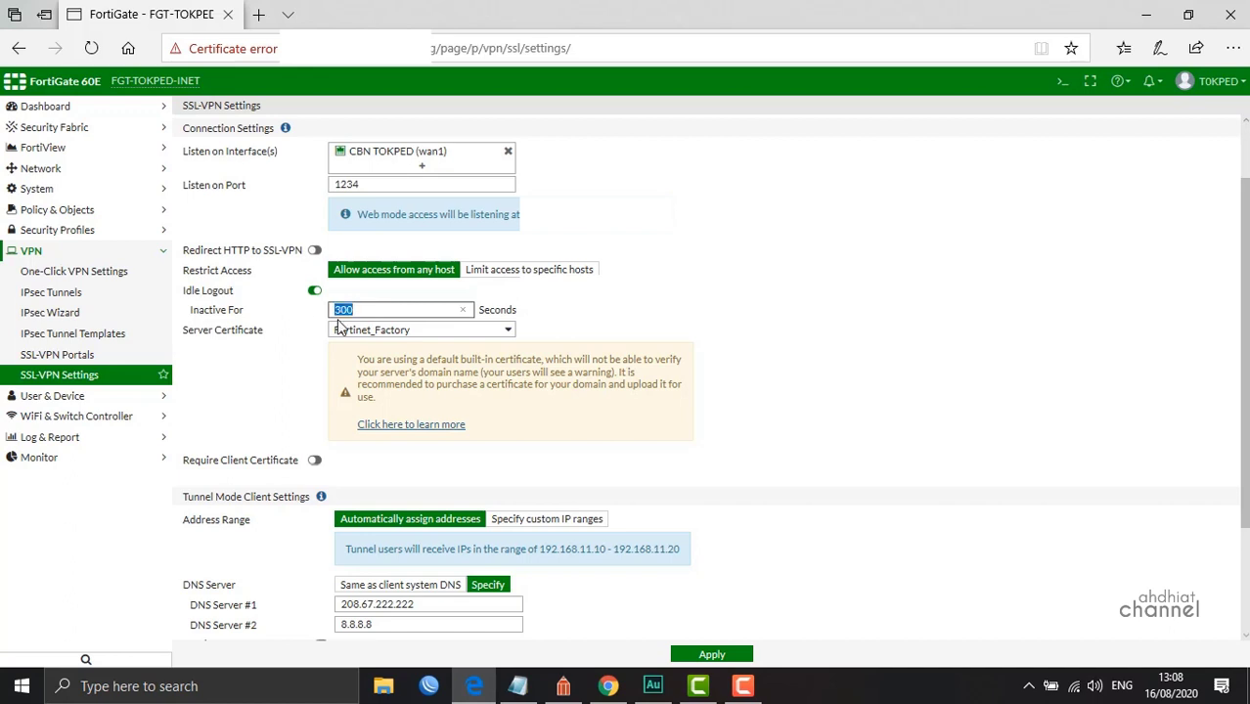
click(889, 352)
scroll(727, 344, down, 2)
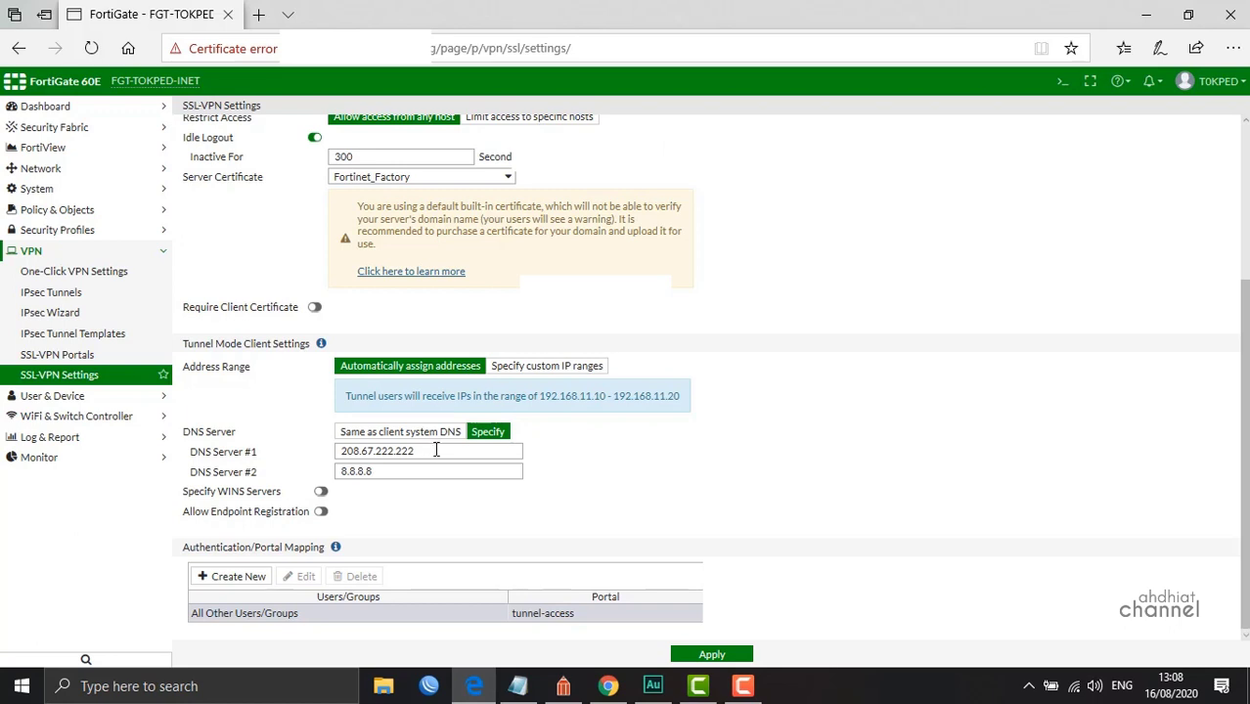
drag(436, 450, 316, 450)
drag(418, 475, 323, 473)
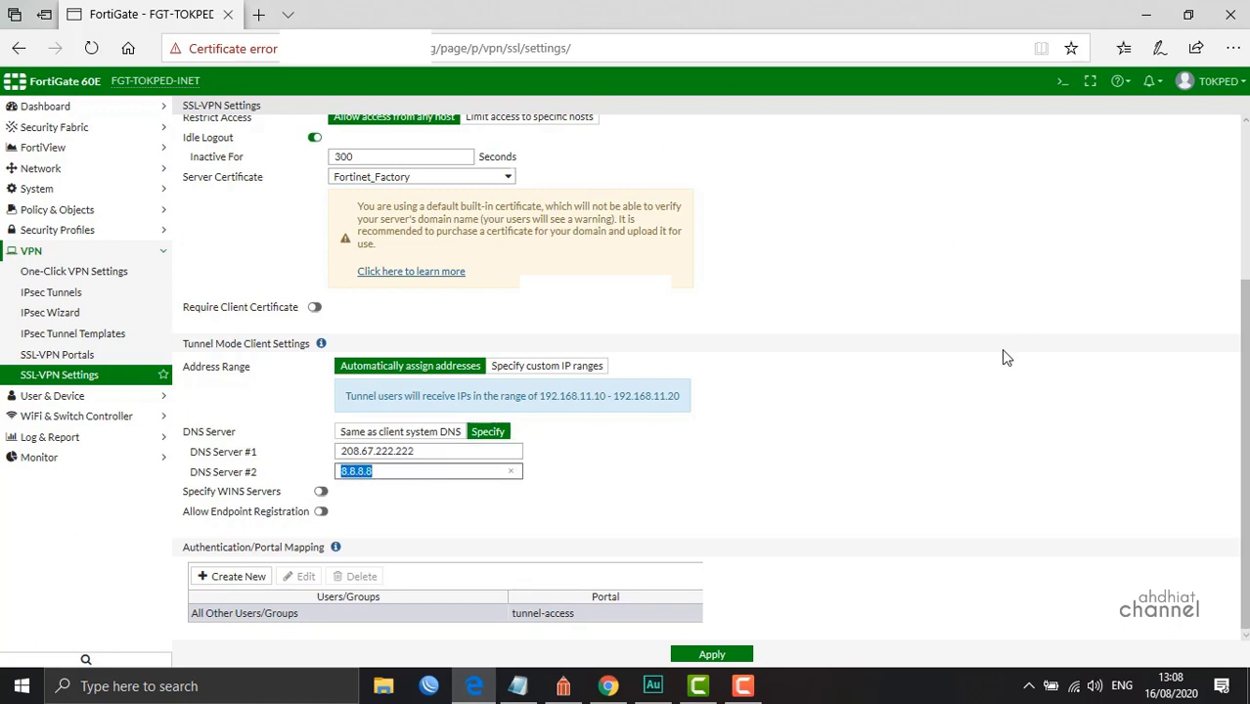
click(1004, 391)
scroll(334, 576, up, 5)
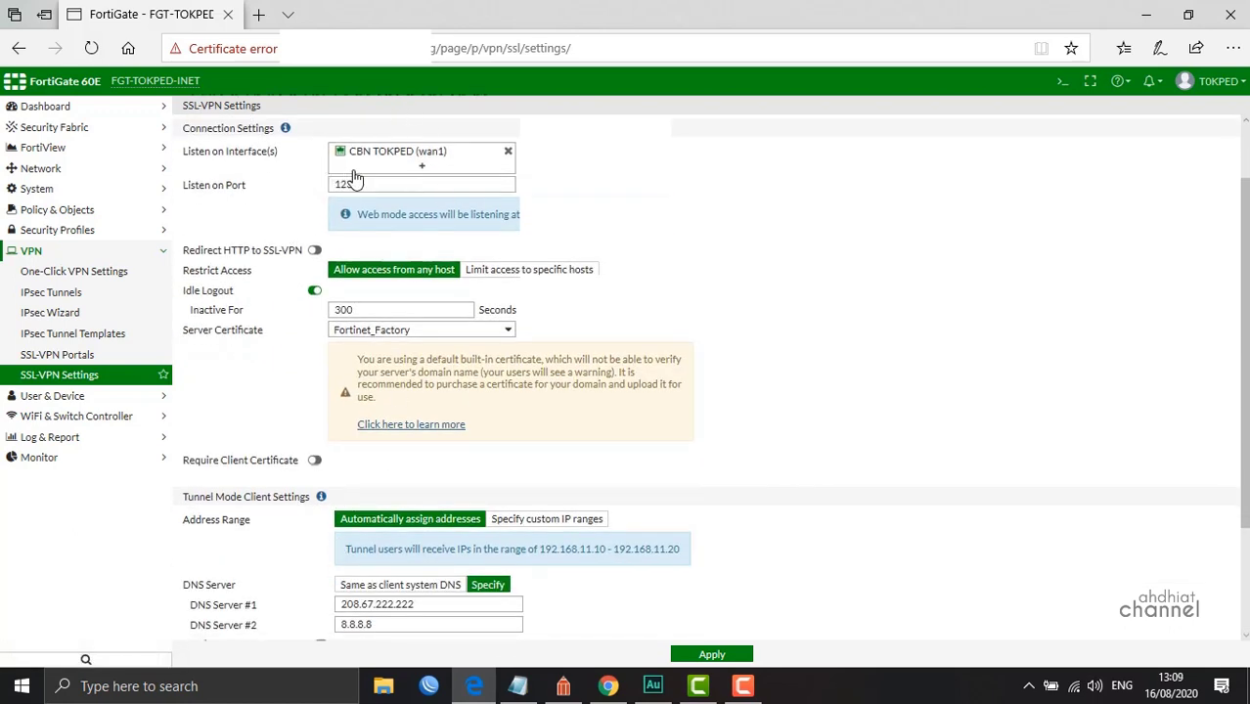
click(564, 685)
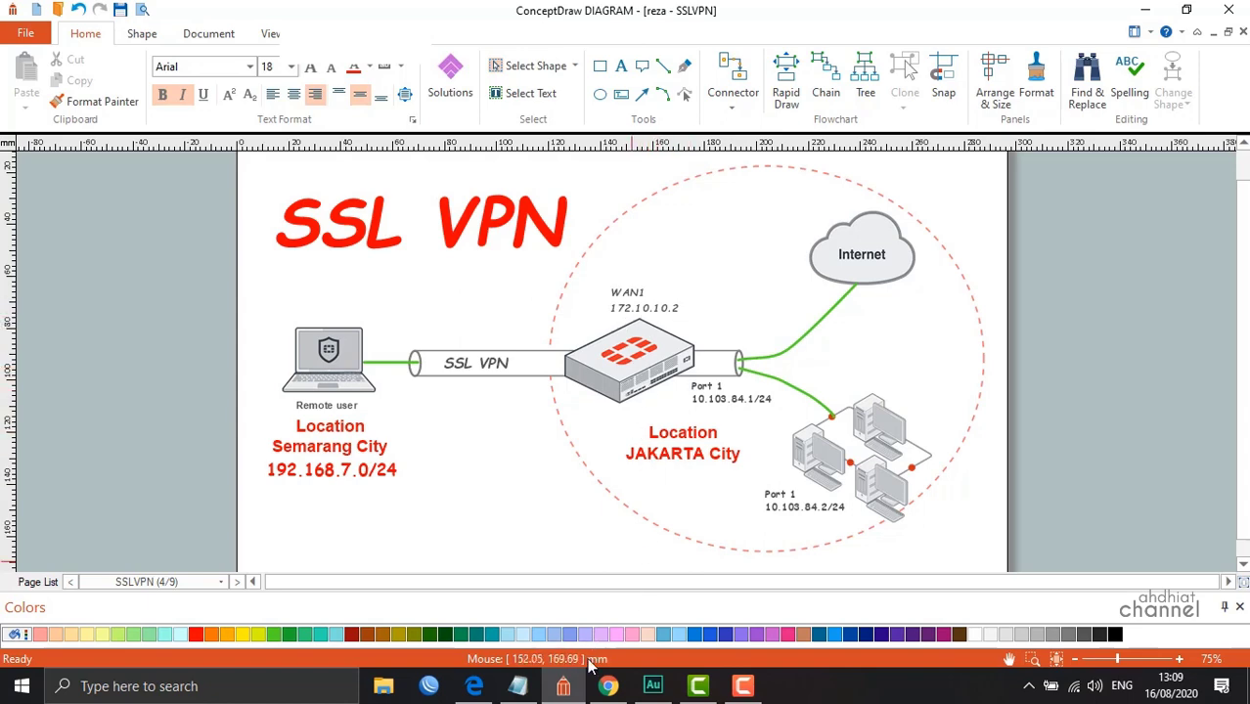
click(563, 685)
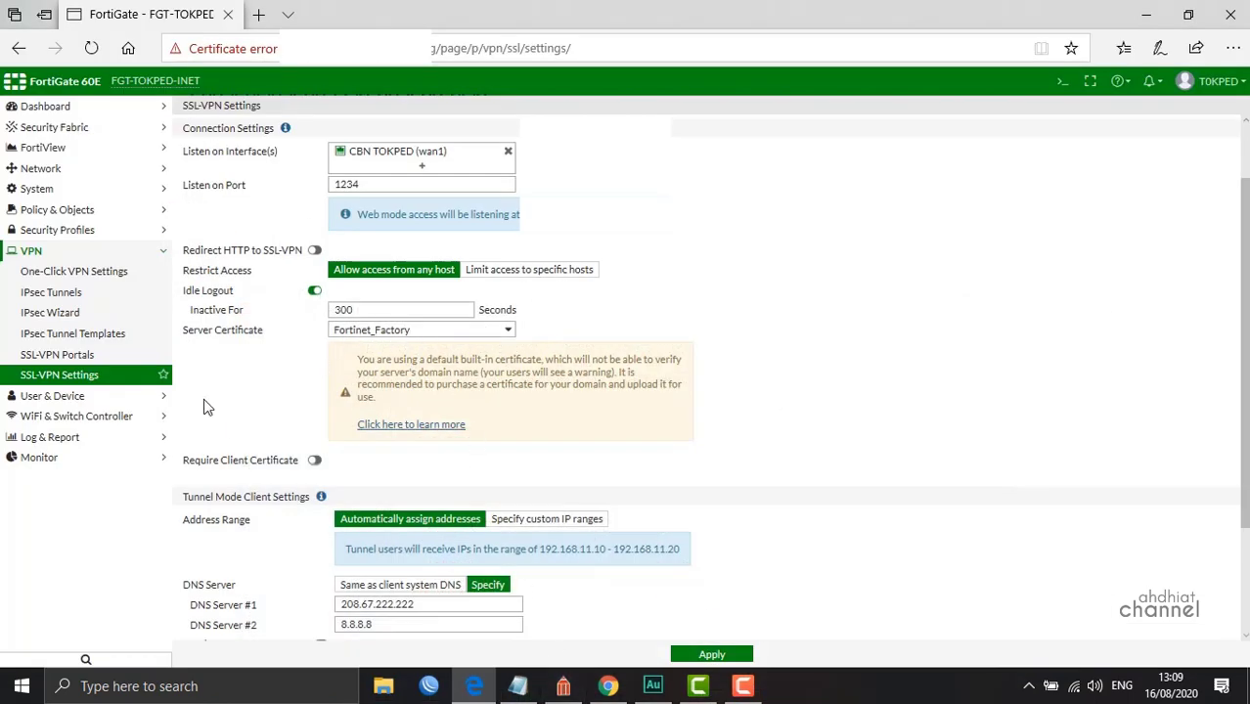
scroll(455, 362, down, 2)
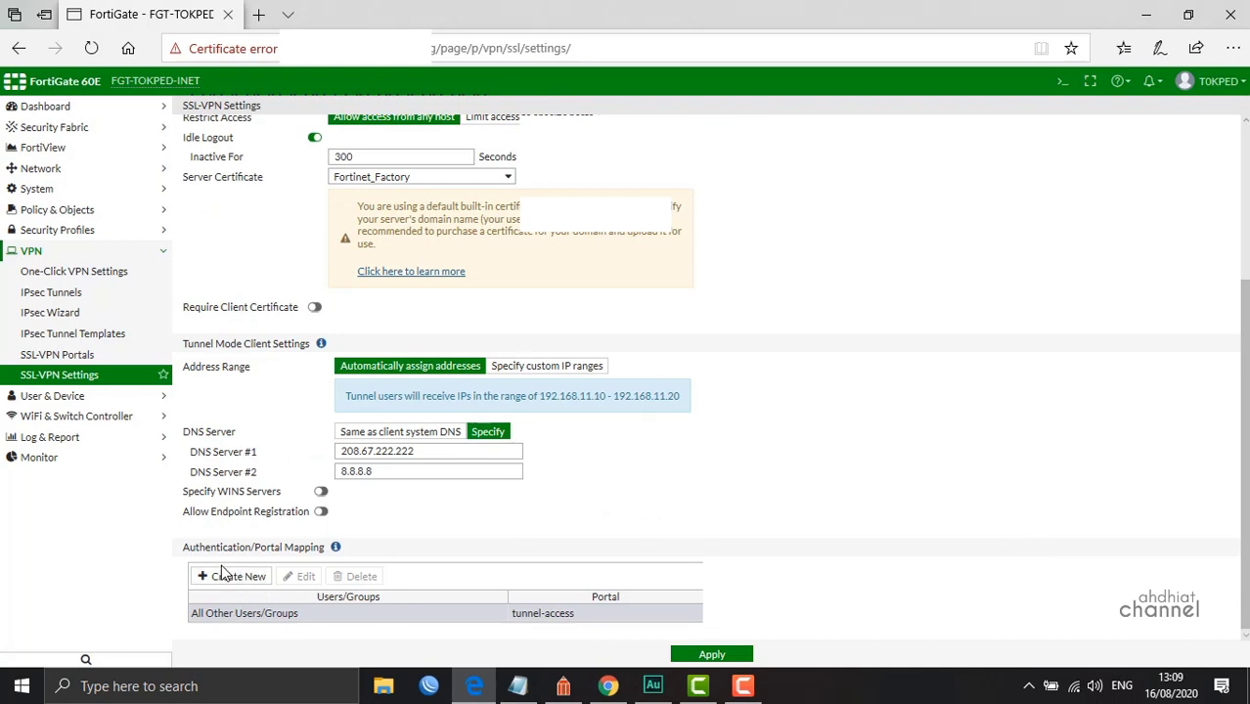
Add an authentication/portal mapping from the SSL group to the tunnel-access portal
click(231, 583)
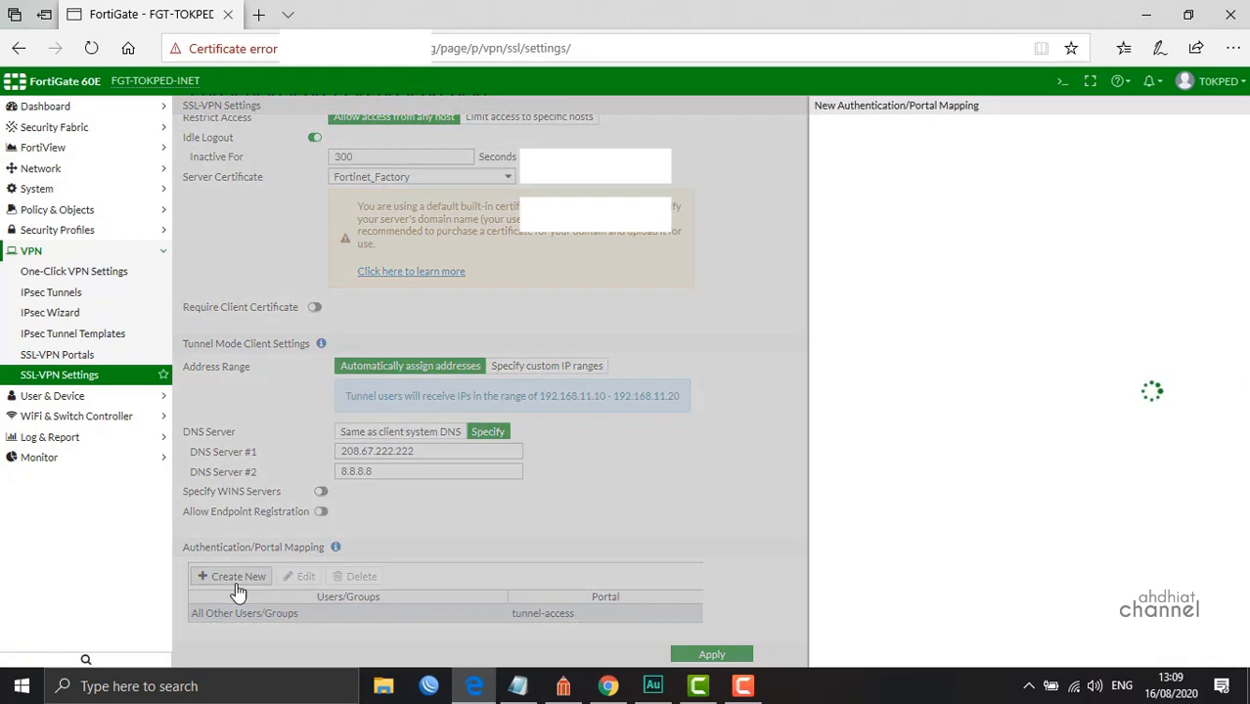
click(738, 130)
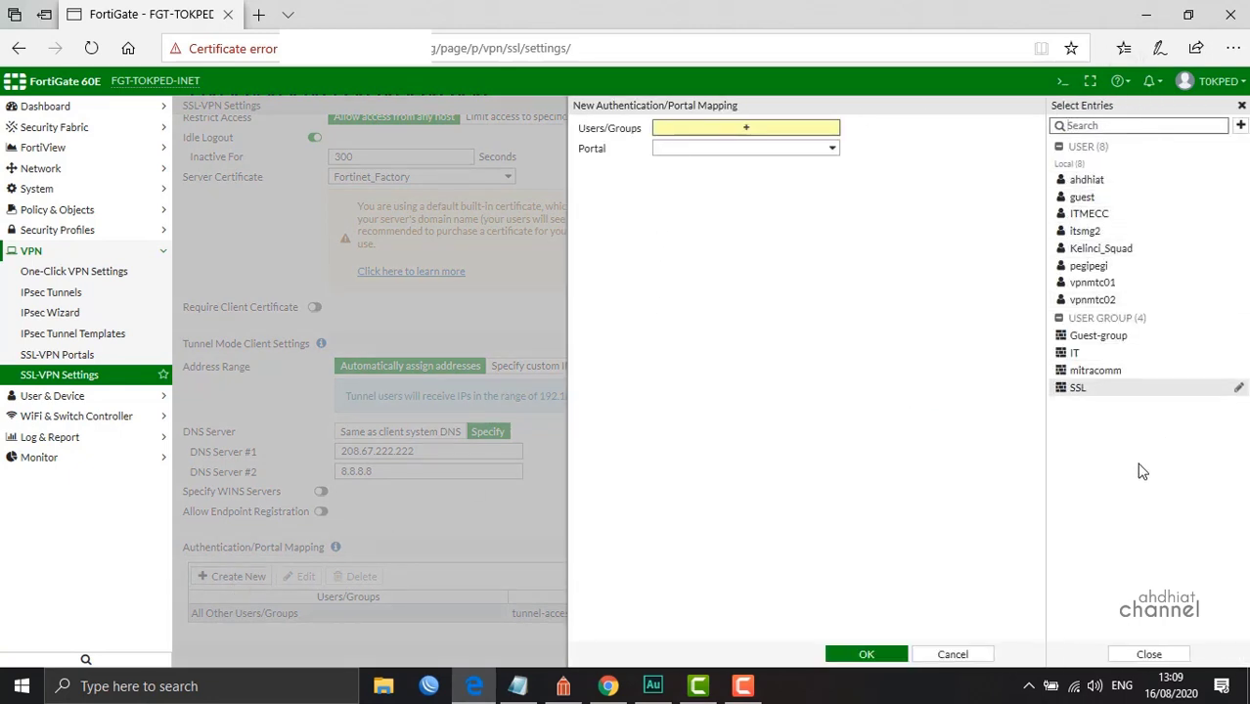
click(1076, 389)
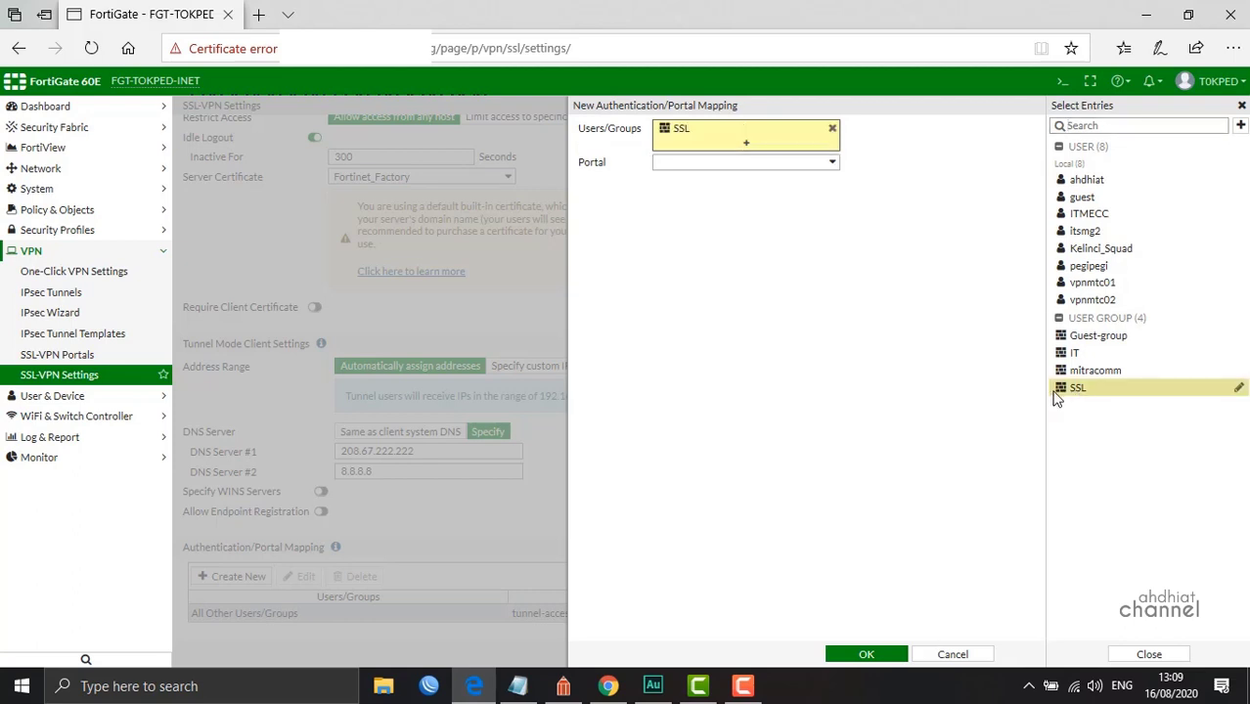
click(793, 163)
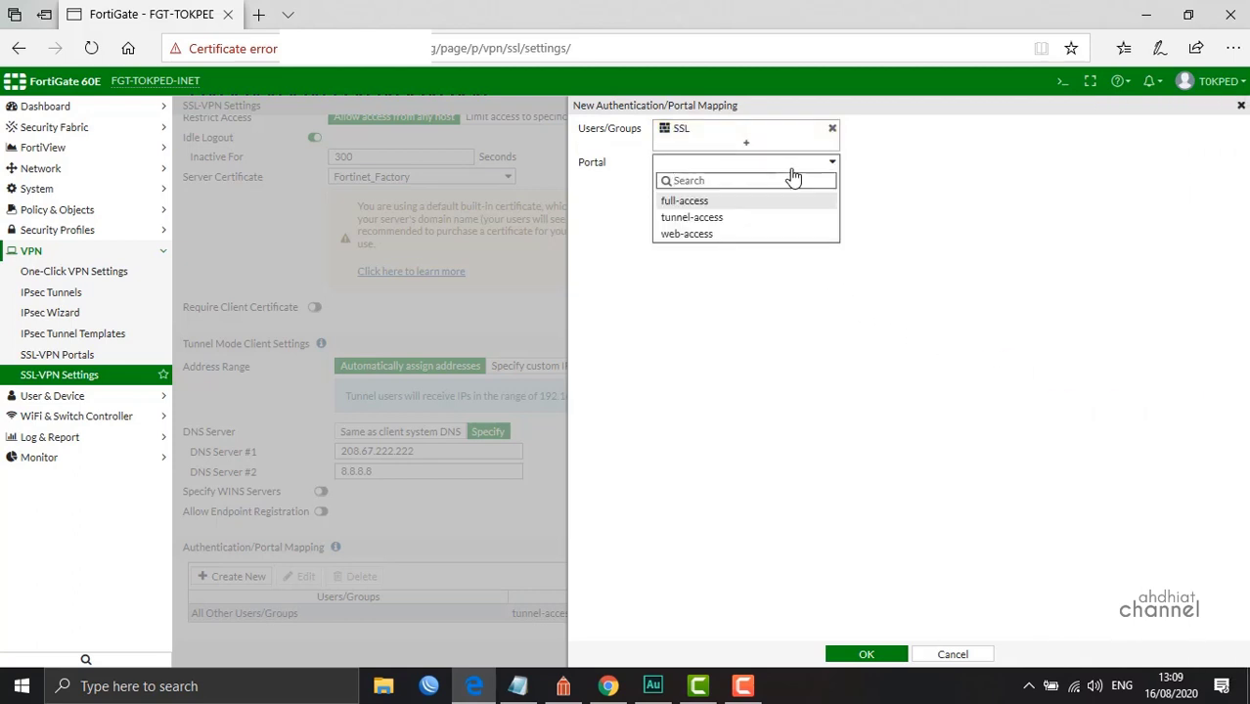
click(697, 218)
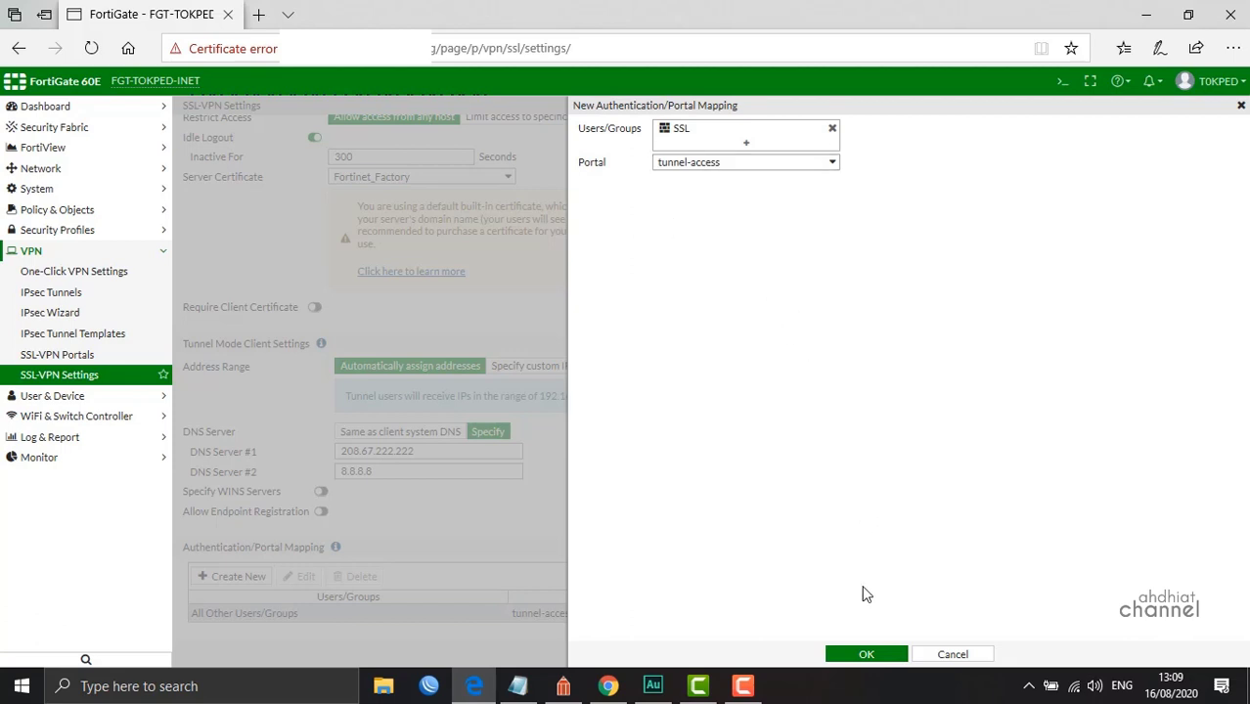
click(865, 655)
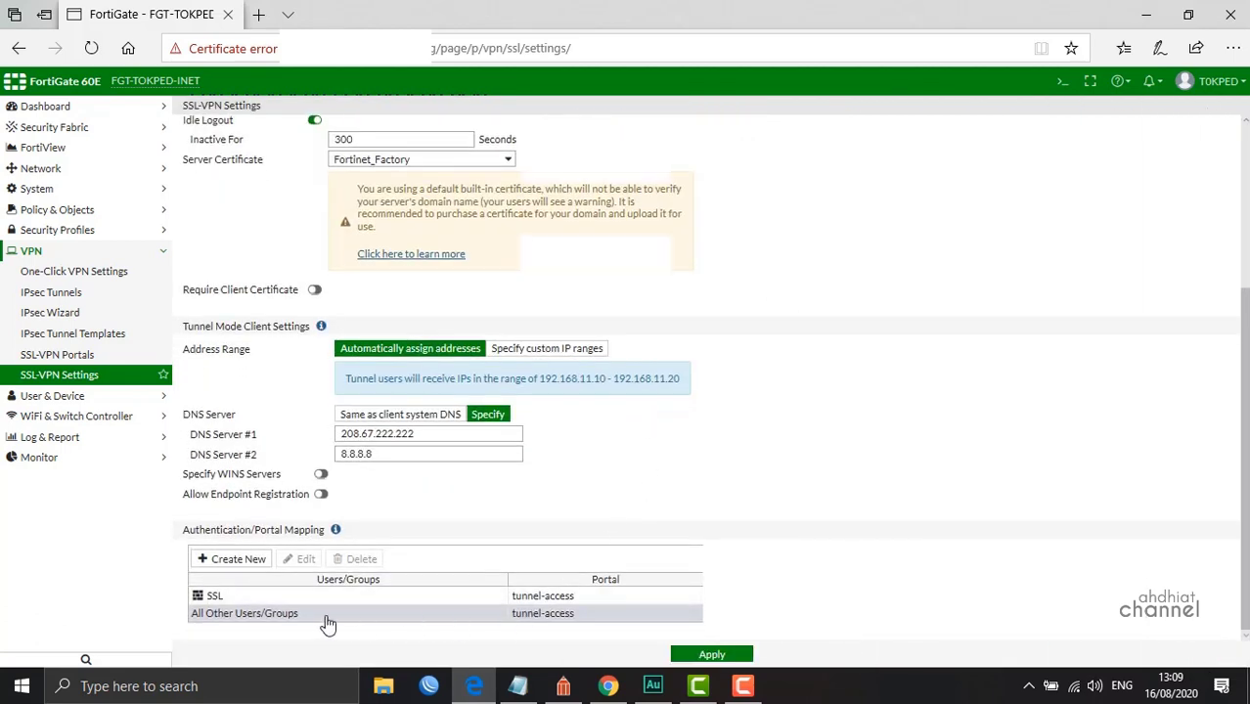
Apply the SSL-VPN settings and accept the default built-in certificate warning
scroll(654, 489, up, 3)
scroll(739, 512, down, 3)
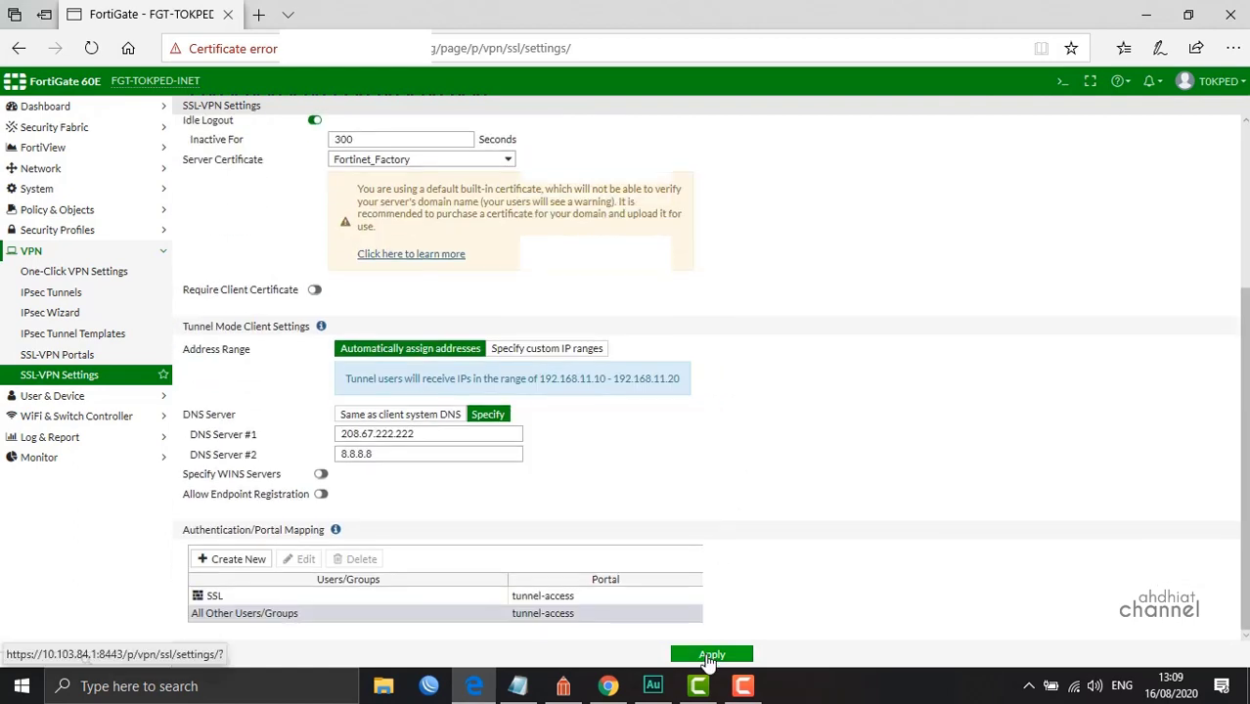
click(711, 654)
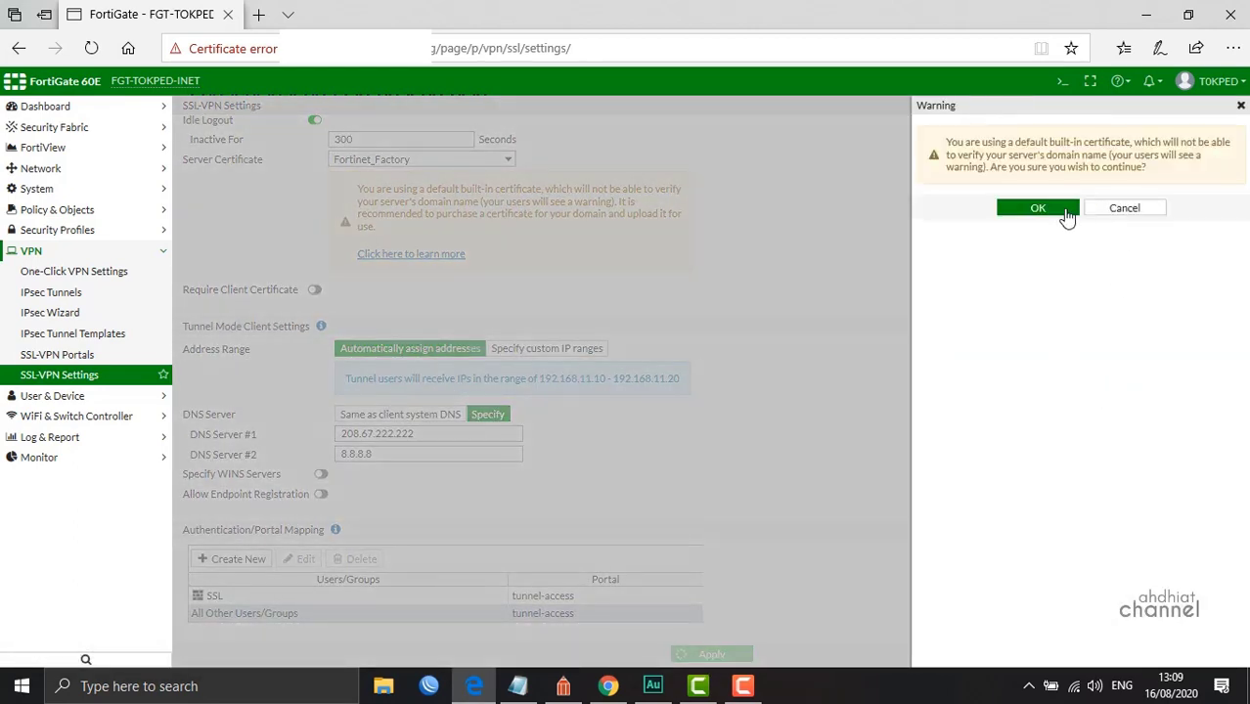
click(1061, 207)
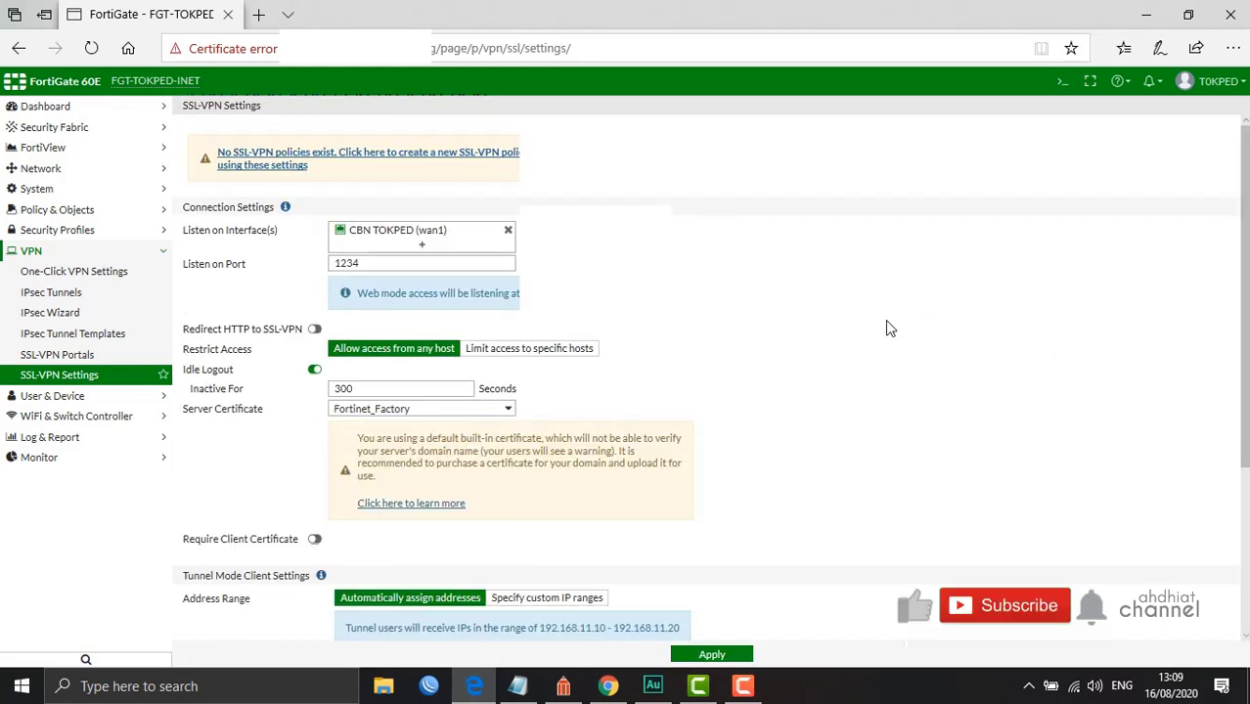
scroll(885, 323, down, 3)
scroll(885, 335, down, 1)
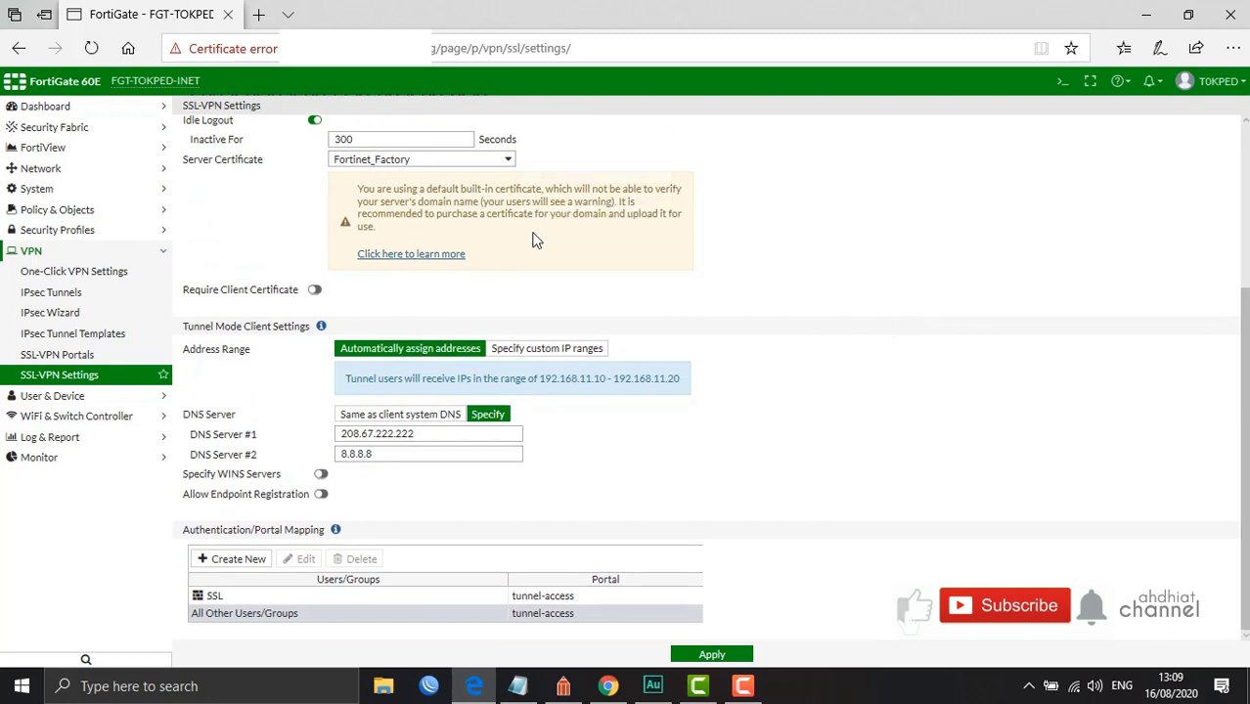
Start a new IPv4 policy named 'SSL to LAN', then bring up the SSL VPN diagram
click(76, 213)
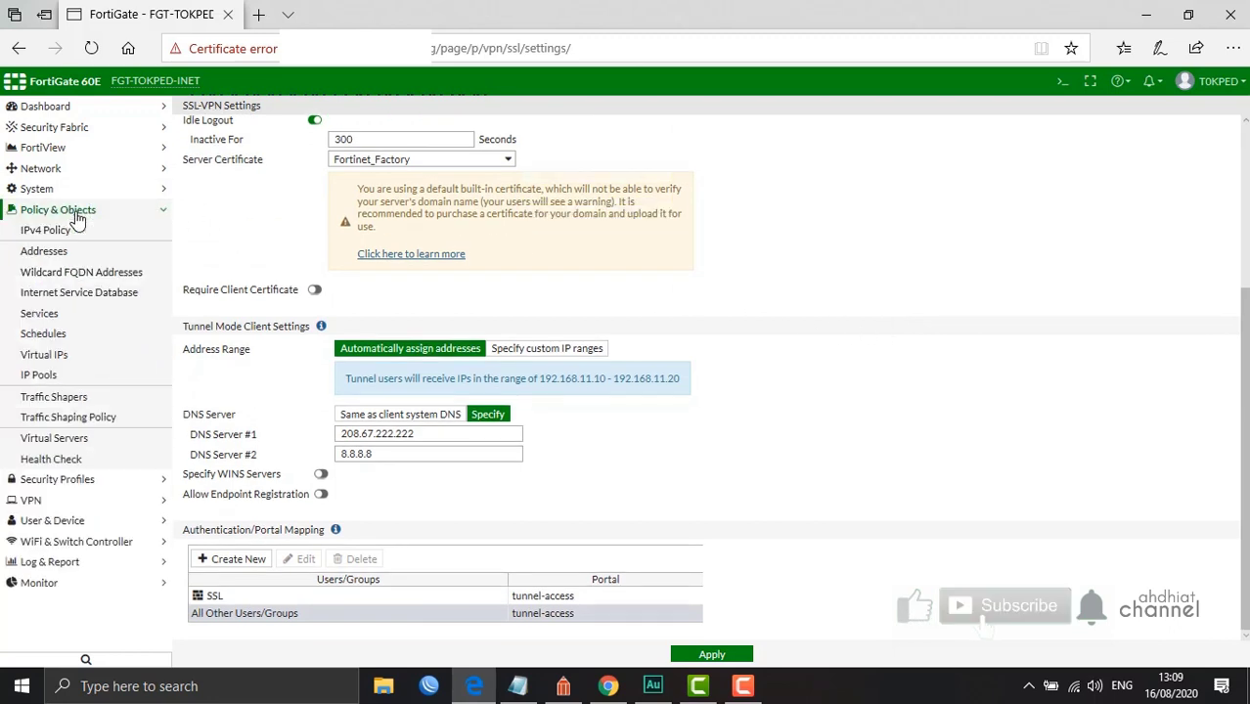
click(57, 231)
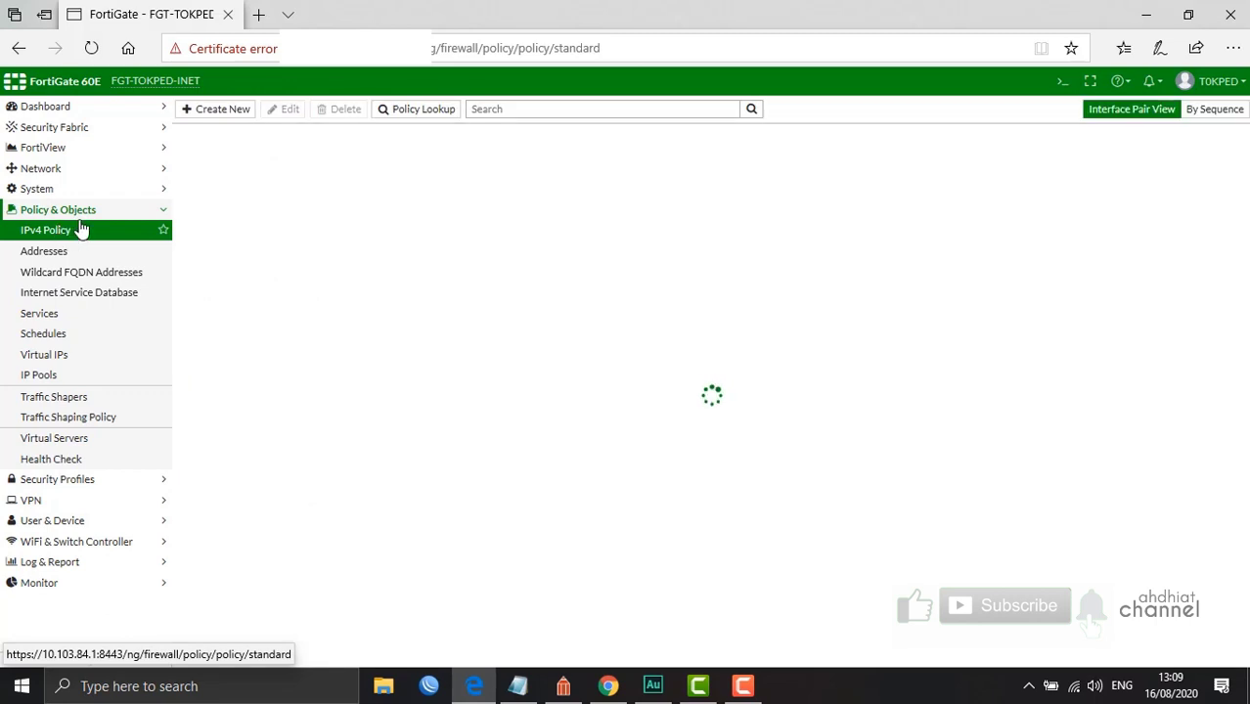
click(237, 110)
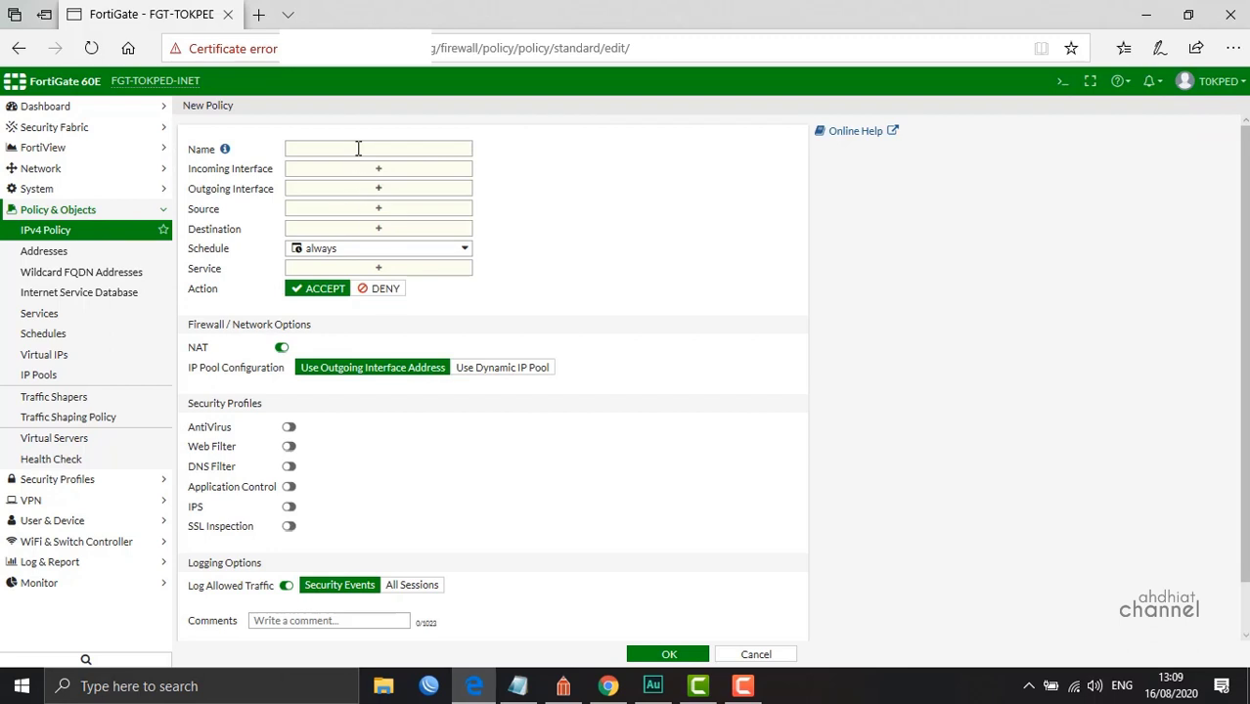
click(356, 149)
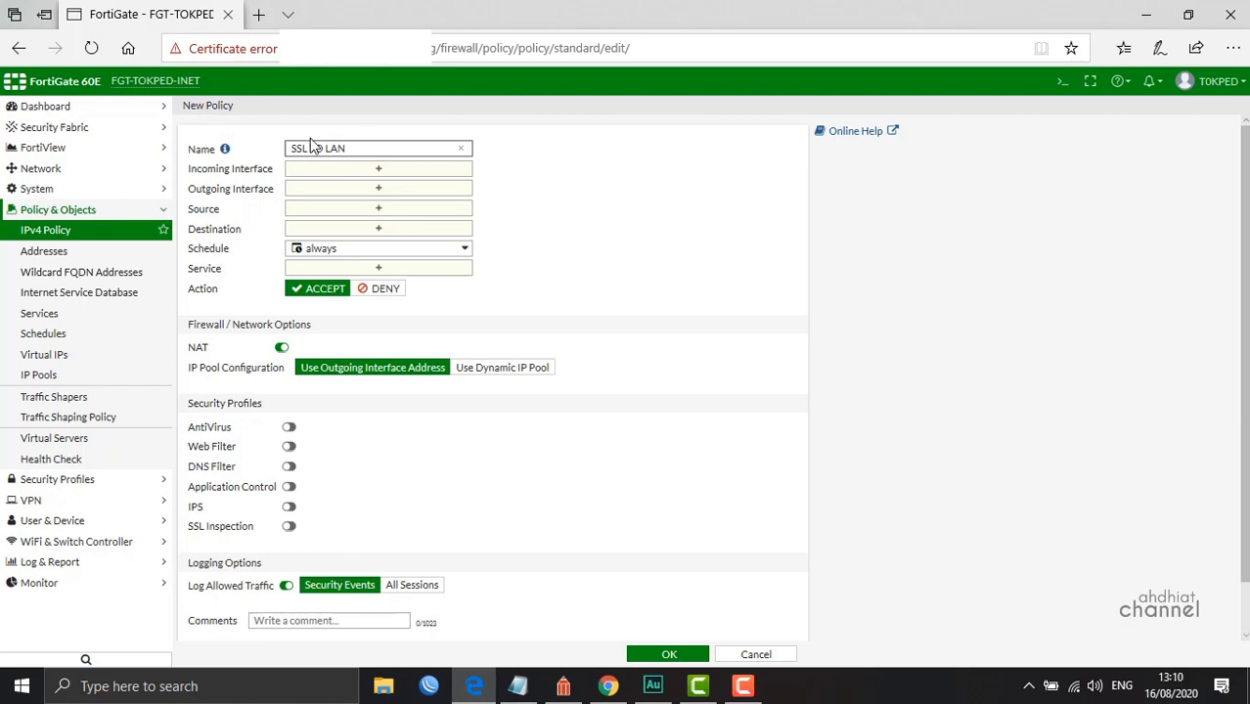
click(563, 685)
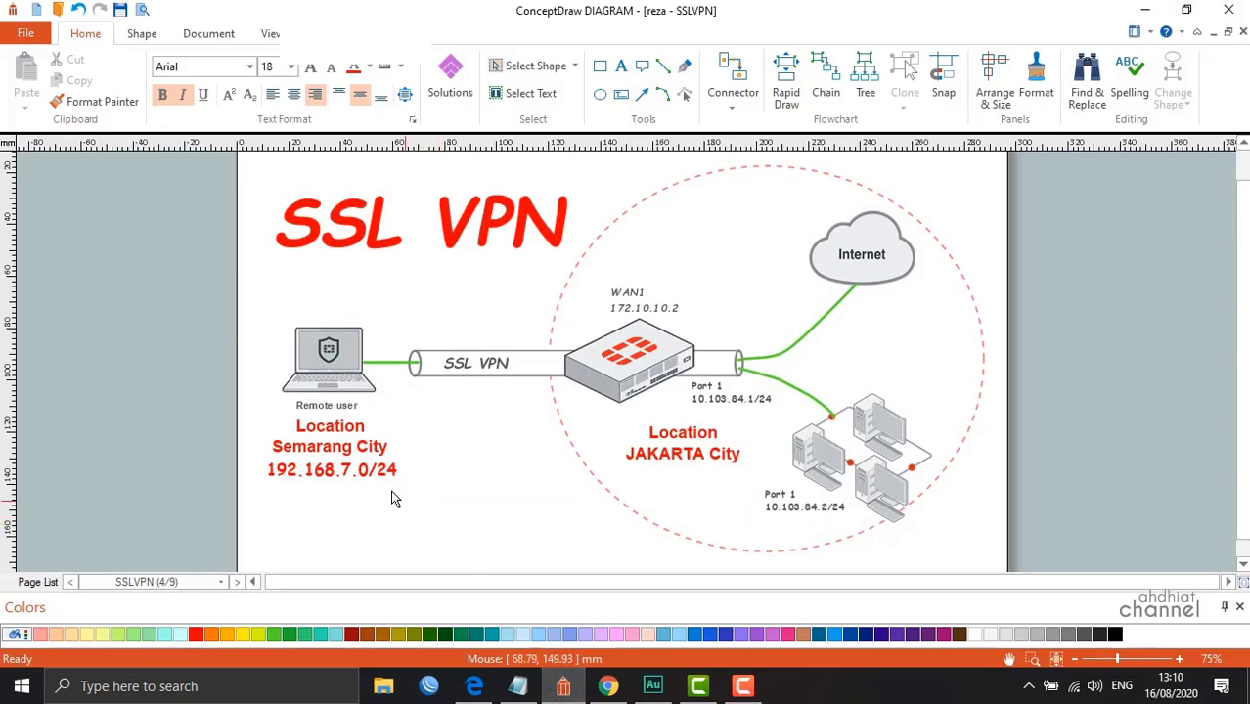
Inspect the remote laptop and three-computer LAN group in the diagram, then return to FortiGate
click(319, 373)
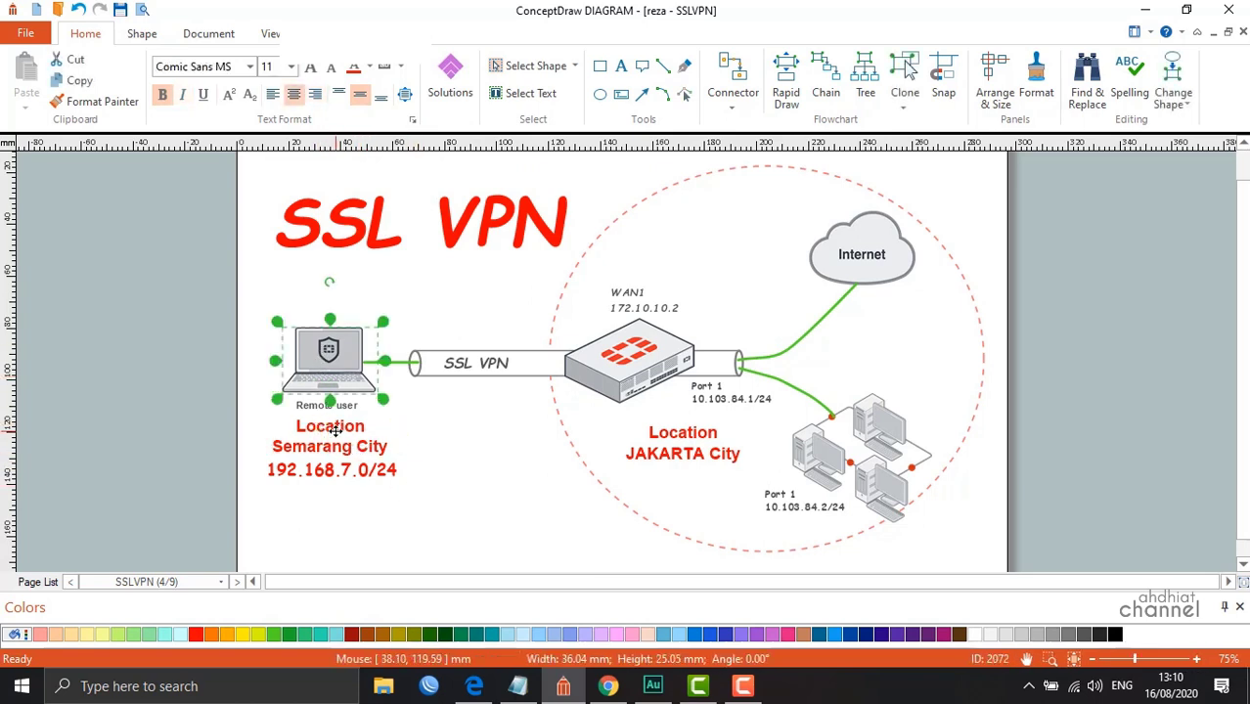
click(870, 474)
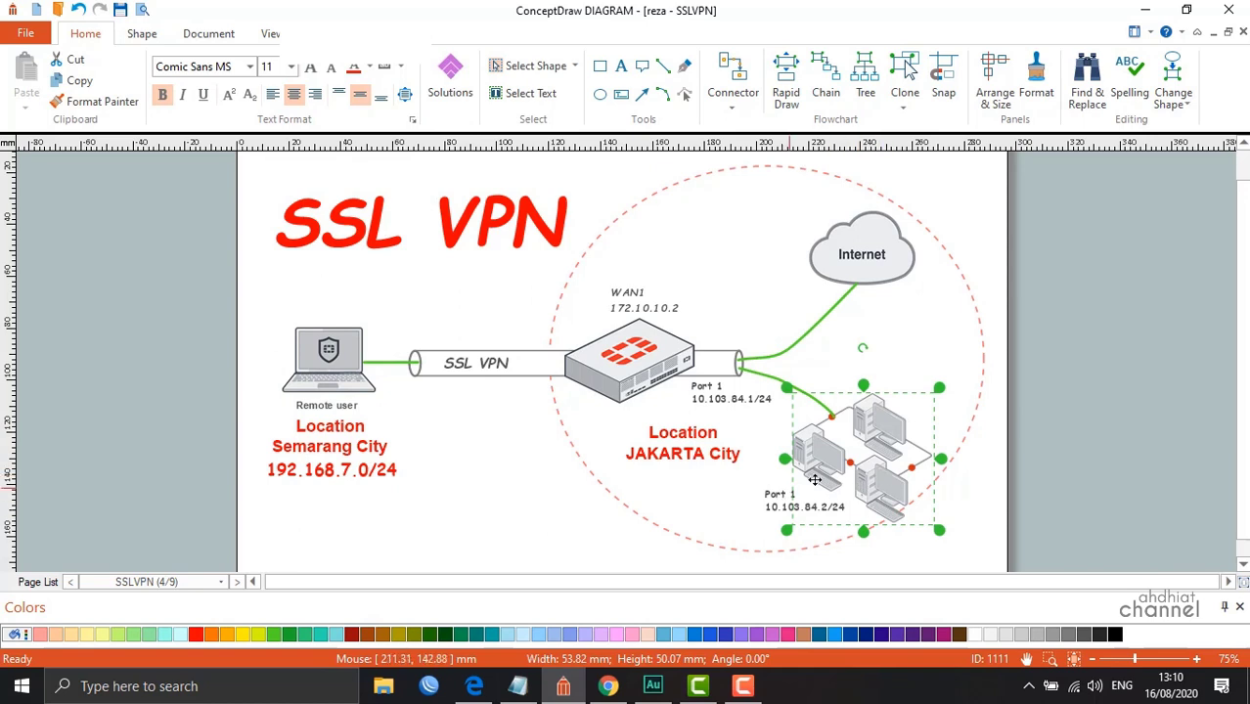
click(447, 478)
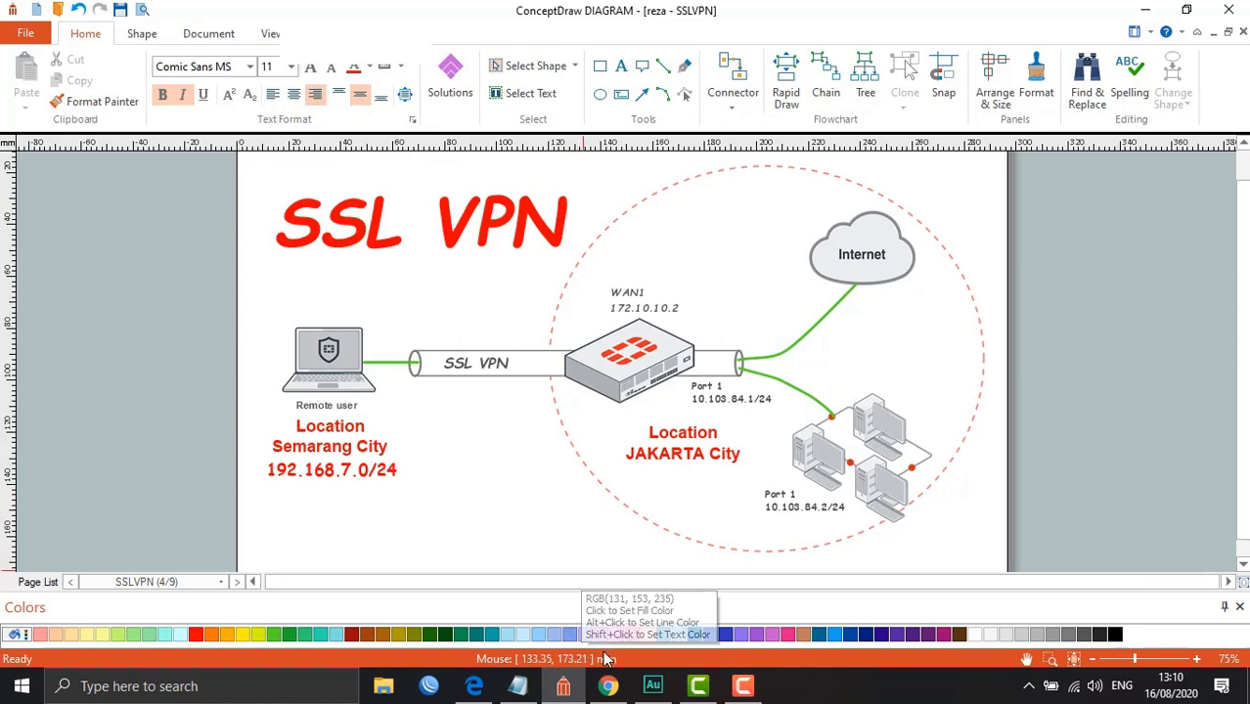
click(480, 688)
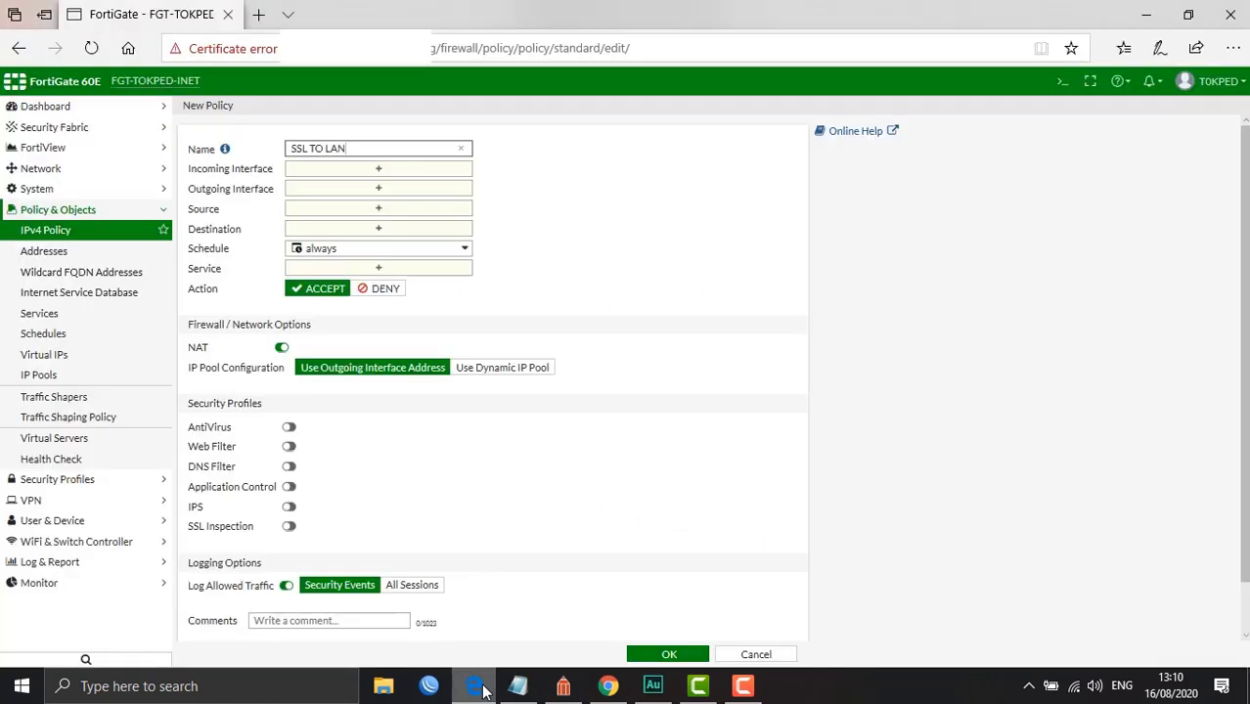
Set the policy's incoming interface to ssl.root and outgoing interface to dmz
click(391, 173)
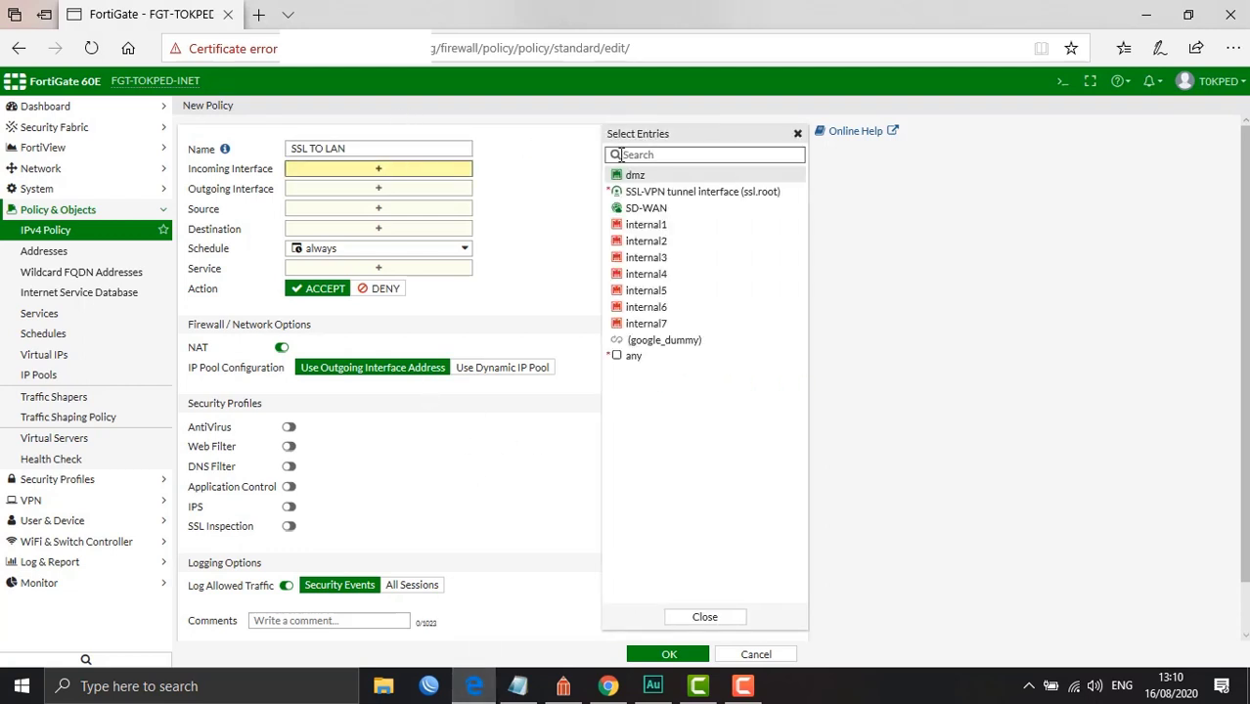
click(648, 192)
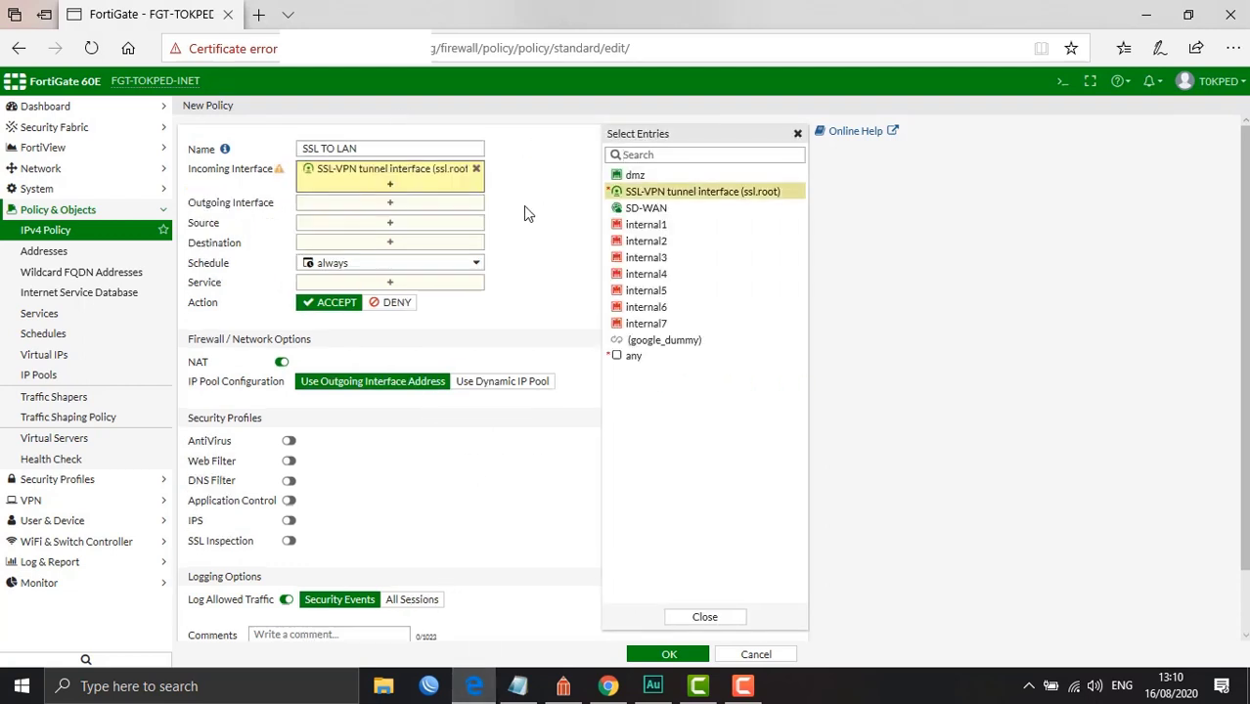
click(401, 208)
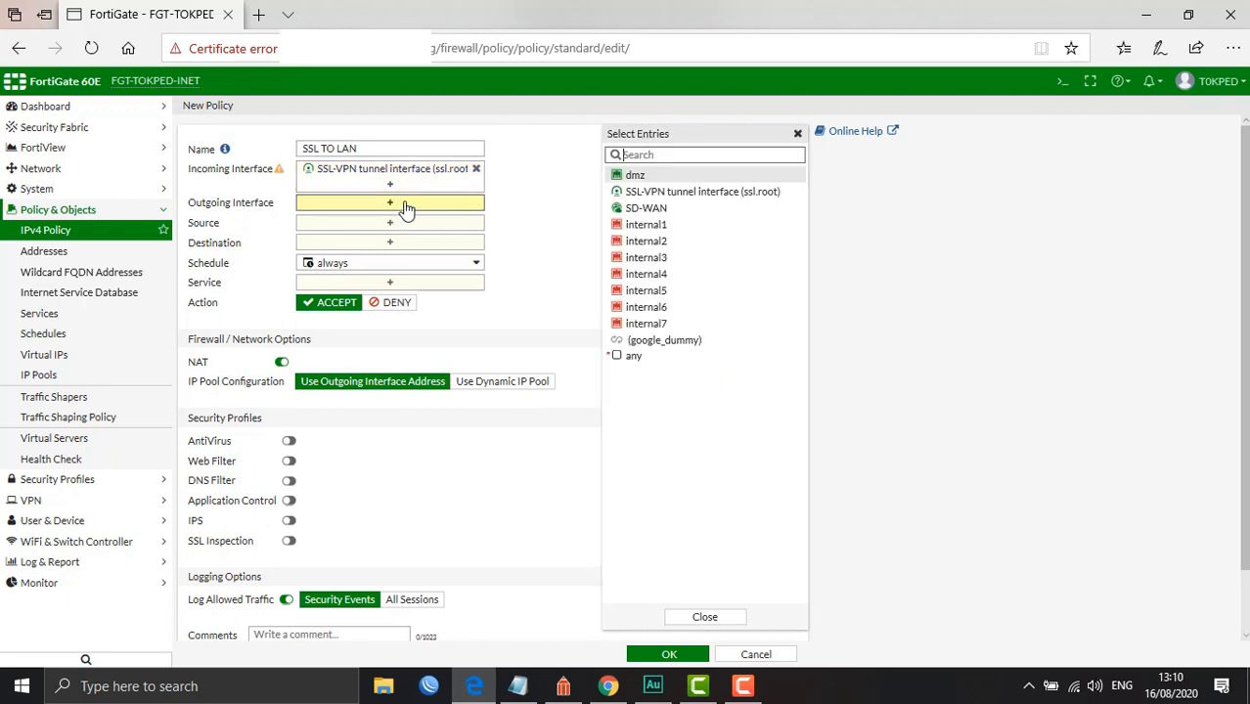
click(649, 180)
Add the SSLVPNTUN address and the SSL user group as policy sources
click(541, 268)
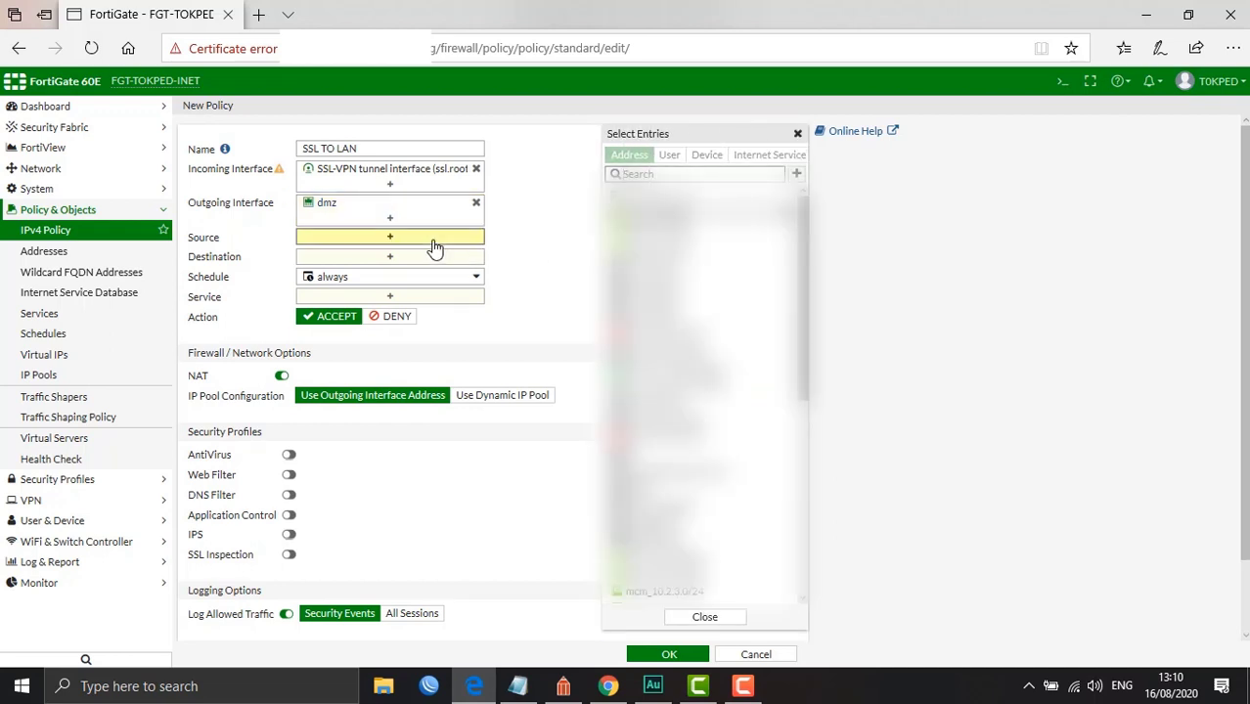
scroll(704, 391, down, 10)
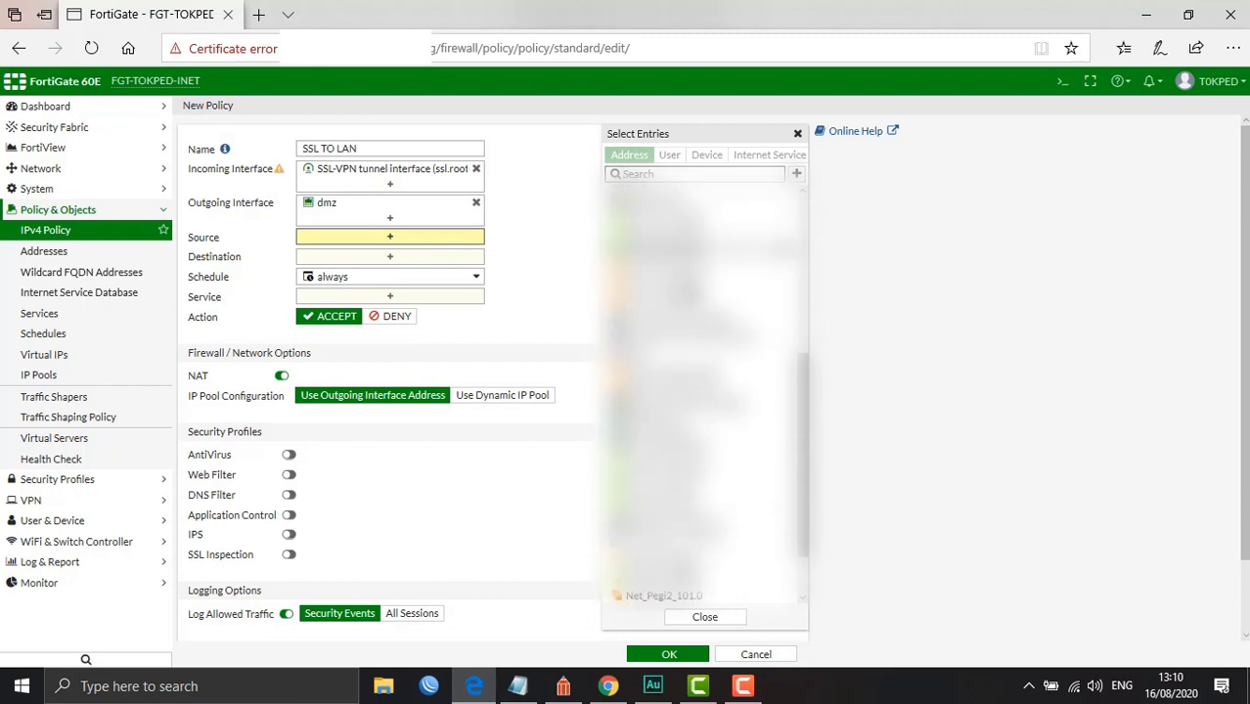
scroll(668, 366, down, 3)
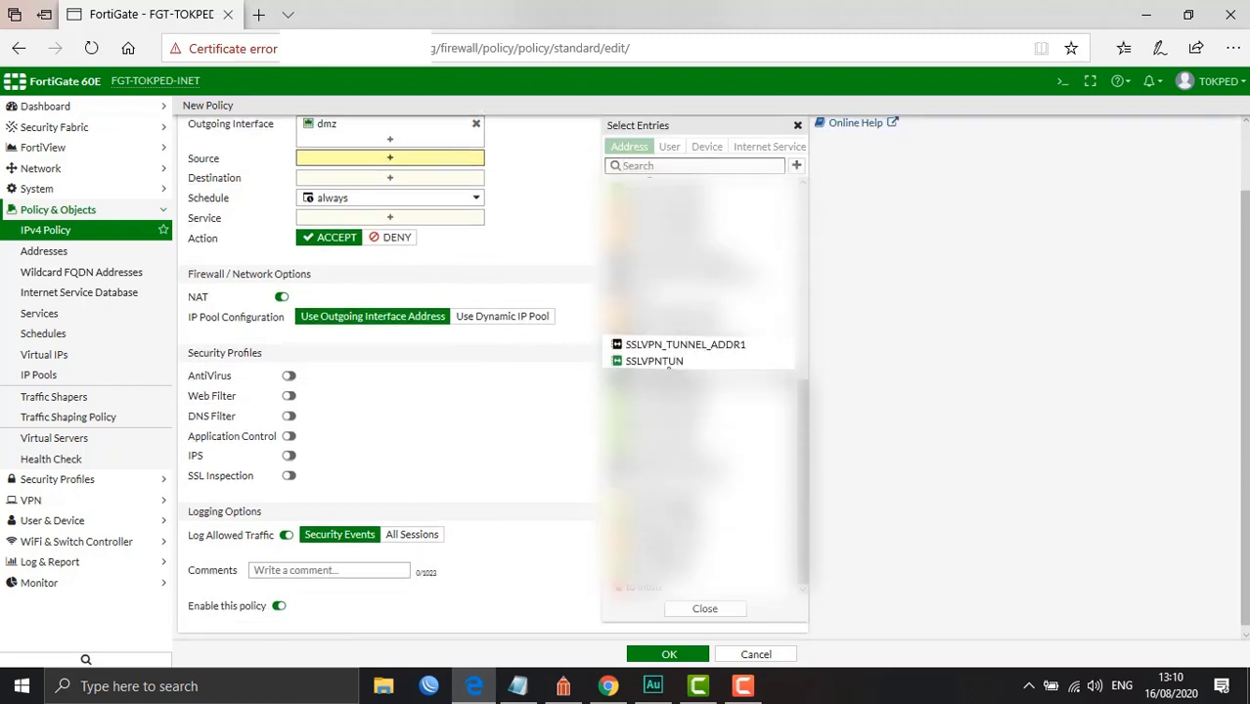
click(668, 361)
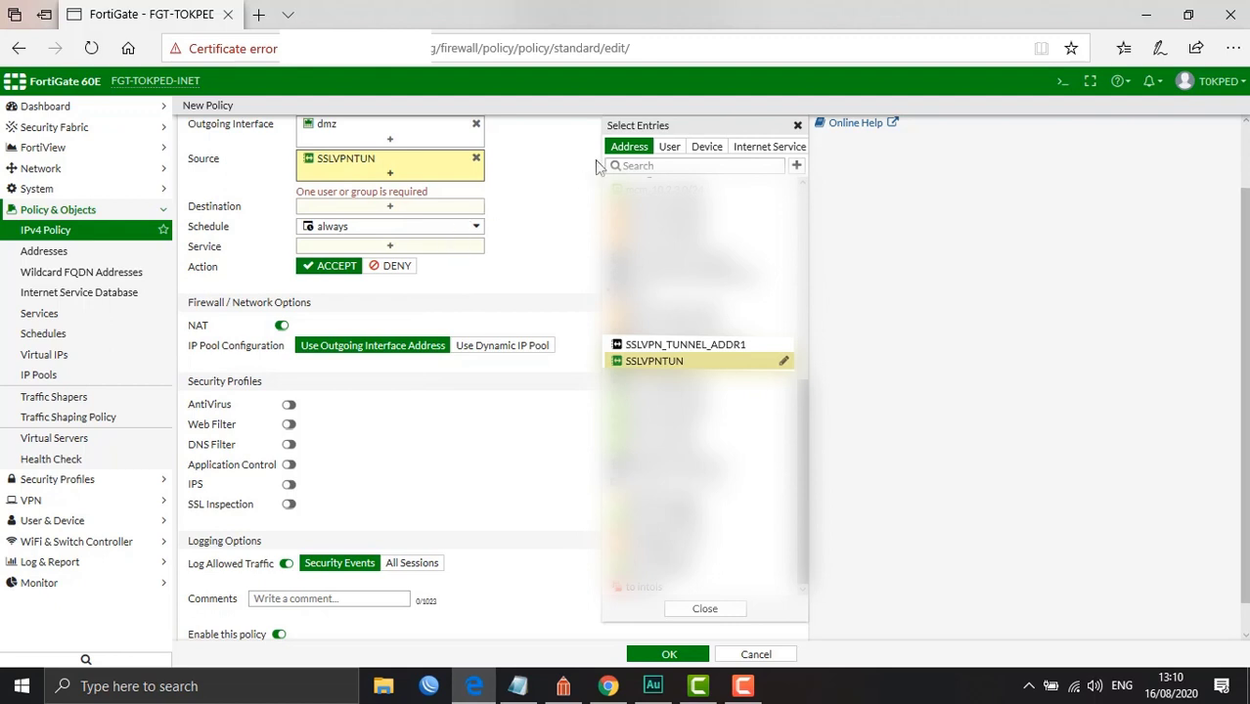
click(674, 148)
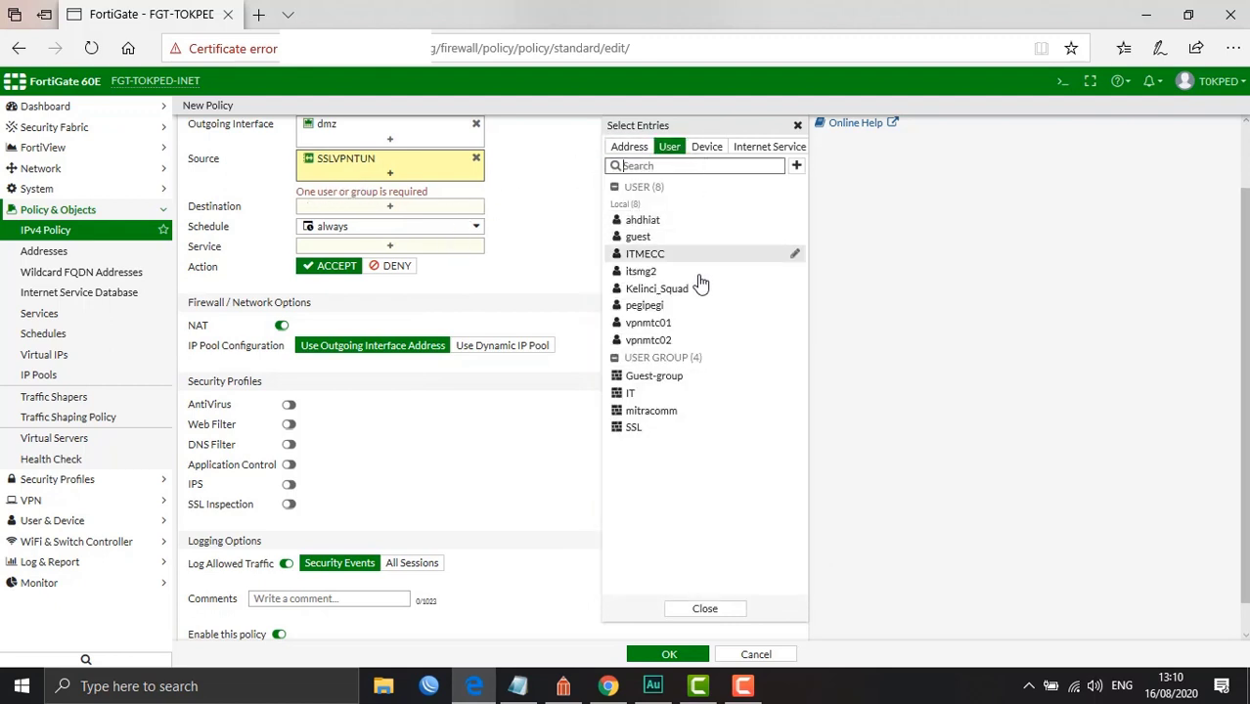
click(633, 429)
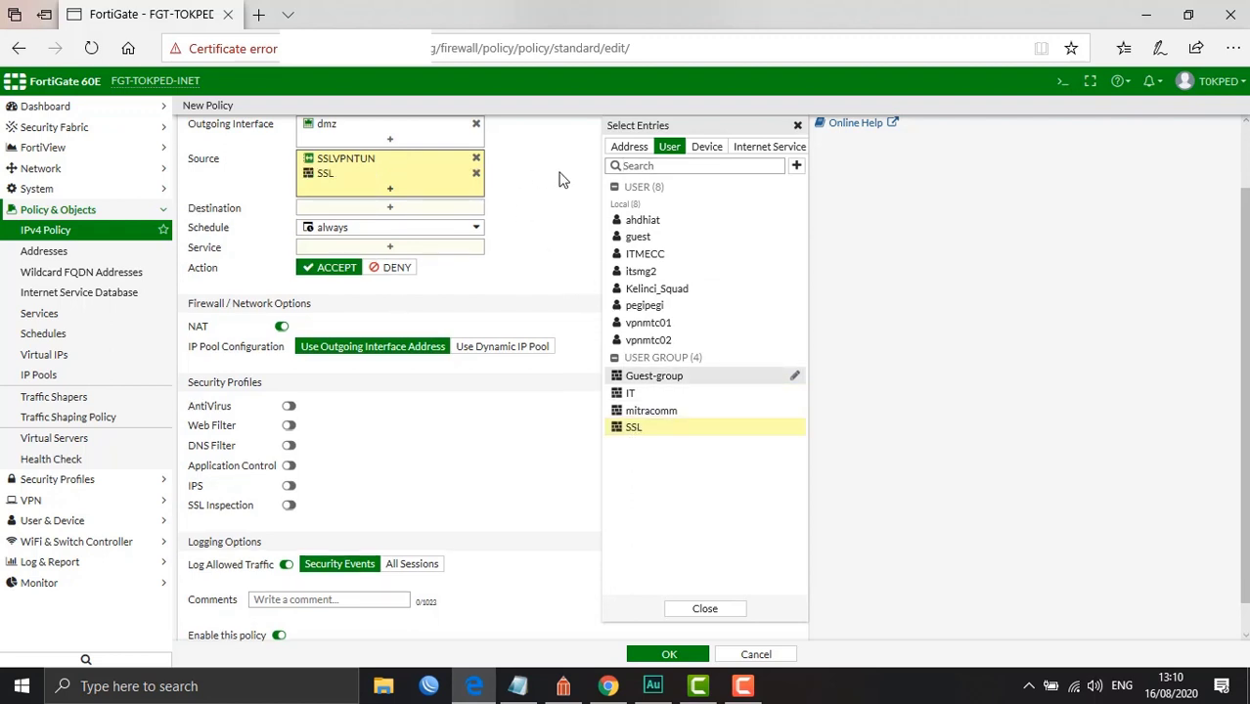
Open the destination list and check the LAN address on the network diagram
click(425, 210)
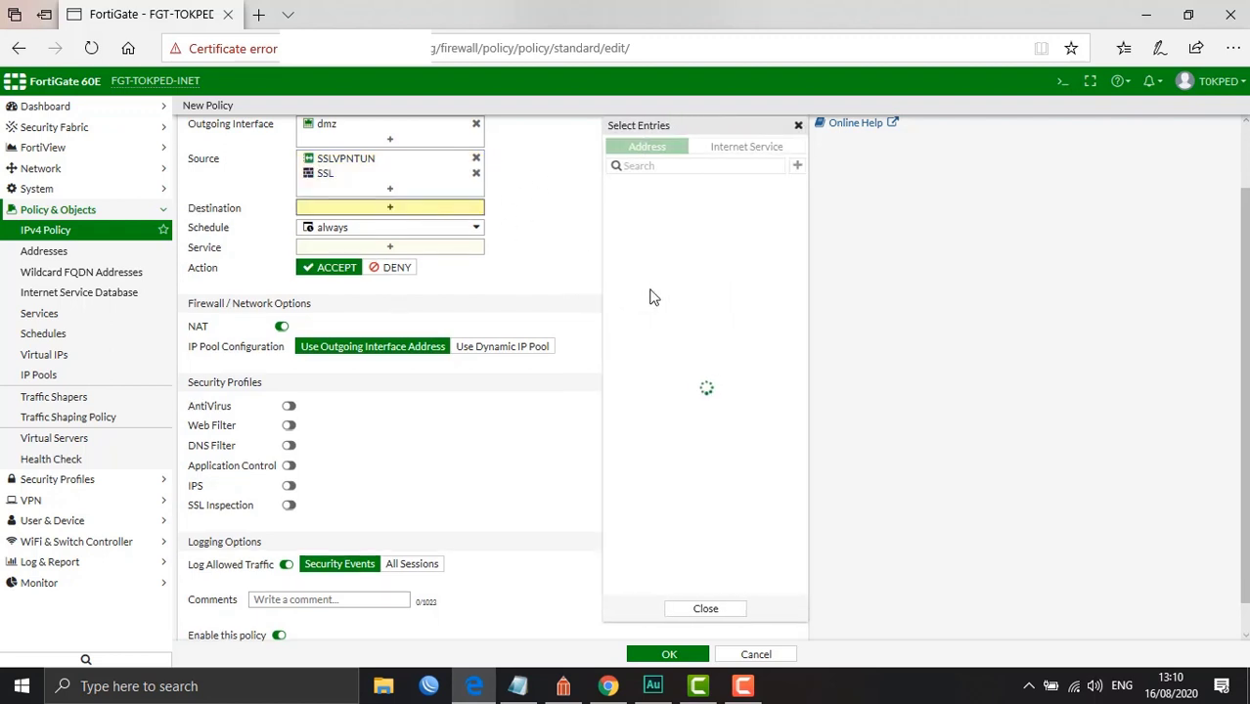
scroll(685, 372, down, 5)
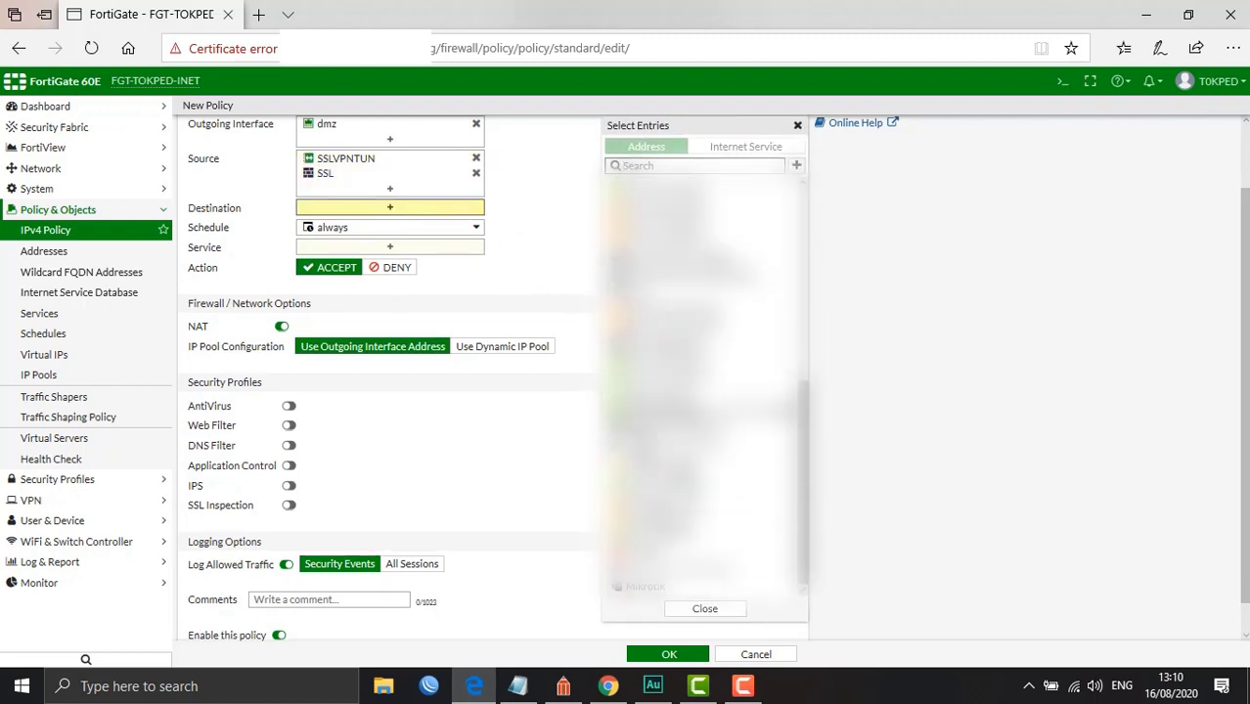
click(564, 687)
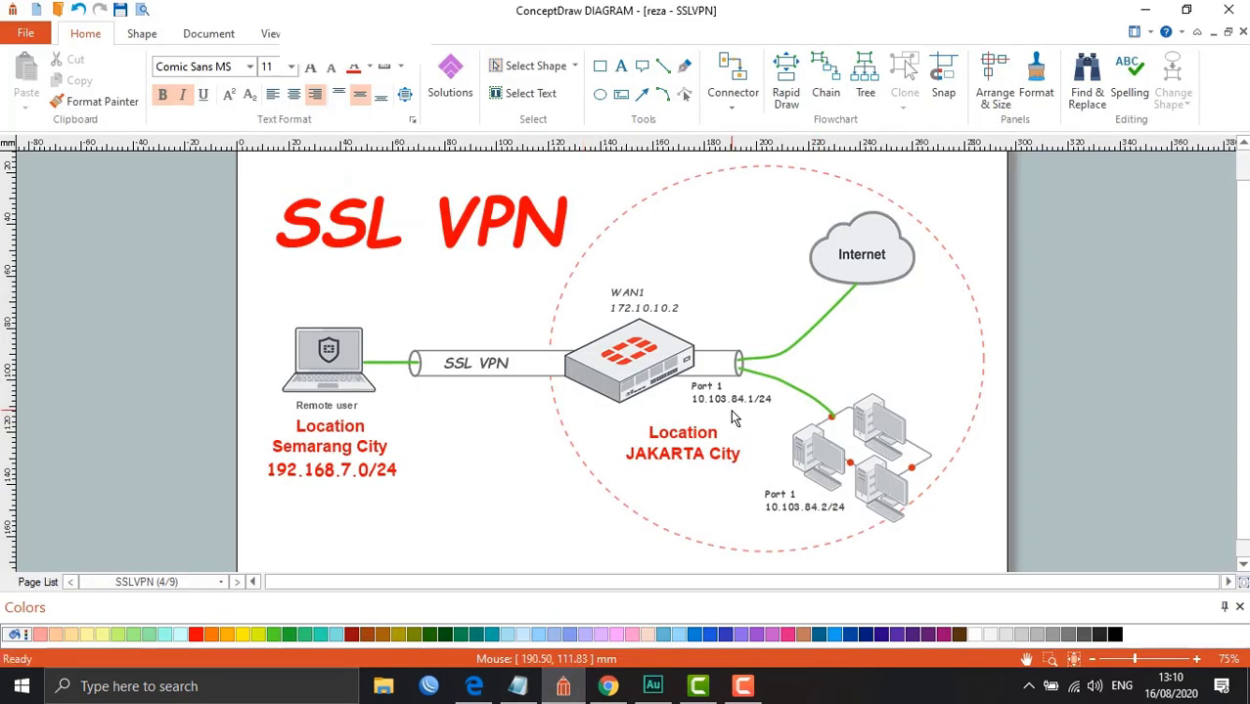
click(575, 694)
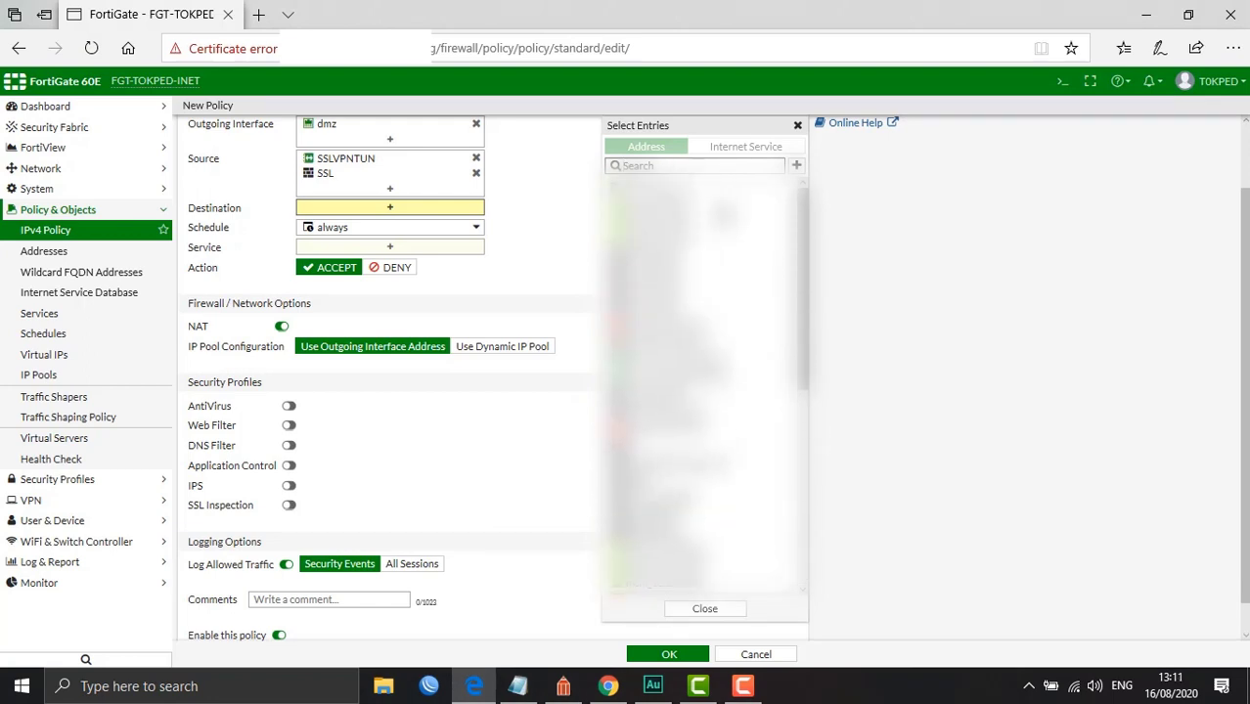
Set the policy destination to 10.0.103.84.0_ and the service to ALL
scroll(391, 372, up, 1)
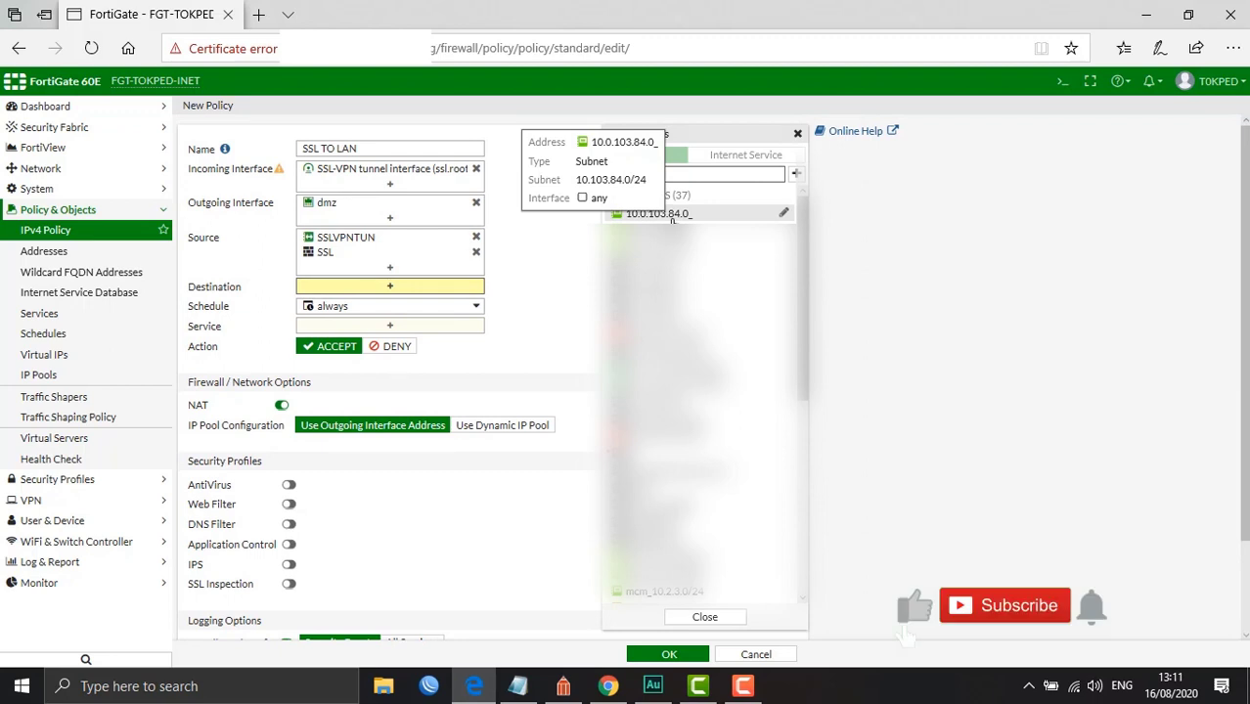
click(665, 213)
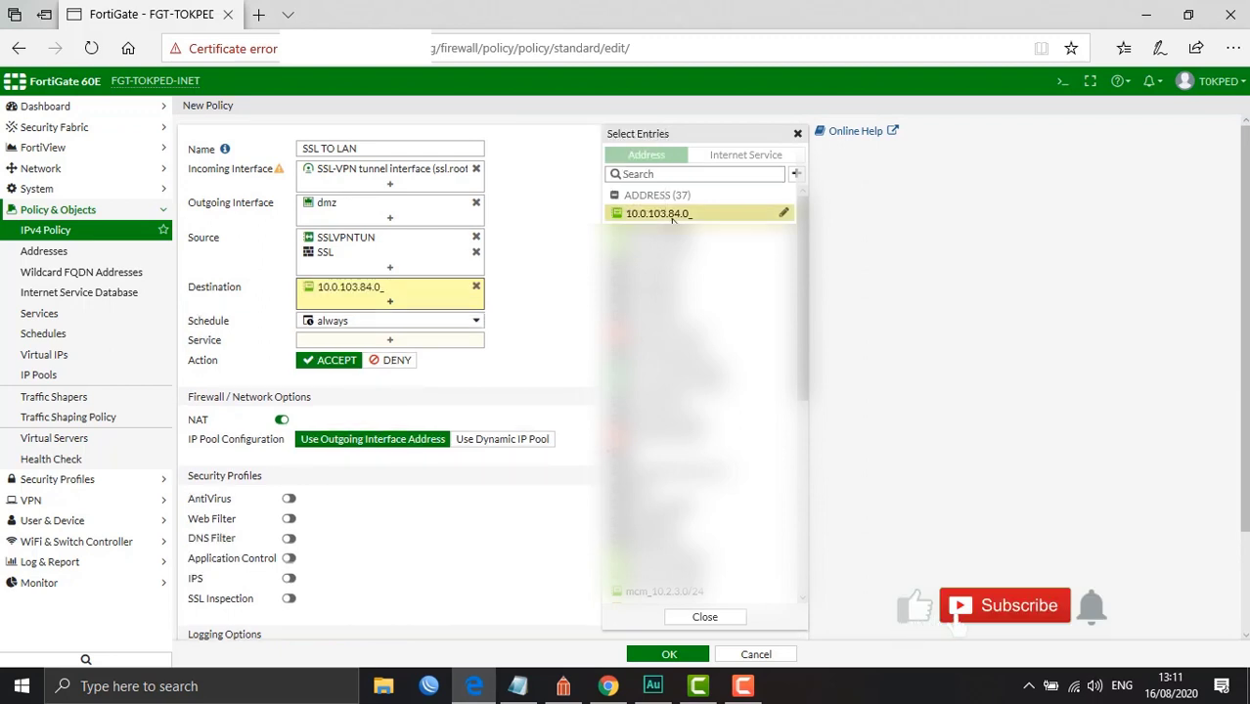
click(554, 248)
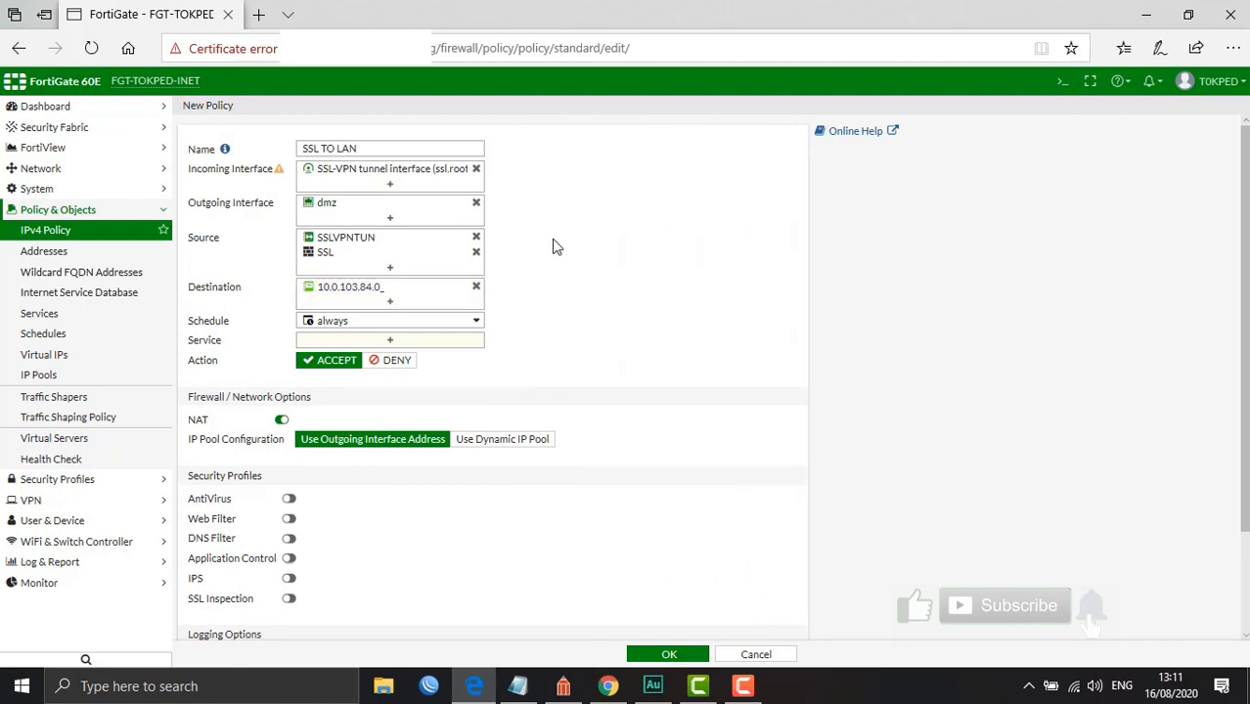
click(379, 344)
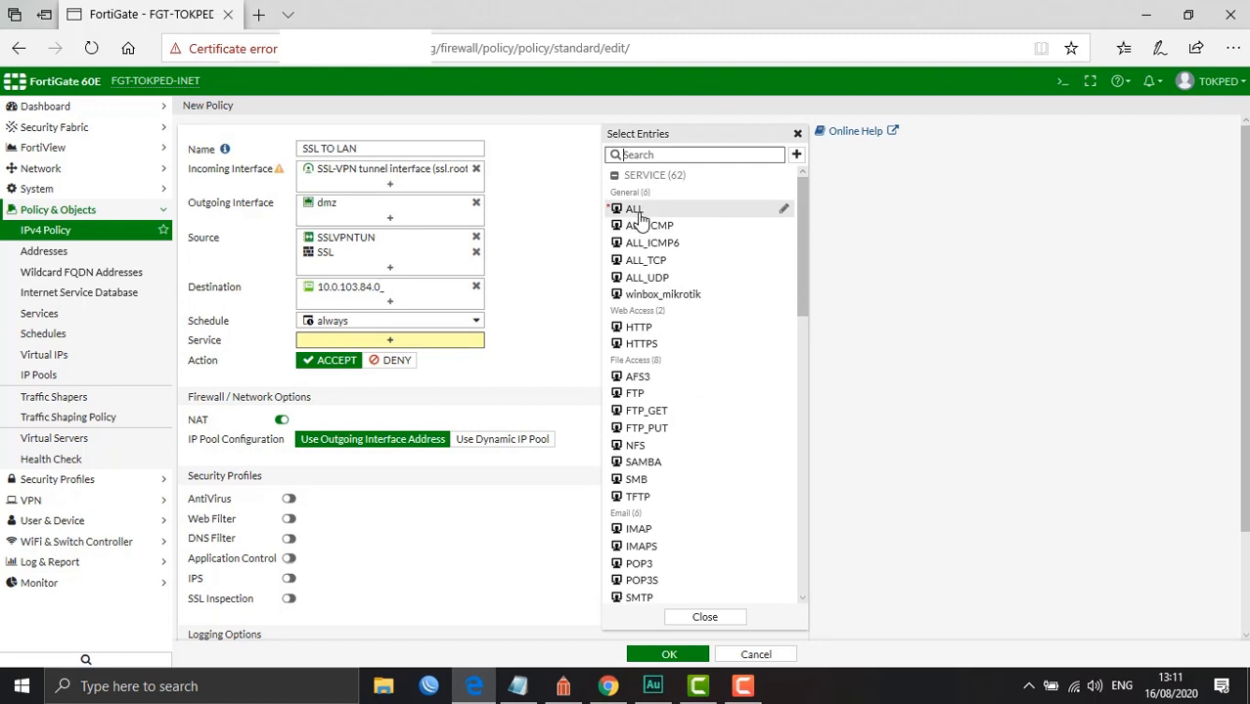
click(634, 208)
click(511, 340)
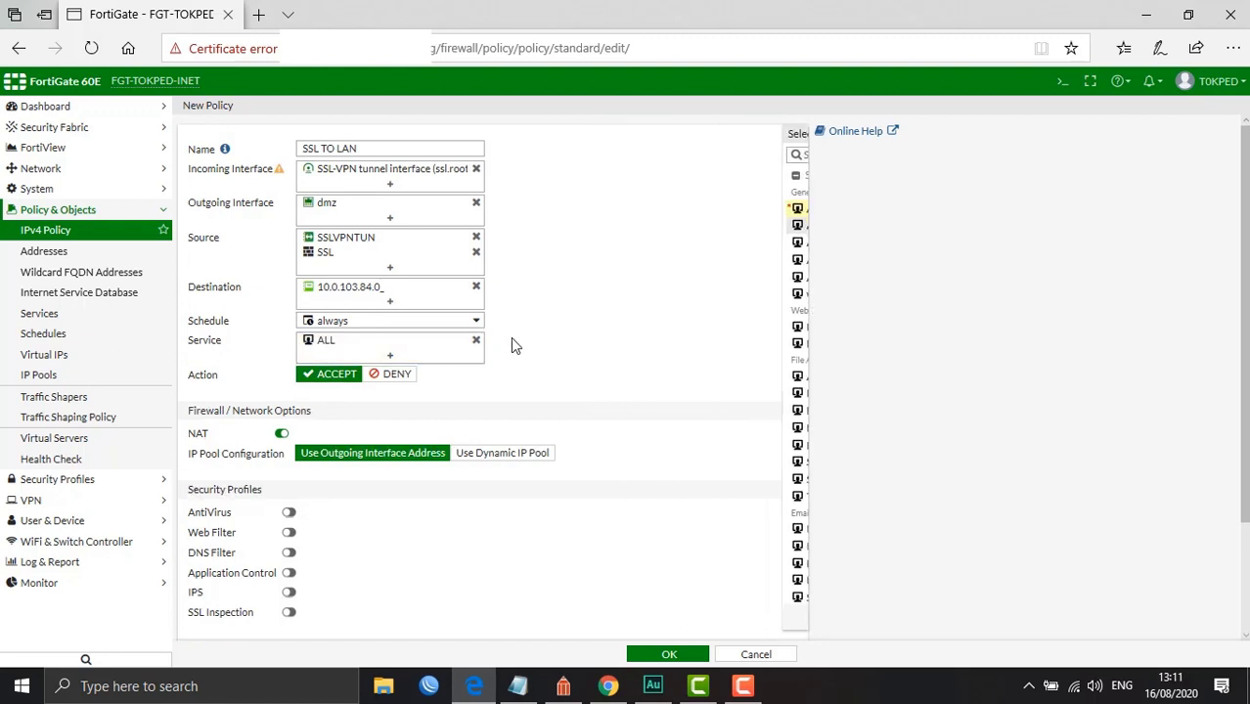
Turn NAT off, save the SSL TO LAN policy and accept the certificate warning
click(281, 433)
scroll(630, 329, down, 3)
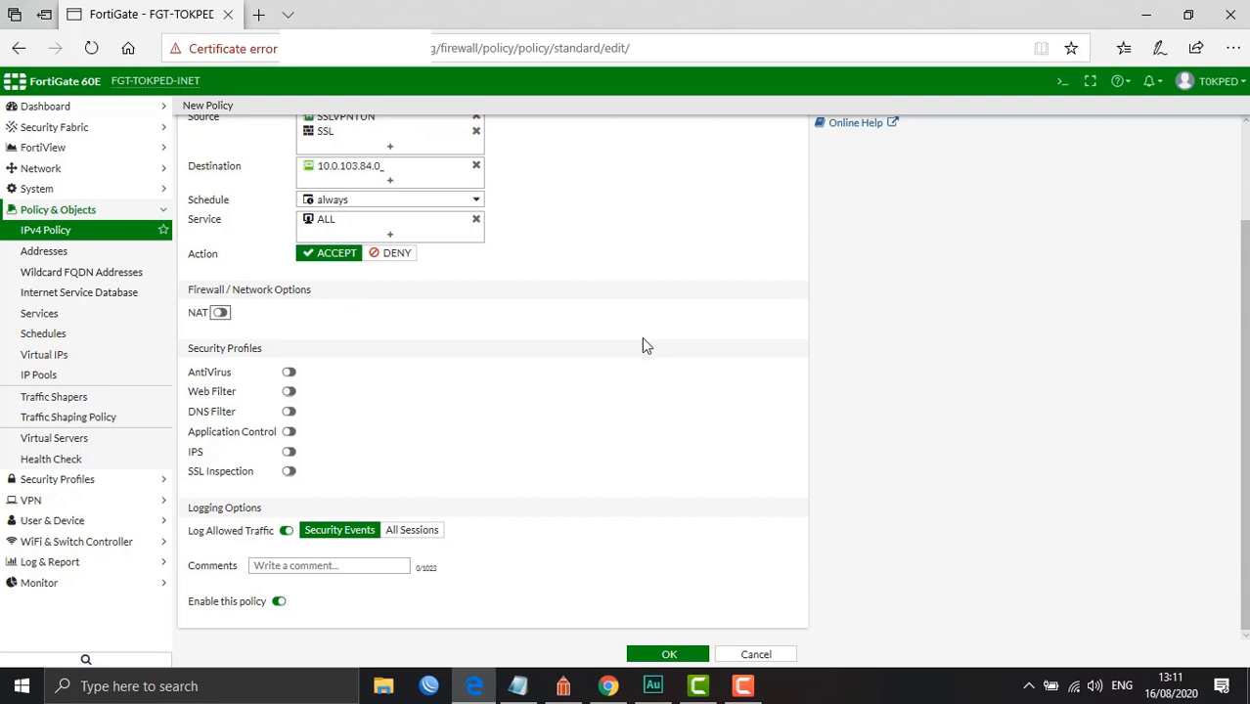
scroll(646, 346, up, 3)
scroll(642, 336, down, 3)
click(655, 655)
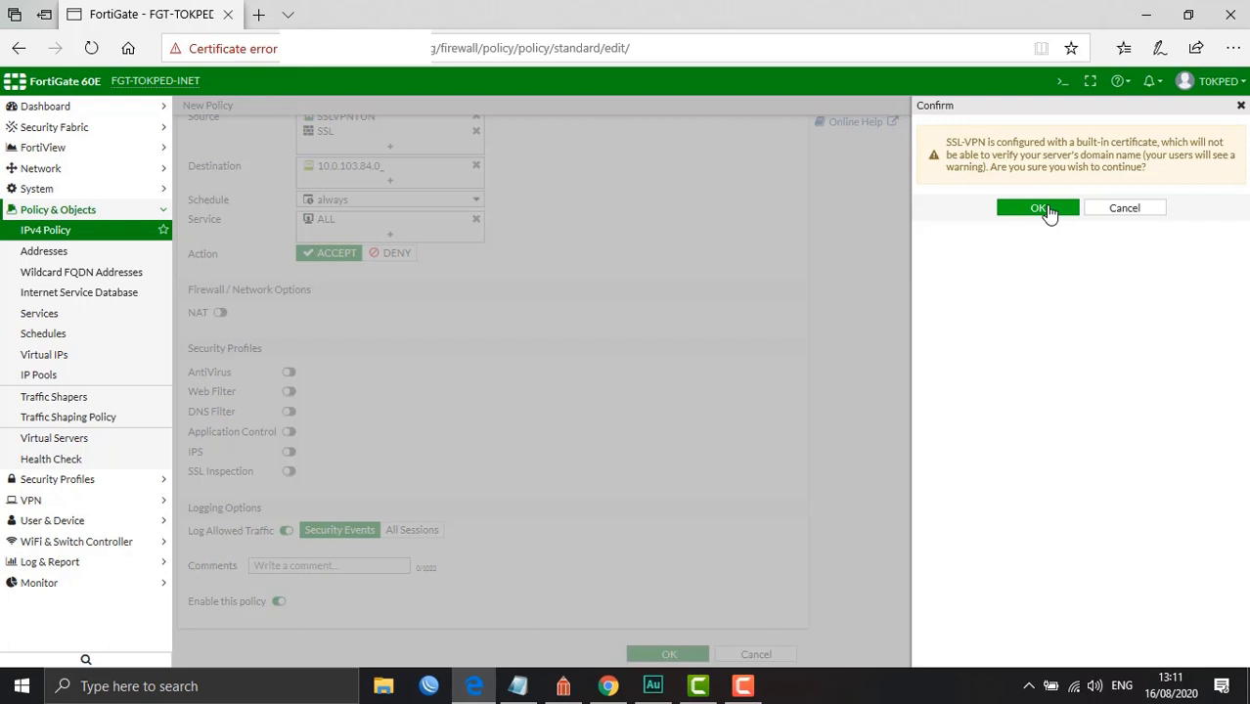
click(1044, 211)
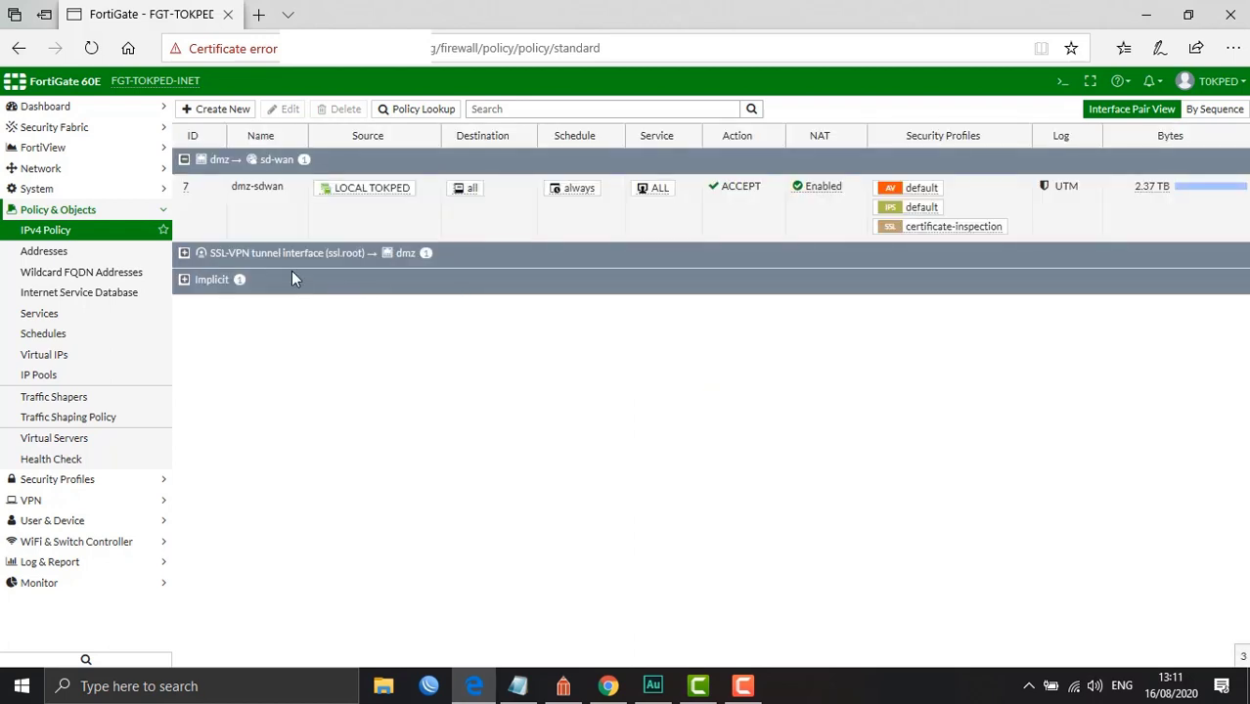
Expand the SSL-VPN tunnel → dmz group to reveal SSL TO LAN, then show hidden tray icons
click(183, 254)
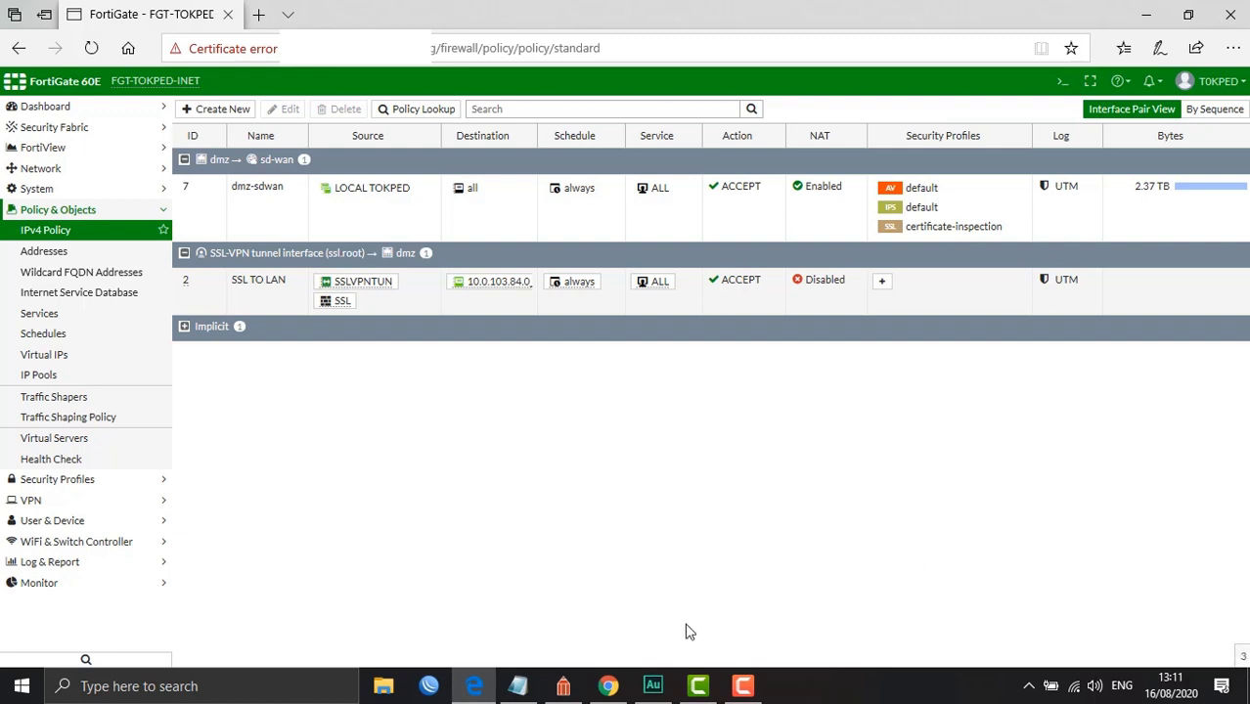
click(565, 686)
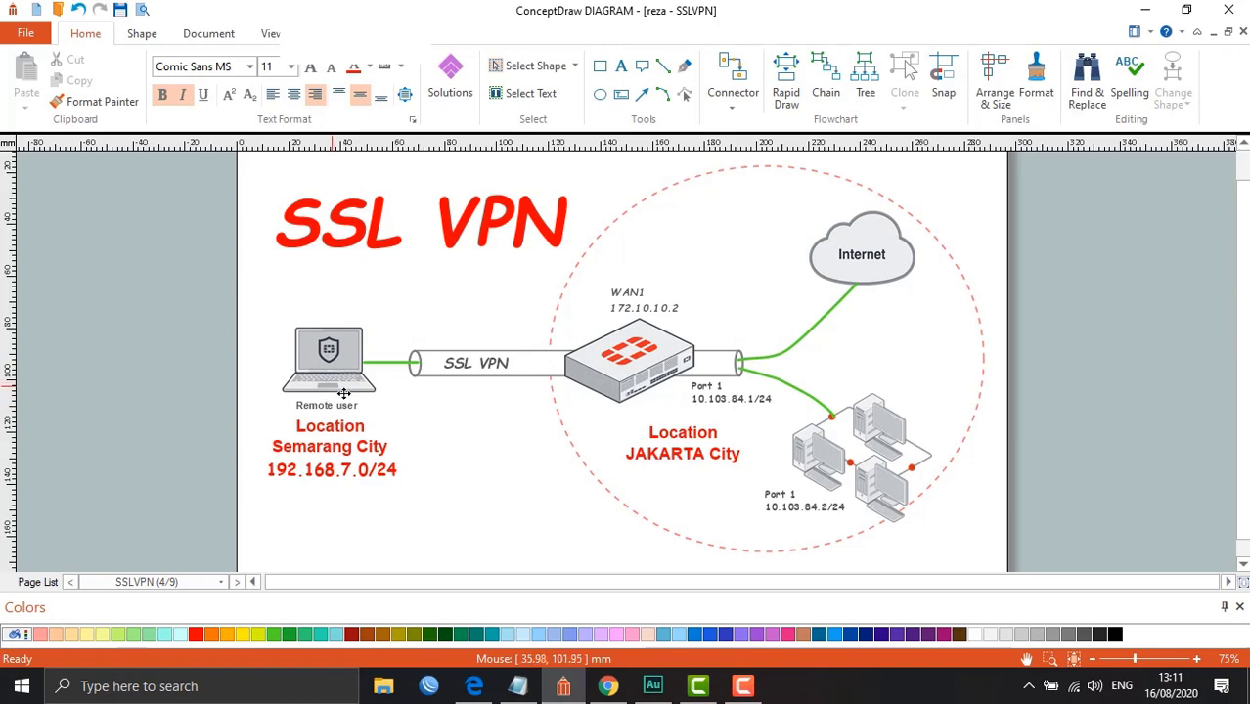
click(564, 687)
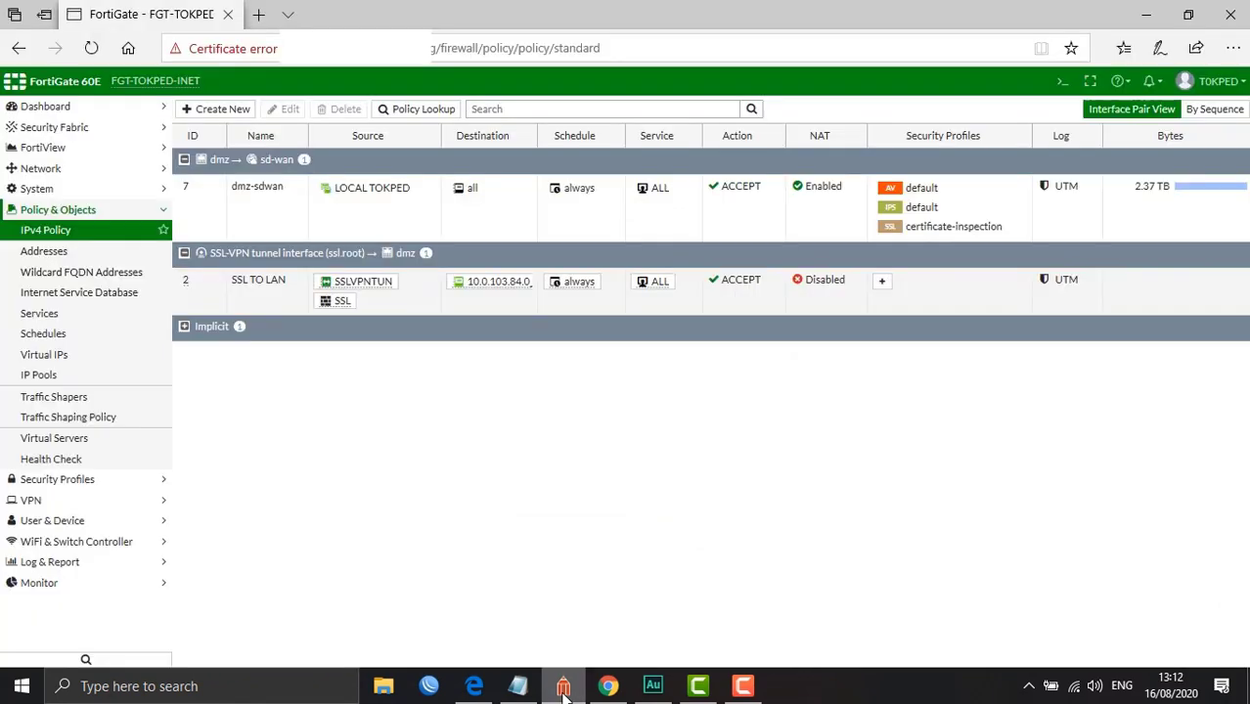
click(1027, 687)
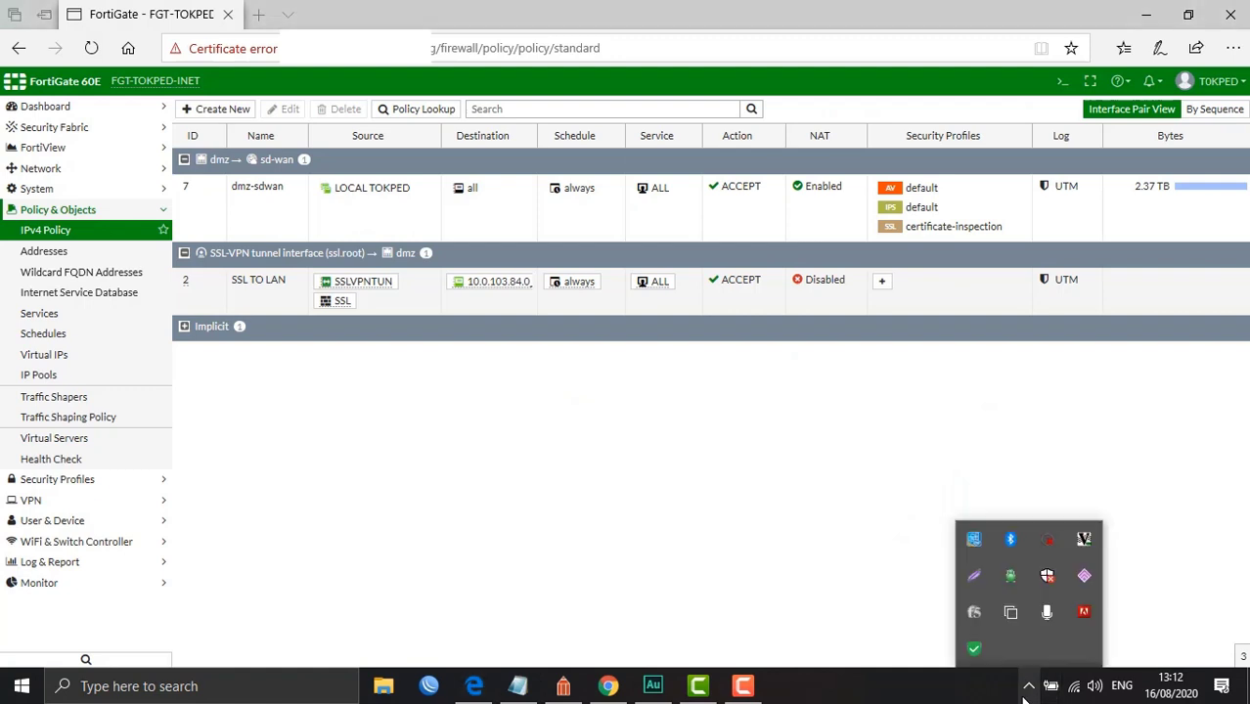
Open FortiClient, start a new VPN connection and enter the description SSLVPN
double_click(975, 650)
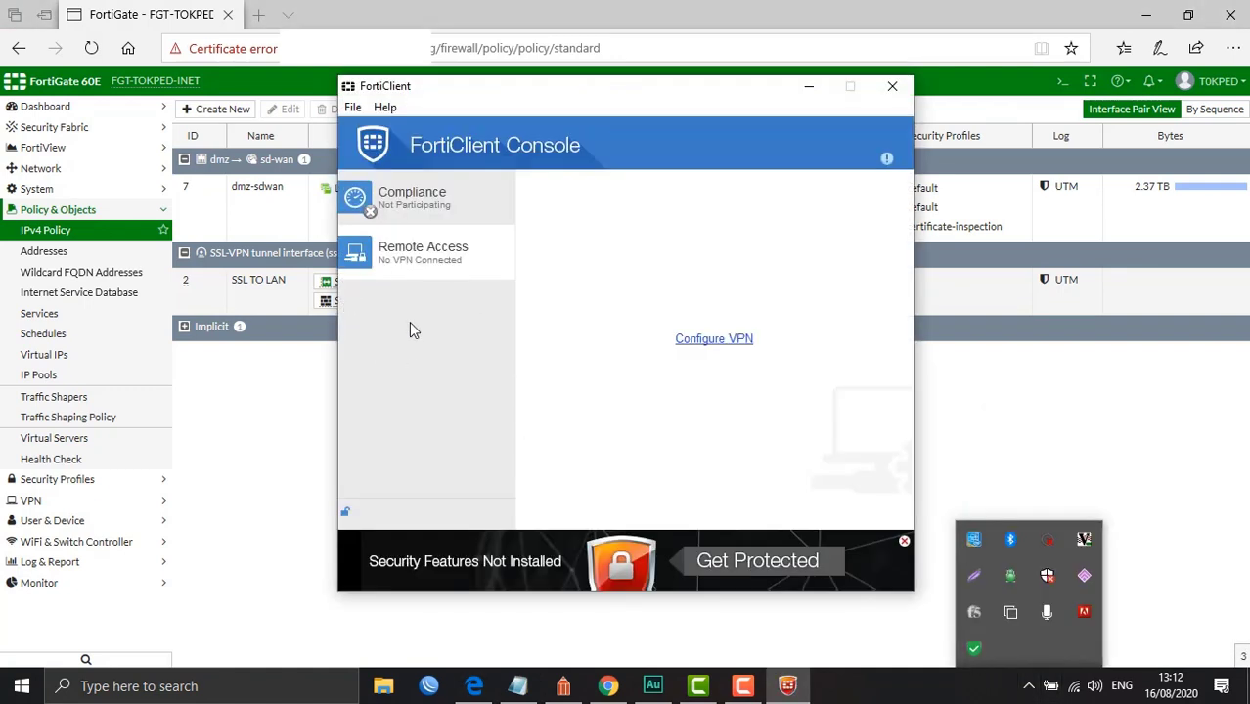
click(349, 279)
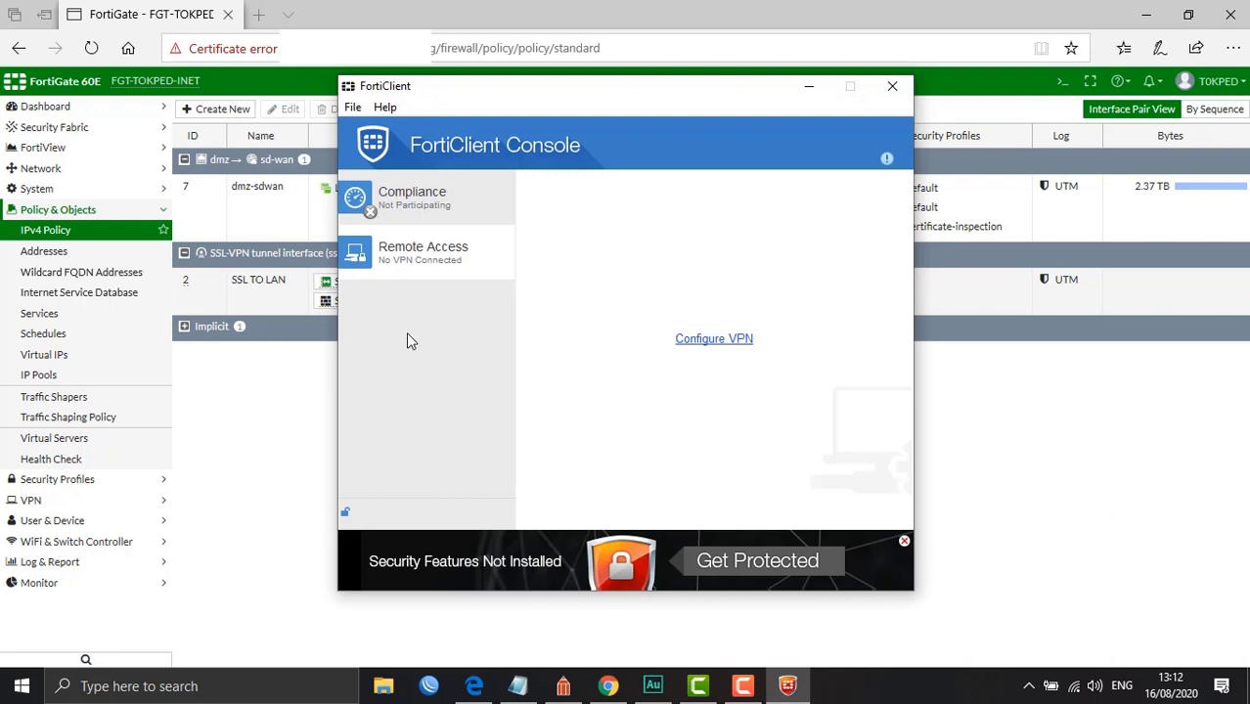
click(706, 342)
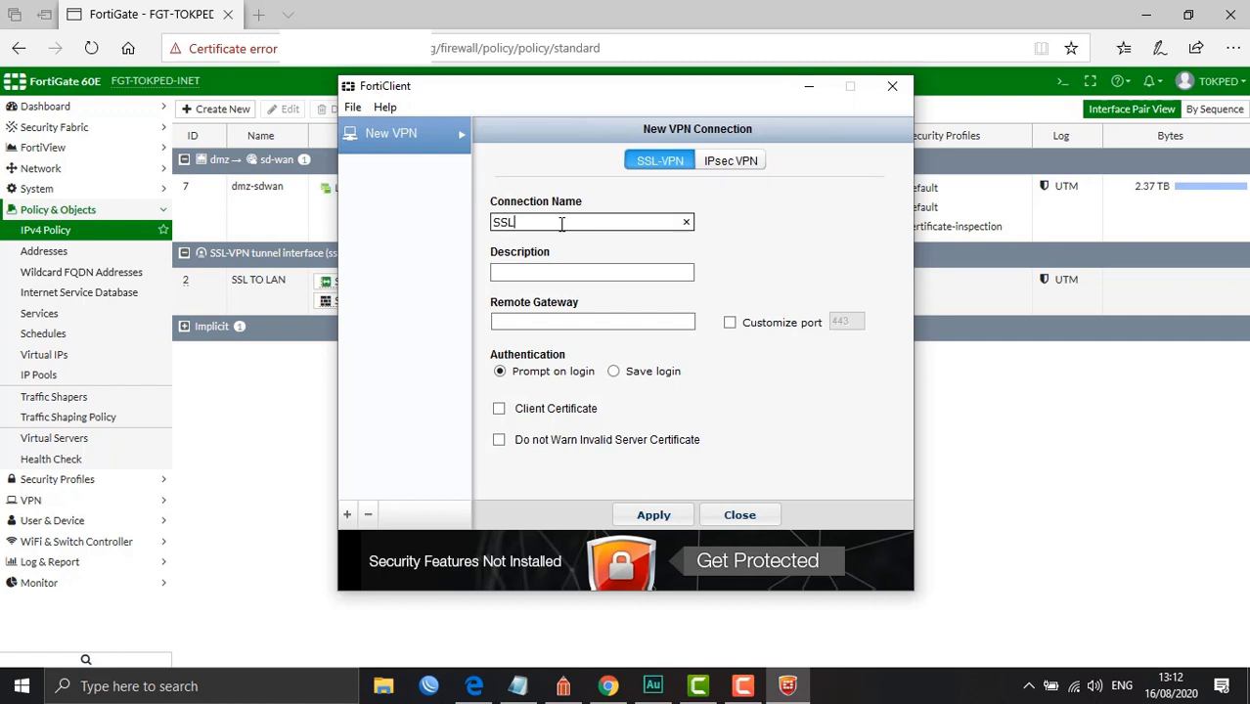
click(568, 276)
text(SSLPV)
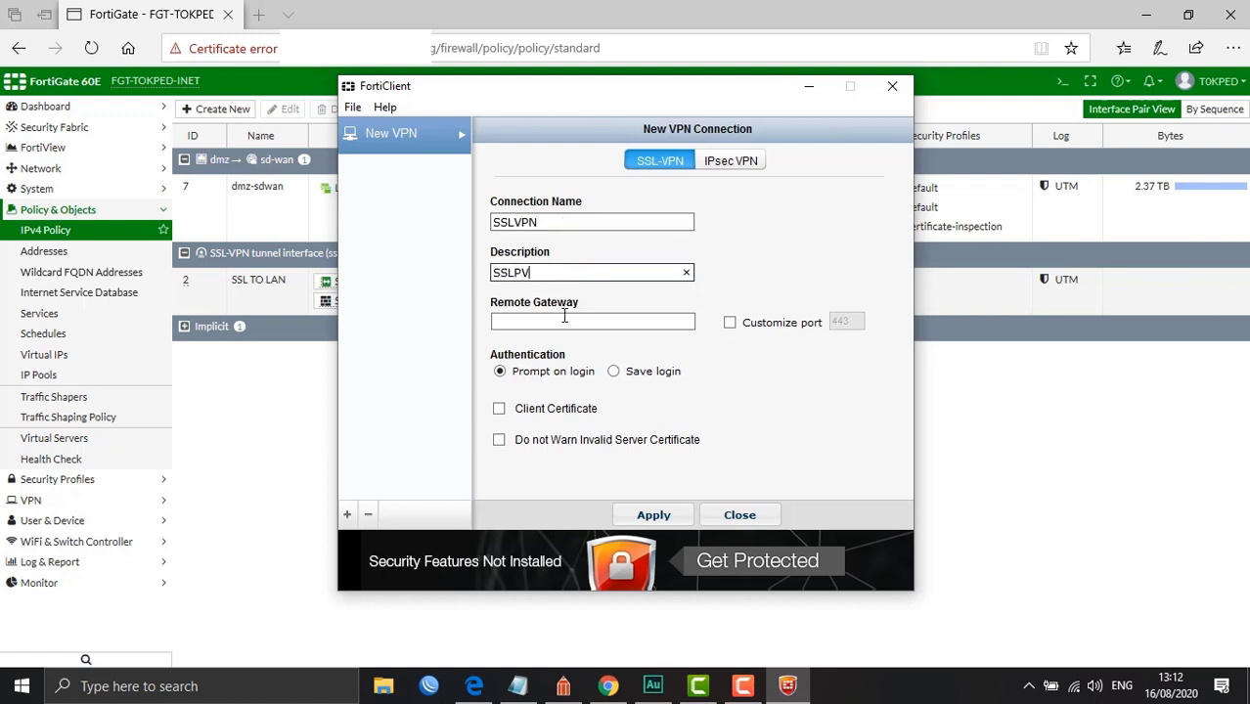
click(564, 318)
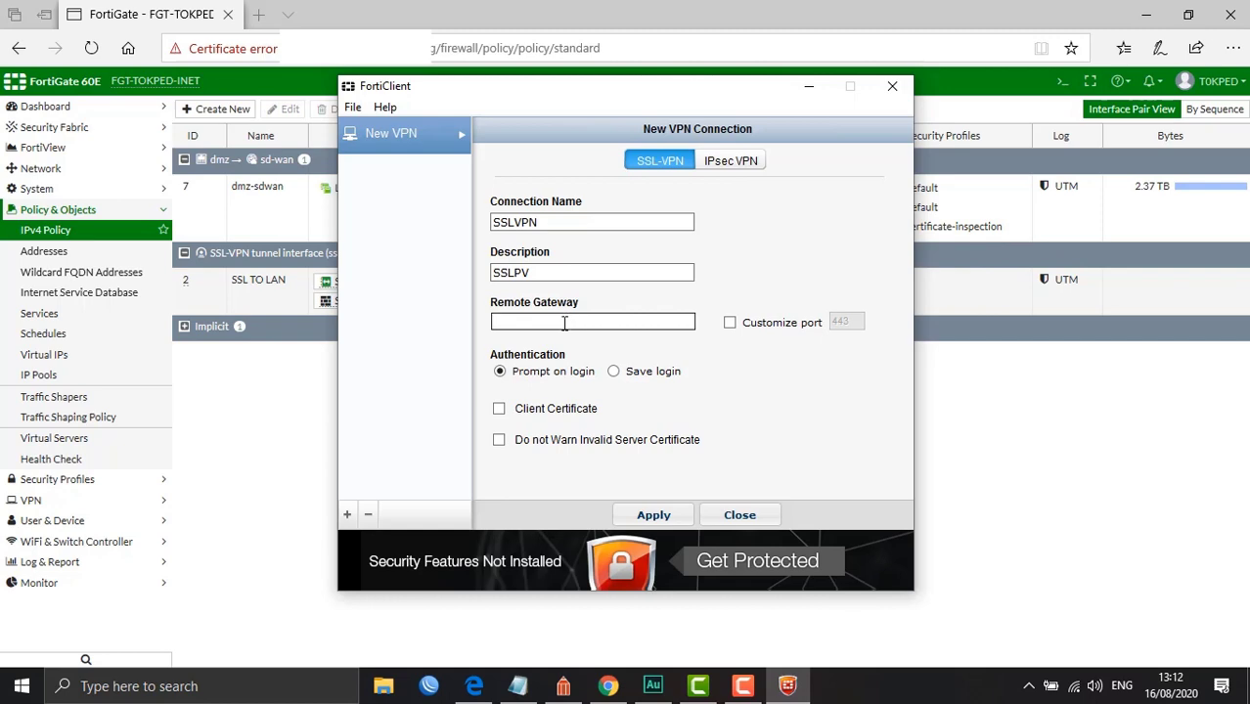
Save the network diagram and enter remote gateway 172.10.10.2
click(563, 686)
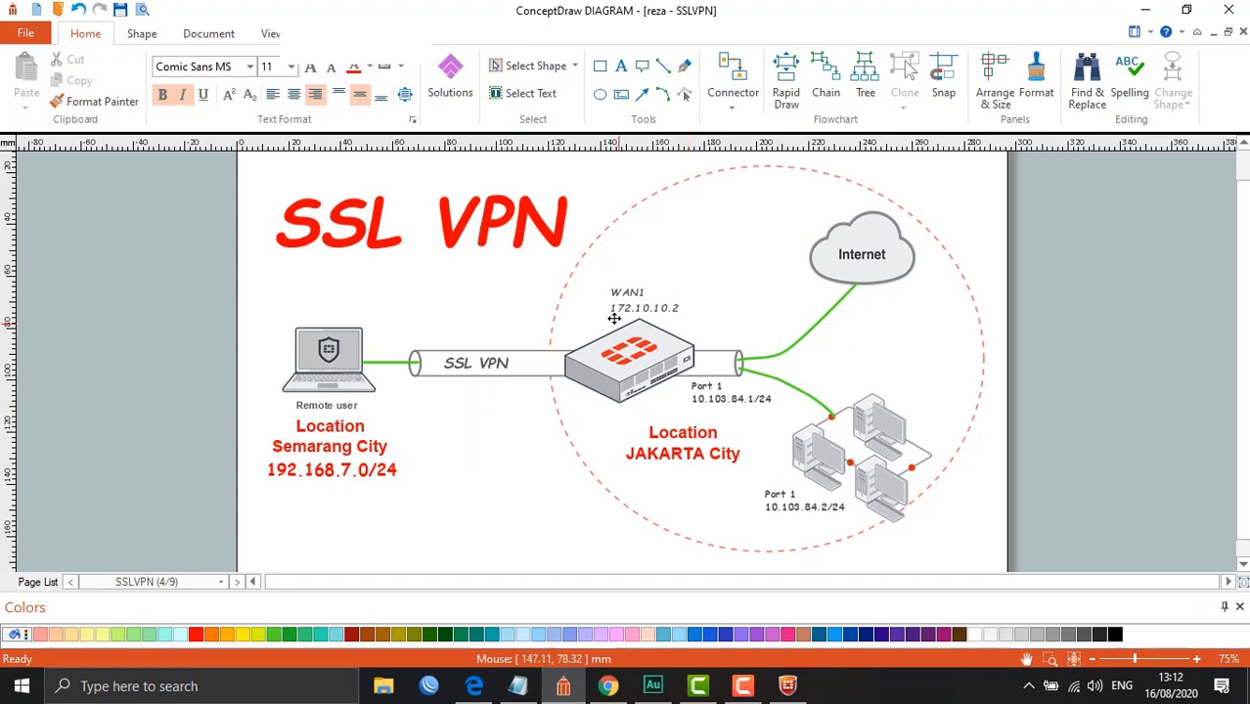
key(ctrl+s)
click(573, 691)
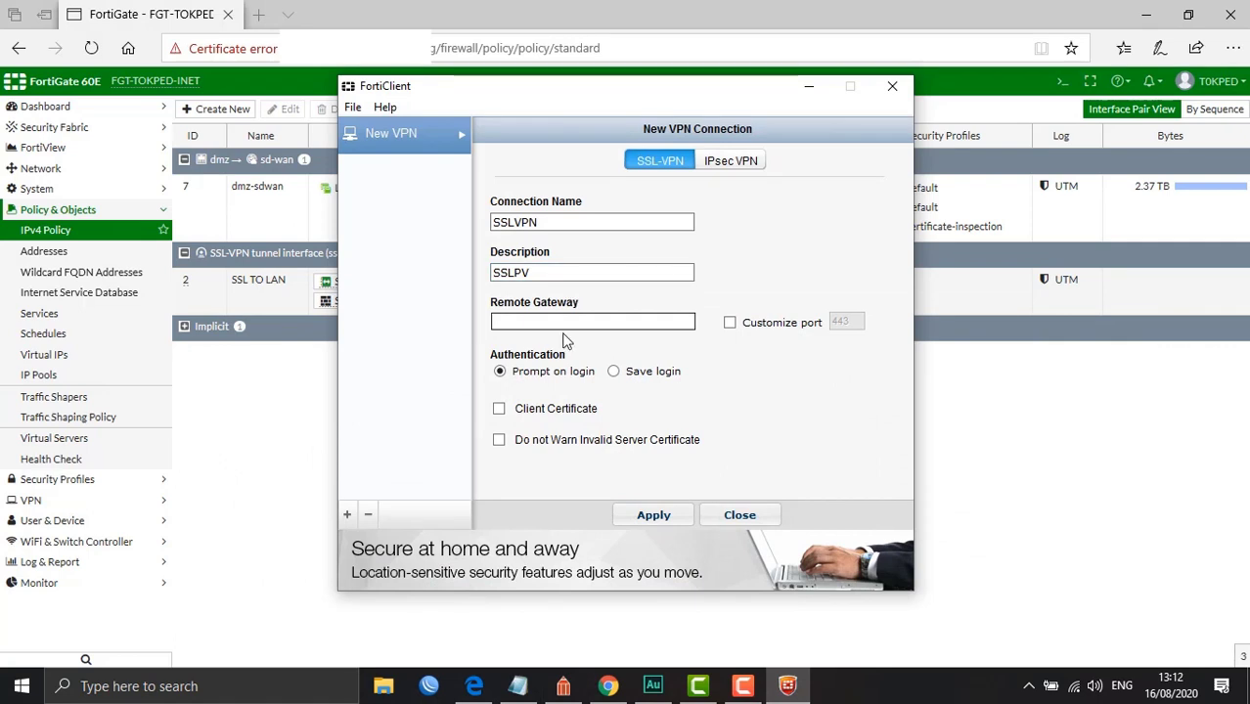
click(551, 322)
text(172.10.10.2)
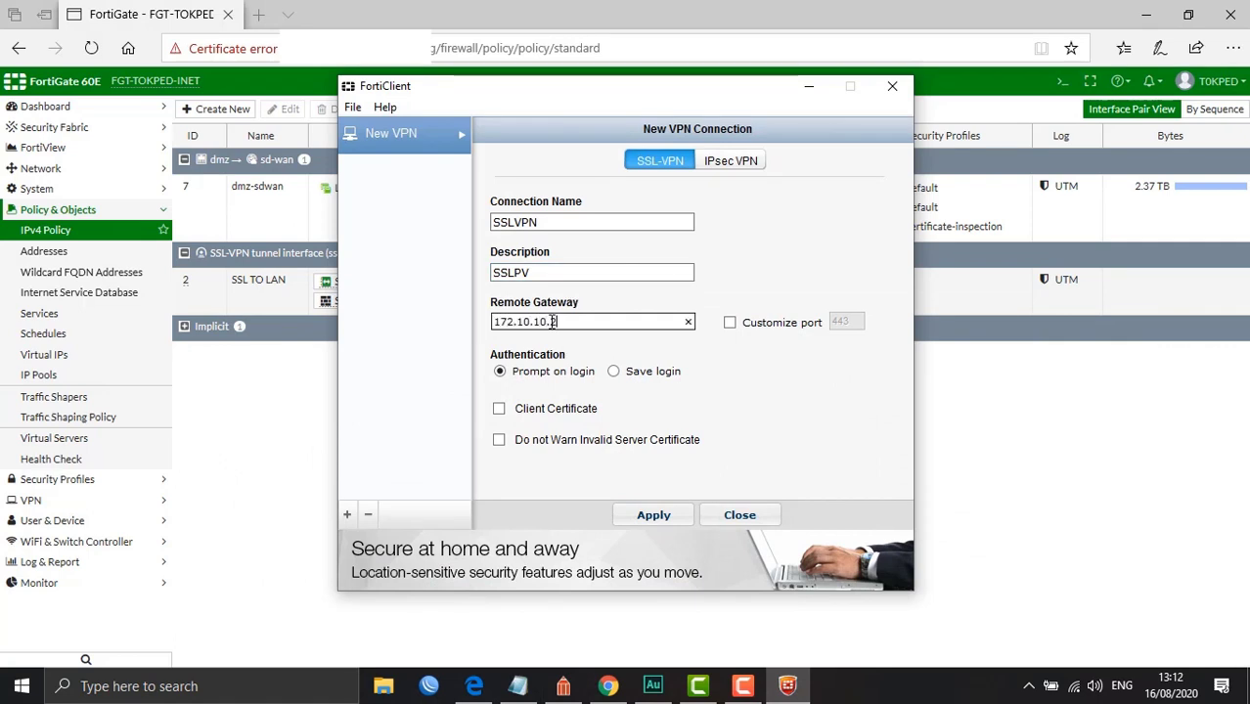
Enable a custom port of 1234 and apply the new SSLVPN connection
click(729, 322)
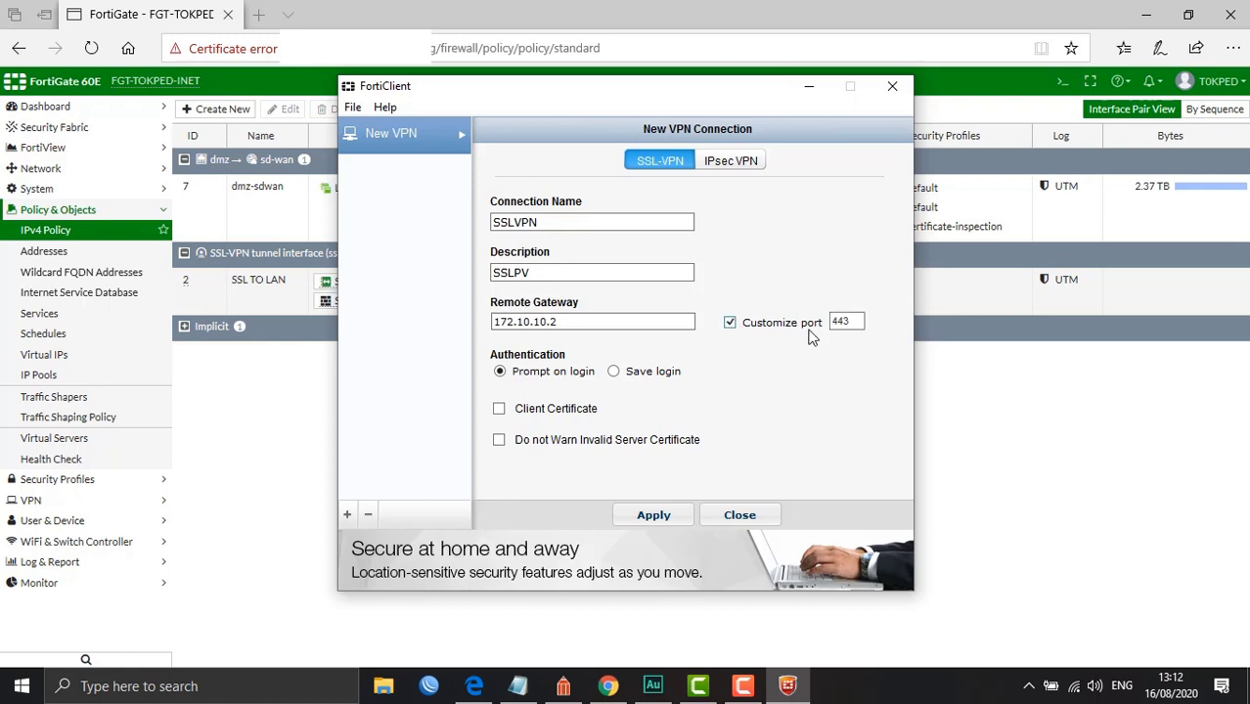
double_click(853, 325)
text(1234)
click(653, 514)
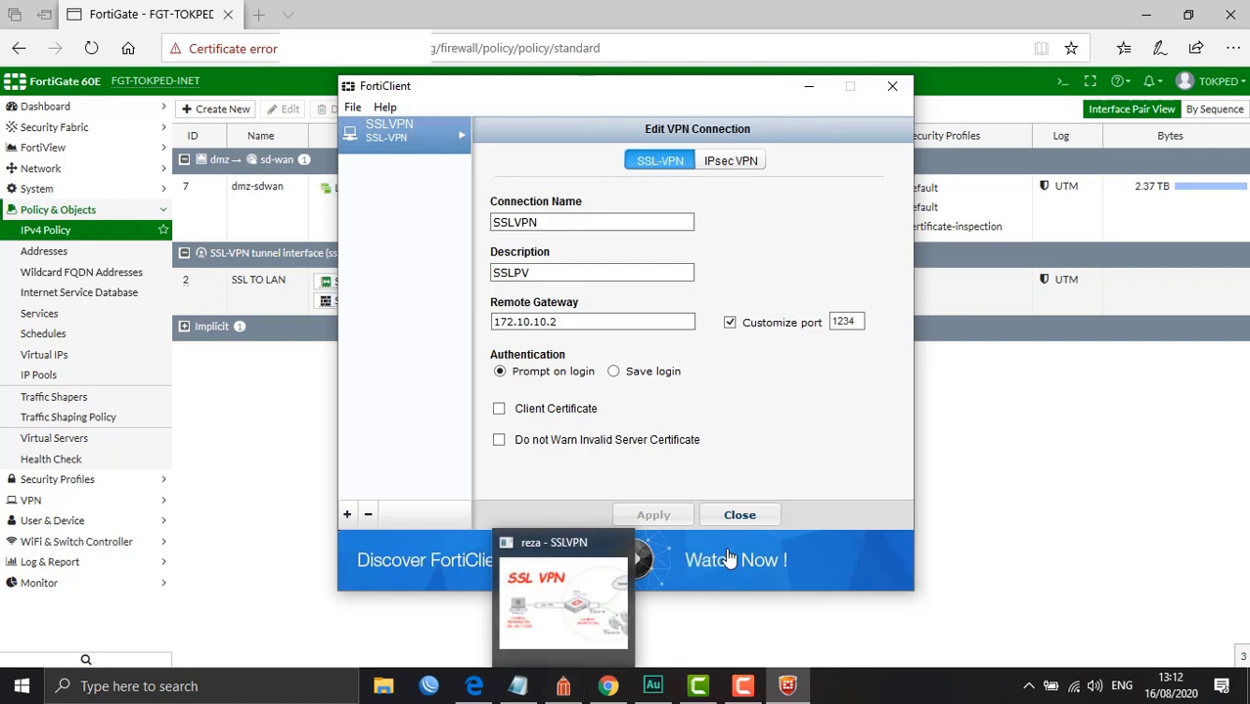
click(580, 691)
click(579, 691)
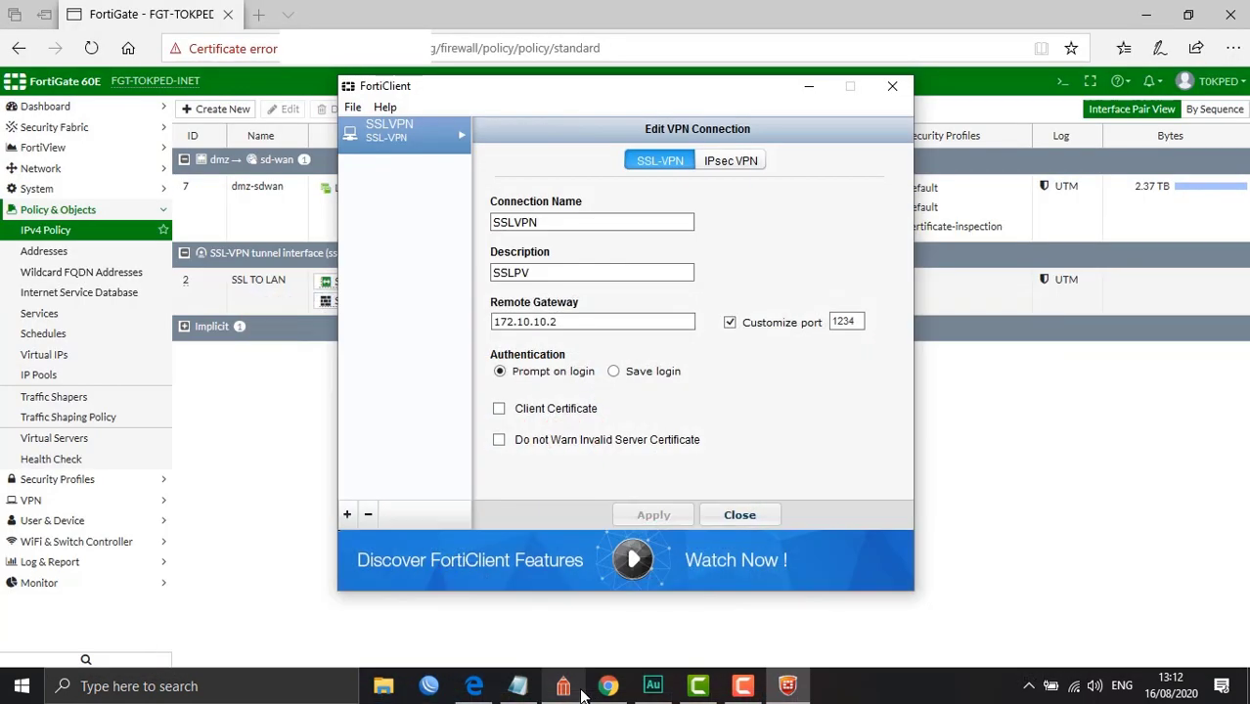
Log in with the VPN username and password, connect, and accept the certificate security alert
click(739, 515)
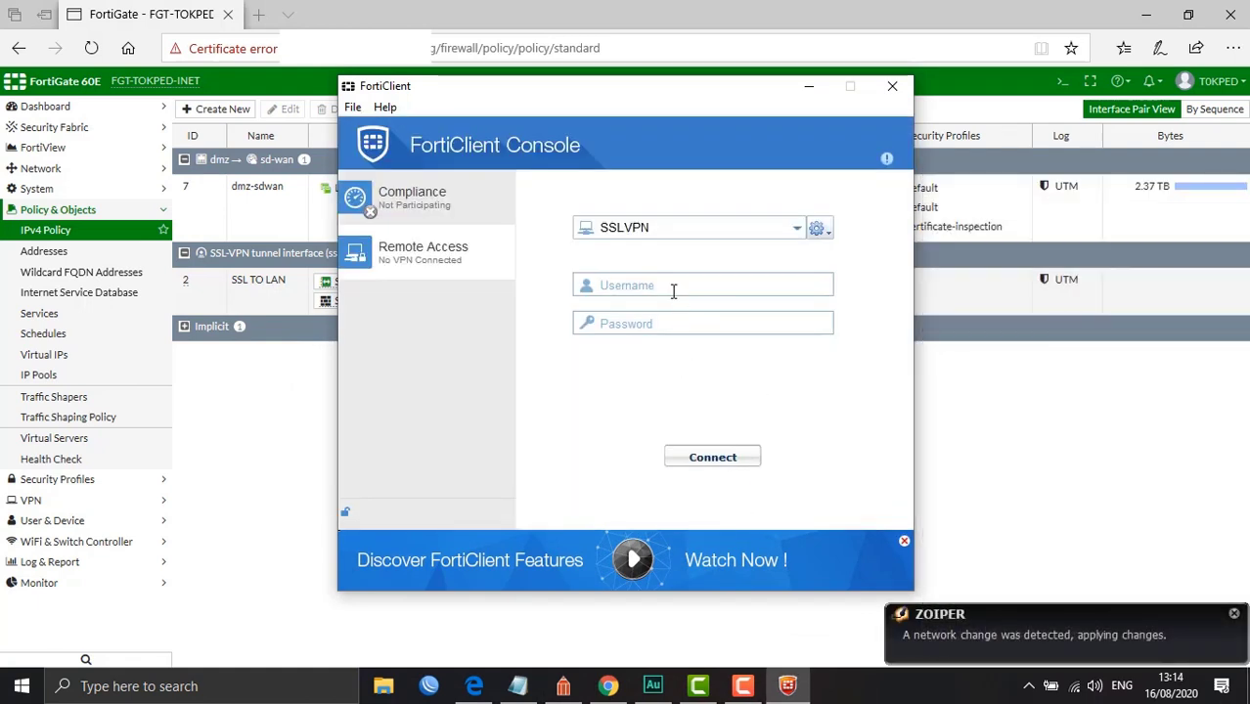
click(640, 285)
text(ahdhiat)
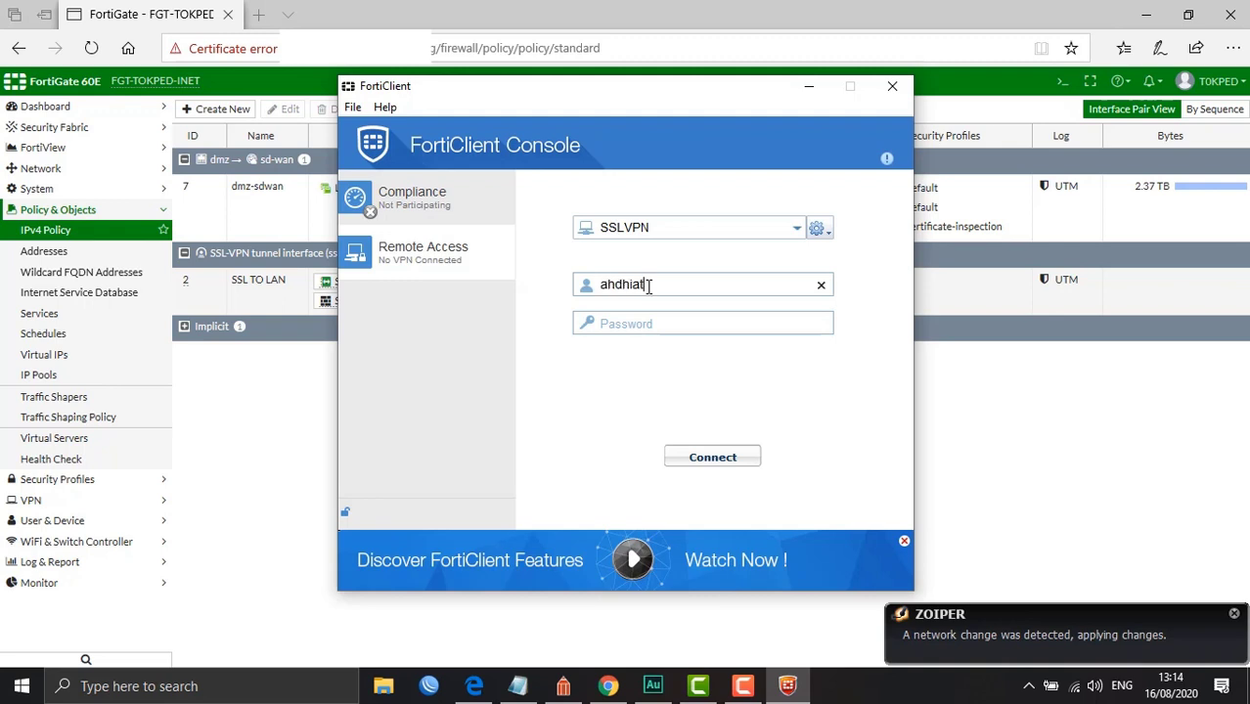
key(Tab)
text(******)
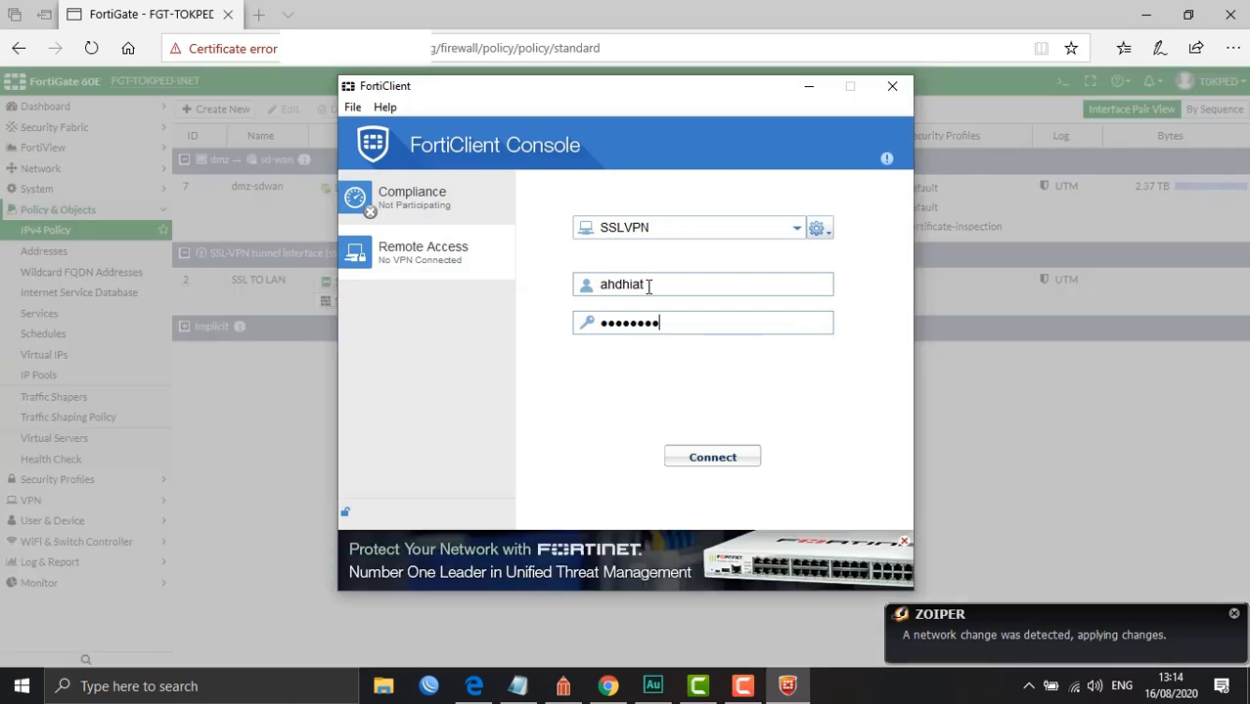
click(697, 459)
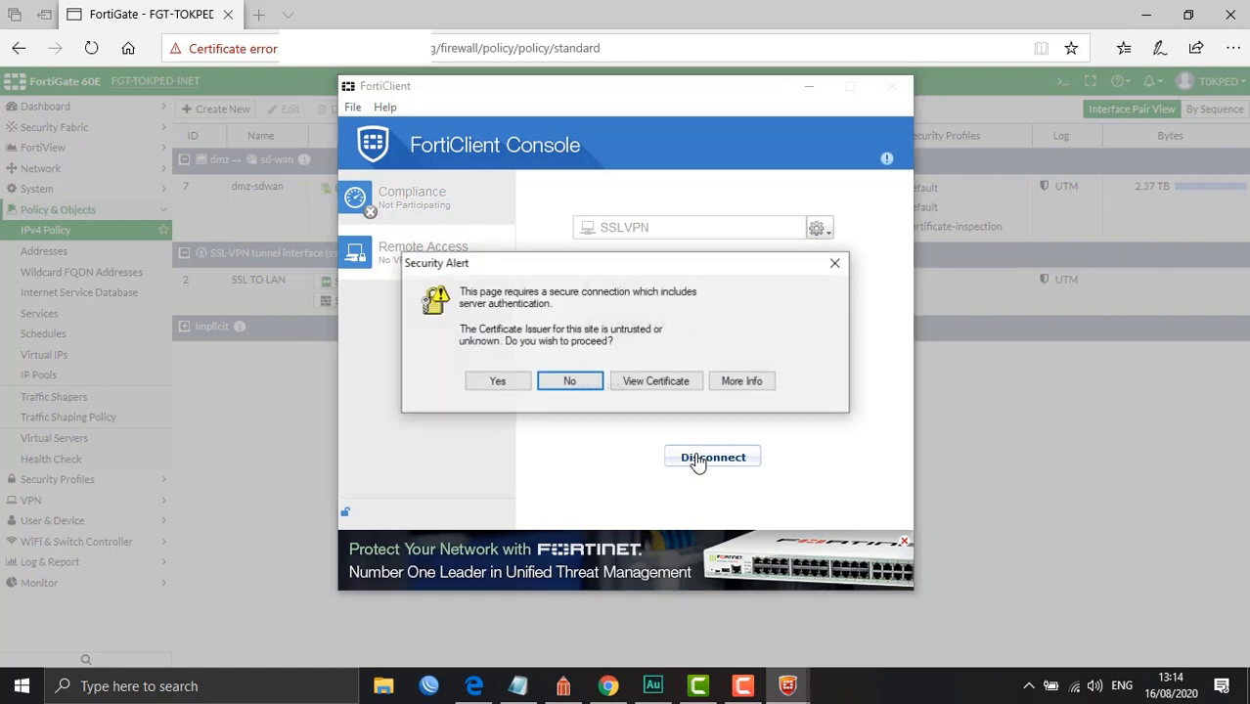
click(518, 384)
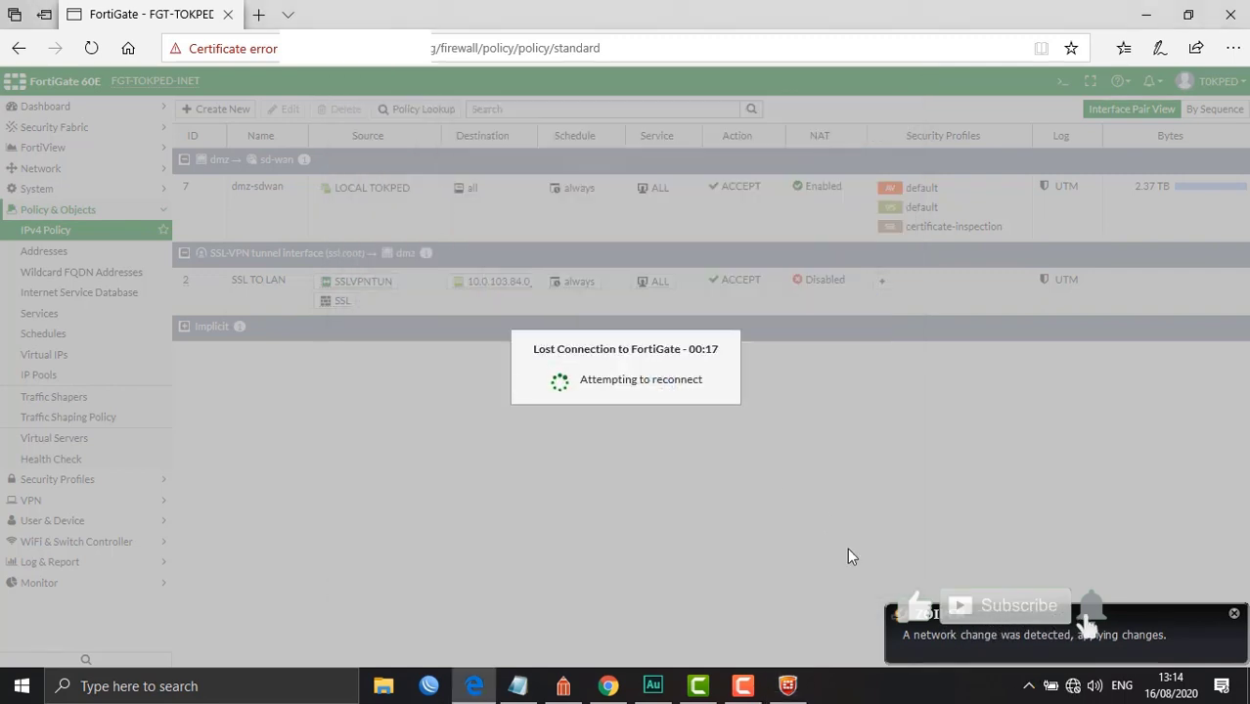
click(788, 684)
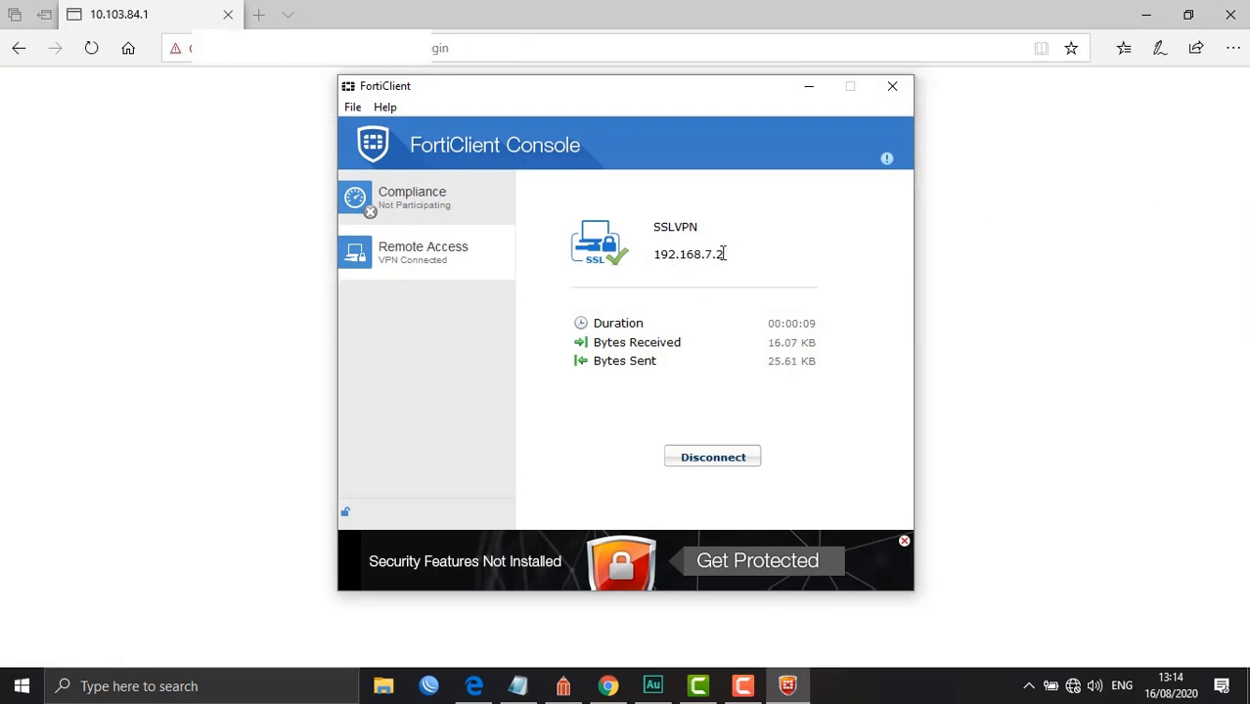
Move the connected FortiClient console aside and minimize it, leaving the diagram visible
drag(690, 92, 589, 29)
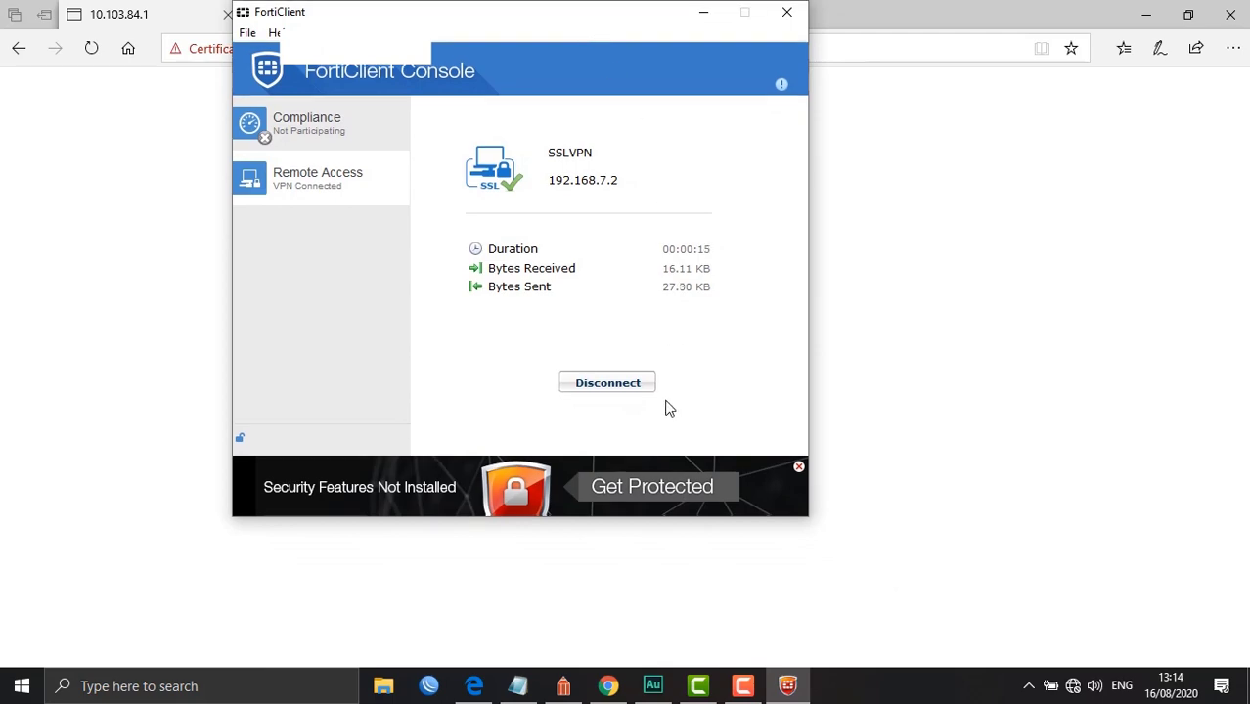
click(564, 686)
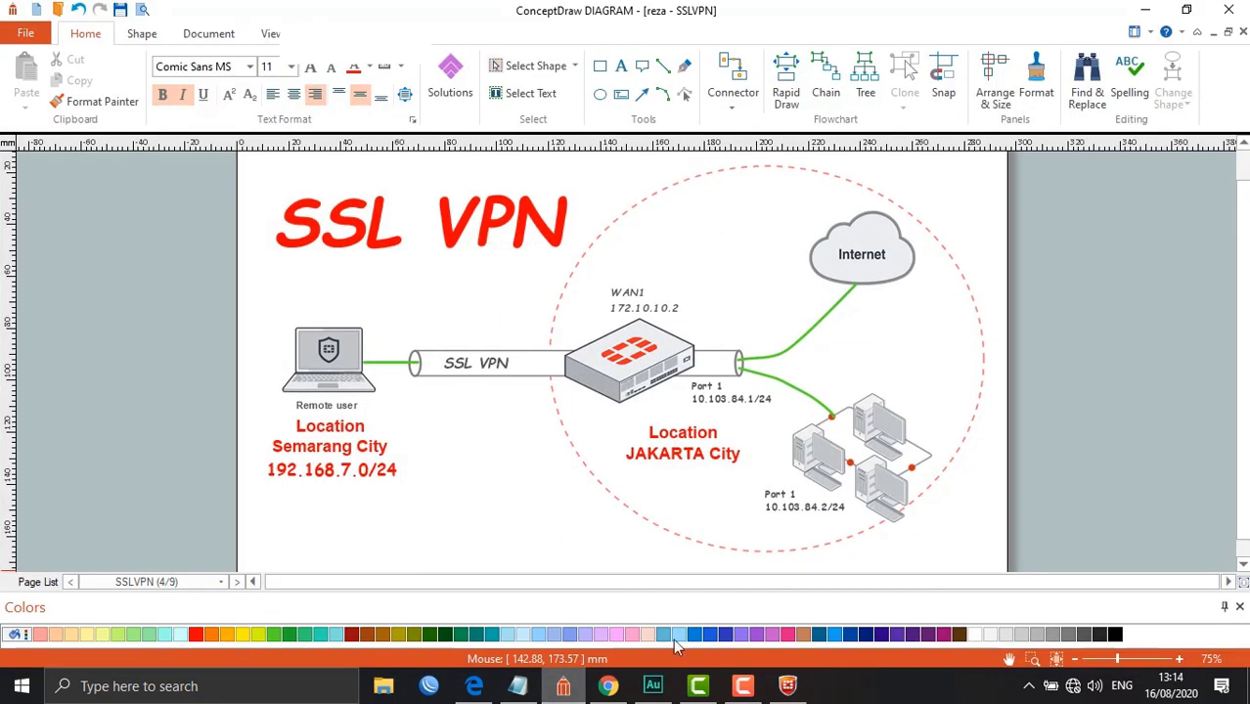
click(787, 688)
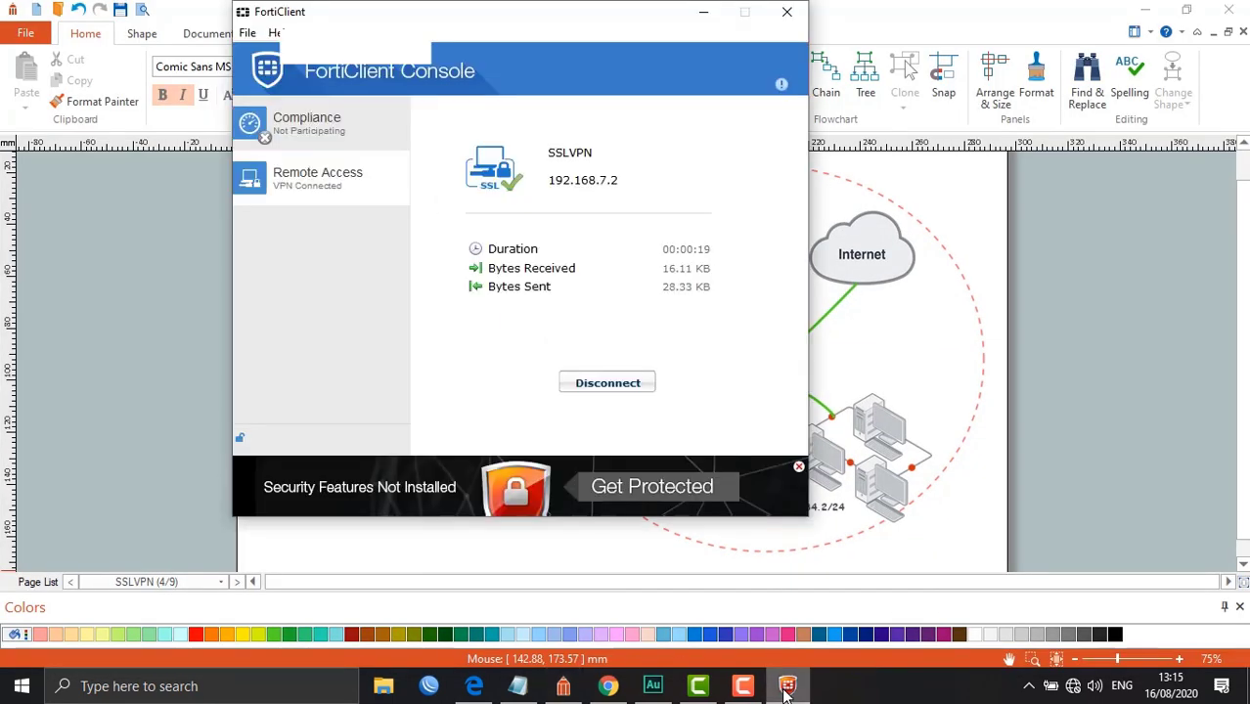
click(786, 688)
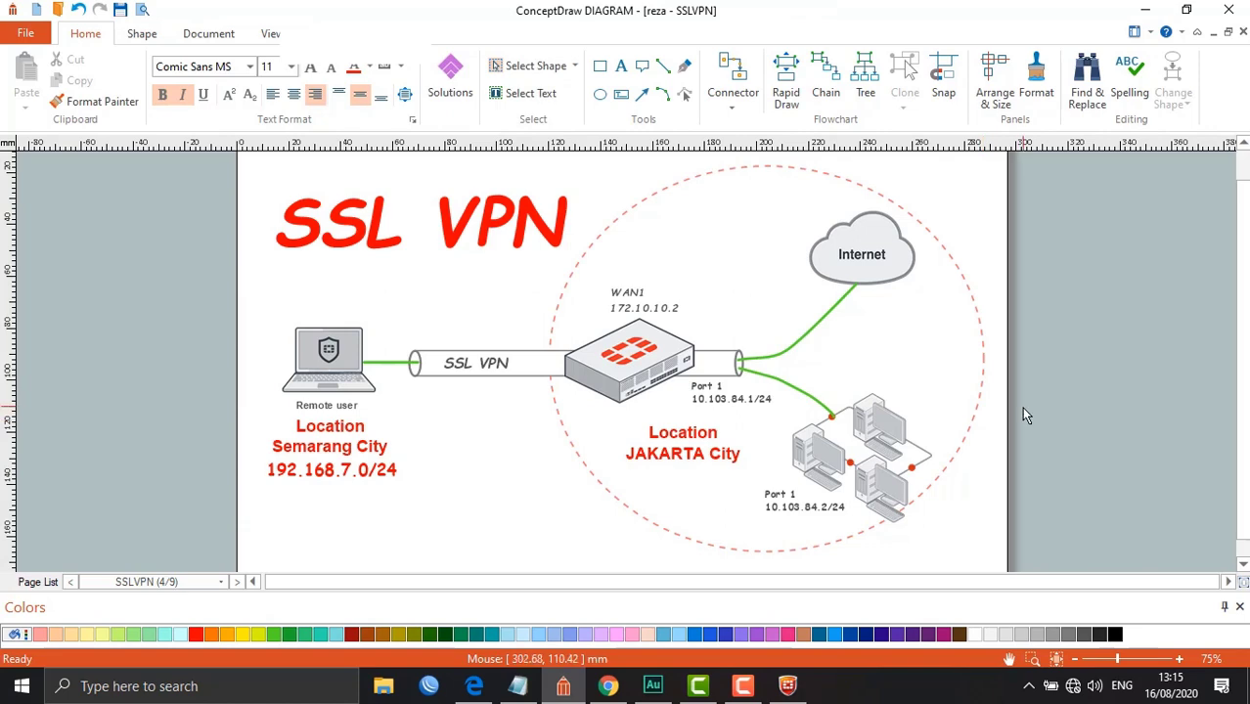
Launch Command Prompt from the Run box and reposition the console over the diagram
key(super+r)
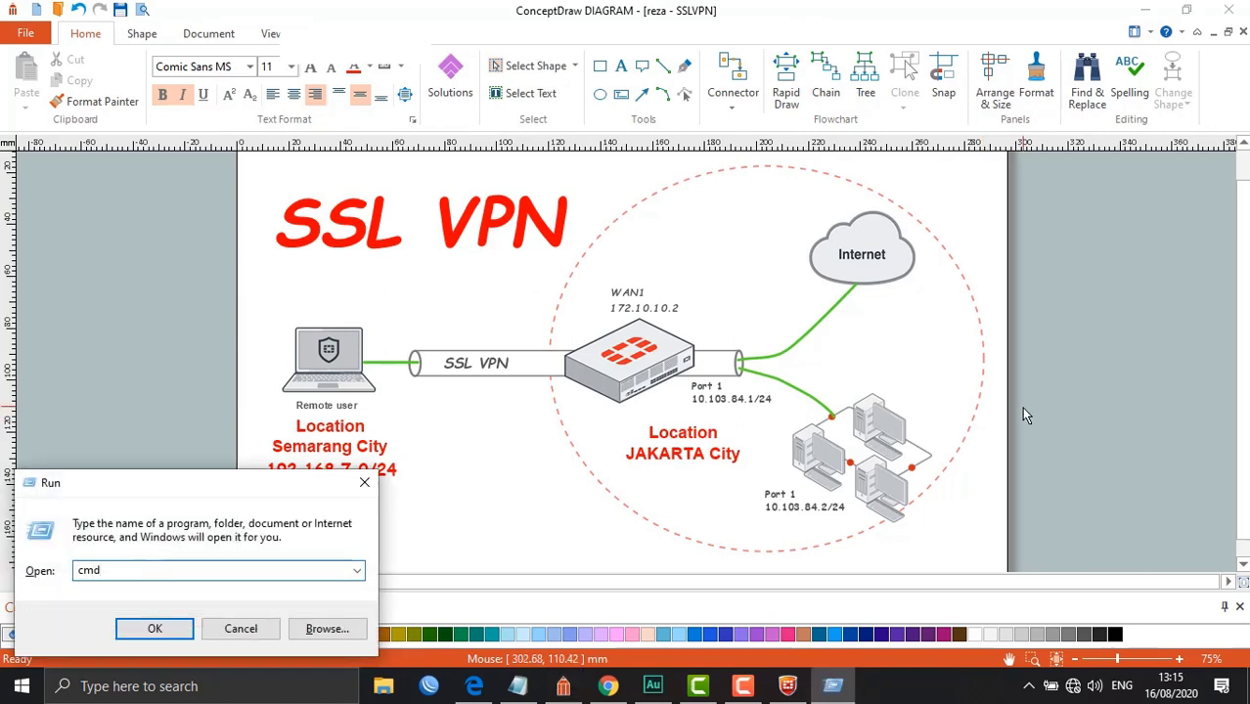
key(Return)
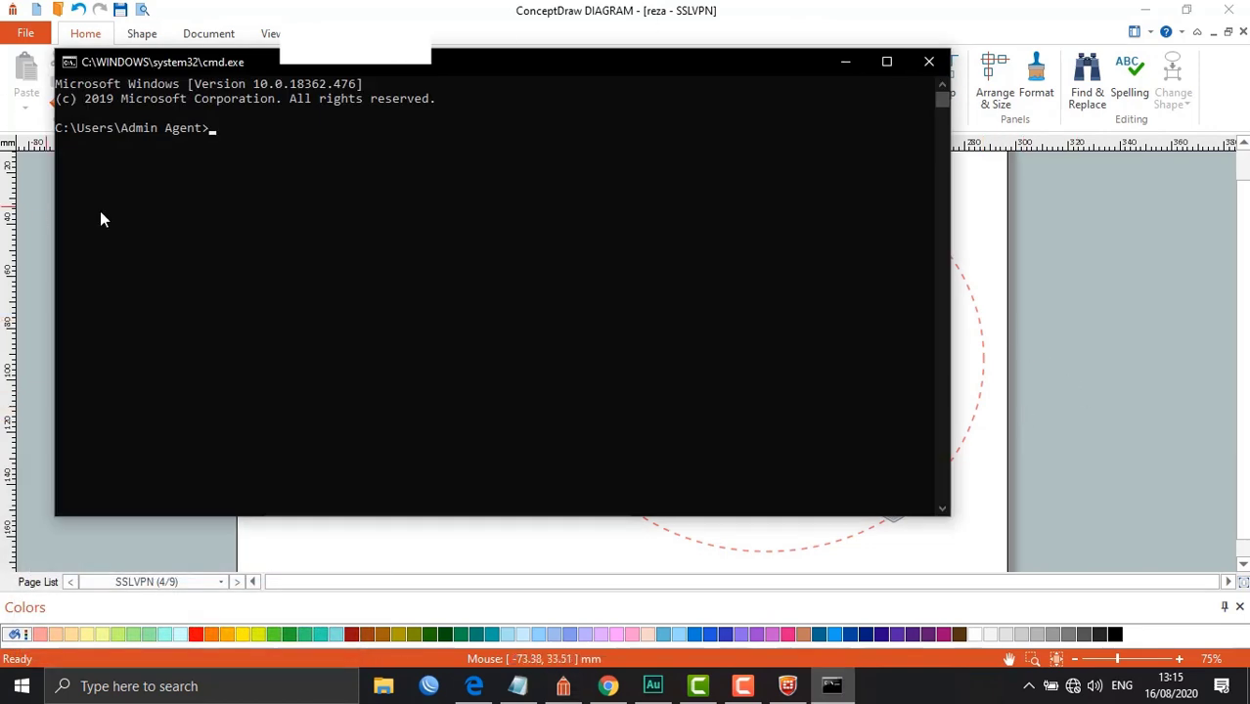
drag(53, 201, 296, 234)
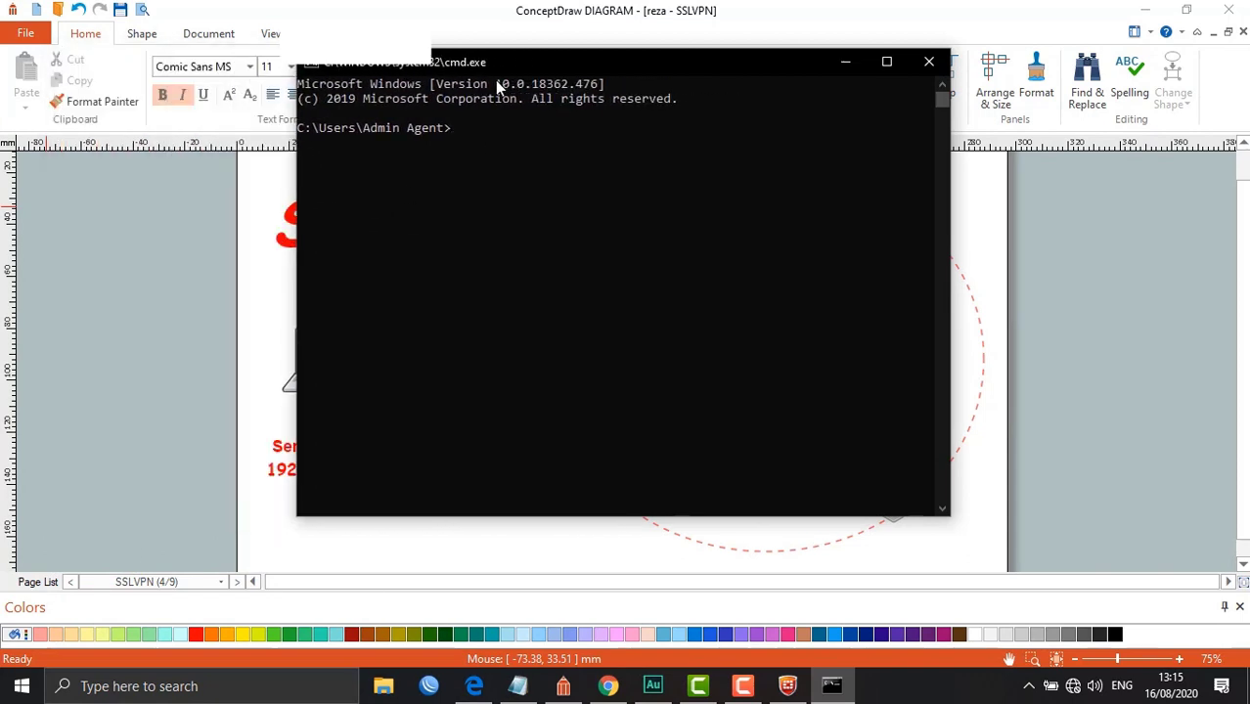
drag(510, 56, 870, 350)
drag(857, 433, 492, 559)
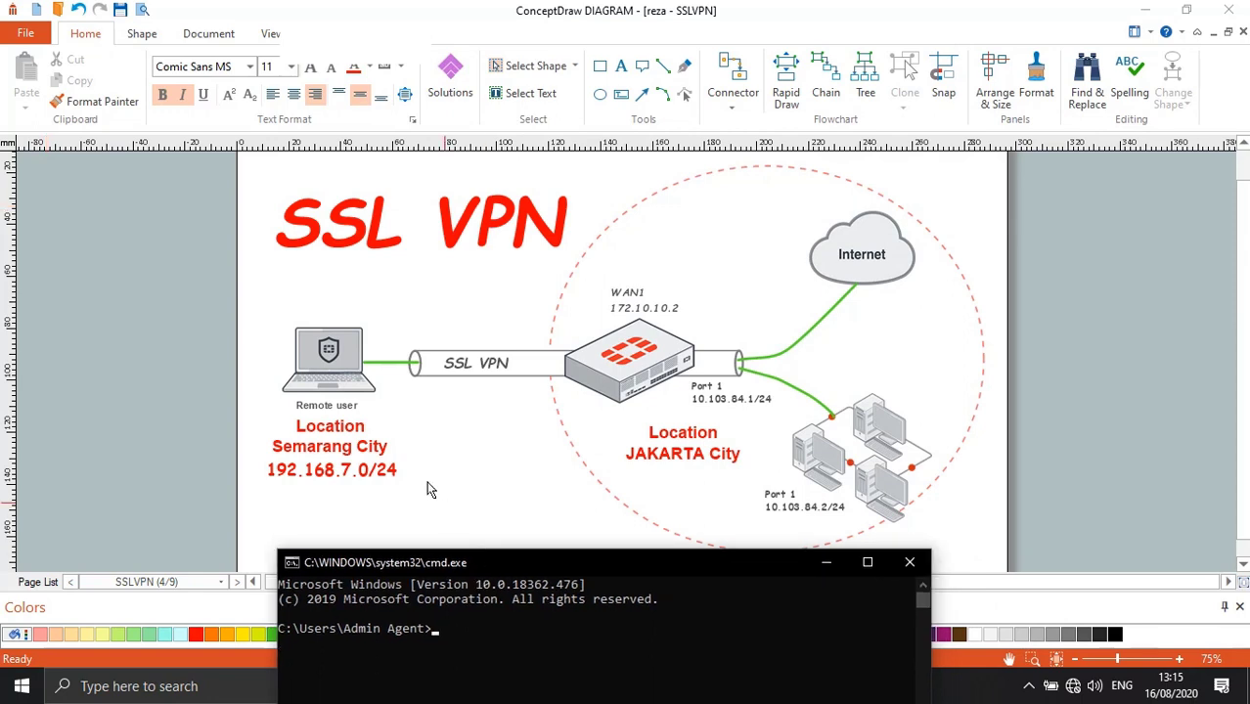
click(823, 563)
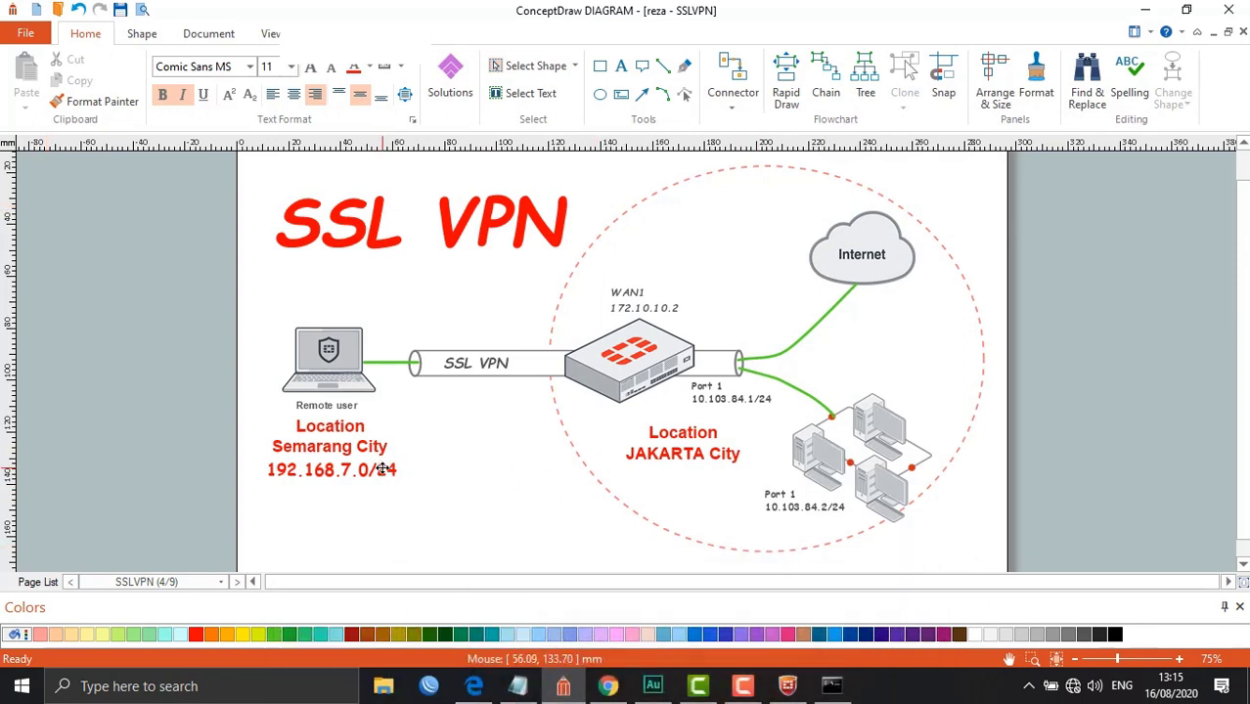
Check the LAN host address on the diagram and type ping 10.103.84.1 in the console
click(829, 510)
click(818, 554)
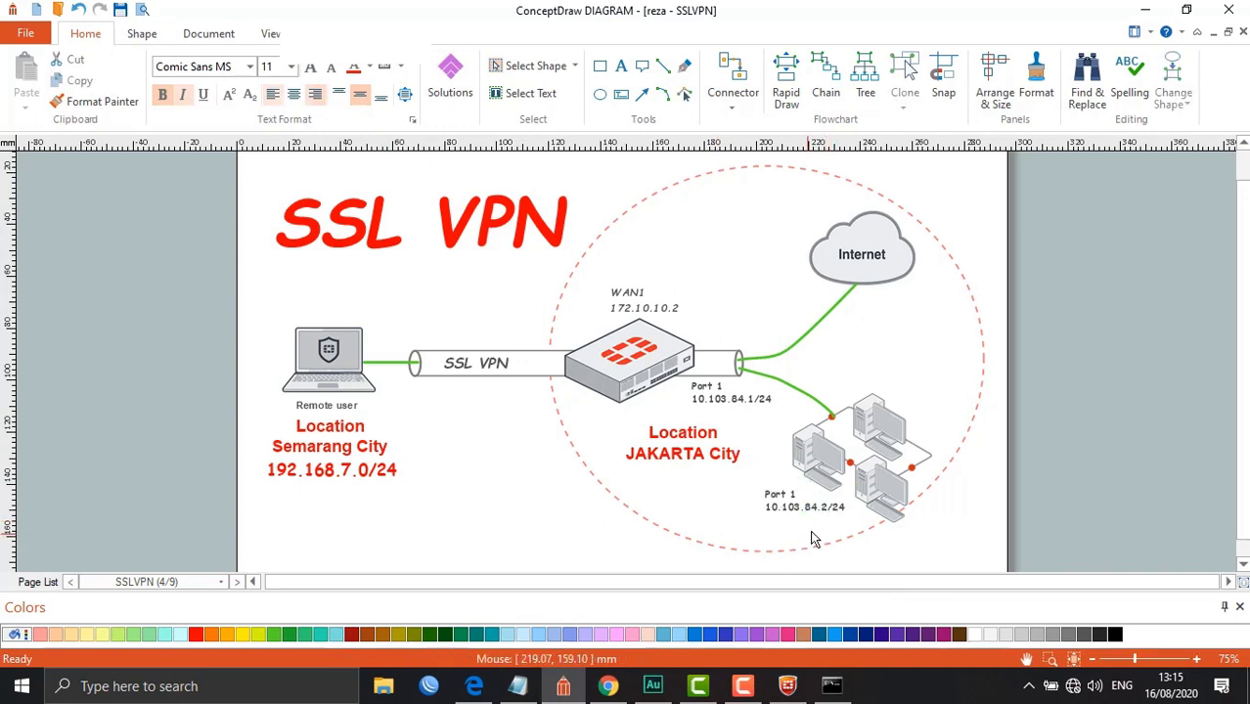
click(831, 685)
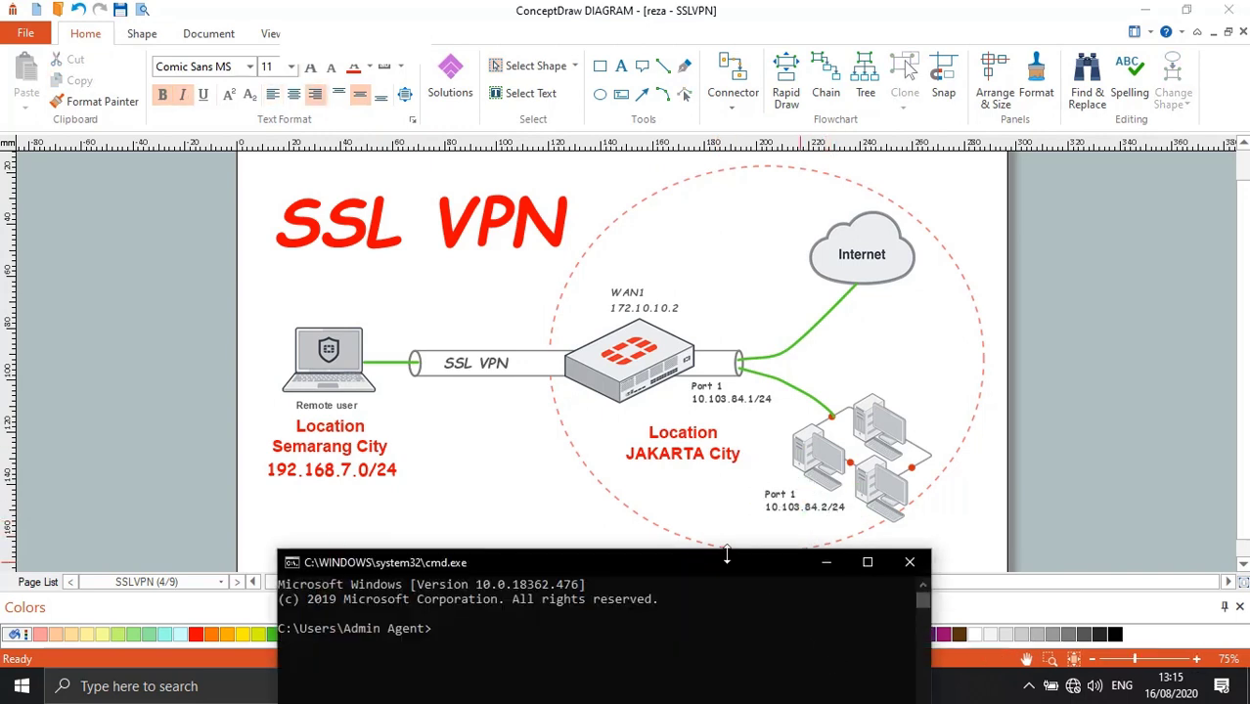
drag(730, 567, 496, 112)
text(ping)
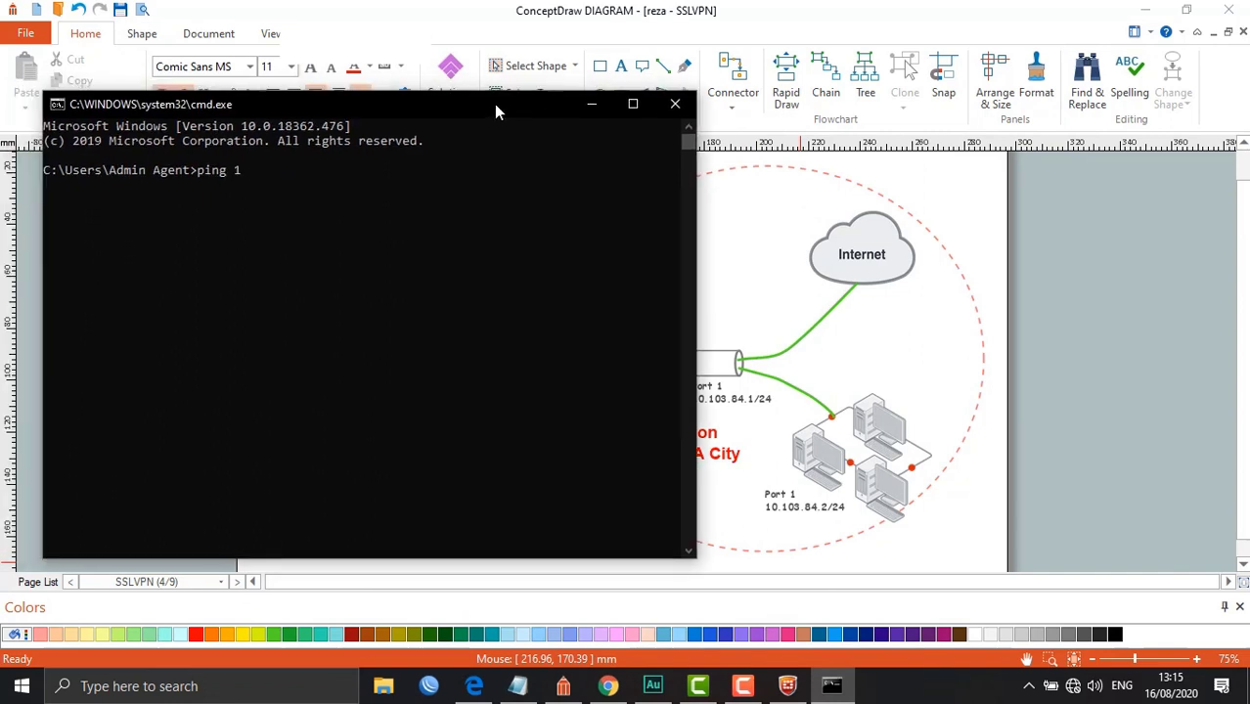
text(10.103.84.1)
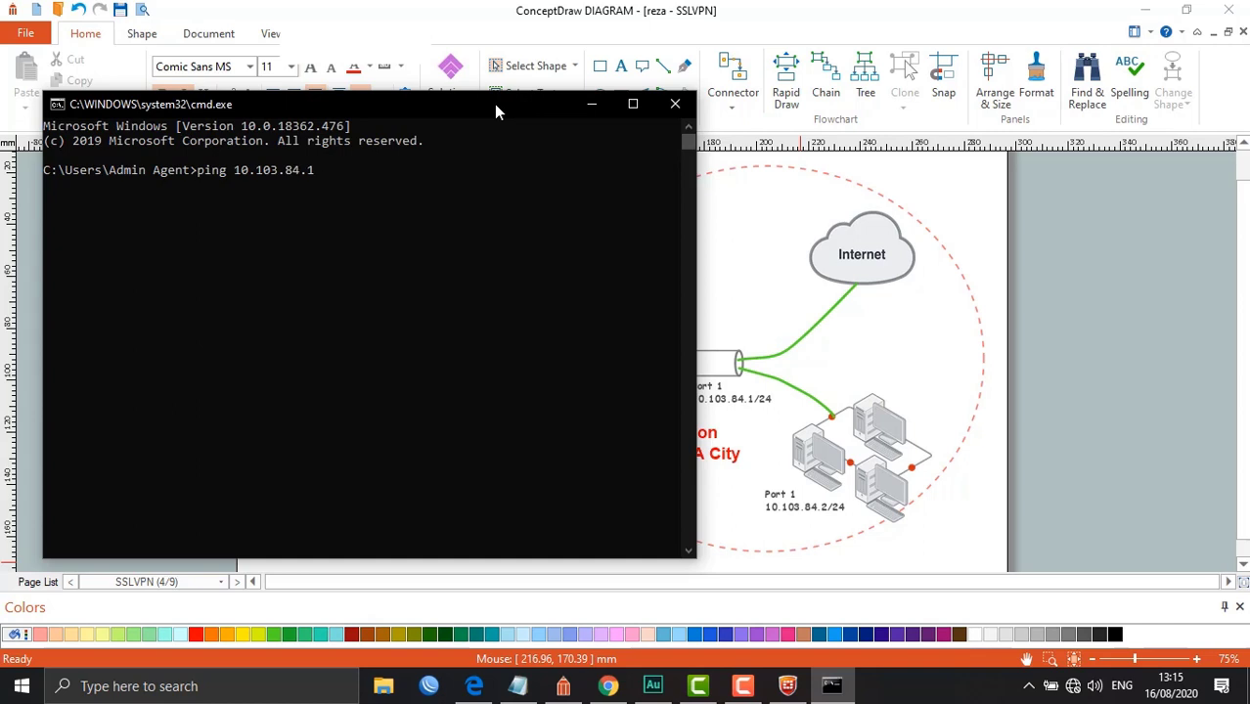
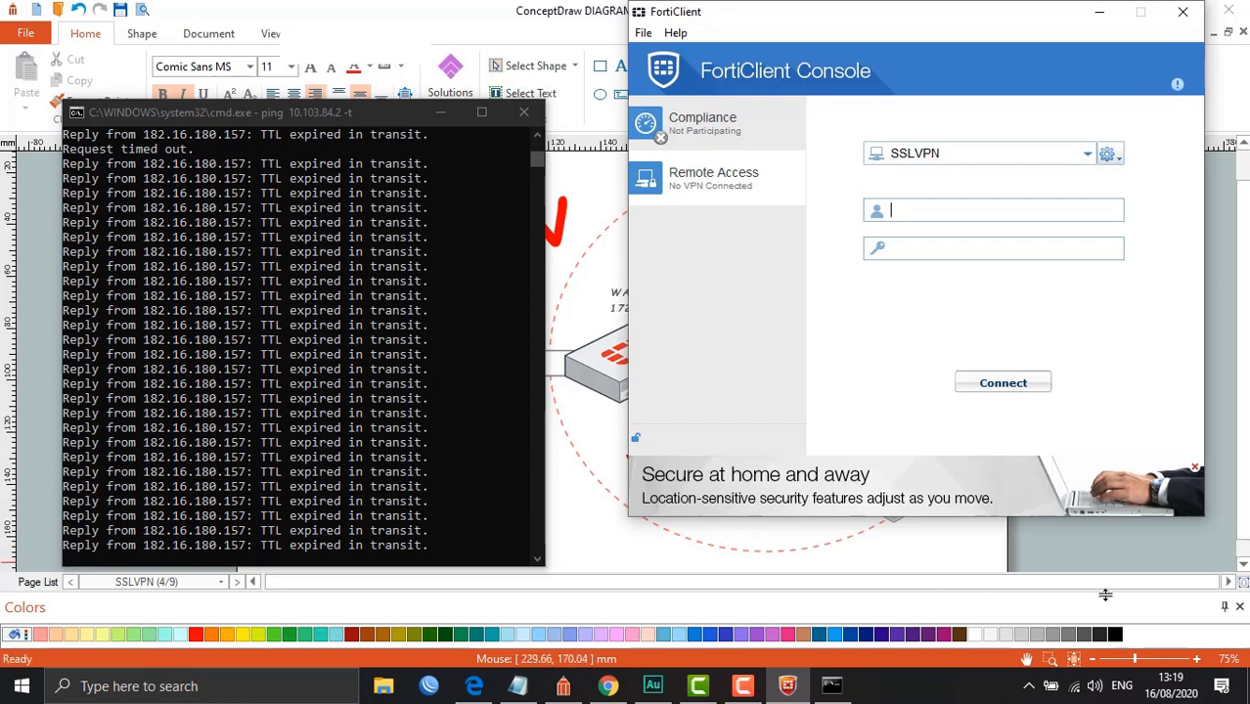
Shut down FortiClient from its notification-area icon menu
click(1073, 687)
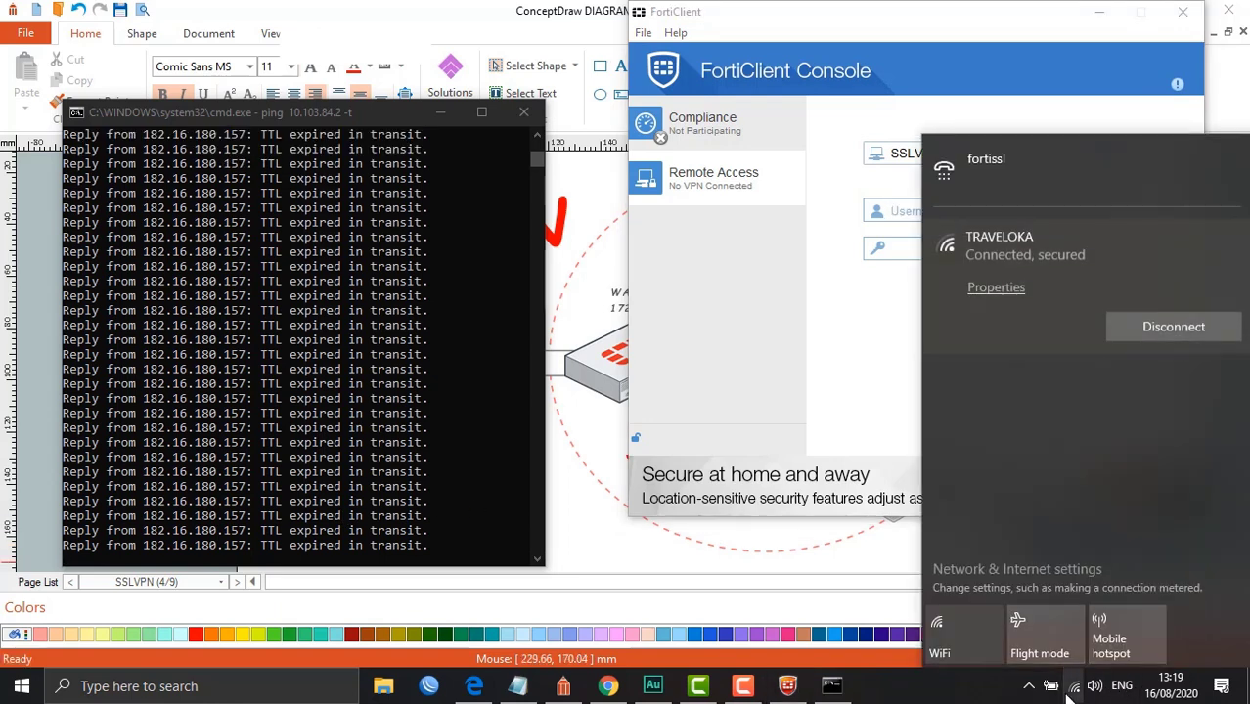
click(1073, 687)
click(1031, 687)
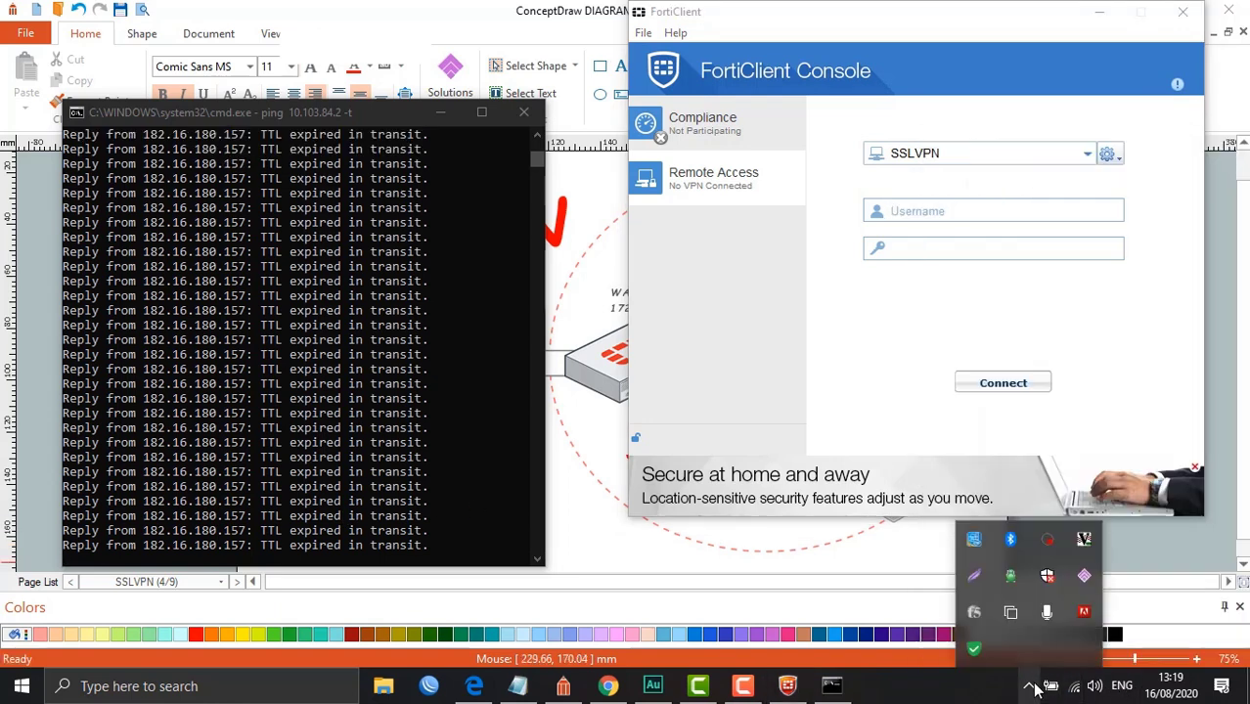
right_click(974, 648)
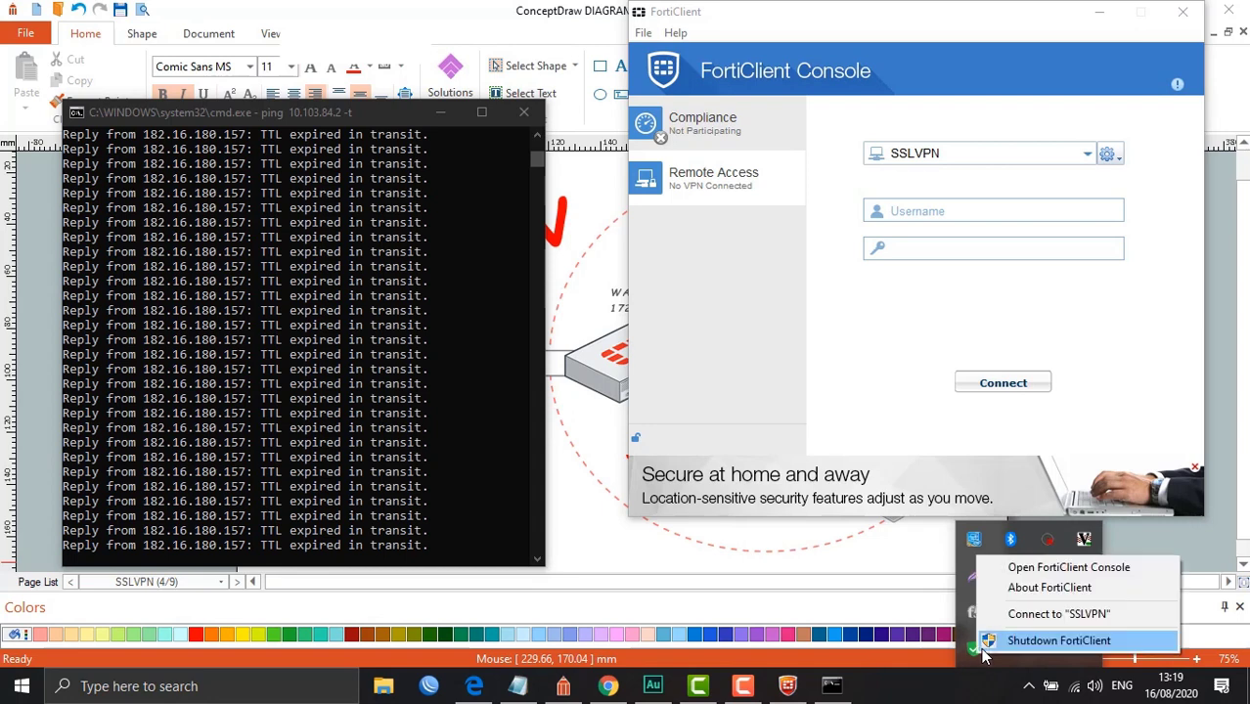
click(985, 643)
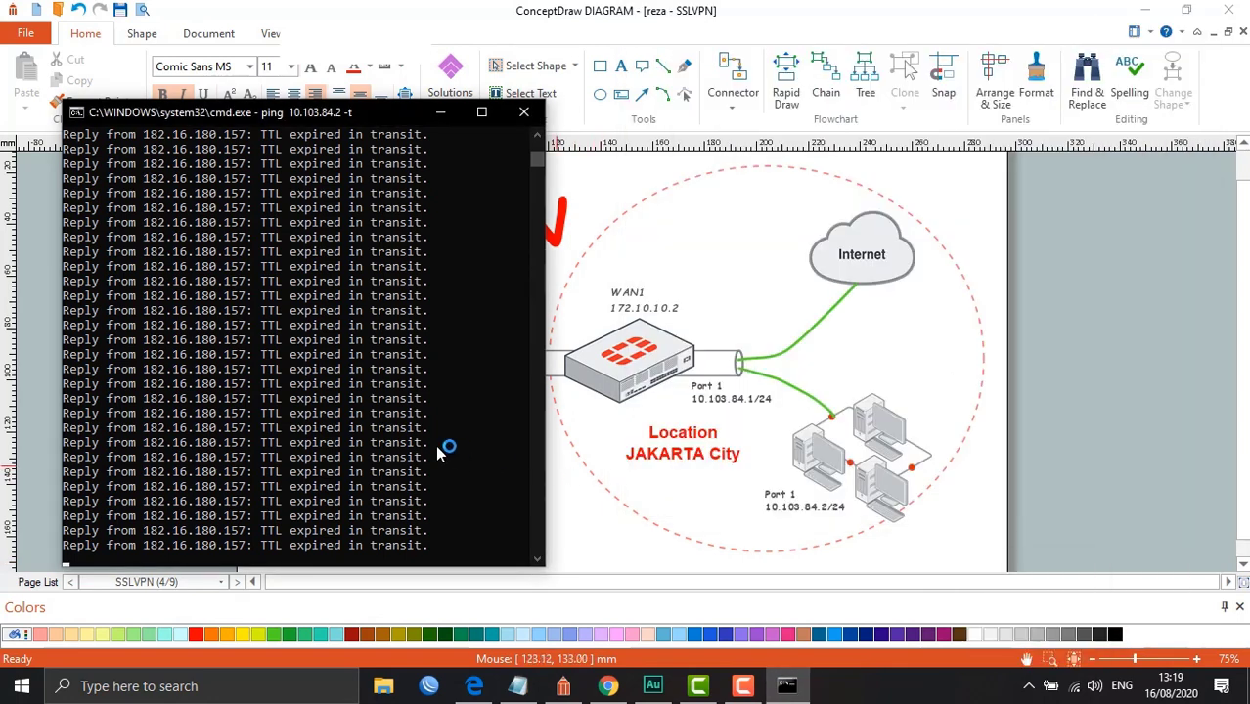
Stop the current ping and rerun the continuous ping to 10.103.84.2, which shows 100% loss
click(439, 446)
key(ctrl+c)
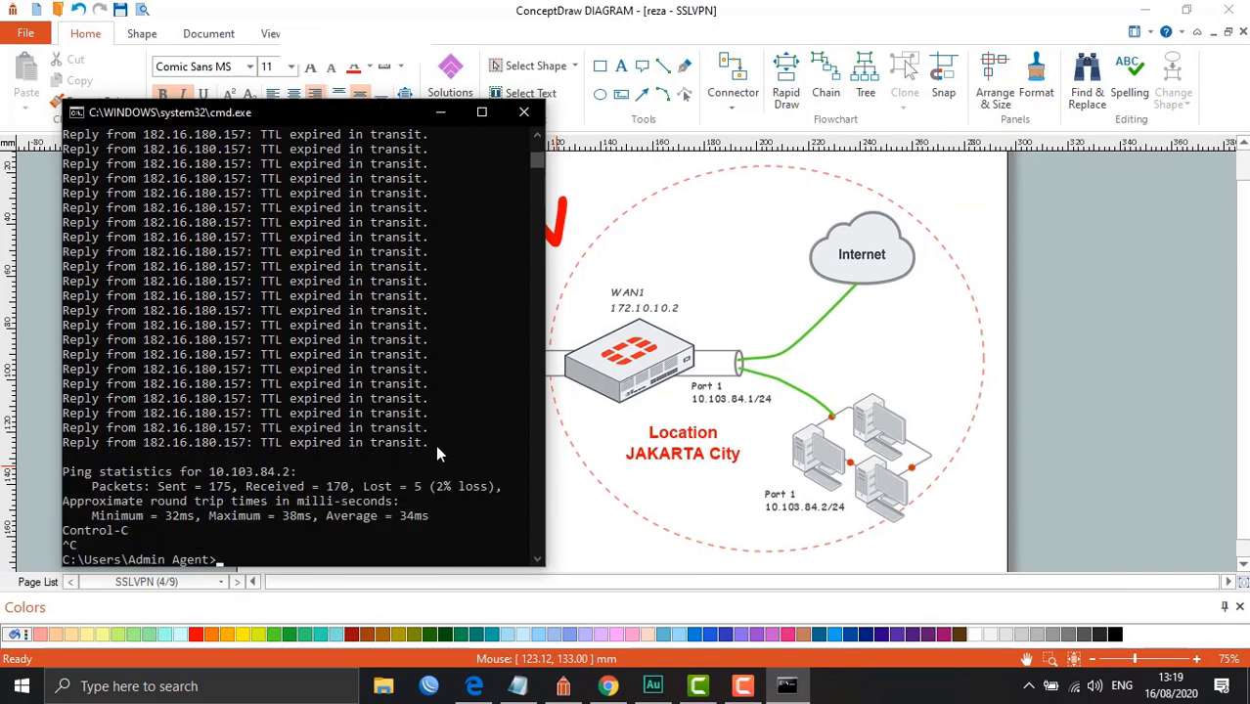
key(Up)
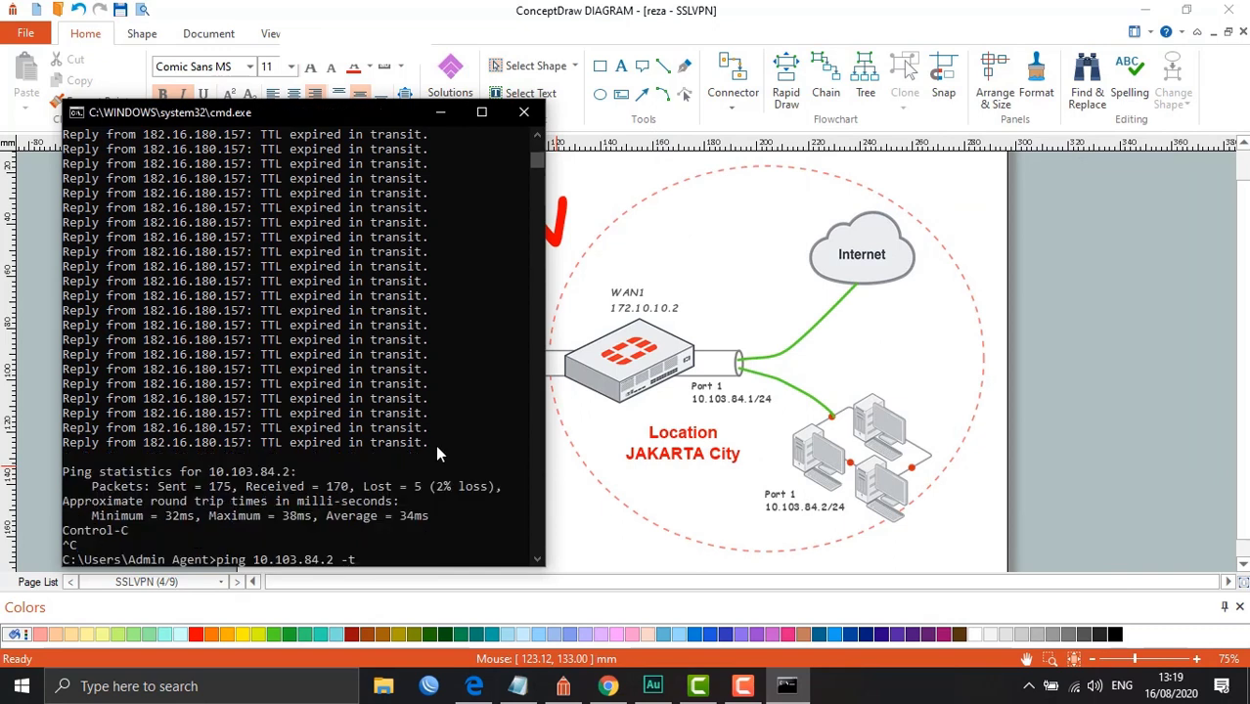
key(Return)
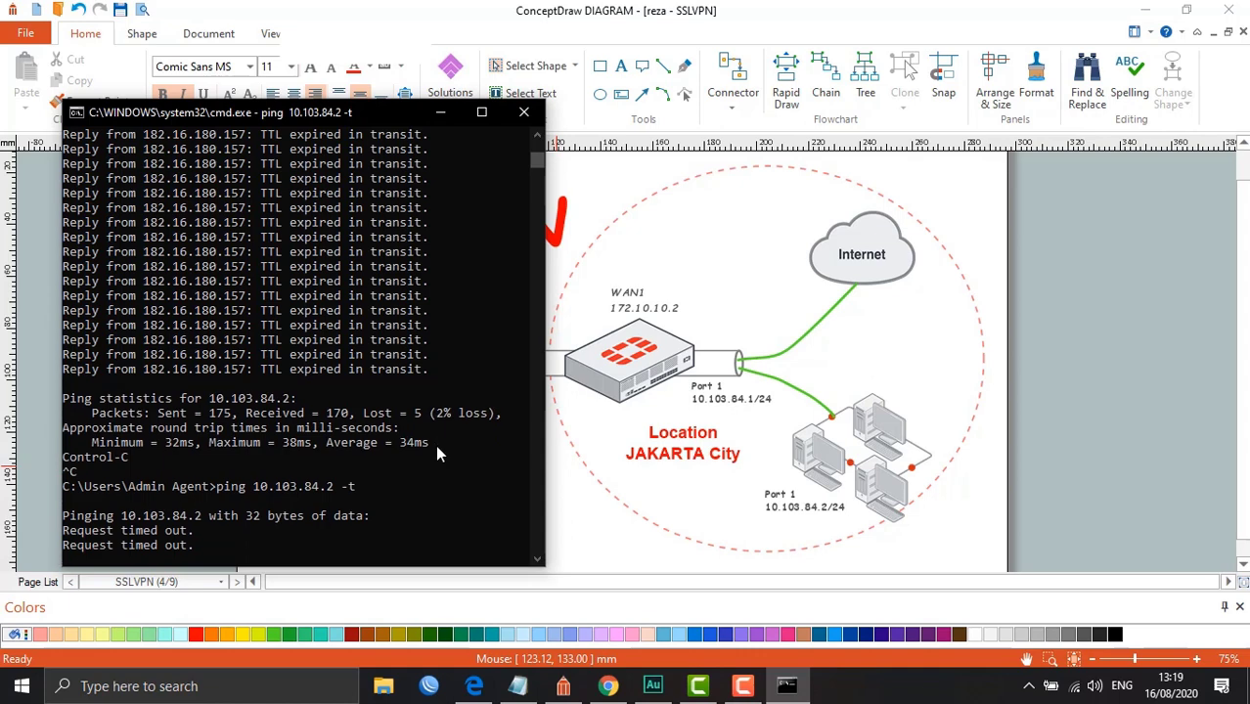
key(ctrl+c)
Ping 10.103.84.1 twice; replies come back as TTL expired
key(Up)
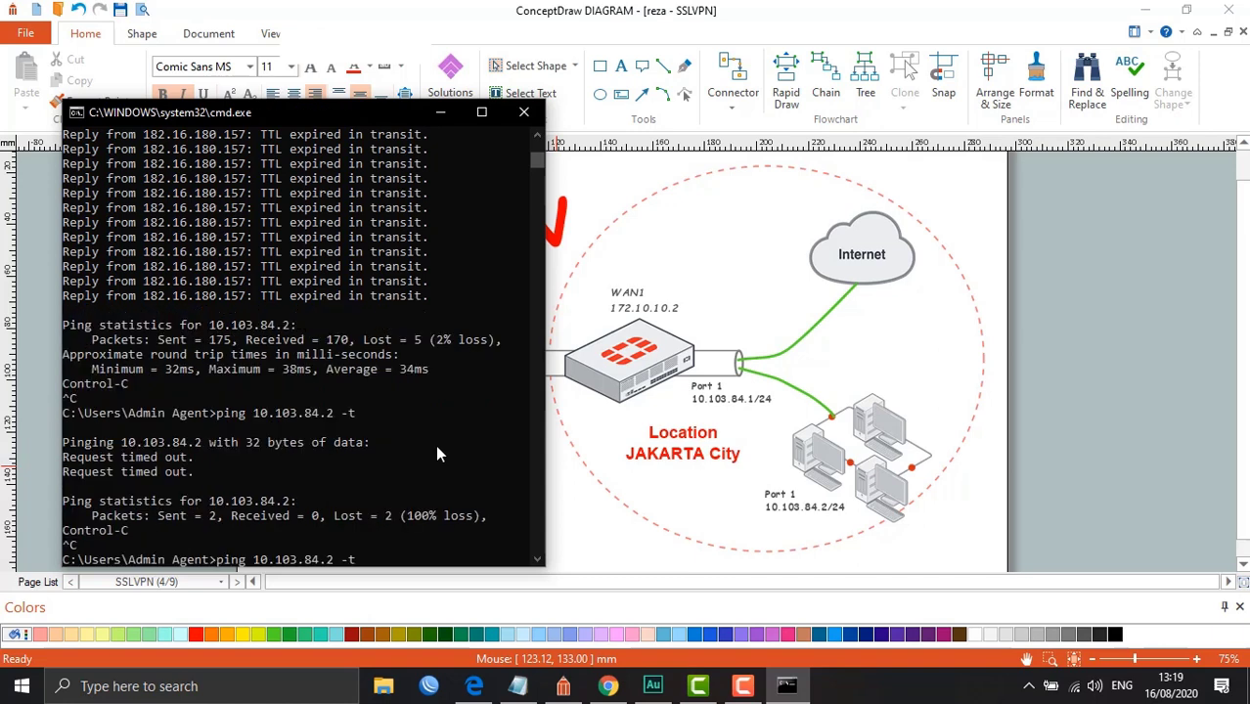
key(BackSpace)
key(BackSpace)
key(BackSpace)
key(BackSpace)
text(1)
key(Return)
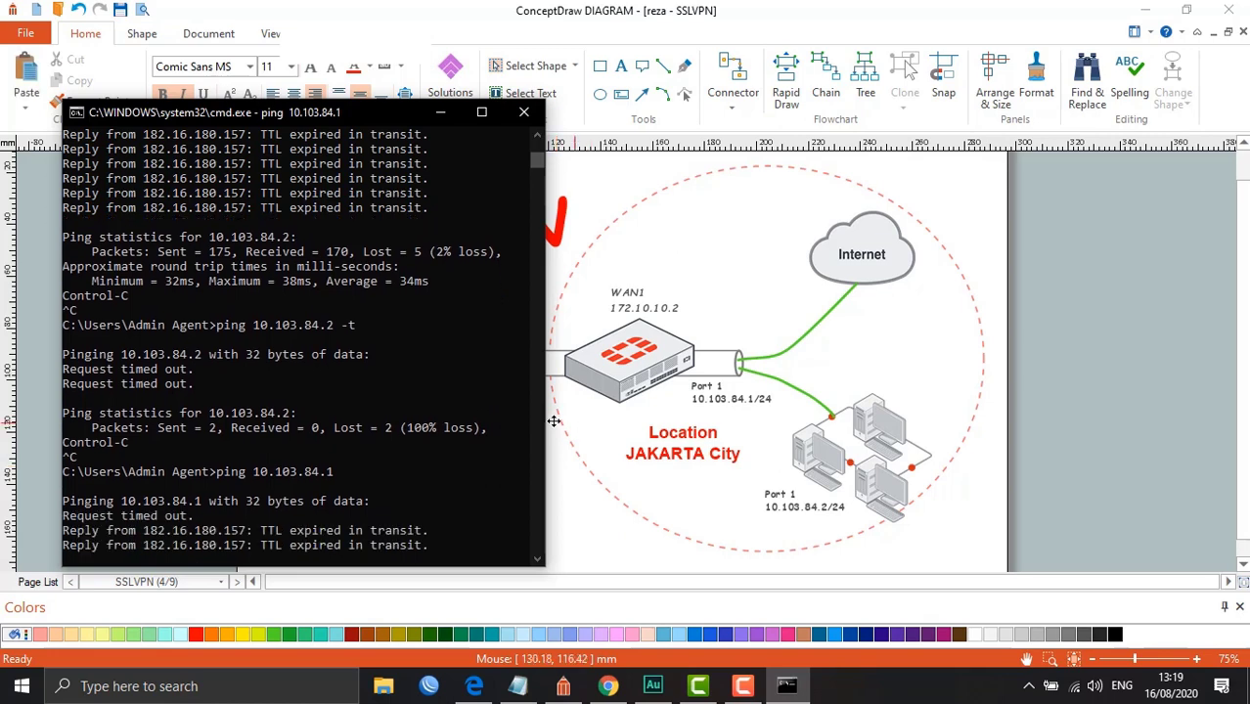
key(Up)
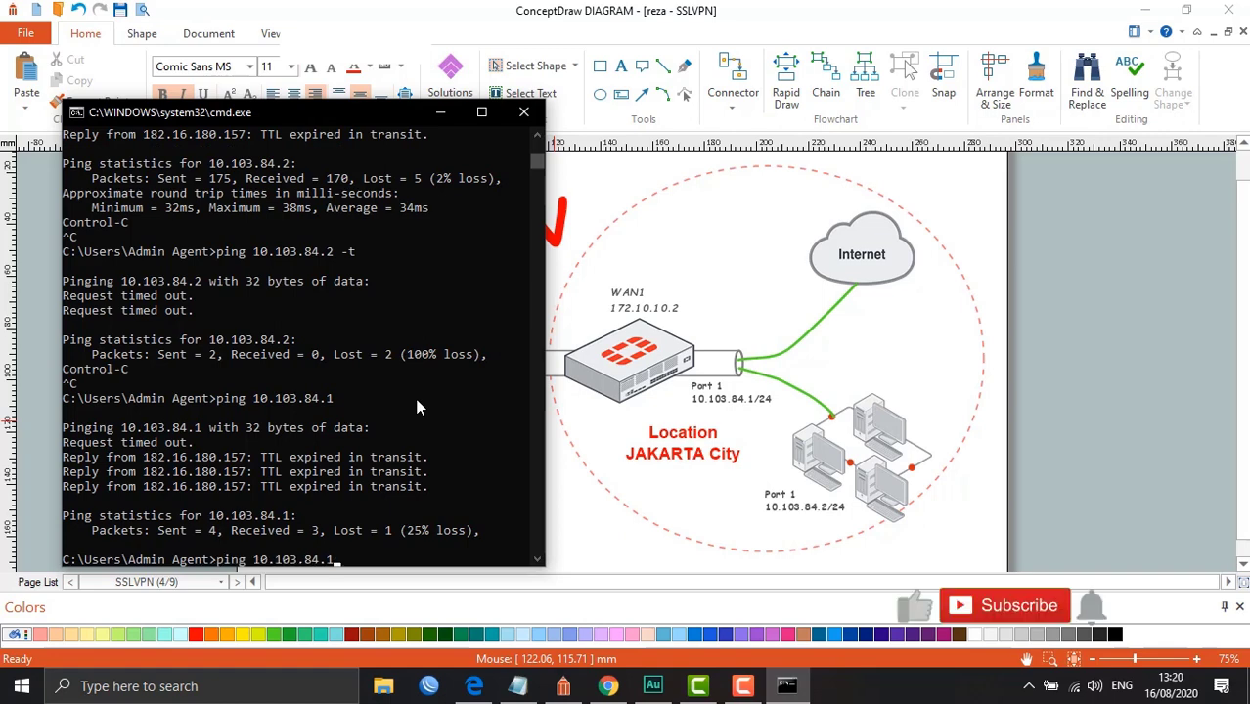
key(Return)
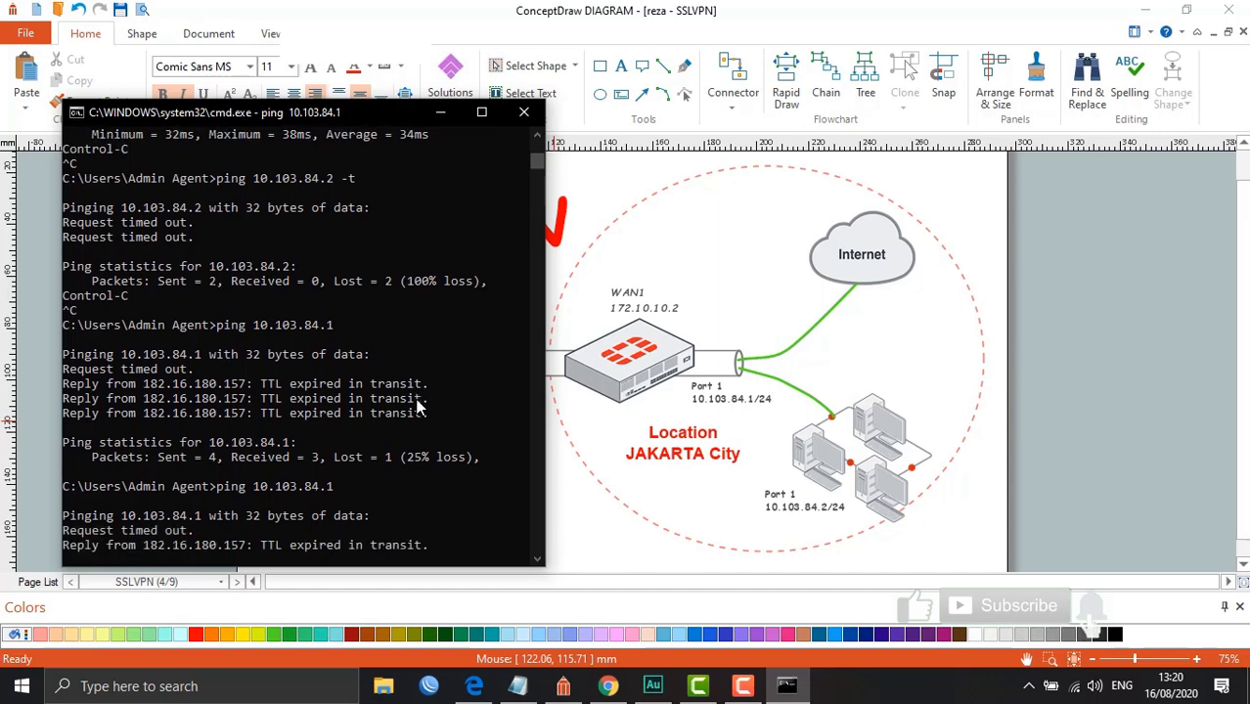
key(ctrl+c)
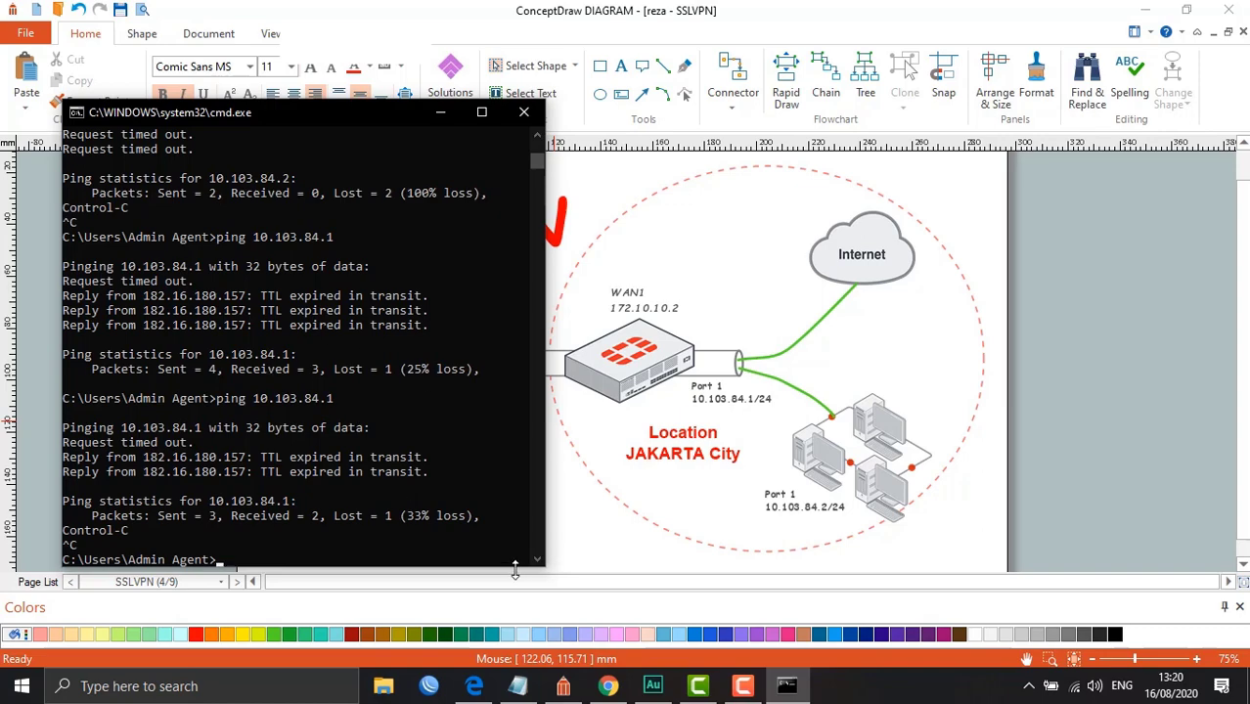
Start entering the admin credentials on the FortiGate login page
click(475, 688)
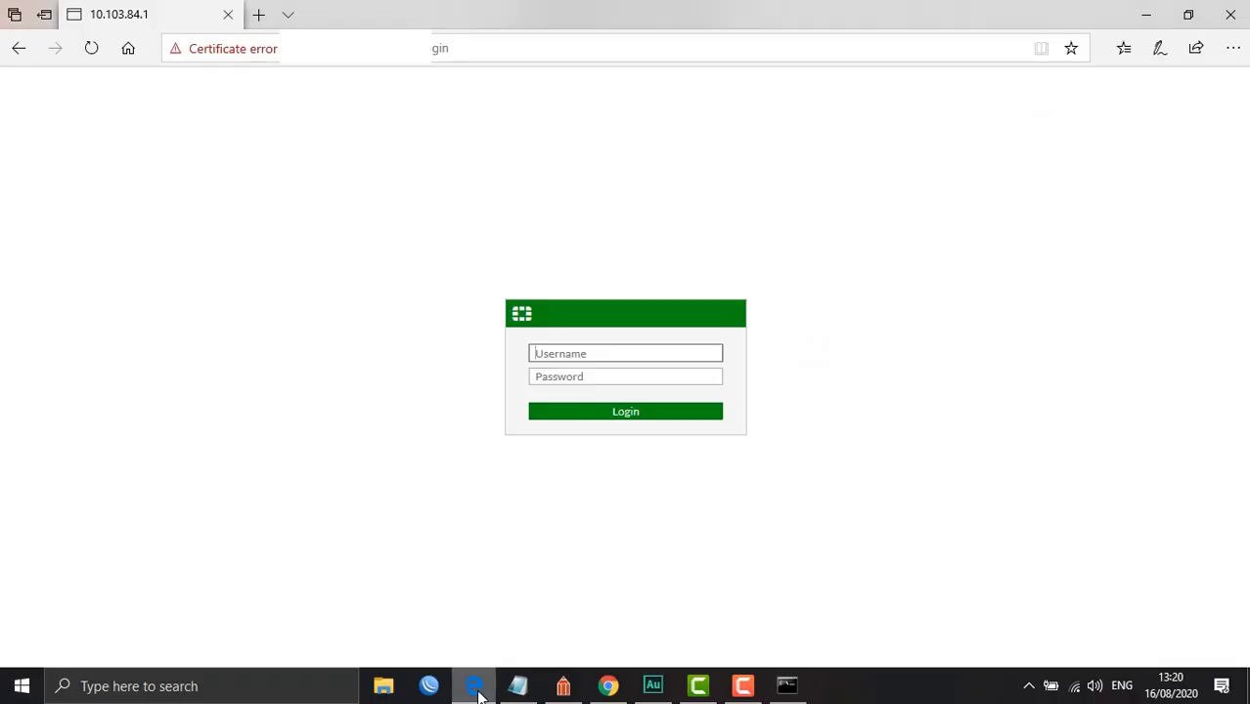
text(admin)
key(Tab)
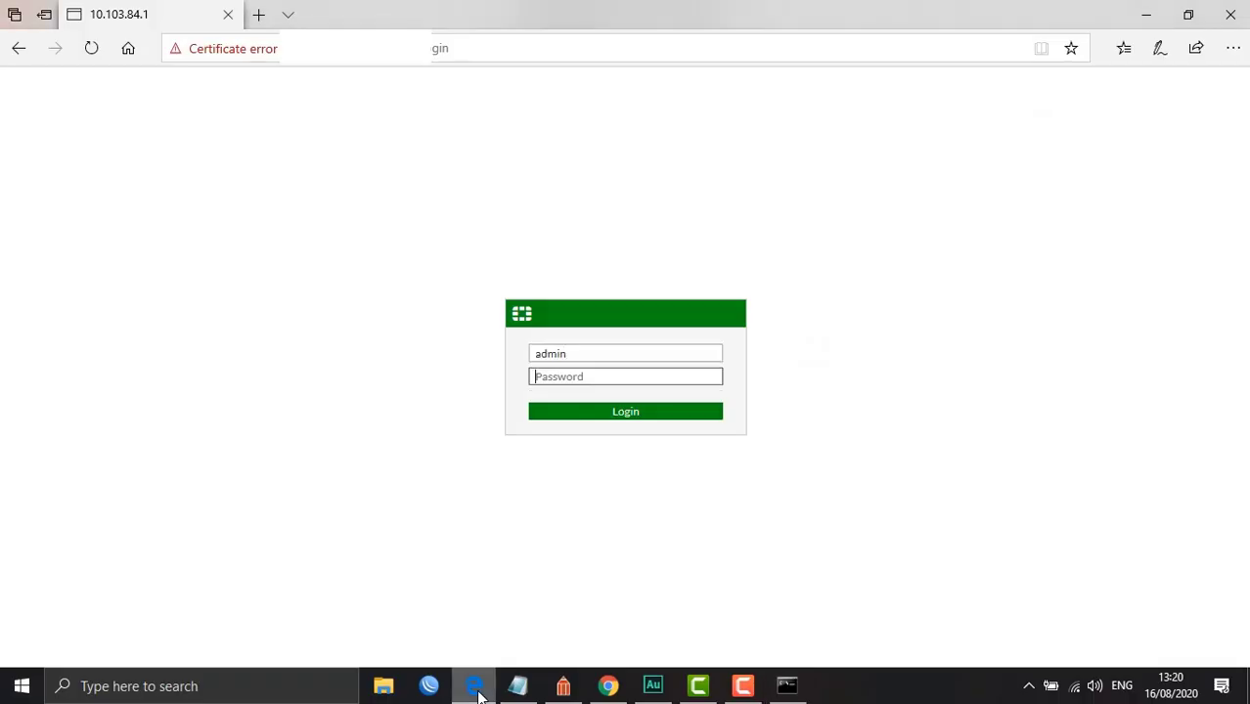
text(a)
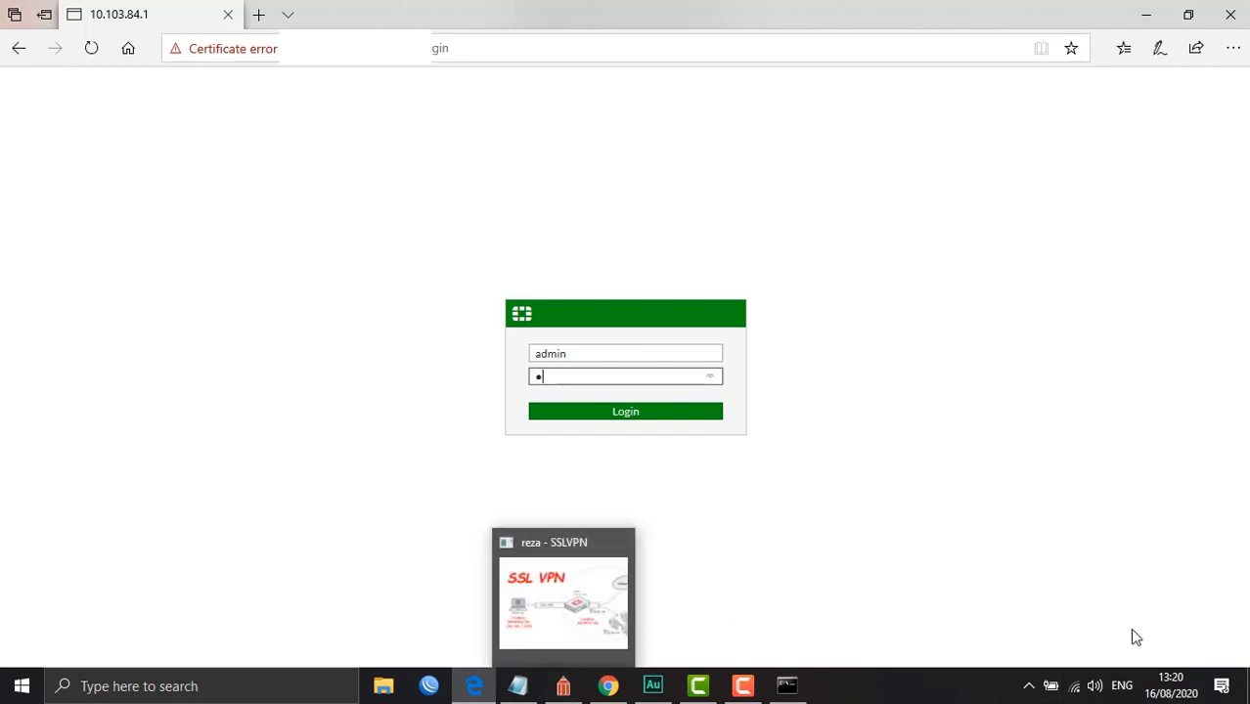
Launch FortiClient from the Start menu search
click(1029, 687)
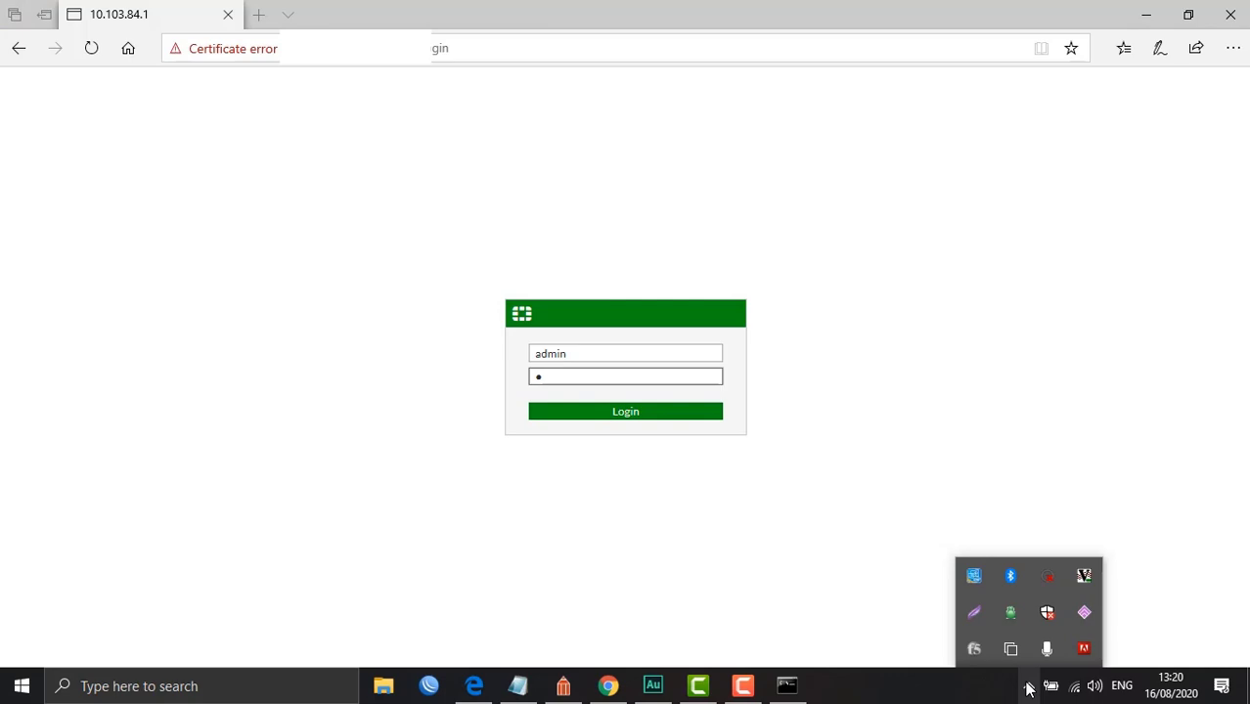
click(18, 690)
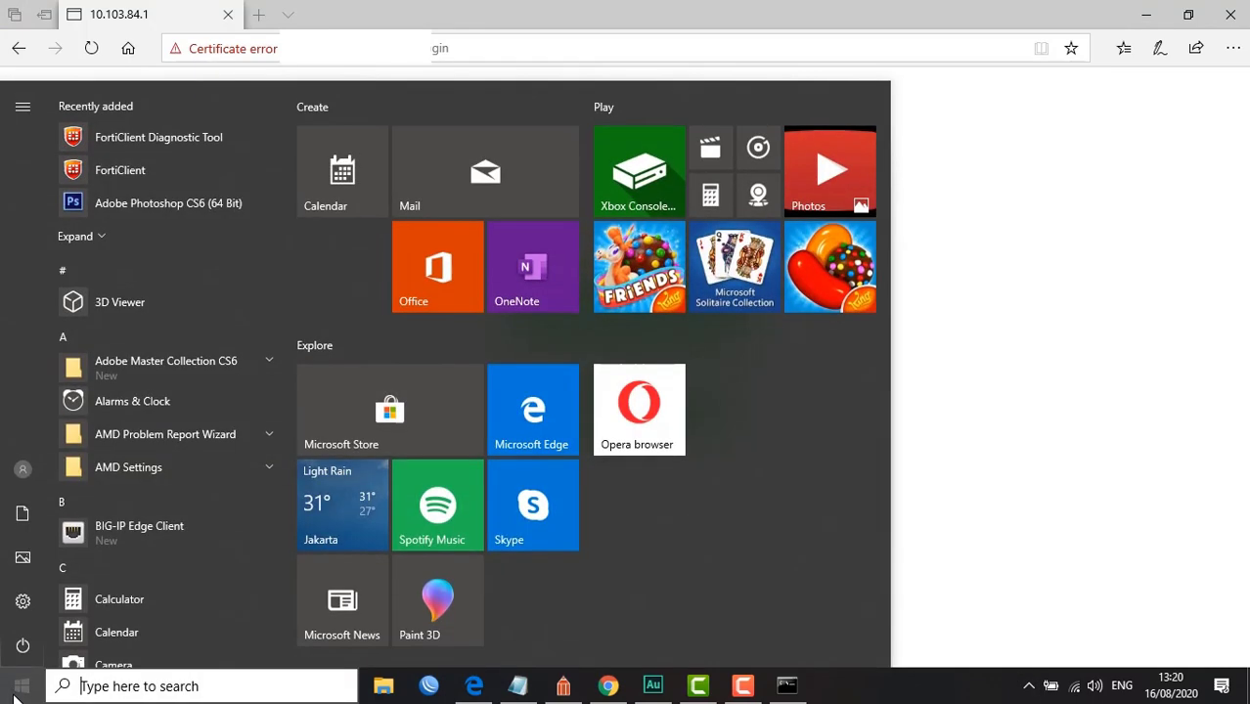
text(for)
key(Return)
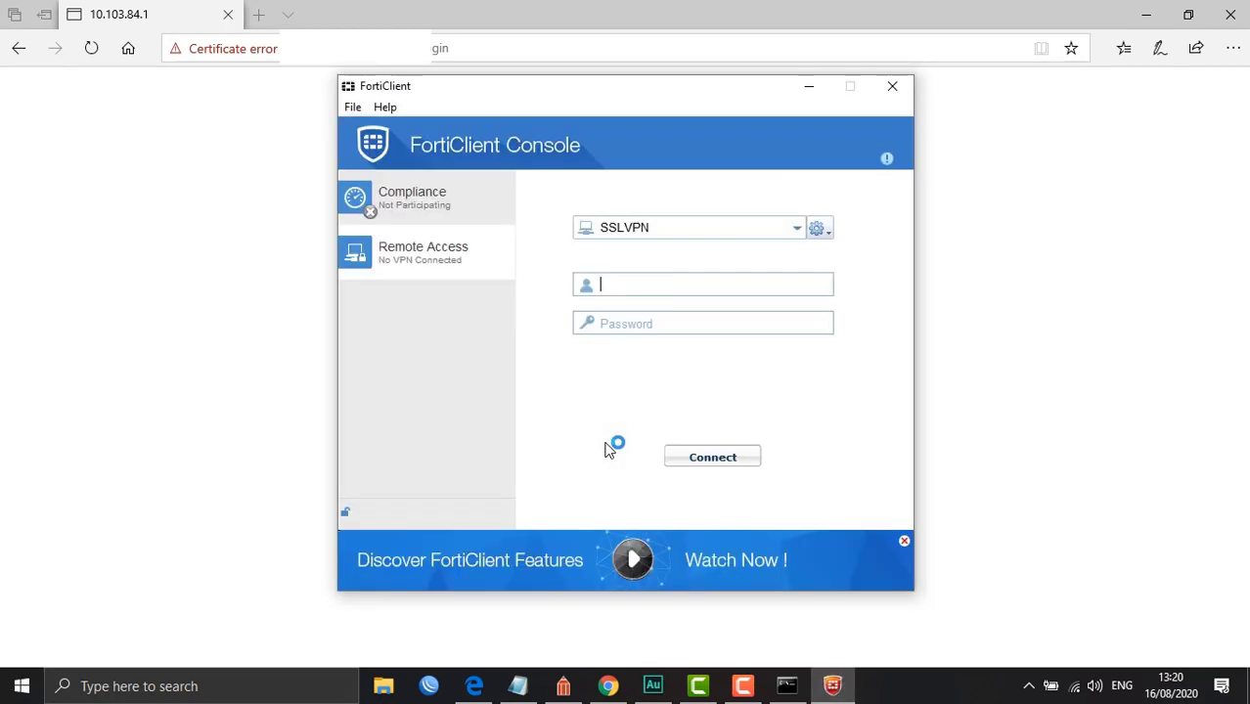
Connect the SSLVPN tunnel with the VPN username and password, accepting the certificate warning
text(ahdhiat)
key(Tab)
text(••)
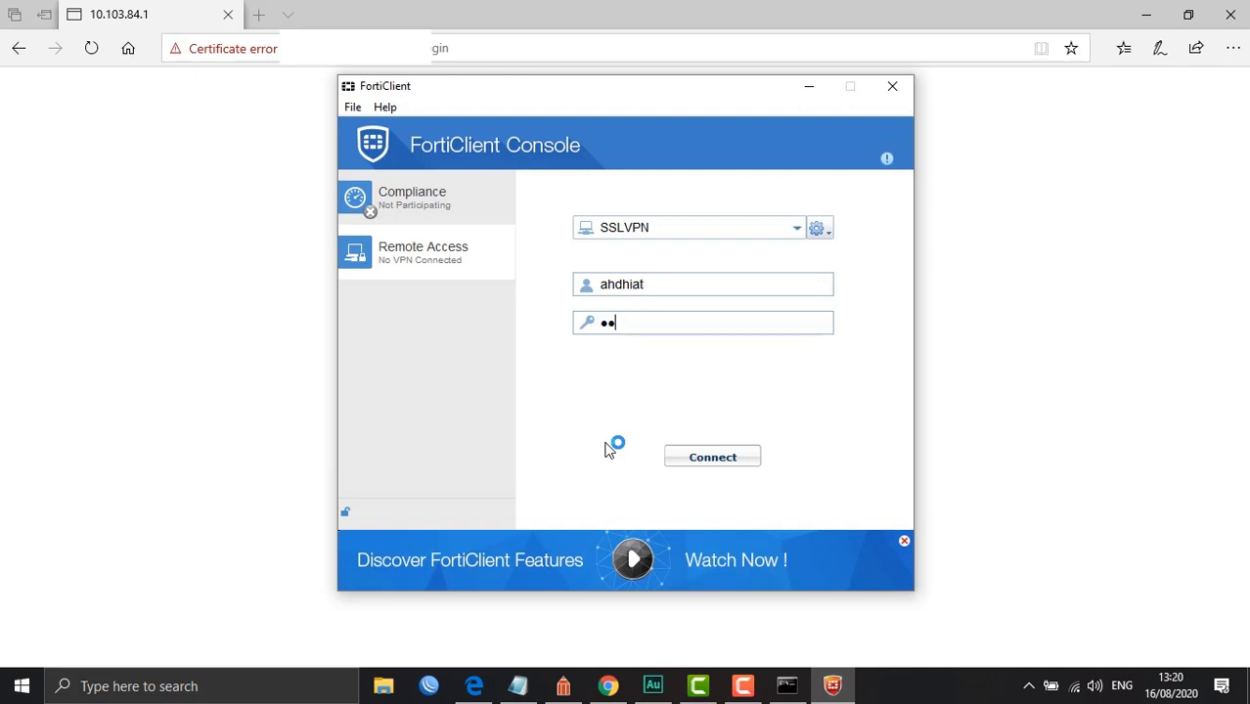
text(•••••)
key(Return)
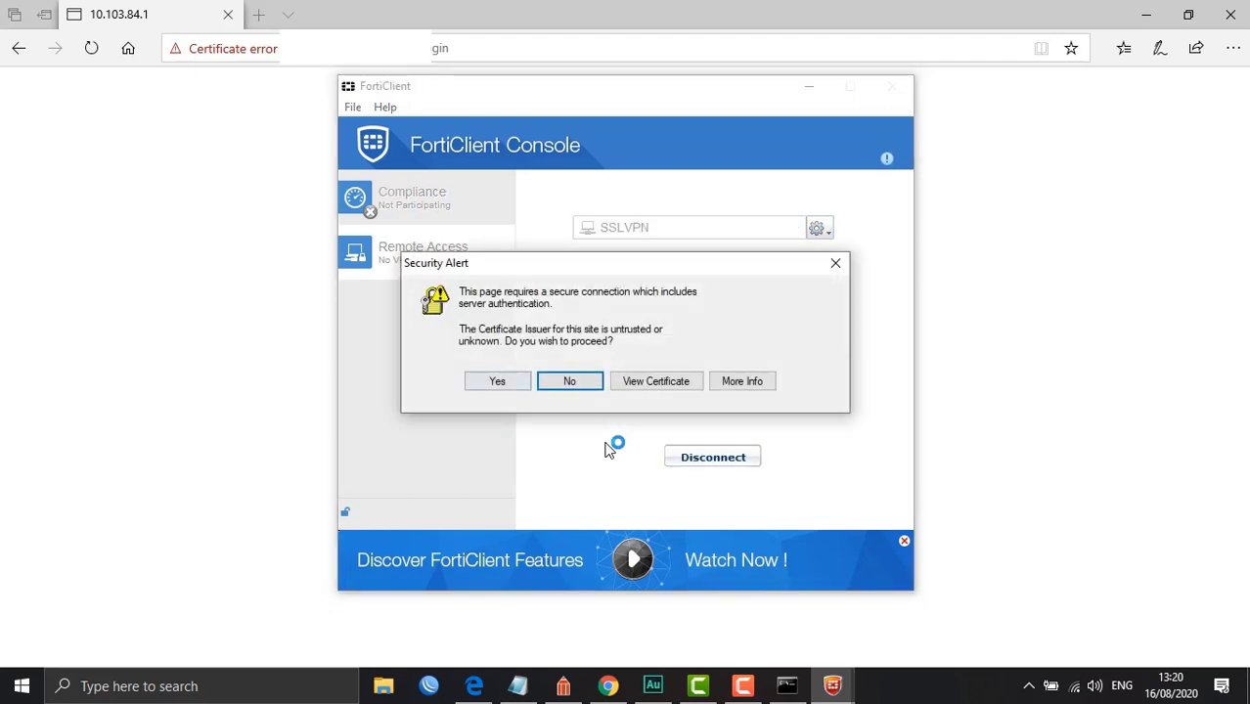
key(y)
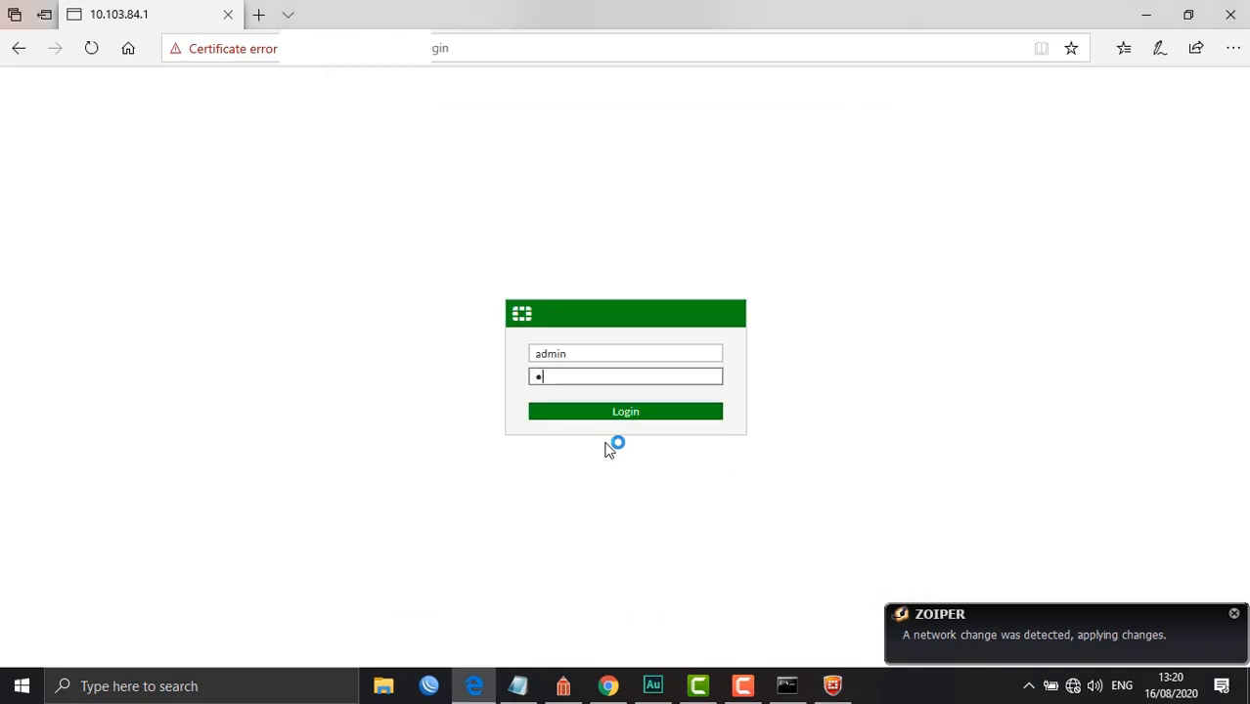
click(830, 684)
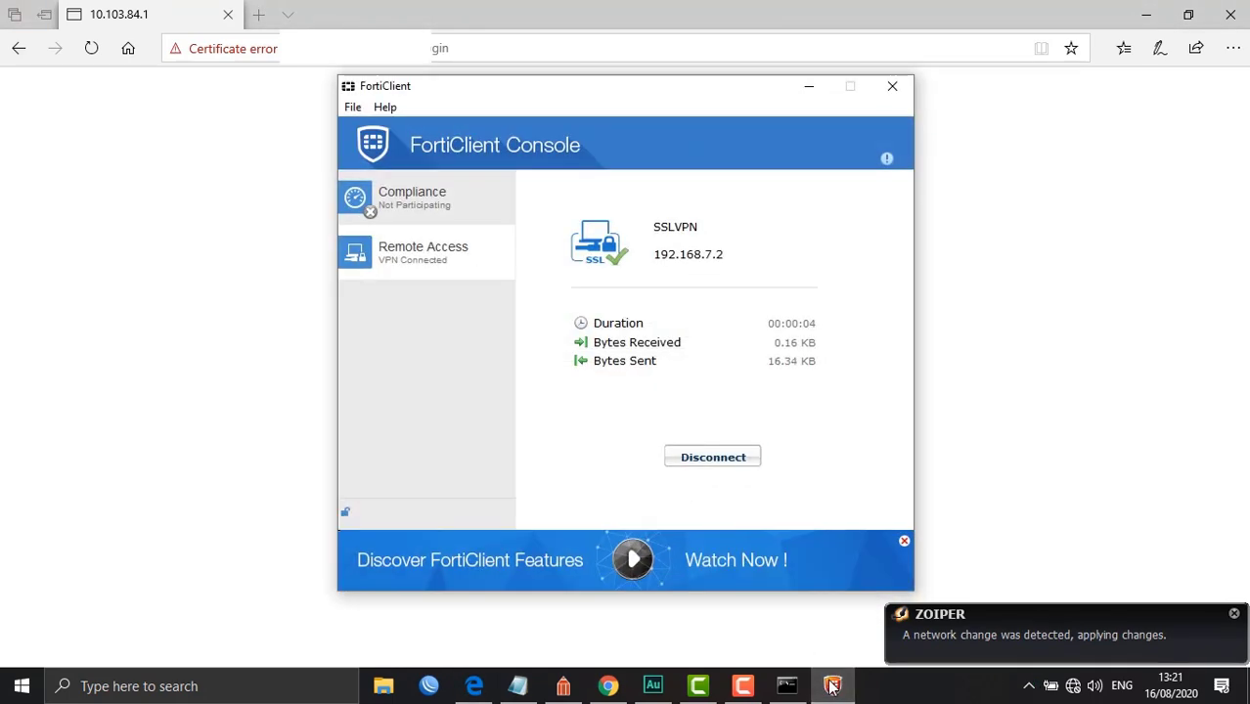
click(832, 686)
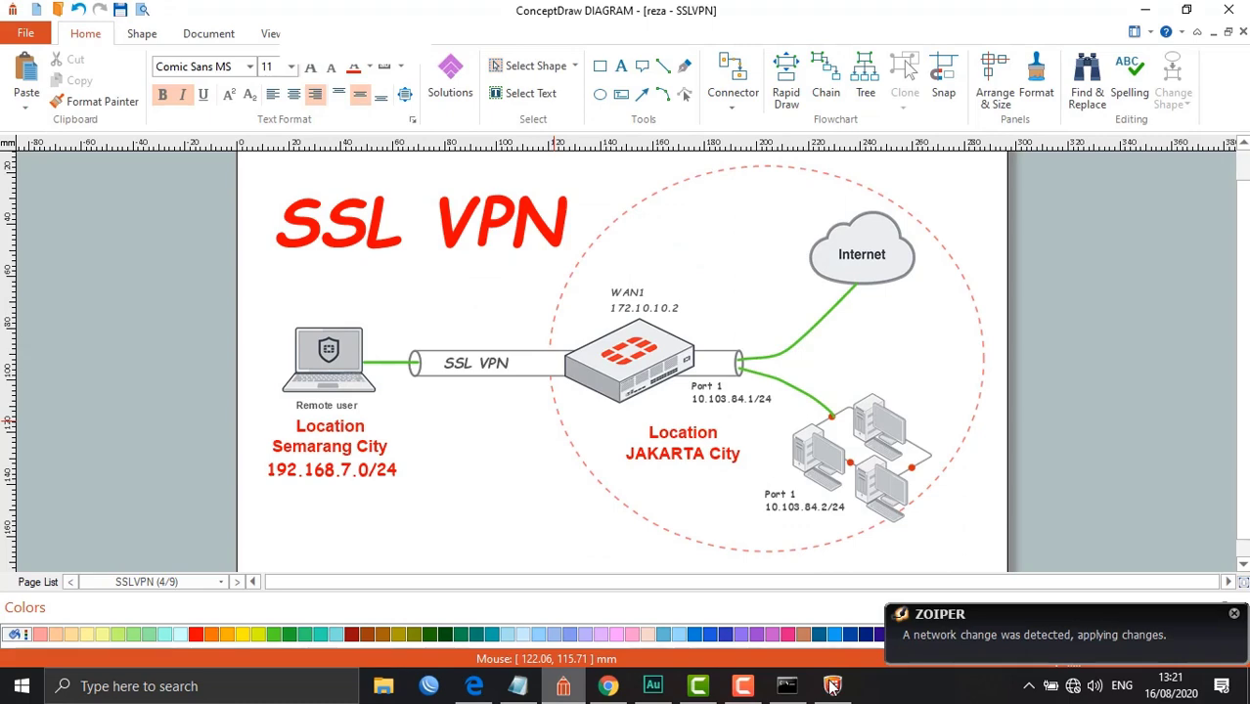
Toggle the ConceptDraw diagram to glance at FortiClient behind it
click(563, 686)
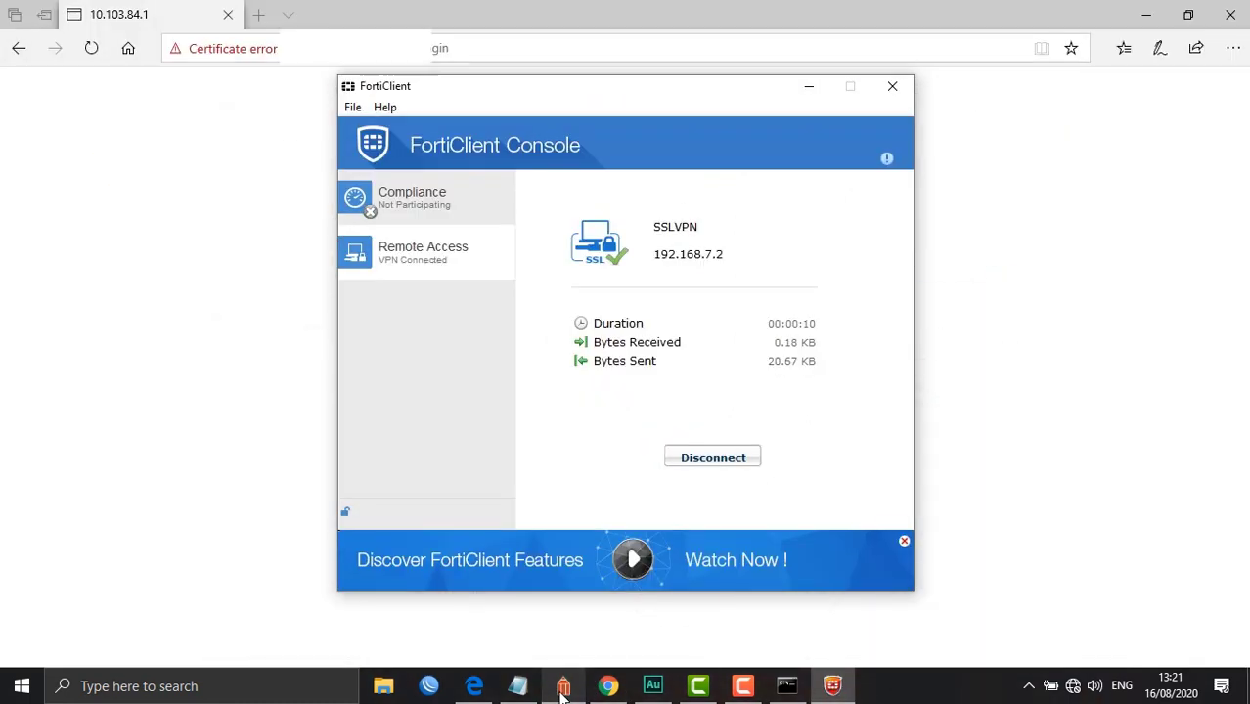
click(563, 686)
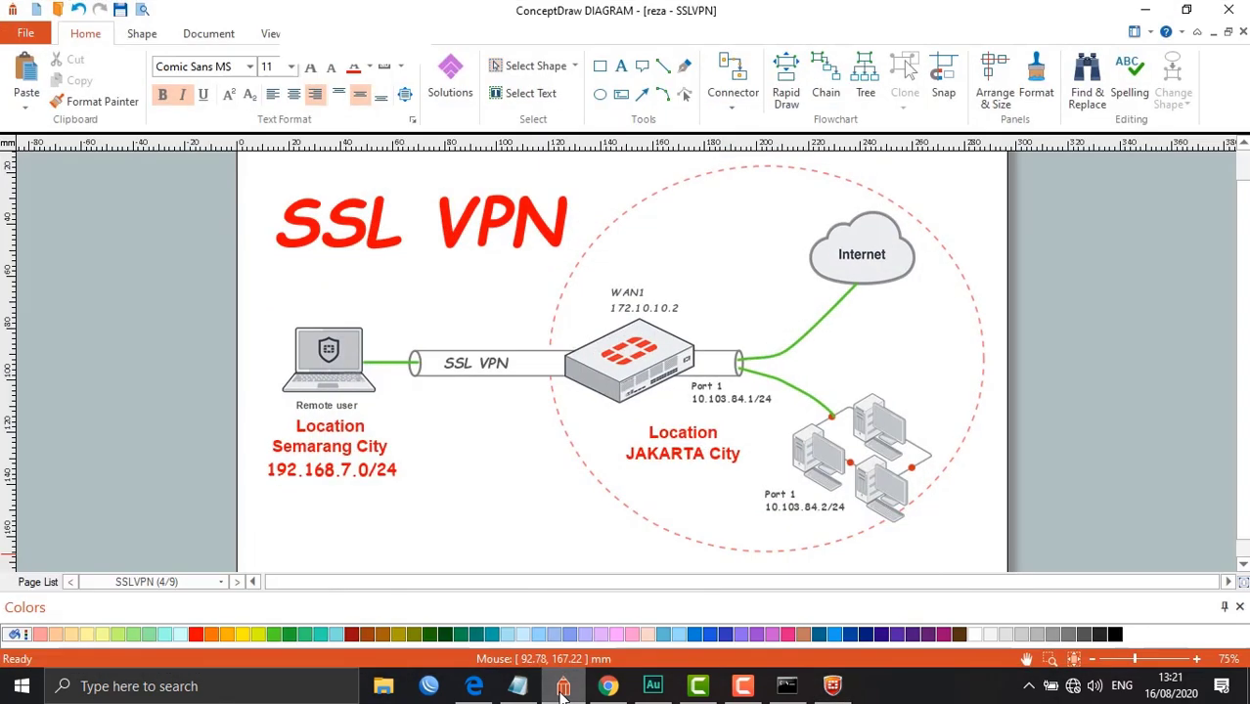
click(563, 686)
click(564, 687)
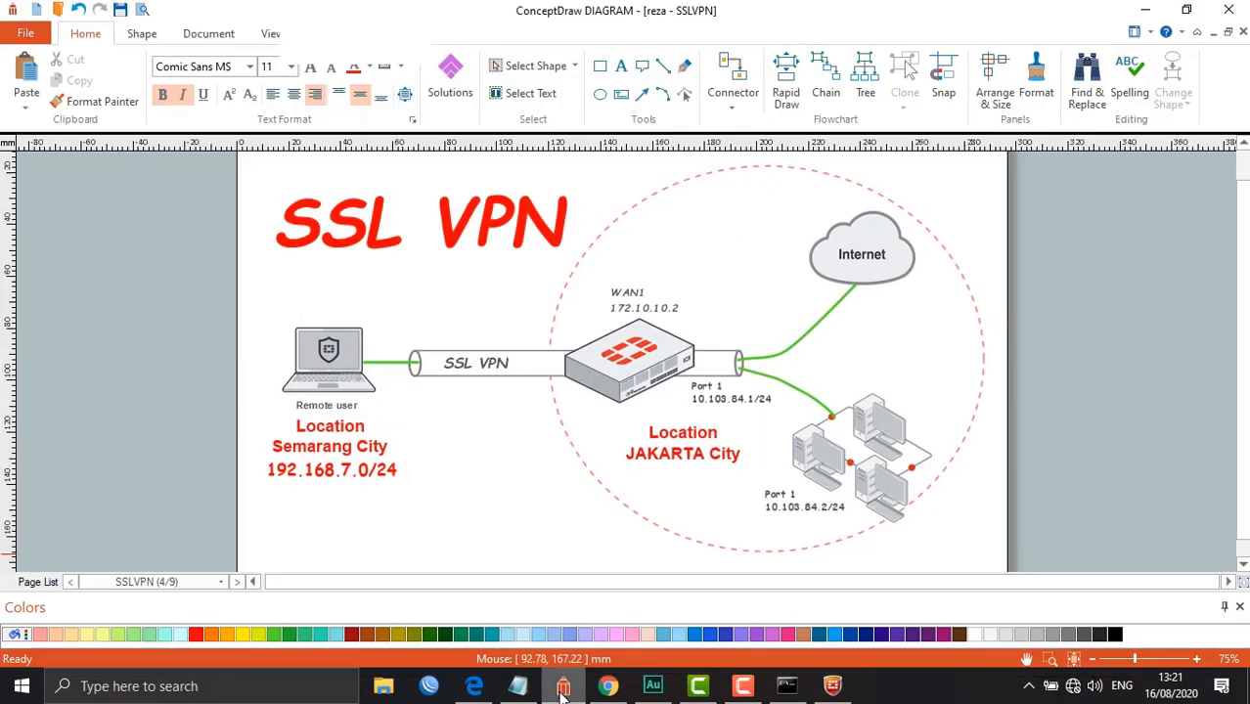
Confirm 10.103.84.2 answers pings while 8.8.8.8 times out, then return to the FortiGate login form
click(794, 692)
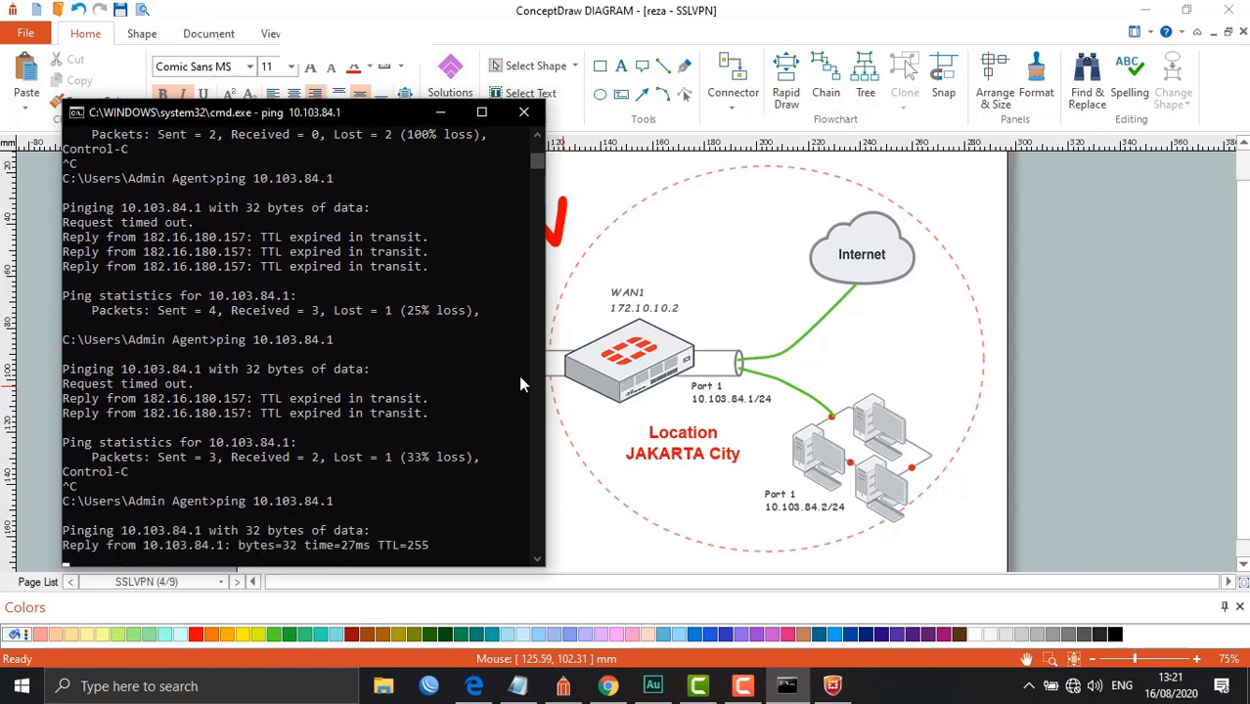
key(ctrl+c)
key(Return)
text(ping 10.103.84.2 -t)
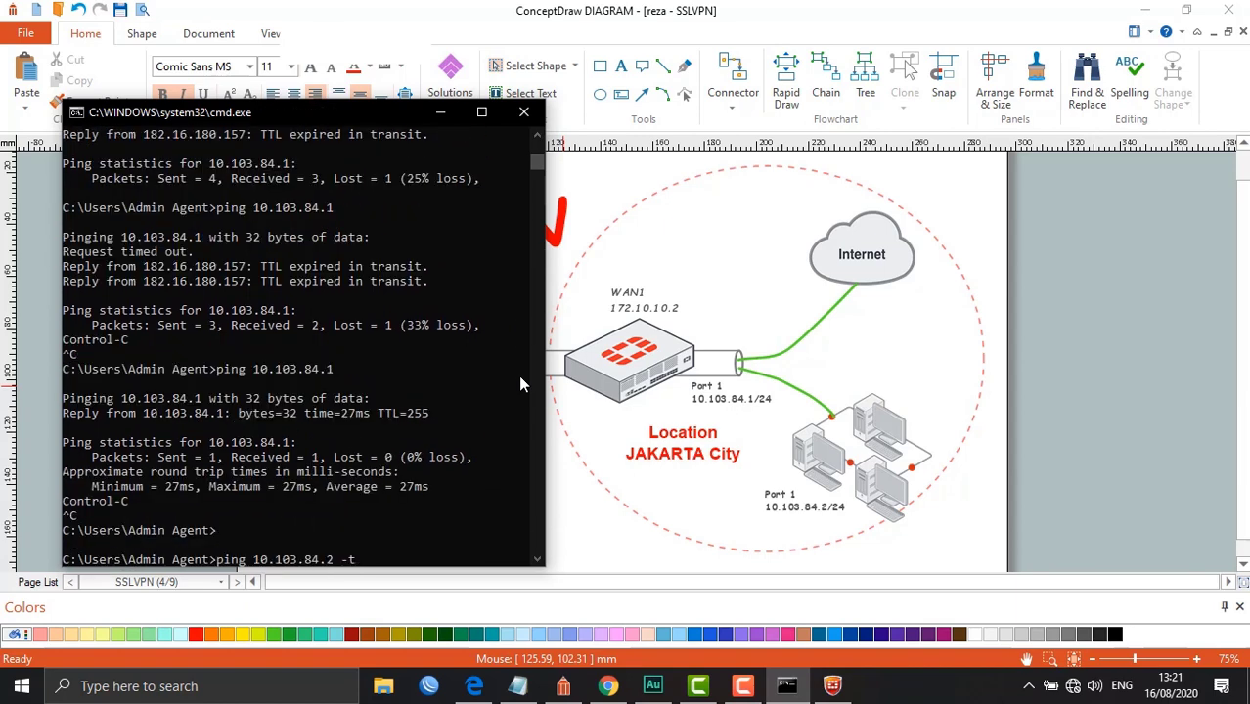
key(Return)
key(ctrl+c)
text(ping 8.8.8.8)
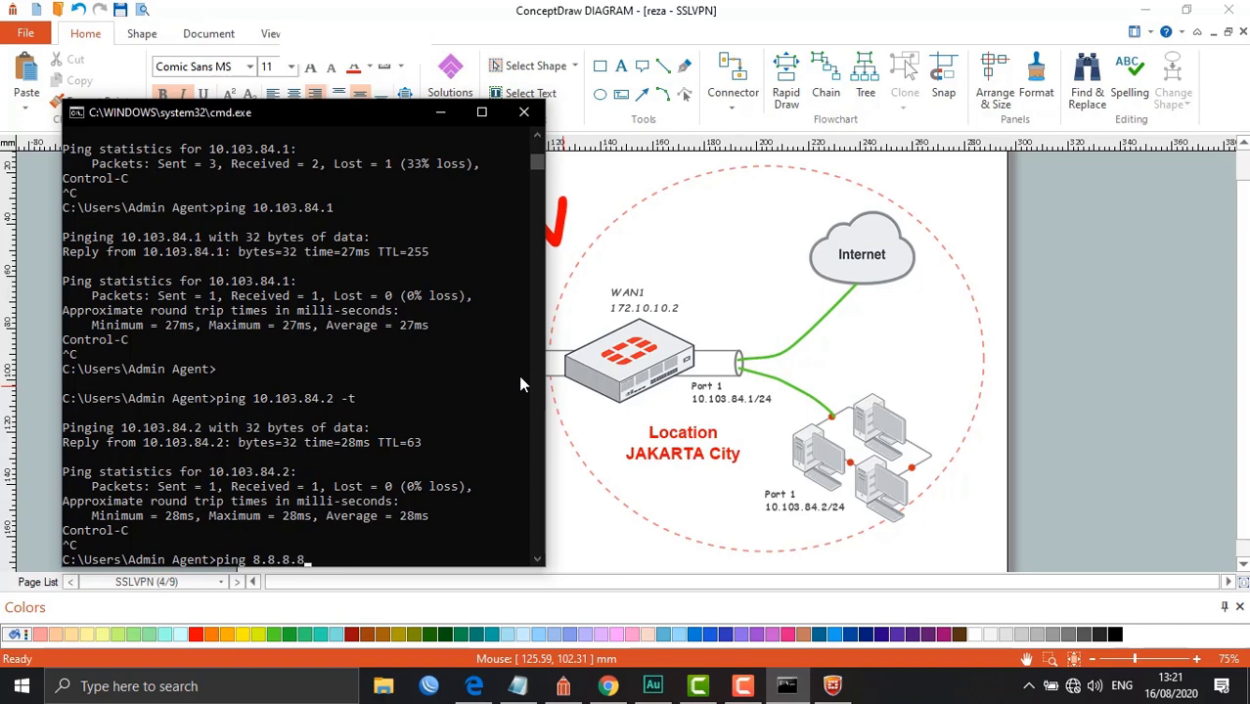
key(Return)
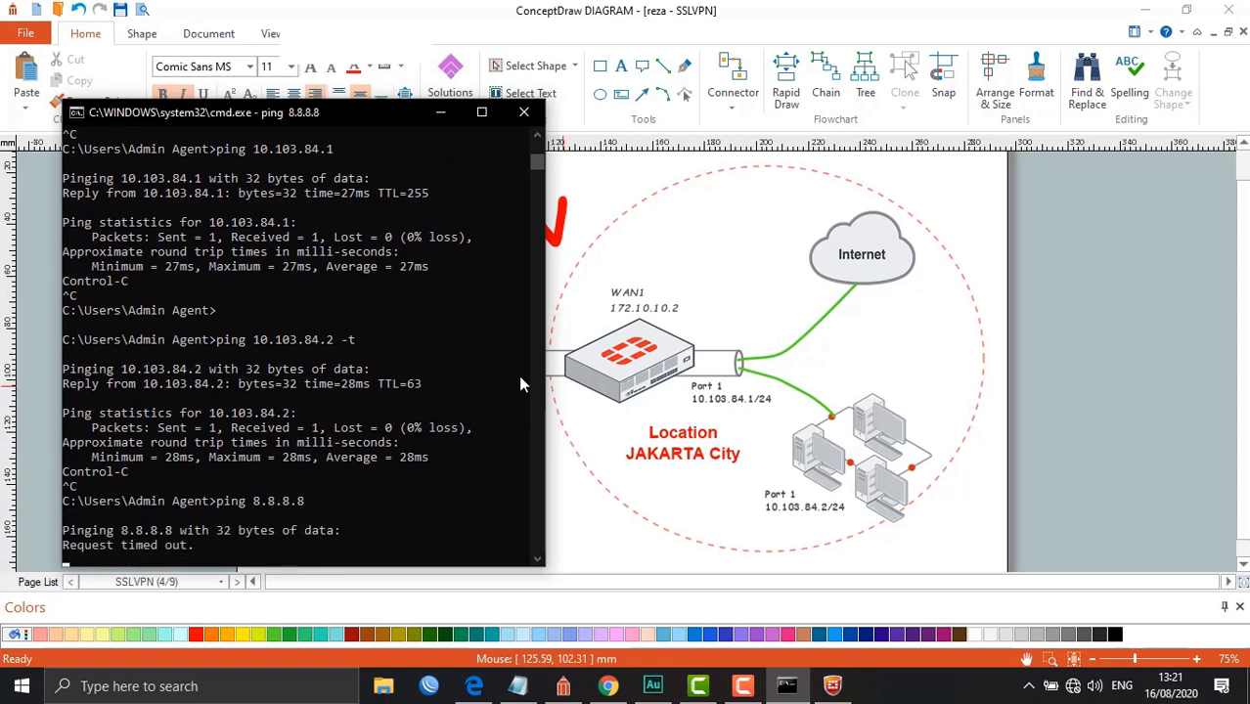
key(ctrl+c)
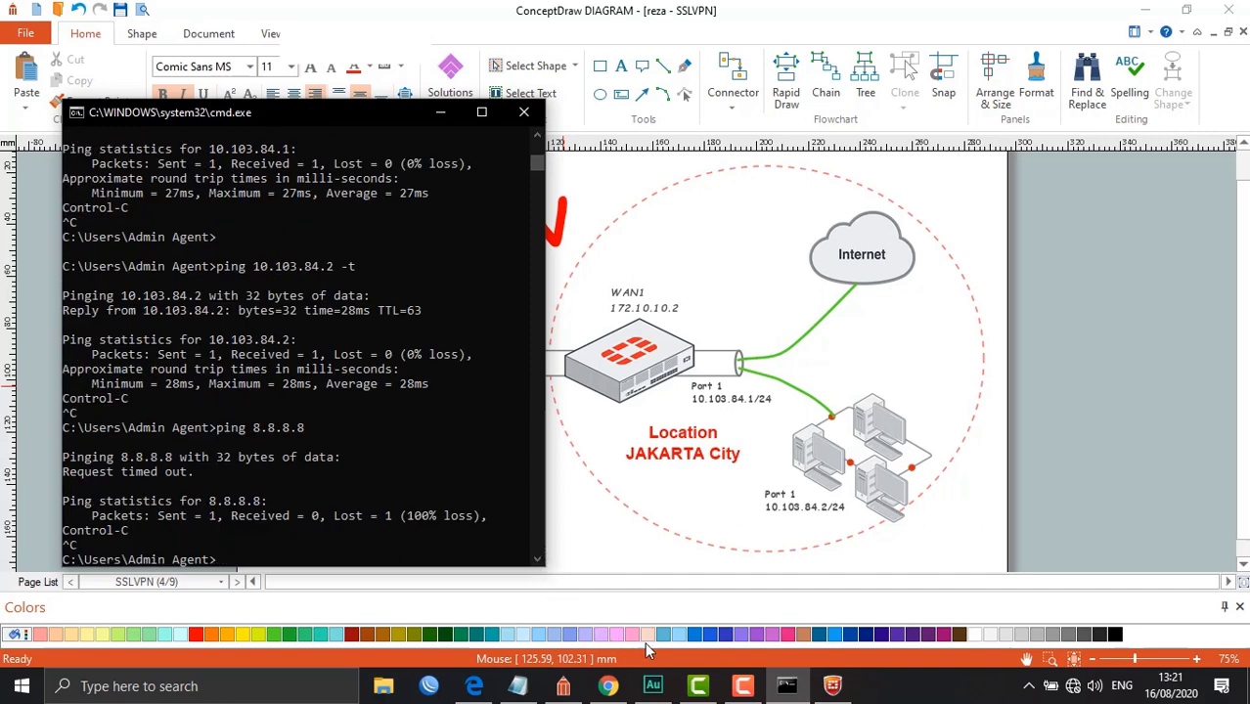
click(475, 690)
double_click(591, 356)
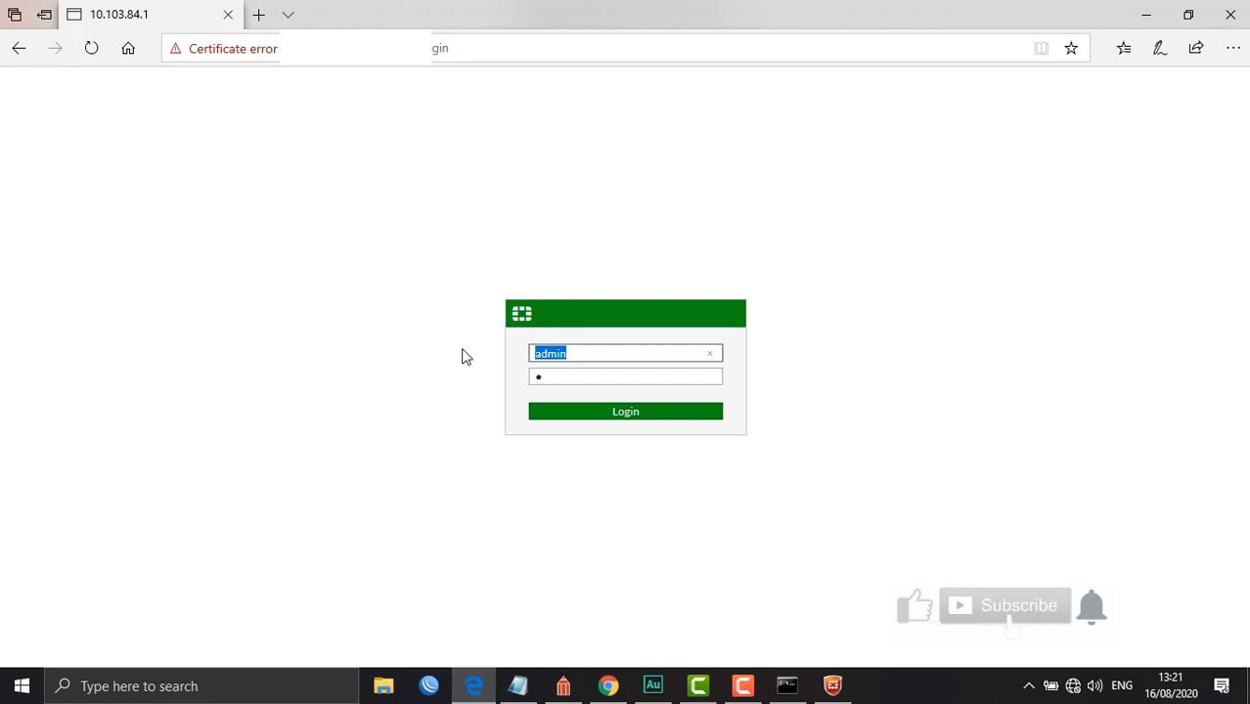
Create a new IPv4 policy named 'SSL TO WAN' with the SSL-VPN tunnel as incoming interface
click(42, 233)
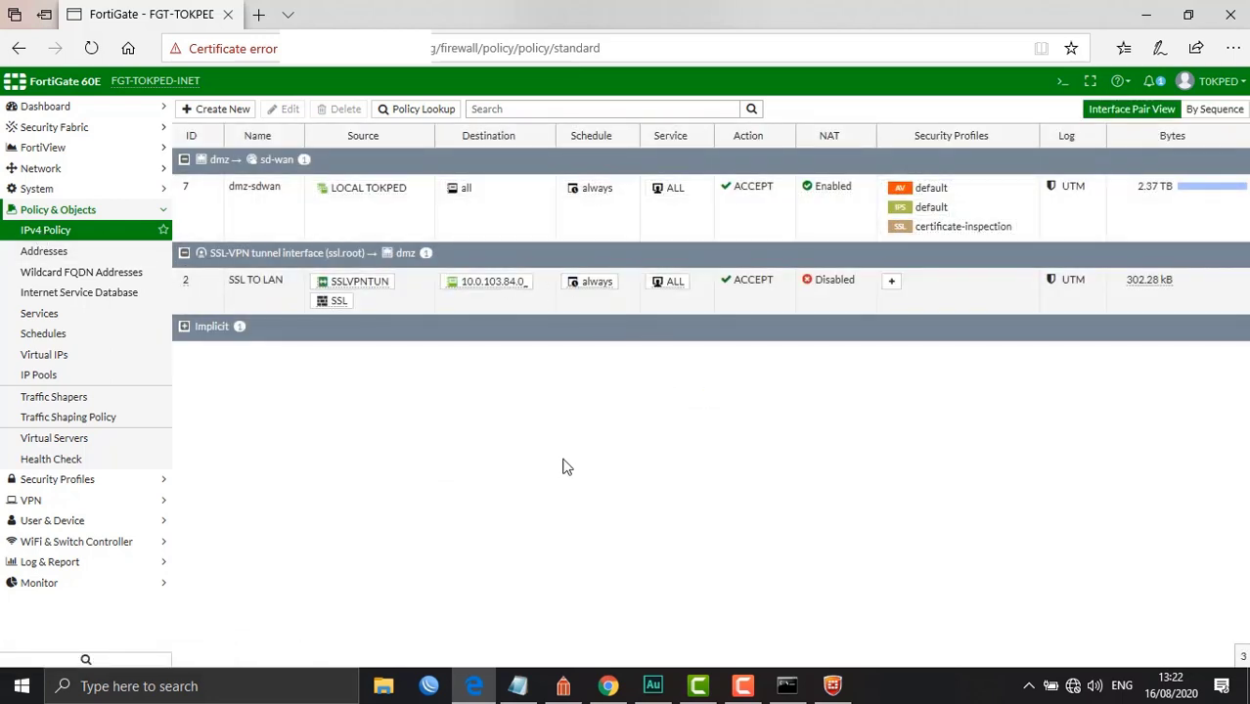
click(235, 112)
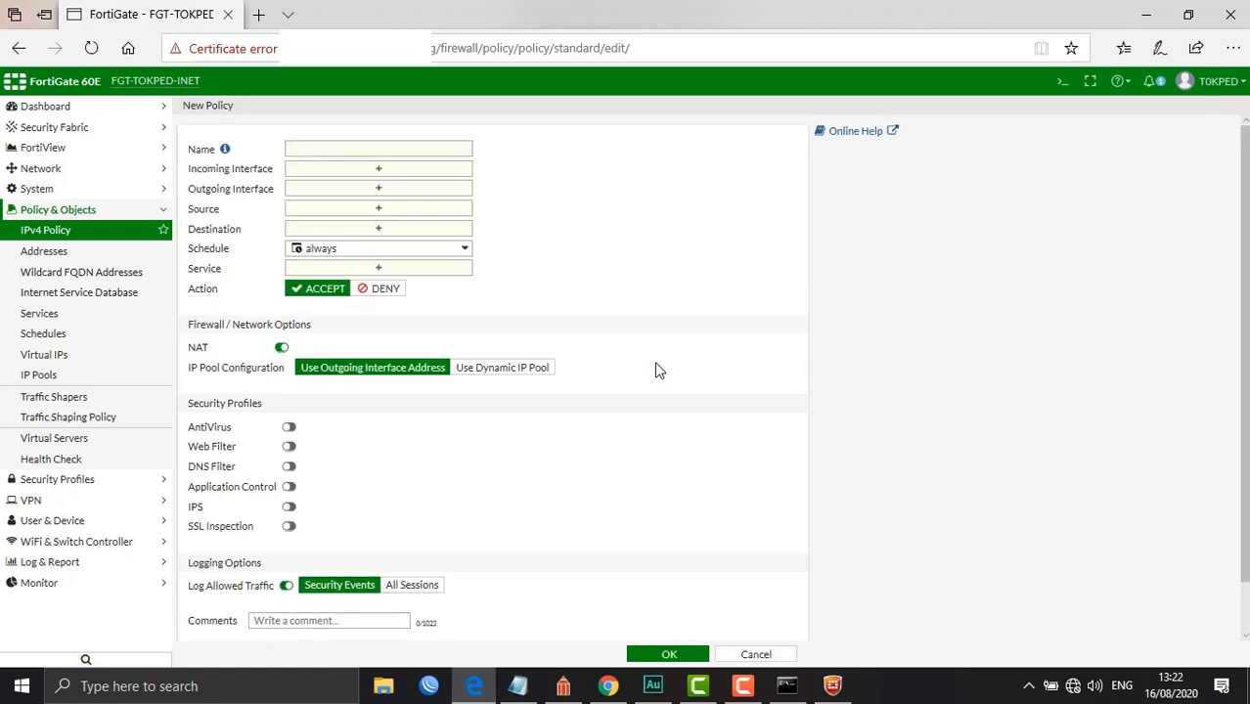
click(341, 145)
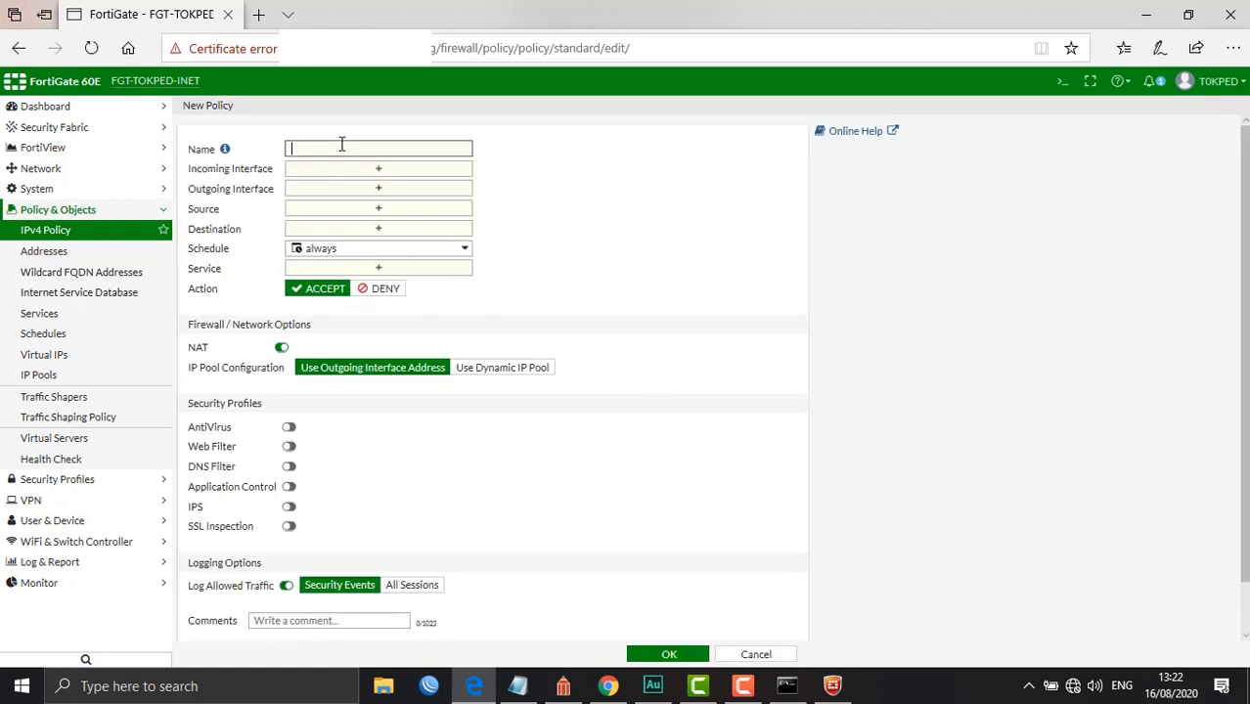
text(SSL TO WAN)
click(413, 169)
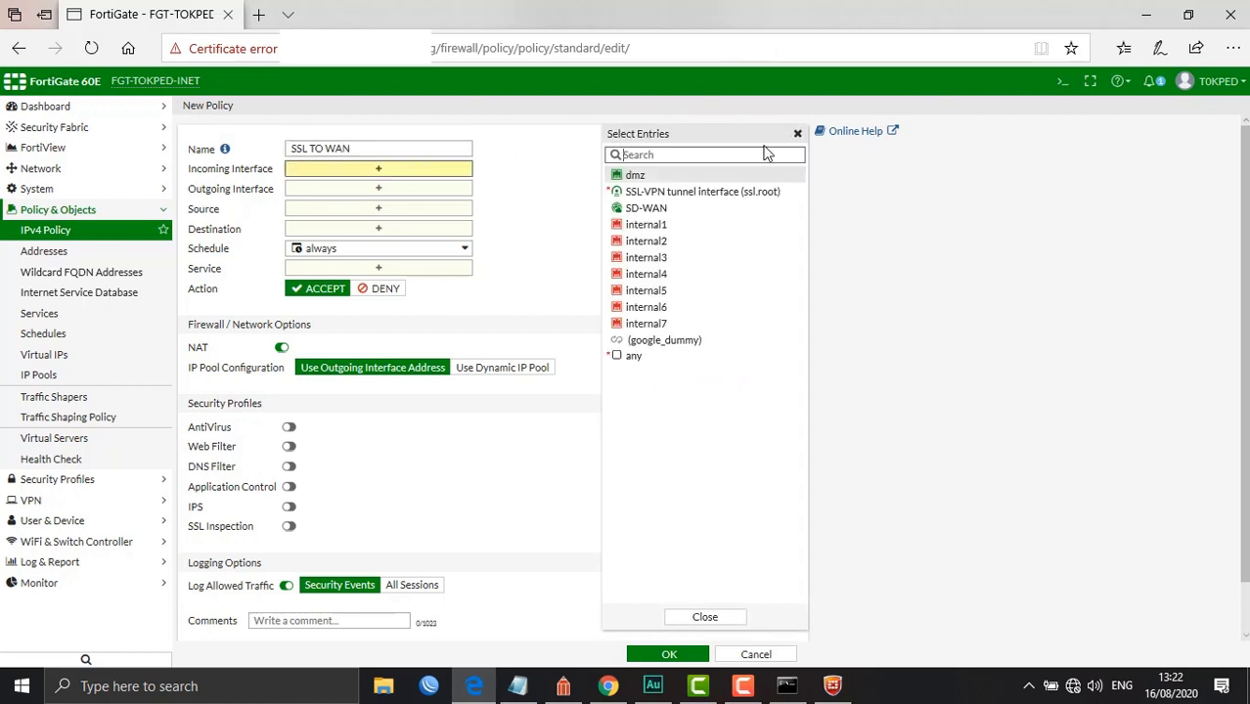
click(703, 192)
Set the outgoing interface to SD-WAN and the source to SSLVPNTUN and the SSL group
click(432, 203)
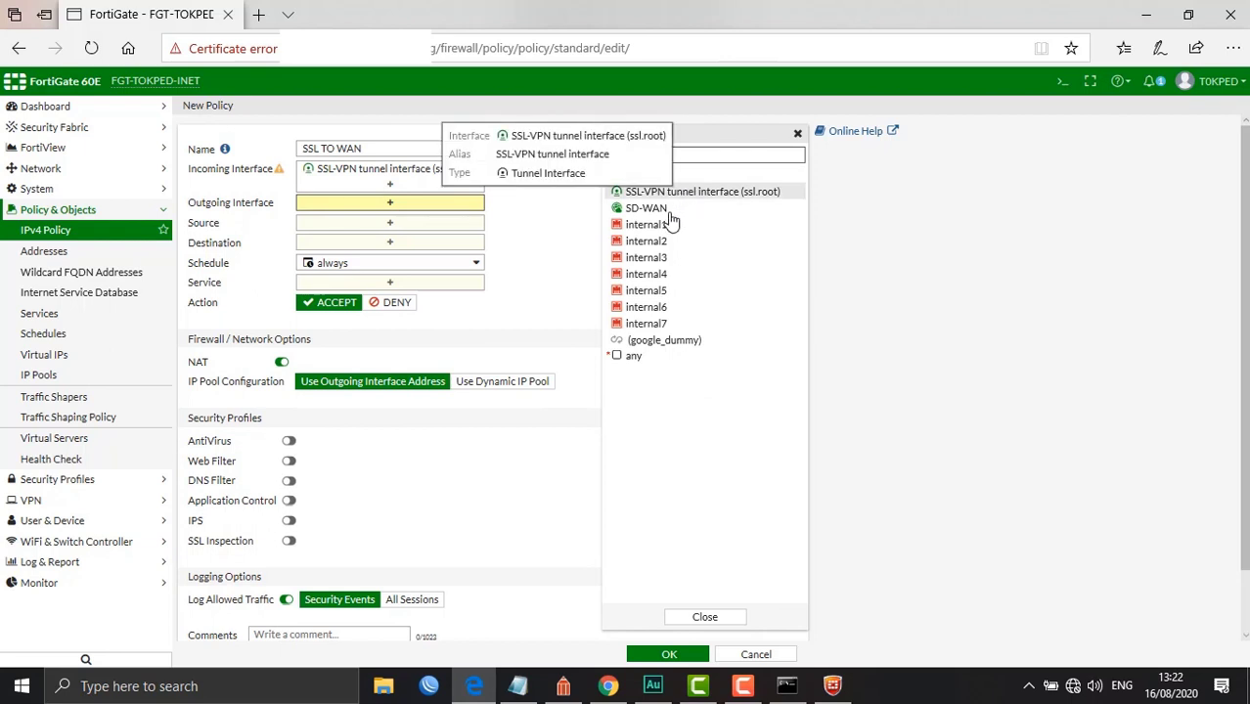
mouse_move(664, 221)
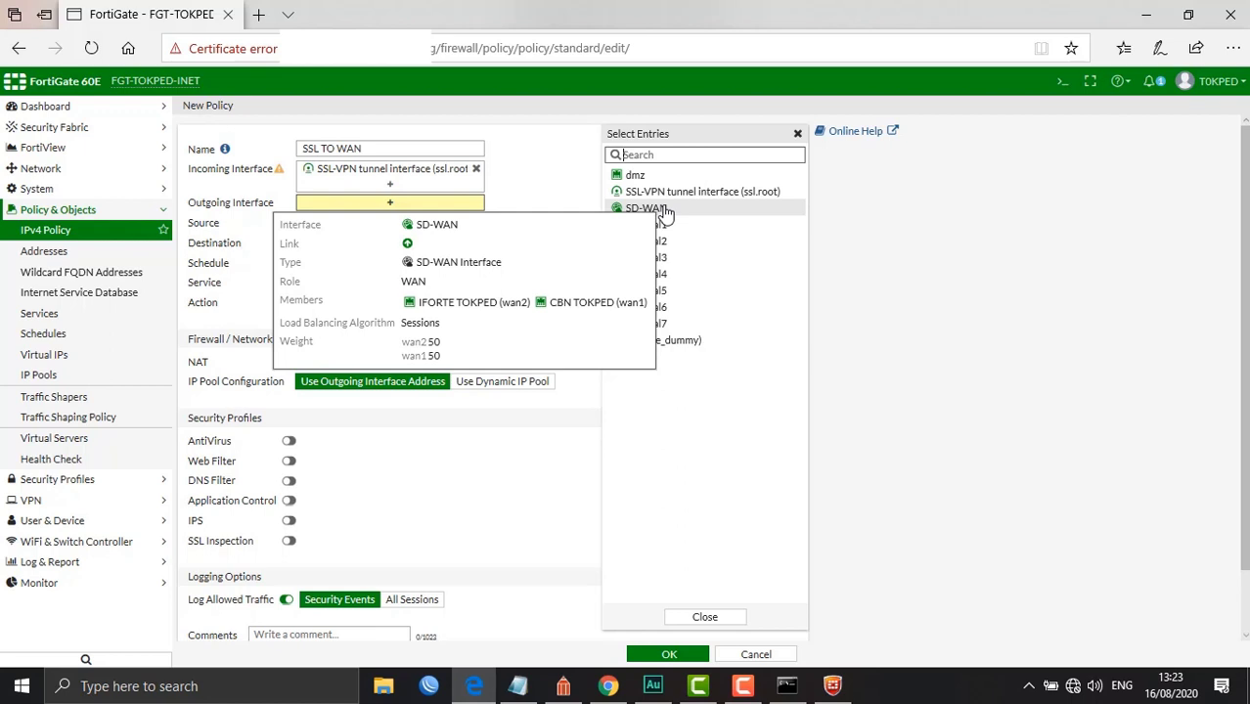
click(662, 211)
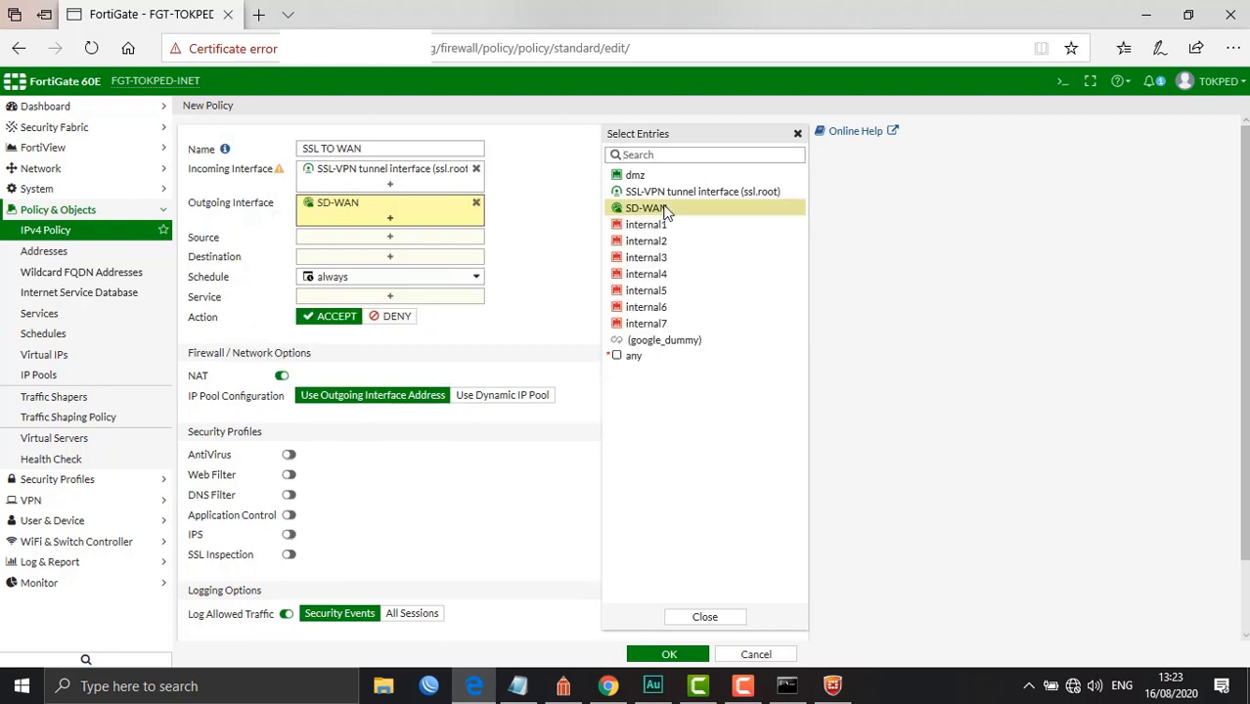
click(443, 240)
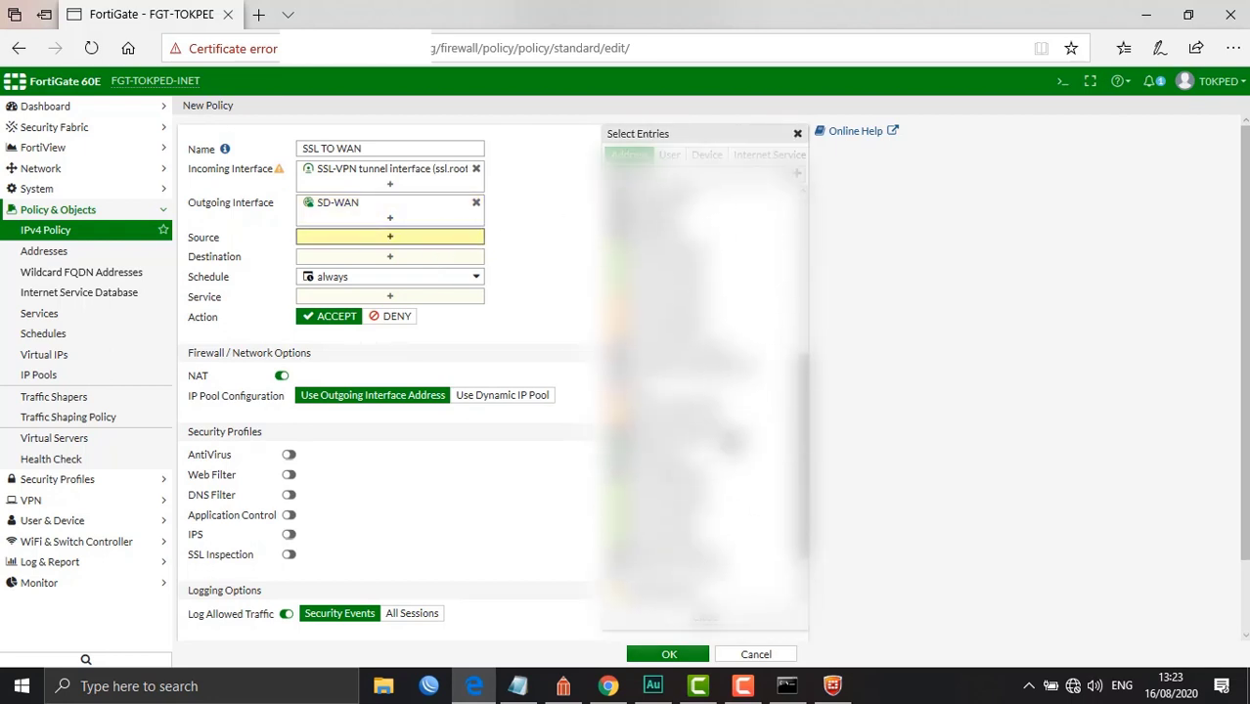
scroll(391, 372, down, 2)
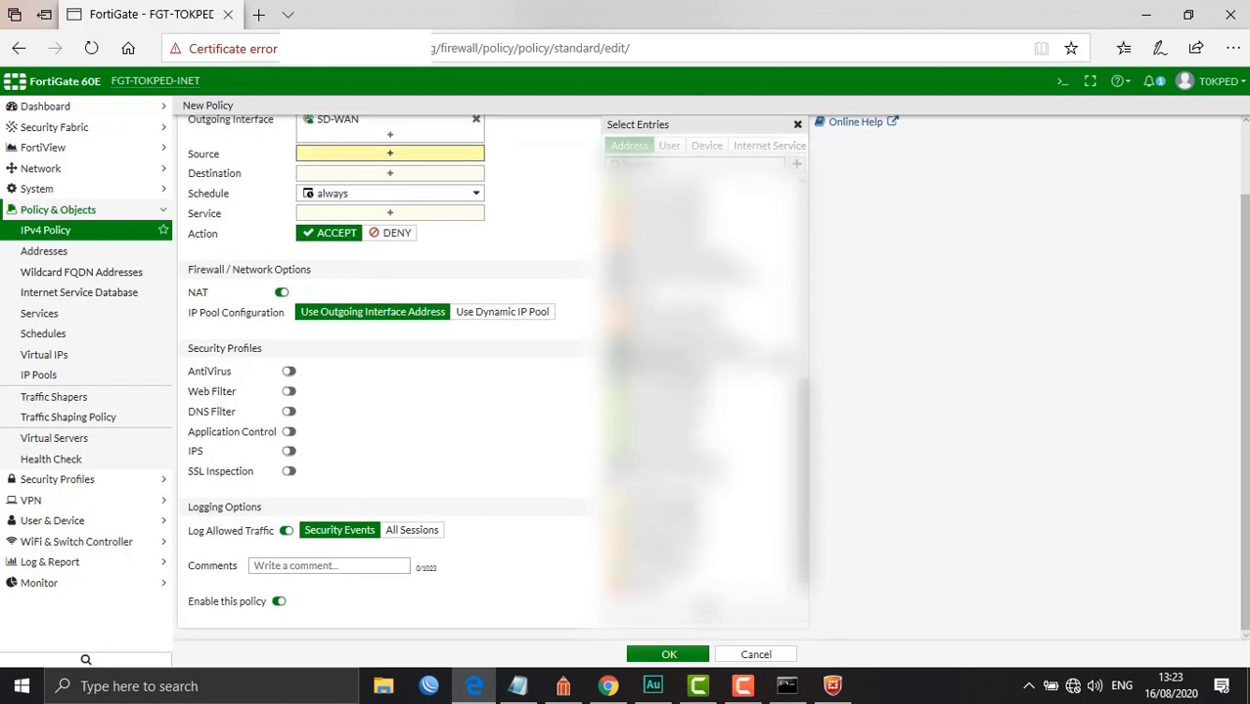
click(665, 360)
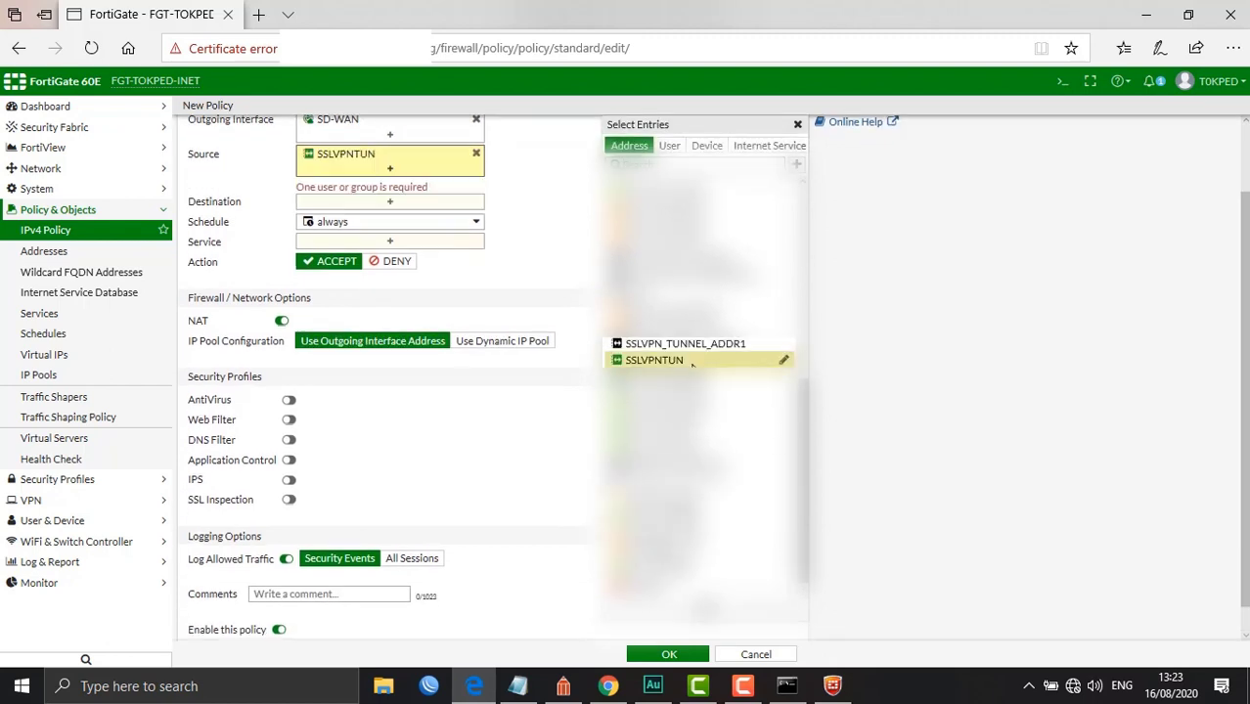
click(669, 144)
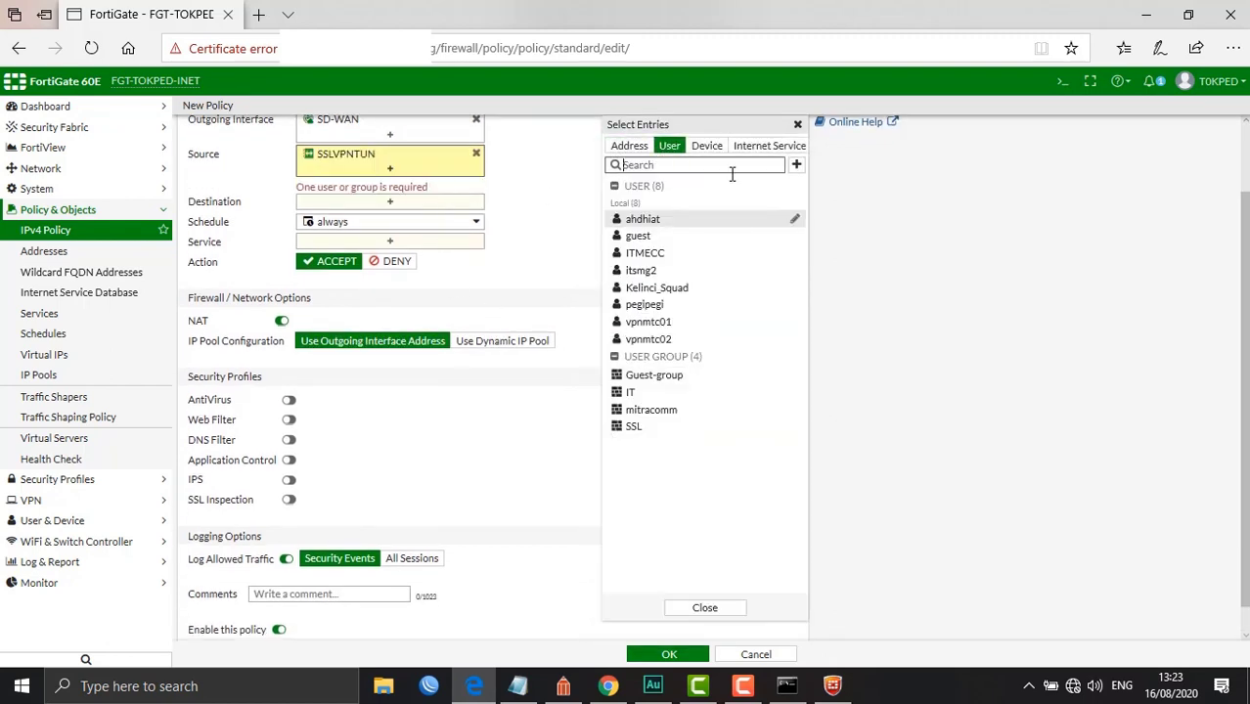
click(636, 428)
Set destination all and service ALL, save the policy, and expand the tunnel-to-sd-wan group
click(408, 204)
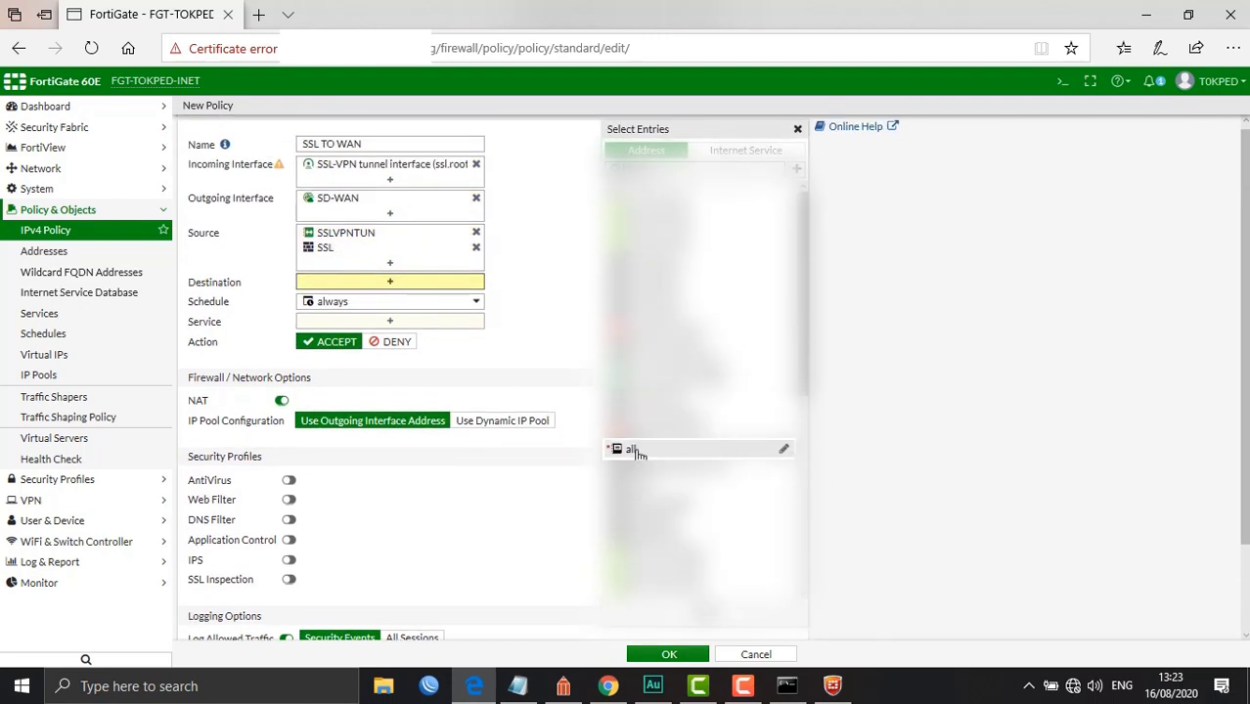
click(626, 448)
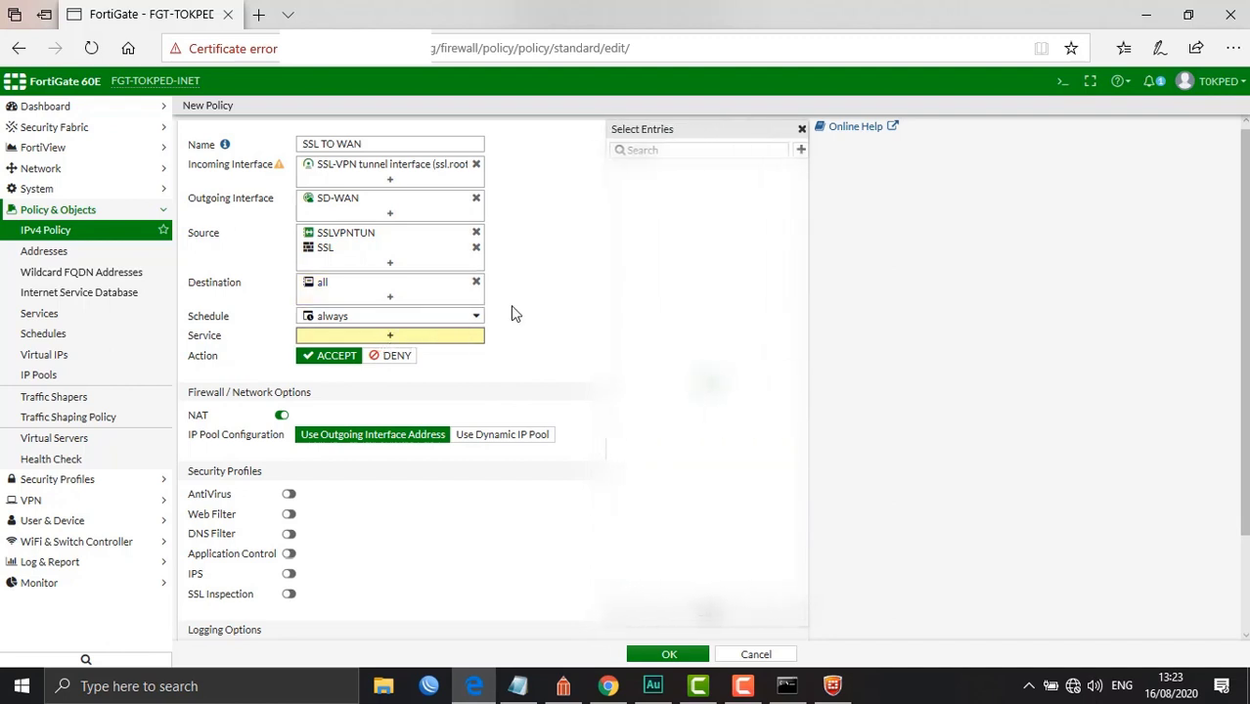
click(633, 203)
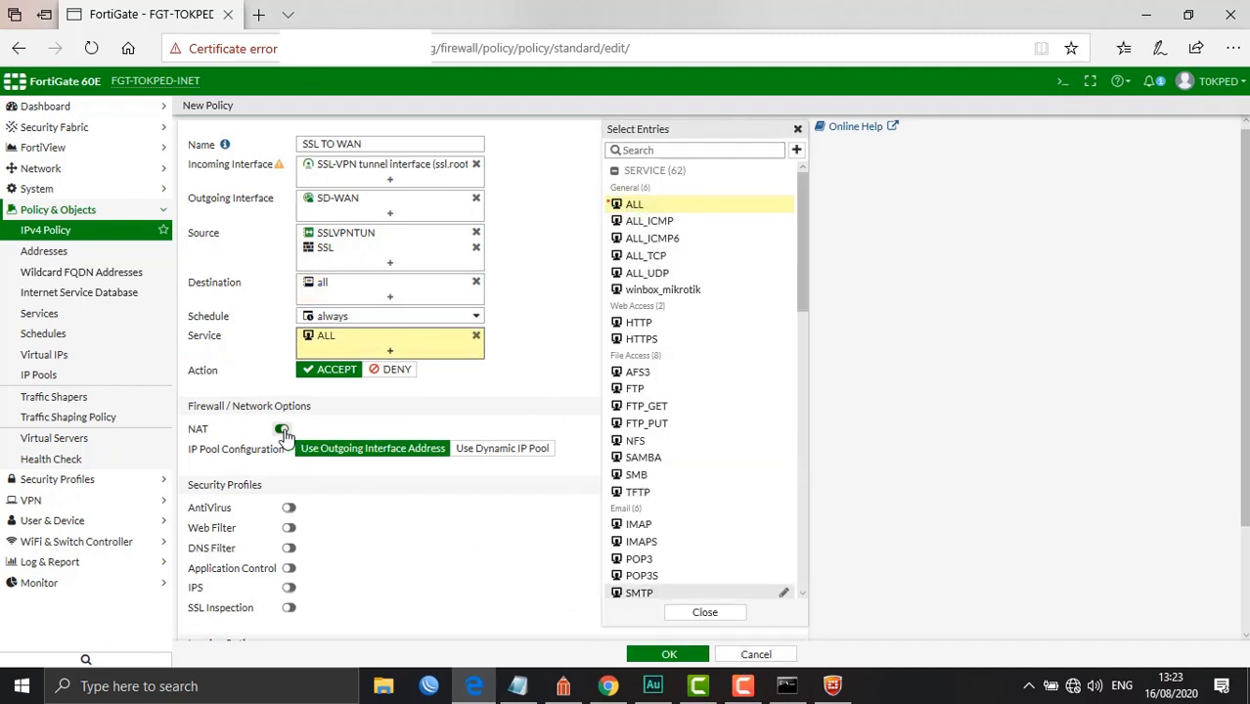
scroll(424, 418, down, 3)
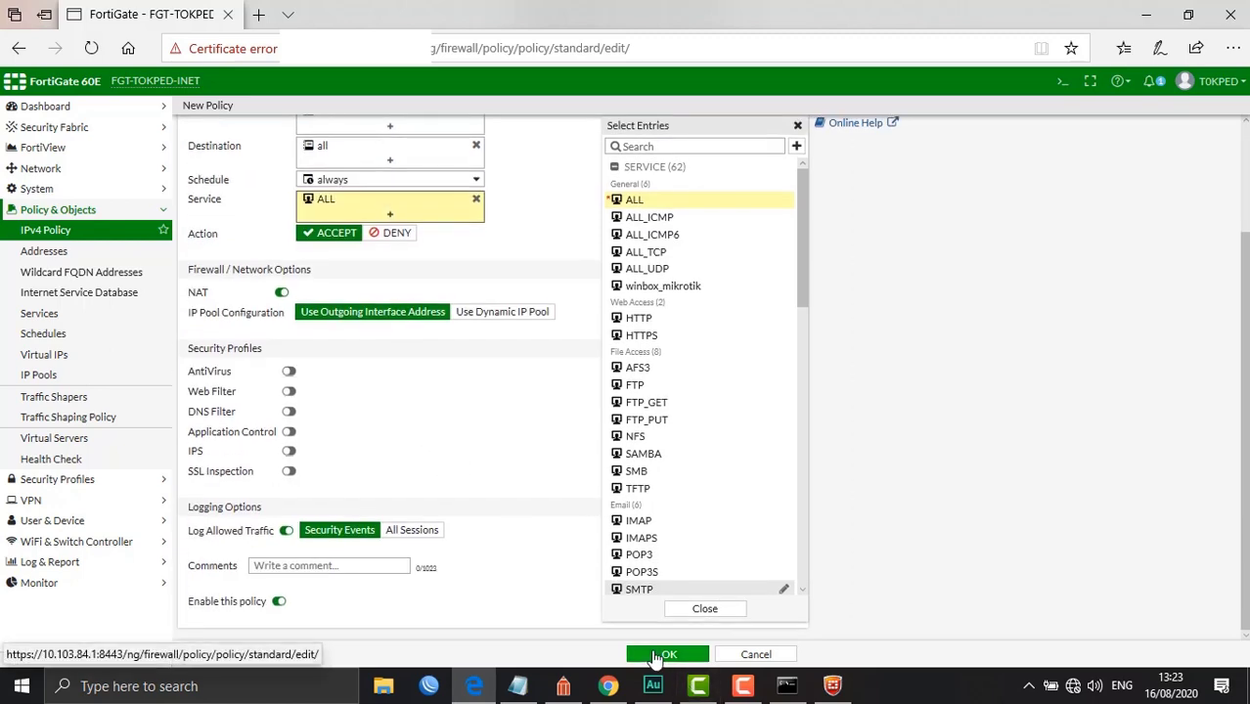
click(655, 655)
click(1038, 209)
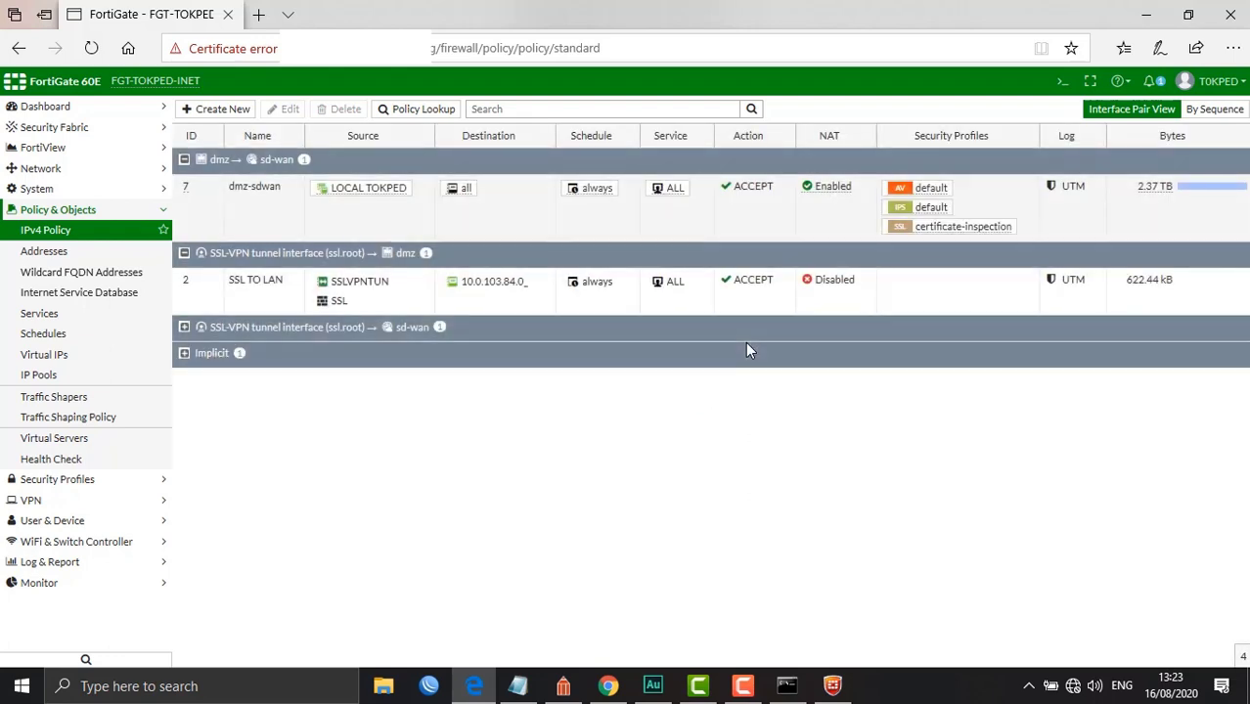
click(185, 327)
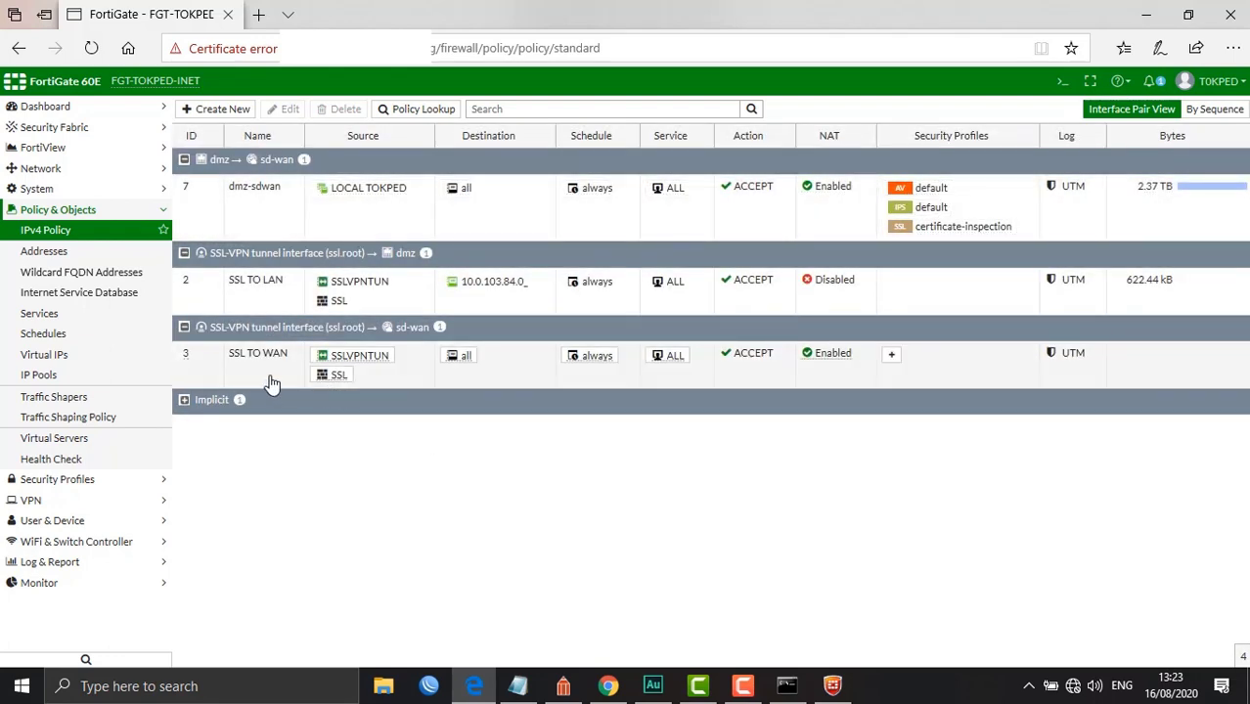
click(787, 685)
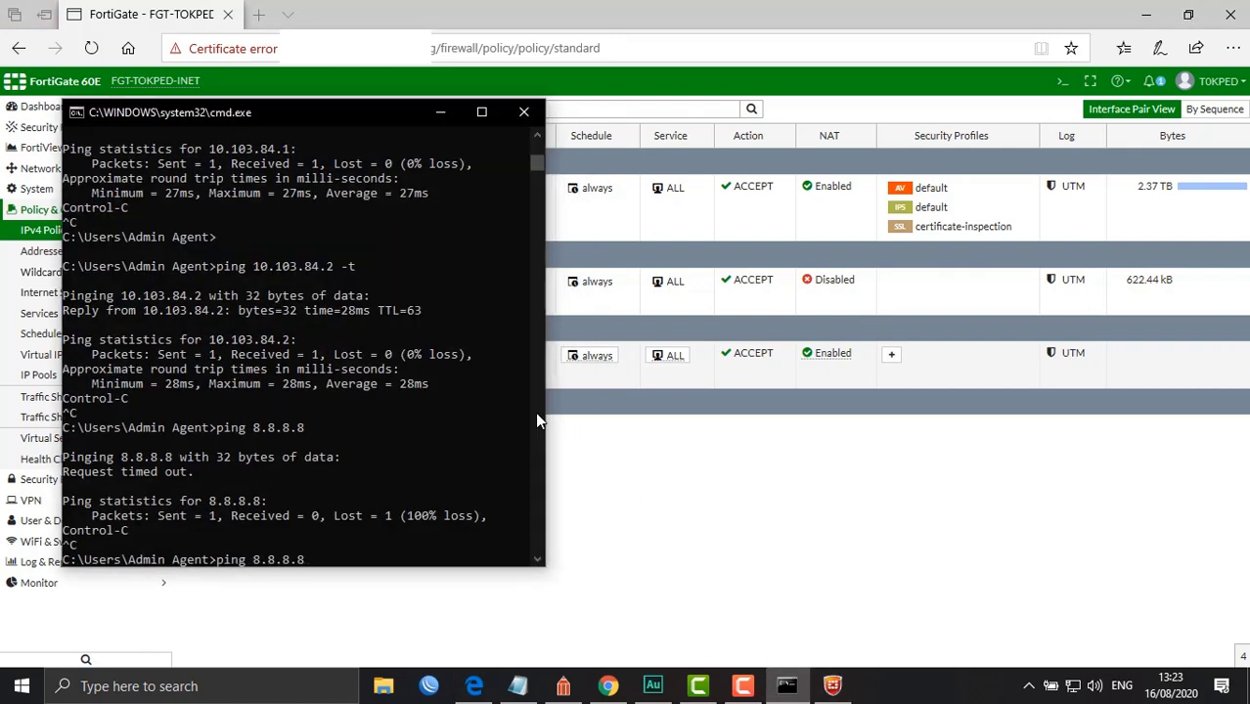
Ping 8.8.8.8 with 0% loss and keep a continuous -t ping running
key(Return)
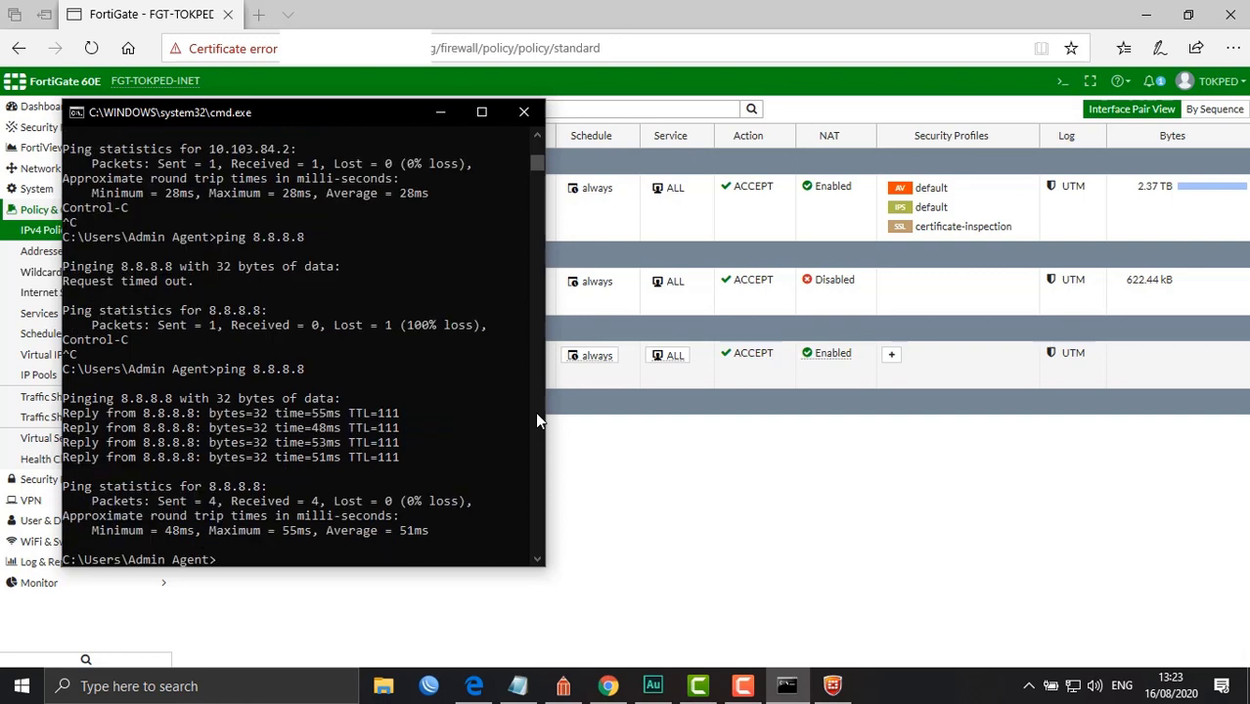
key(Up)
text(-t)
key(Return)
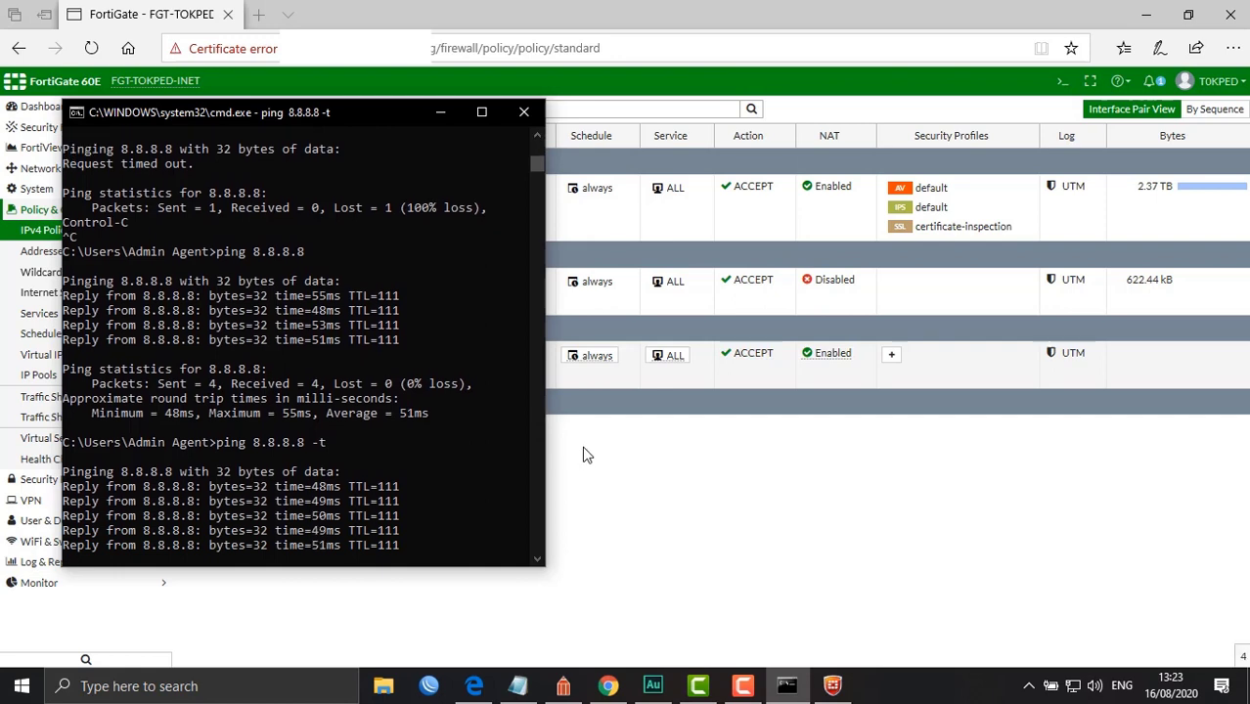
click(682, 483)
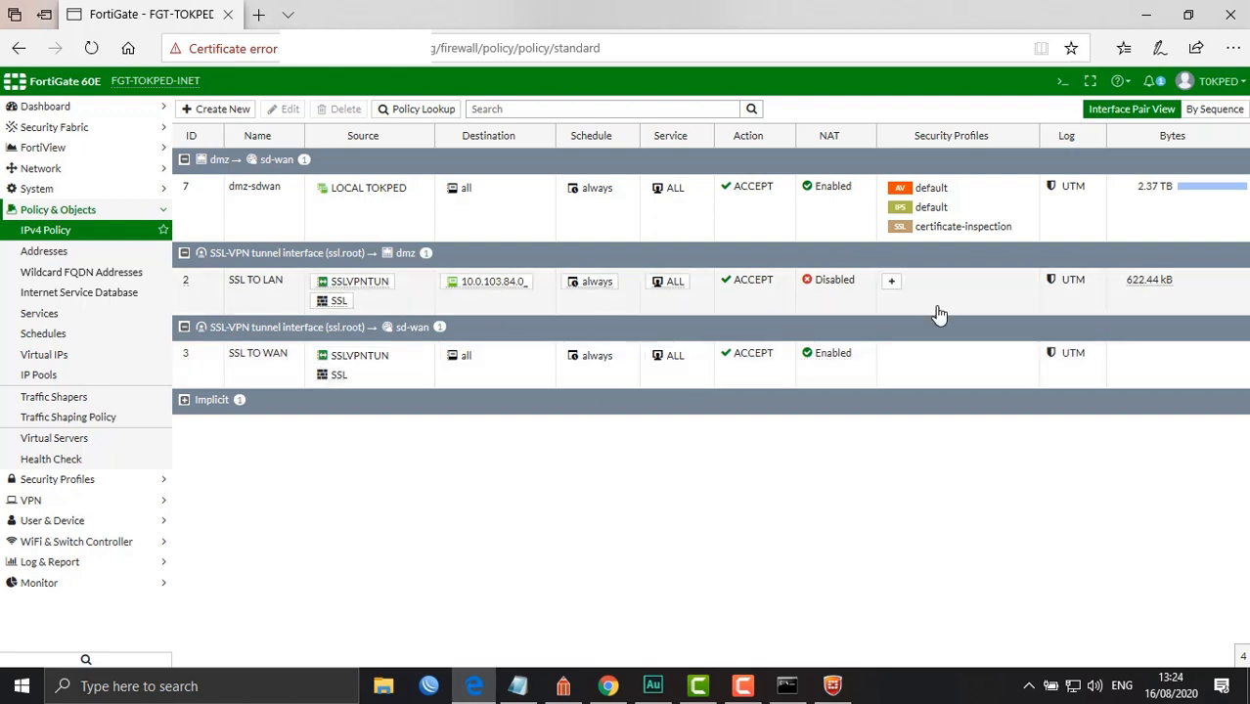
Refresh the policy list to update its byte counters while the ping keeps running
mouse_move(1141, 290)
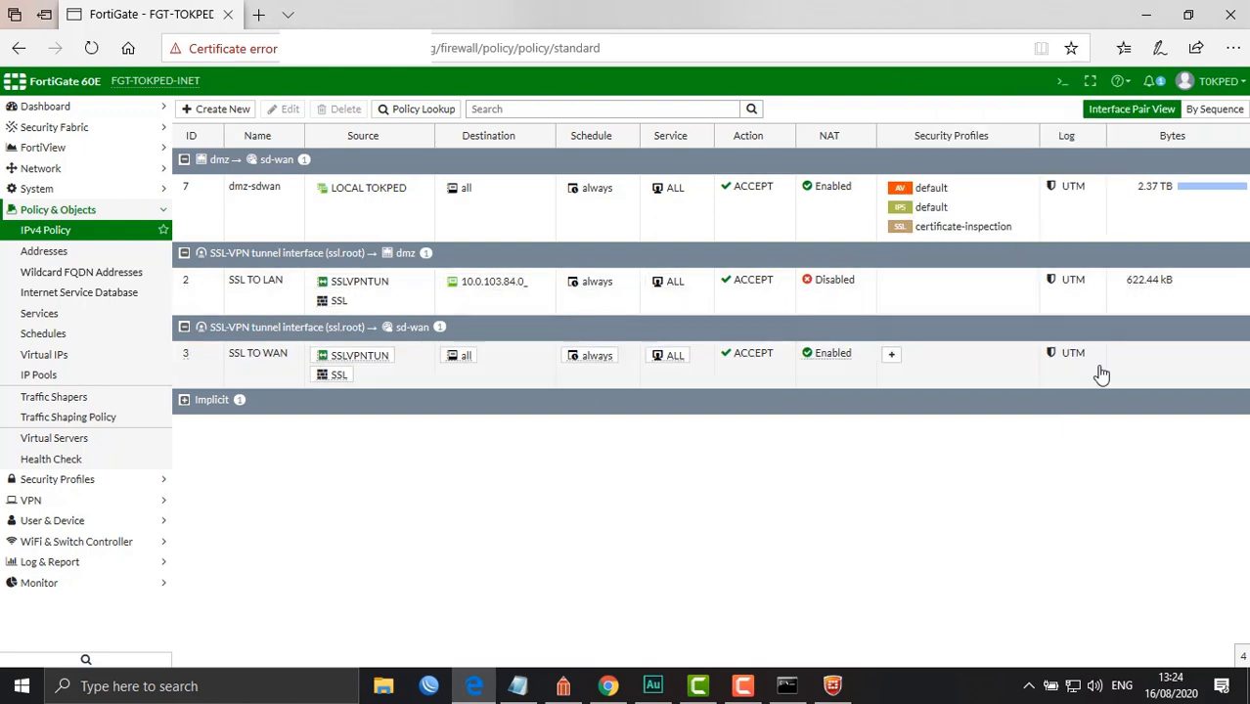
click(91, 48)
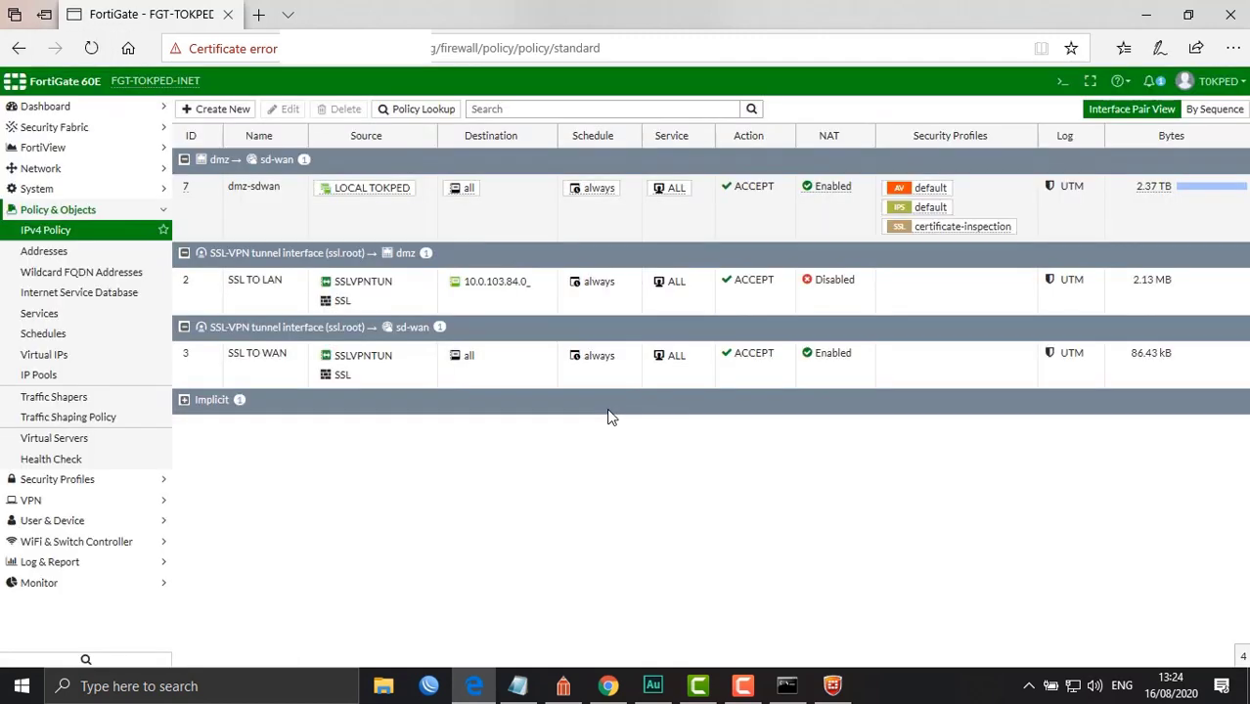
click(794, 688)
click(548, 592)
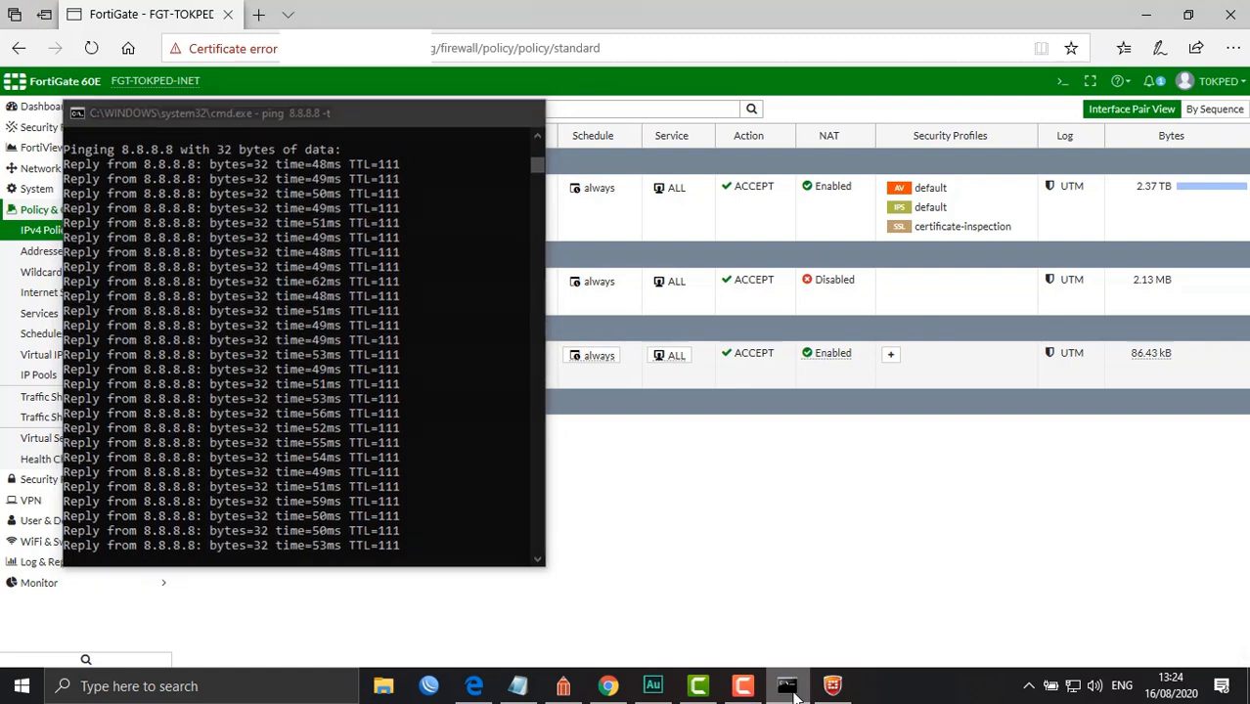
Check the SSL-VPN Monitor showing one active tunnel at 192.168.7.2, then the Windows network list
click(93, 584)
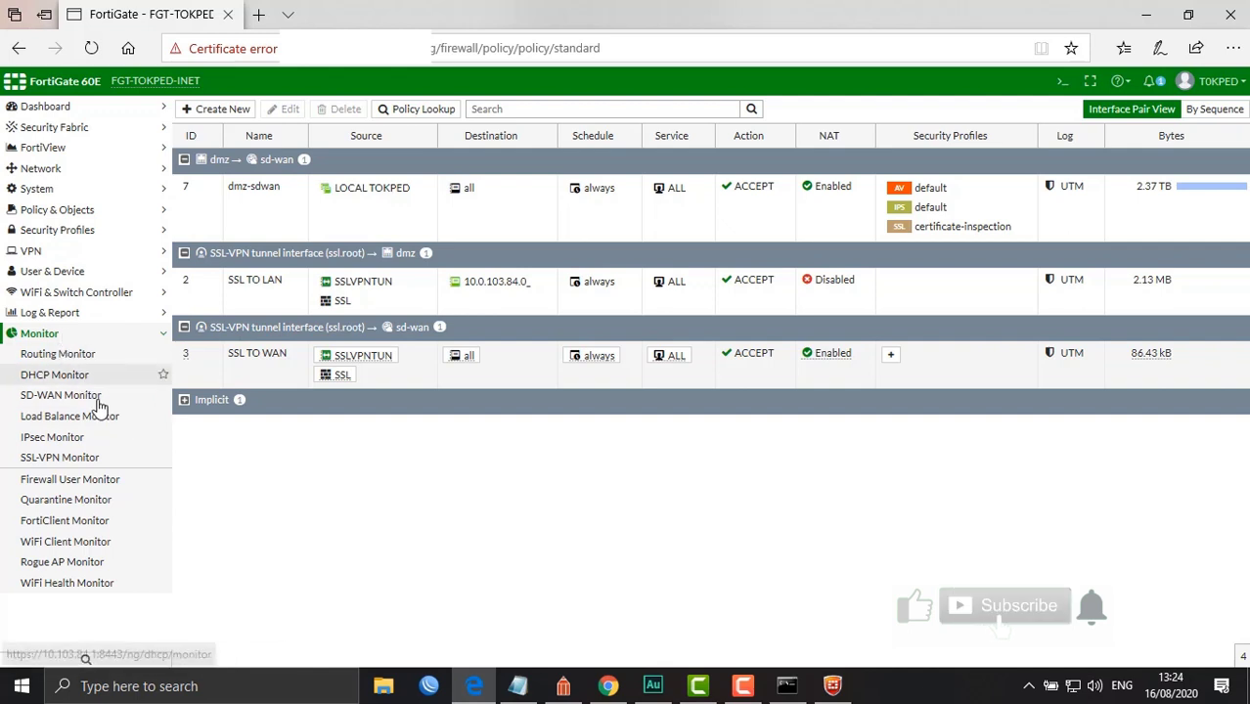
click(85, 467)
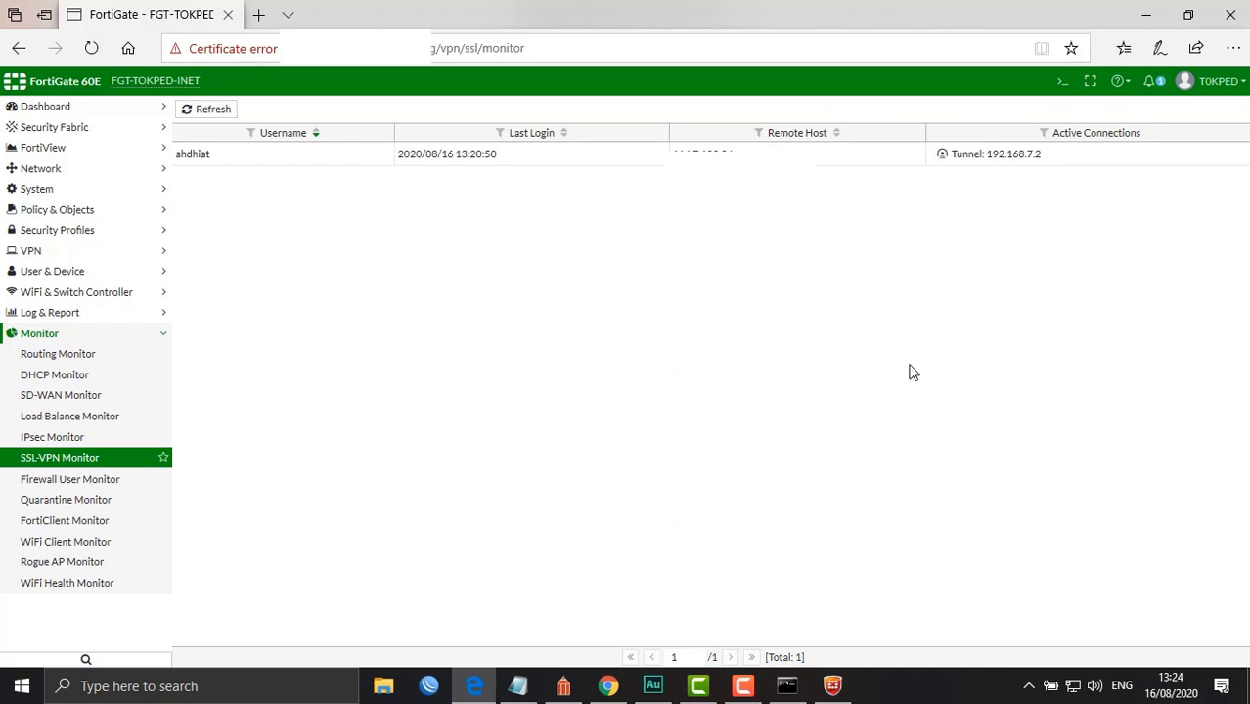
click(1071, 686)
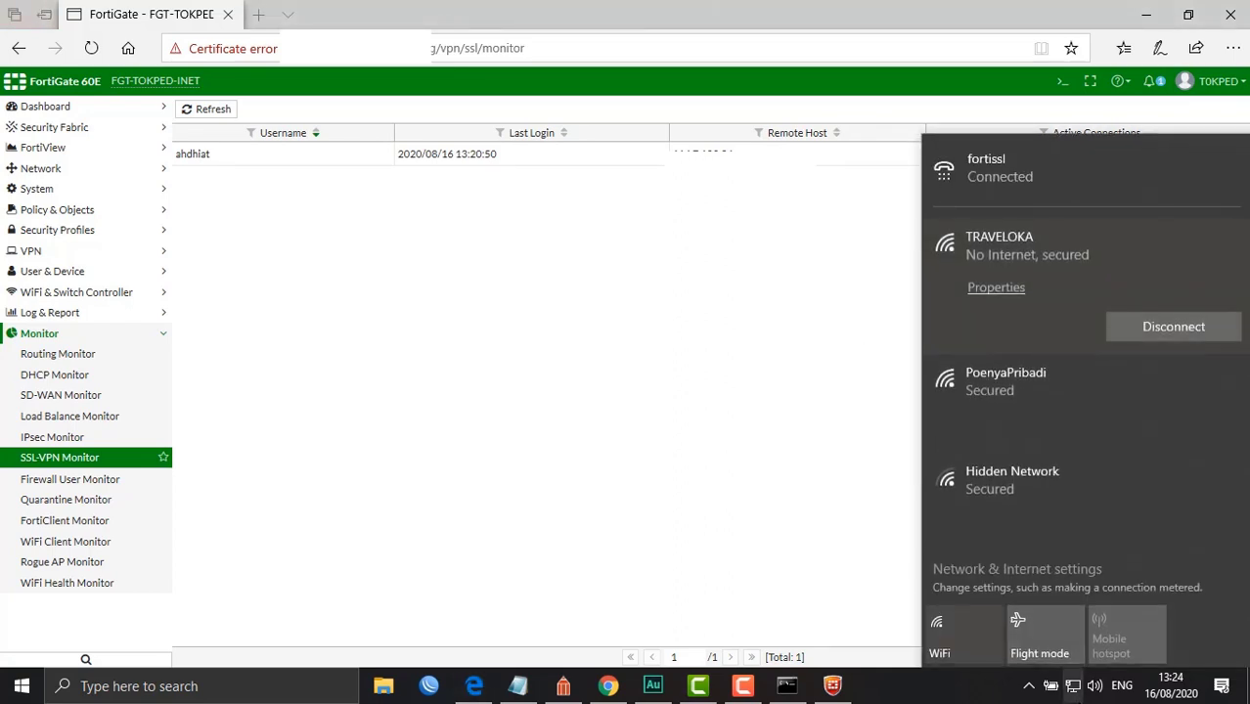
click(1071, 685)
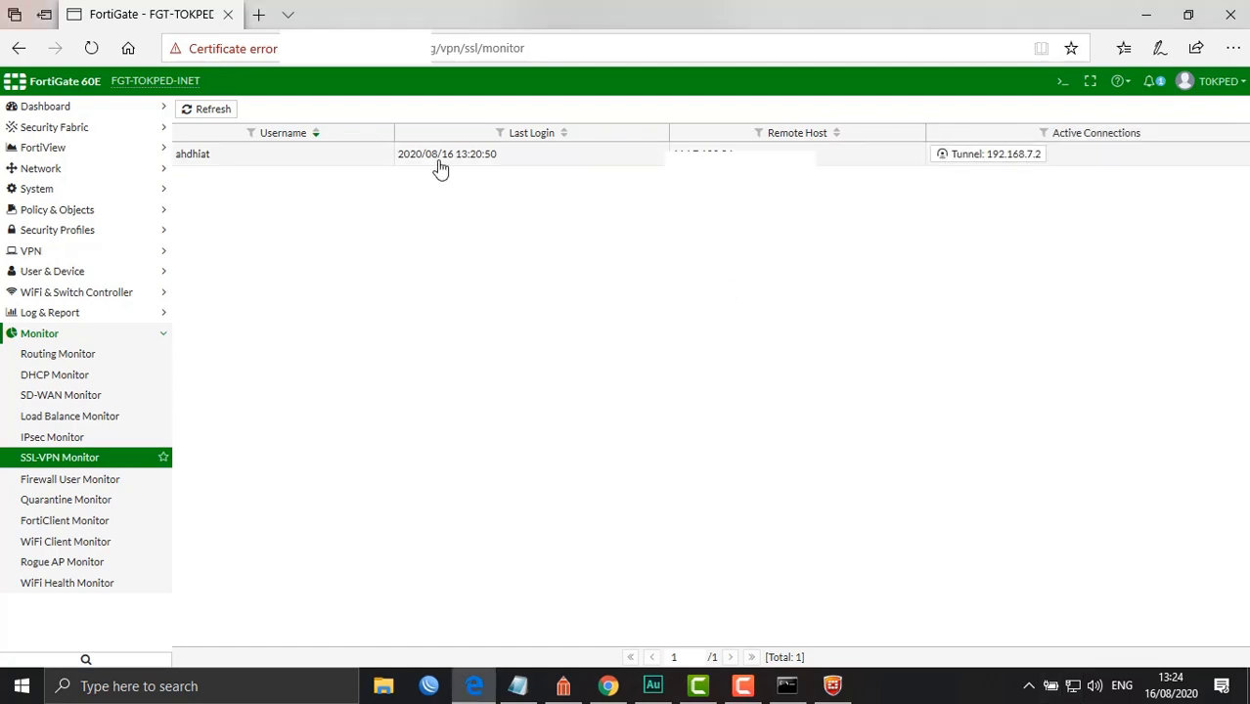
click(607, 686)
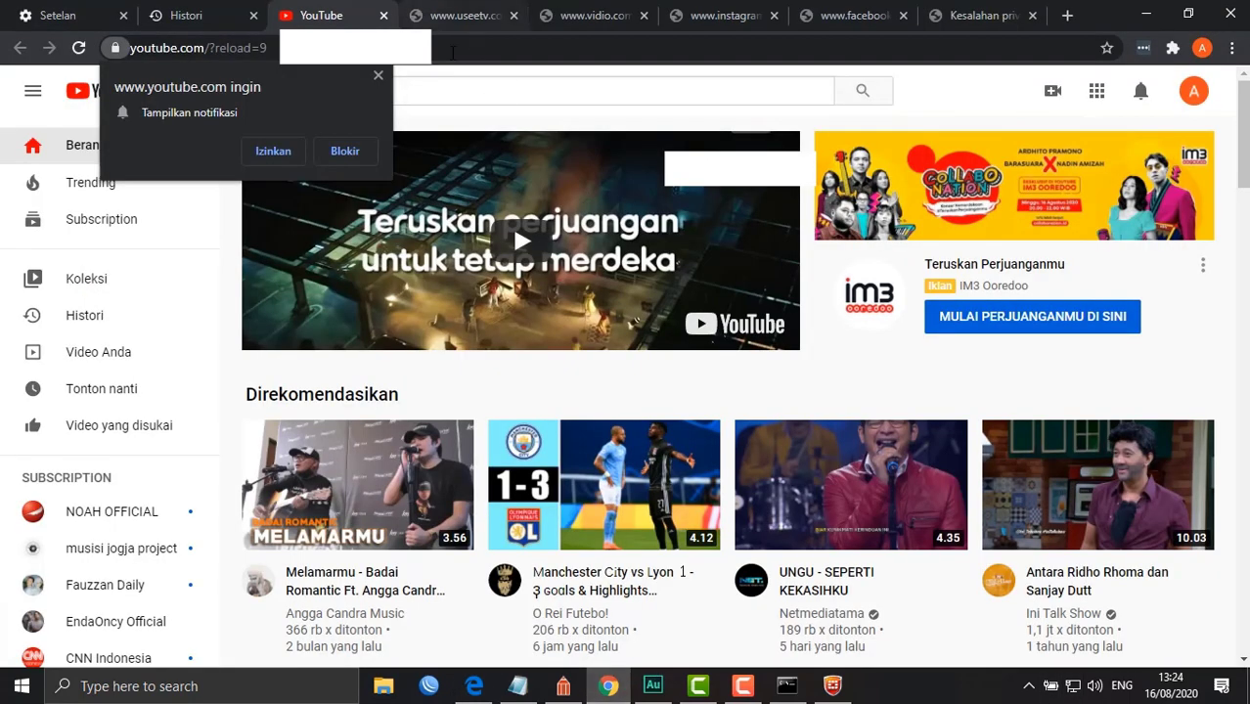
Open the 'TAI KUCING IDEALISME' podcast video on YouTube and pause its Samsung ad
click(844, 476)
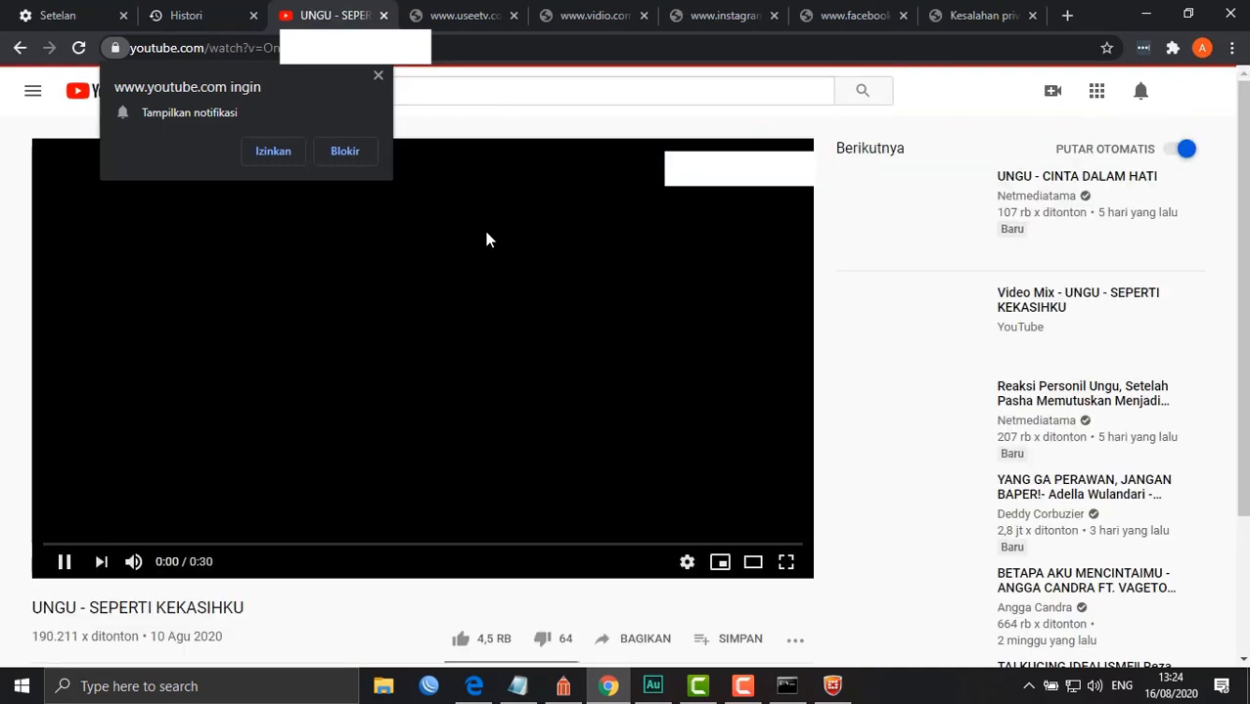
click(273, 154)
click(468, 326)
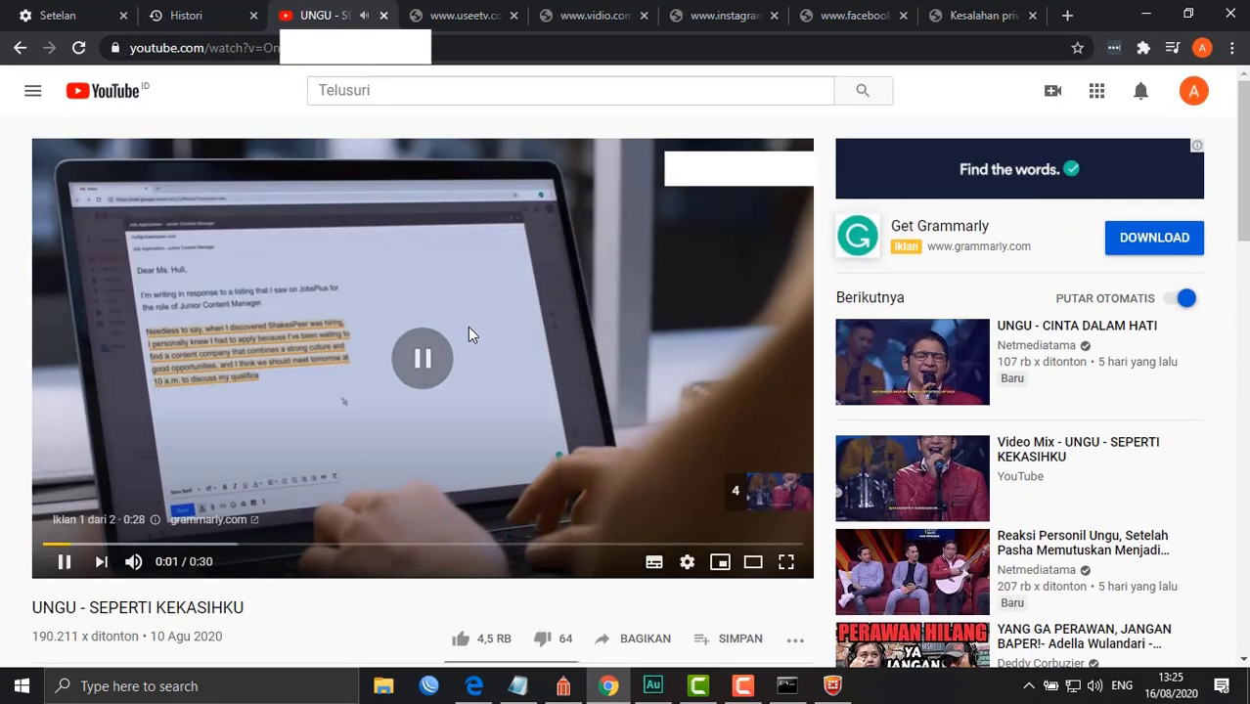
scroll(468, 325, down, 4)
click(887, 491)
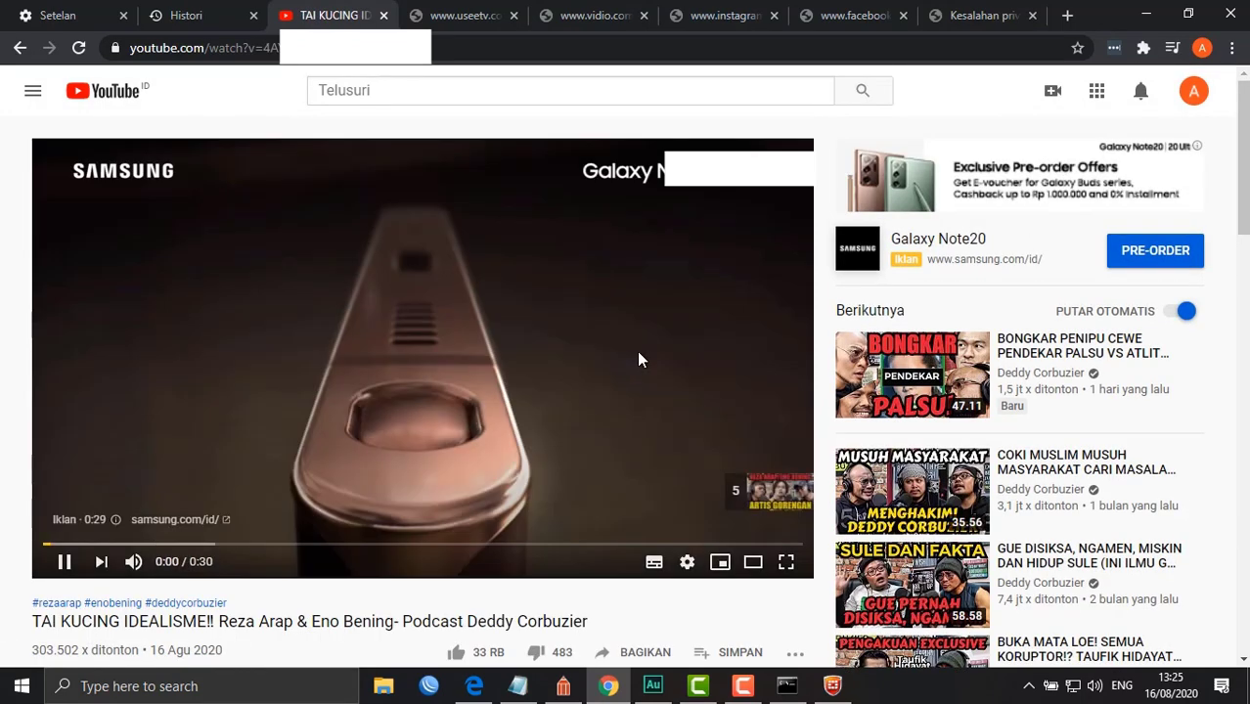
click(639, 354)
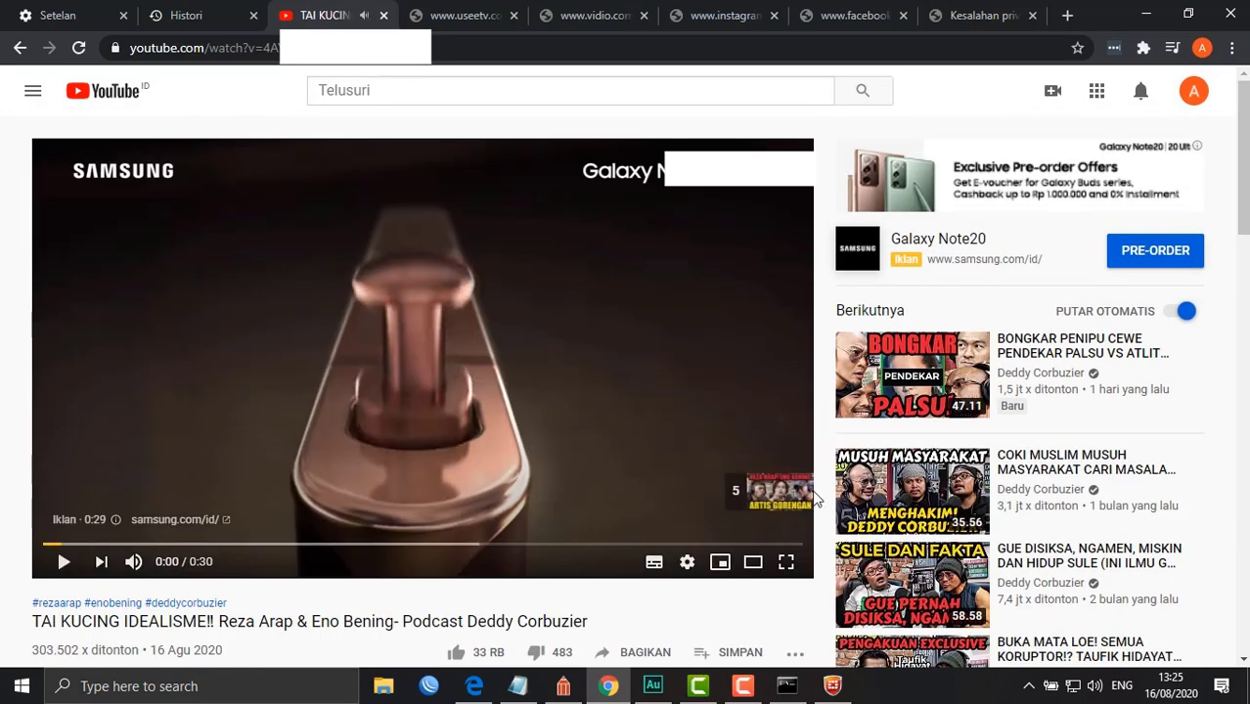
Browse the IPsec, Load Balance, SD-WAN, DHCP and Routing monitors and the empty IPsec Tunnels list
click(472, 688)
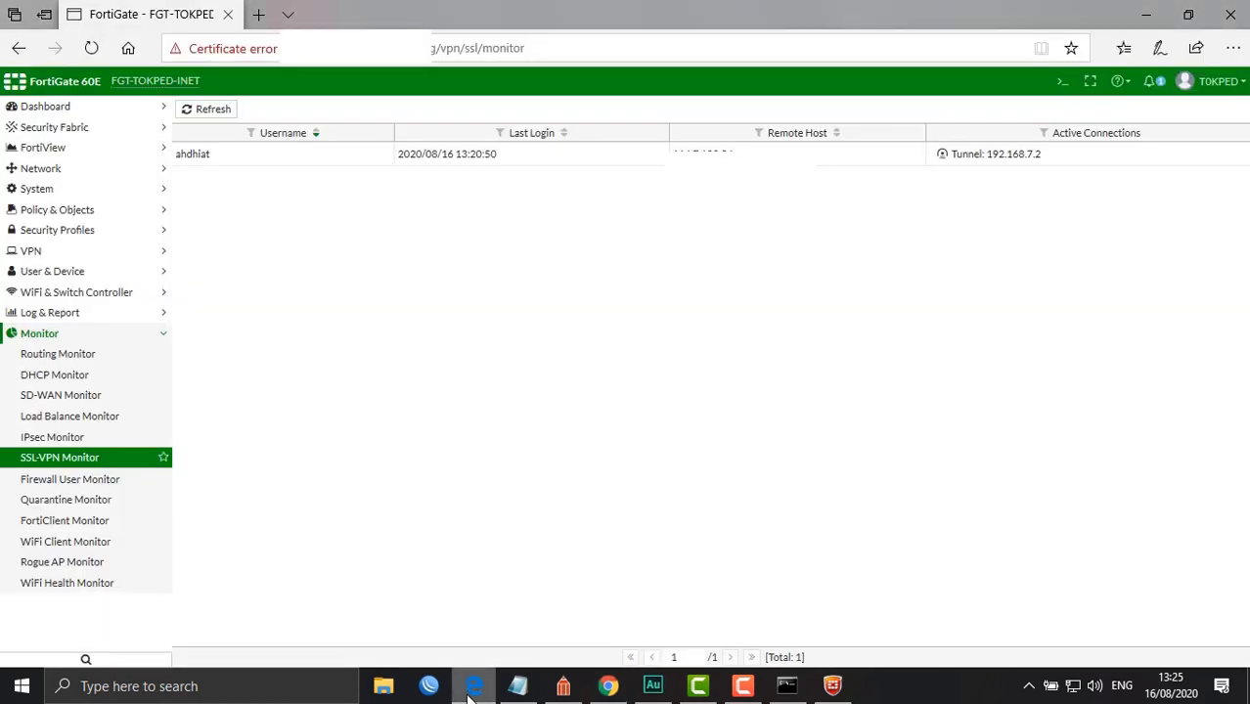
click(67, 437)
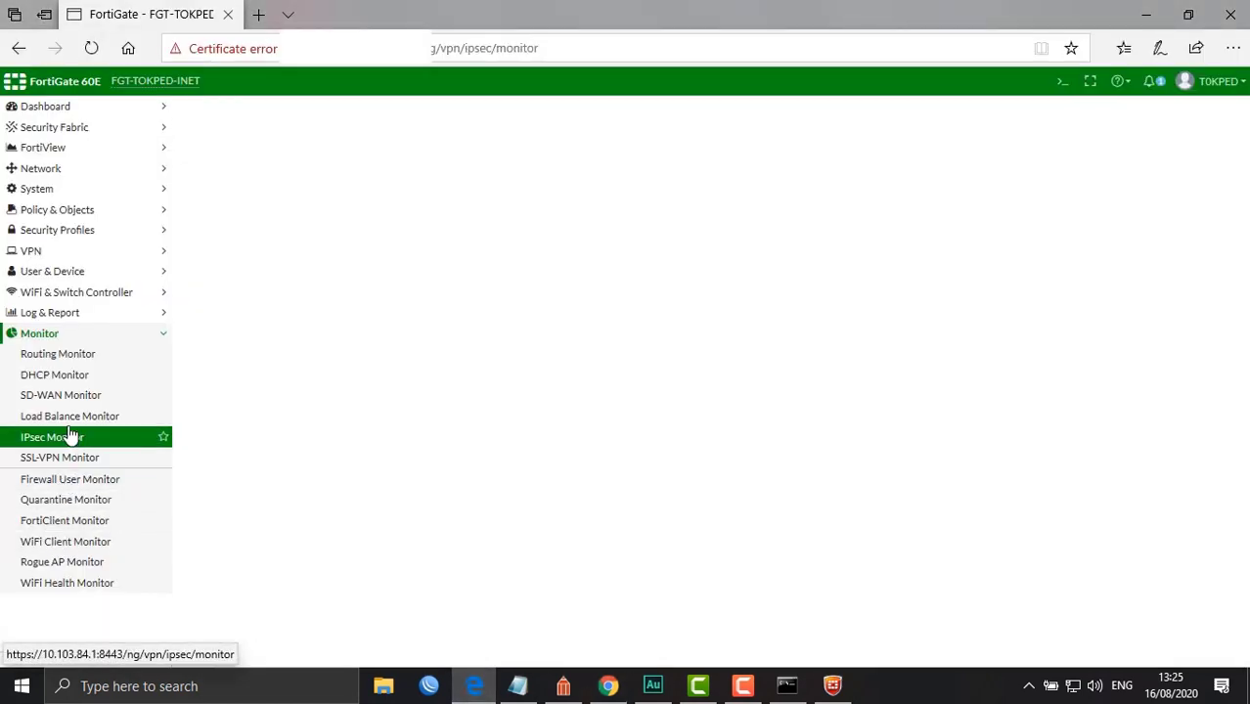
click(67, 415)
click(63, 395)
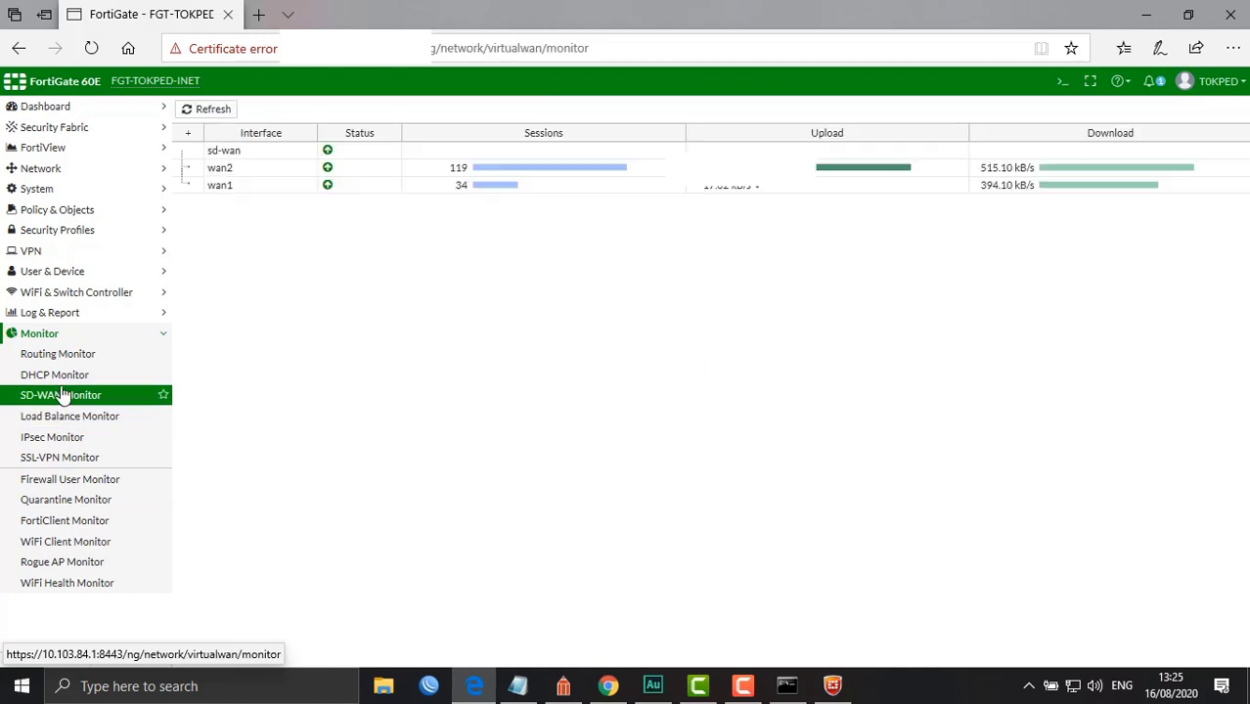
click(59, 376)
click(98, 359)
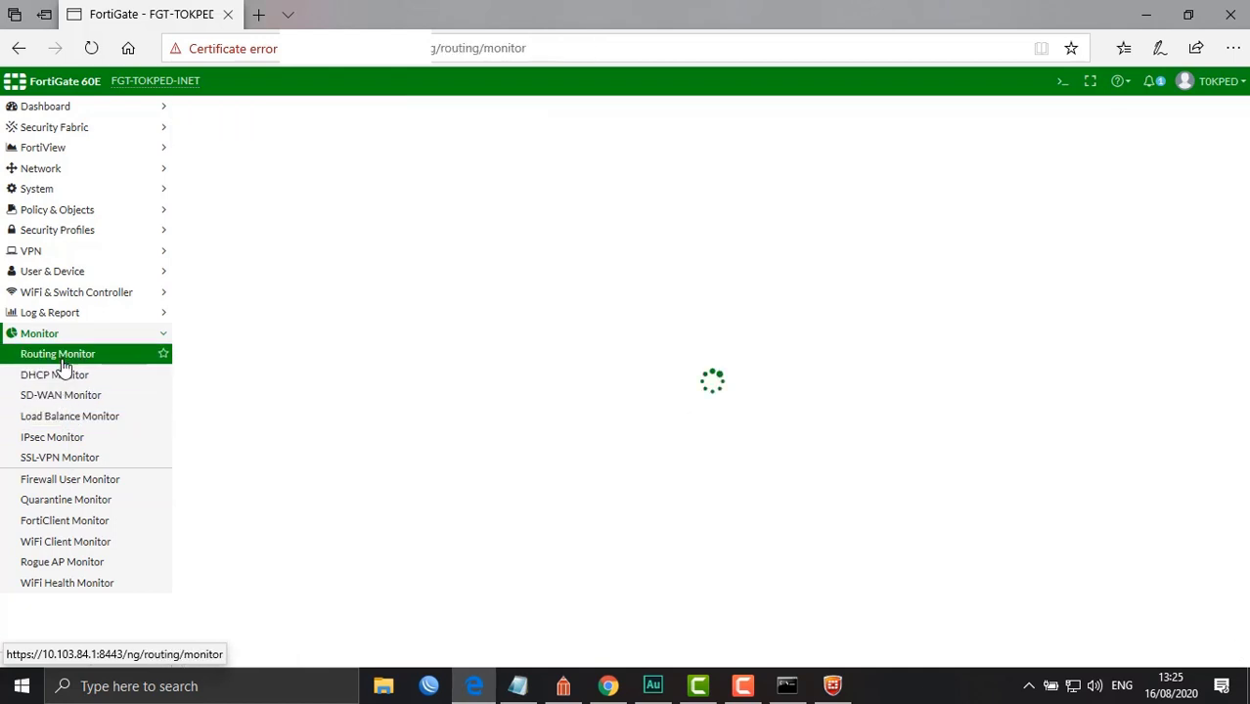
click(41, 254)
click(41, 254)
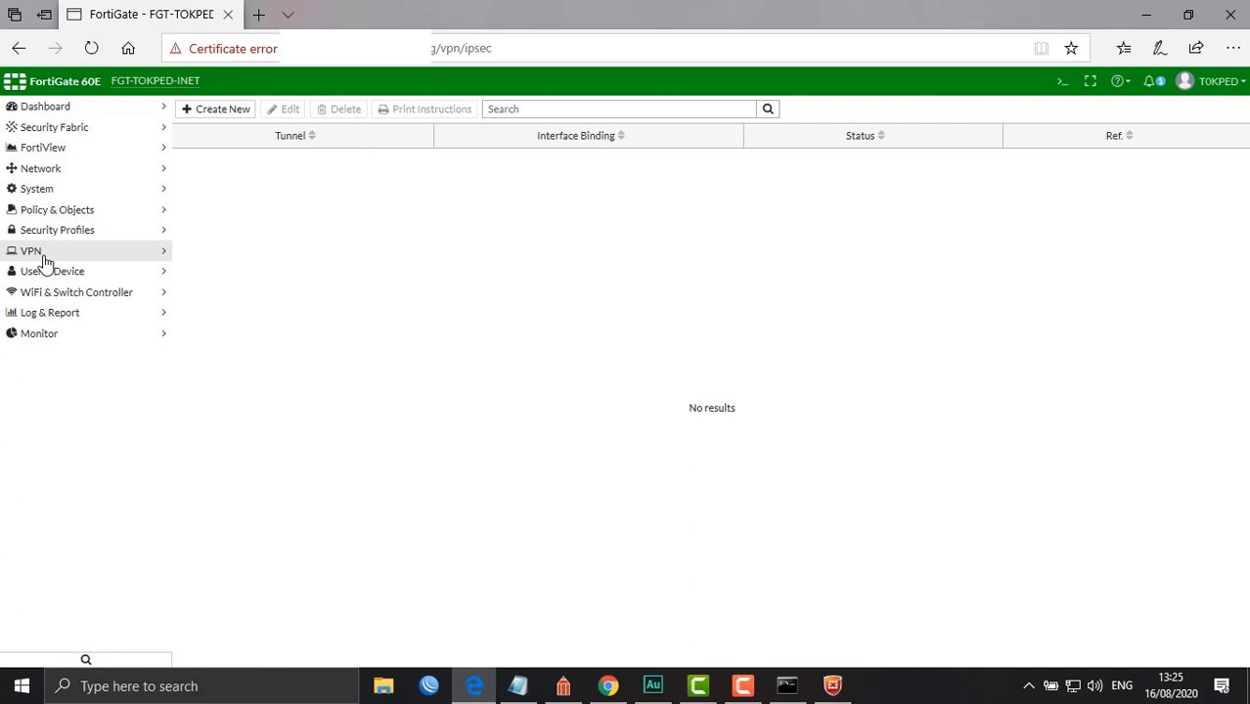
click(567, 688)
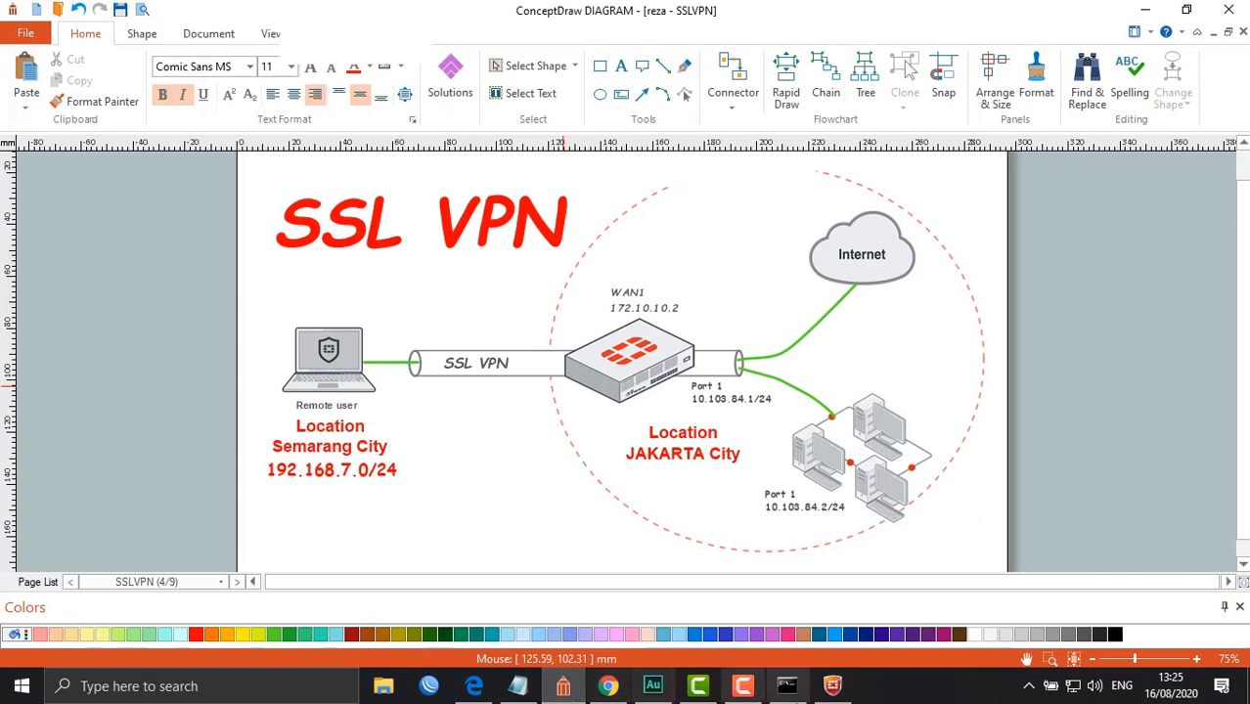
Glance at FortiClient's connected status, then return to the FortiGate IPsec tunnel page
click(832, 685)
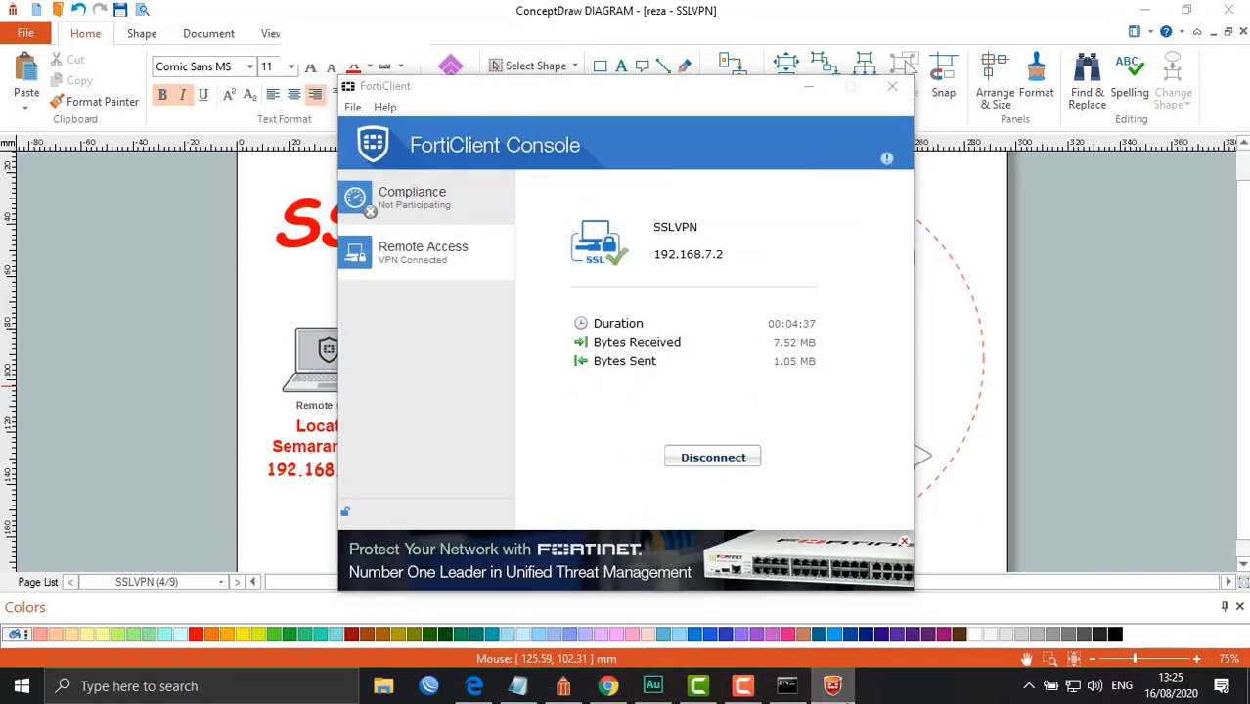
click(832, 685)
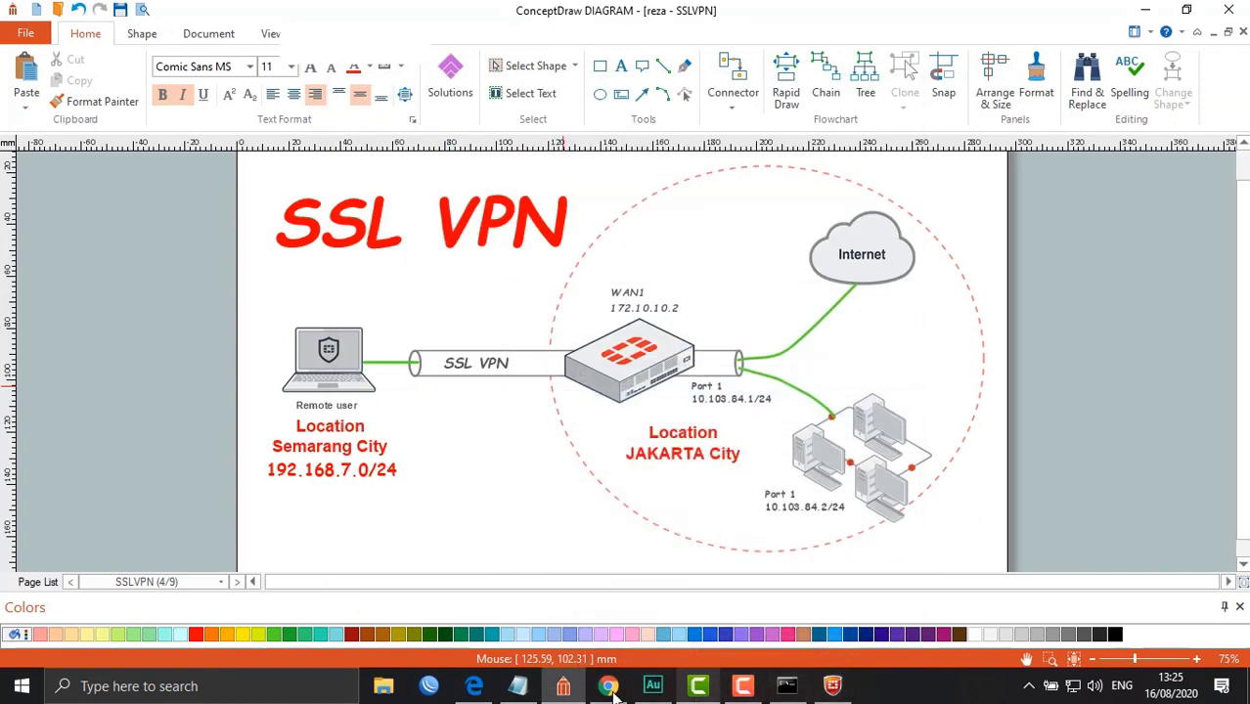
click(474, 687)
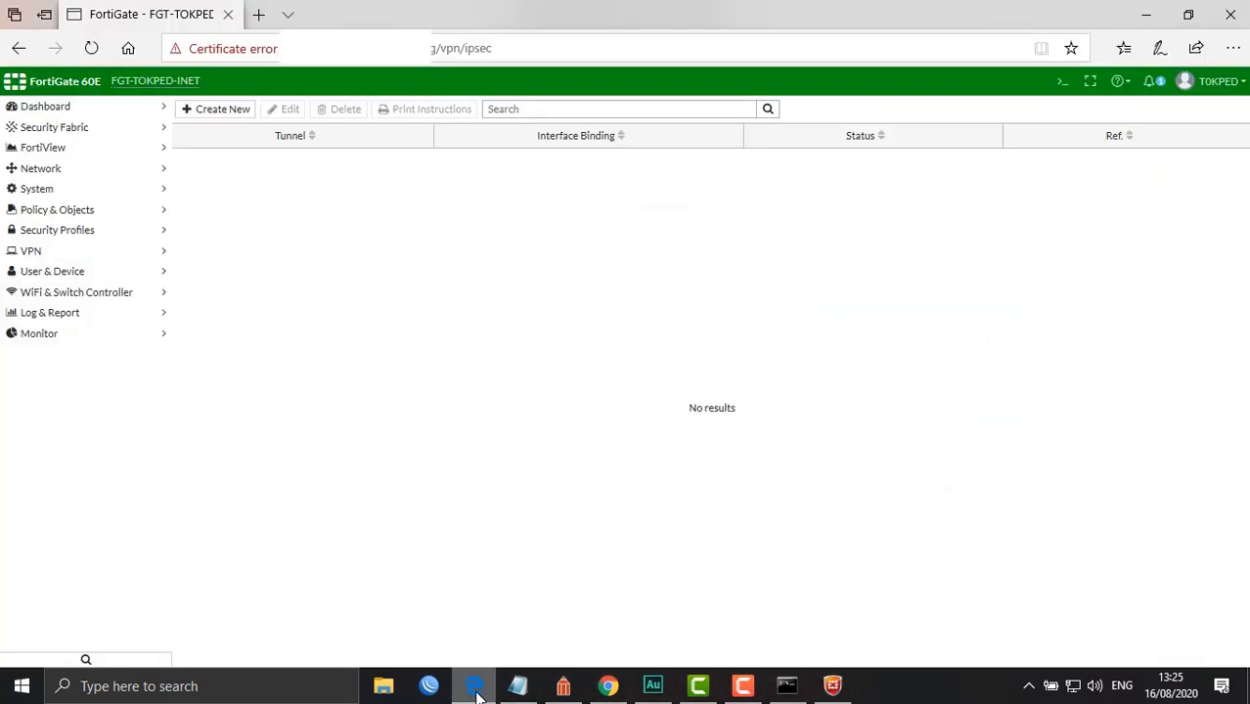
Review the local users and user groups, then open the Policy & Objects Addresses list
click(82, 274)
click(82, 295)
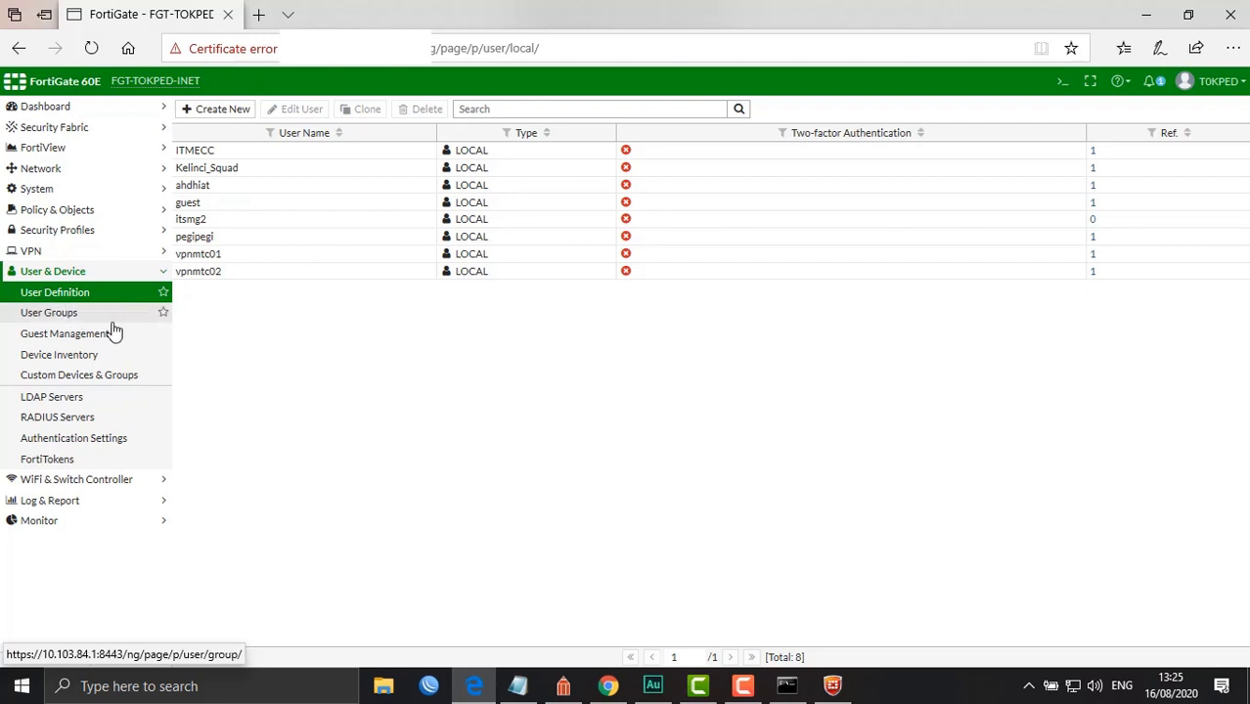
click(78, 318)
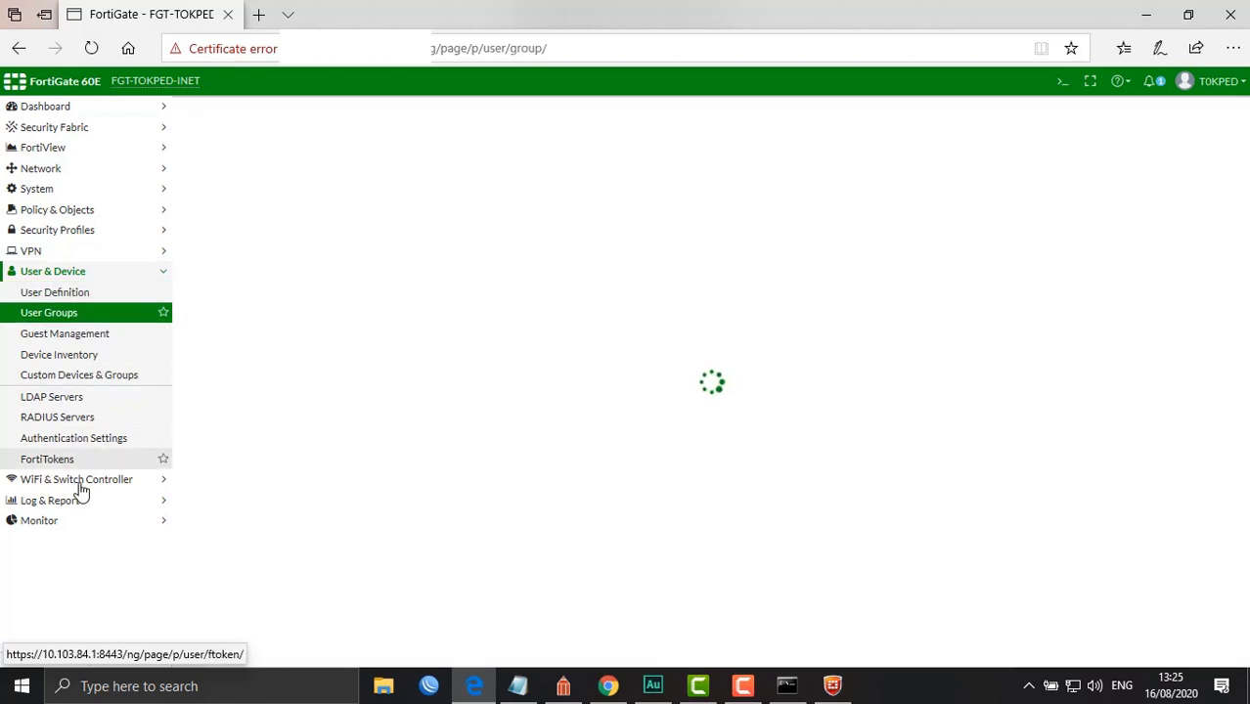
click(73, 271)
click(68, 256)
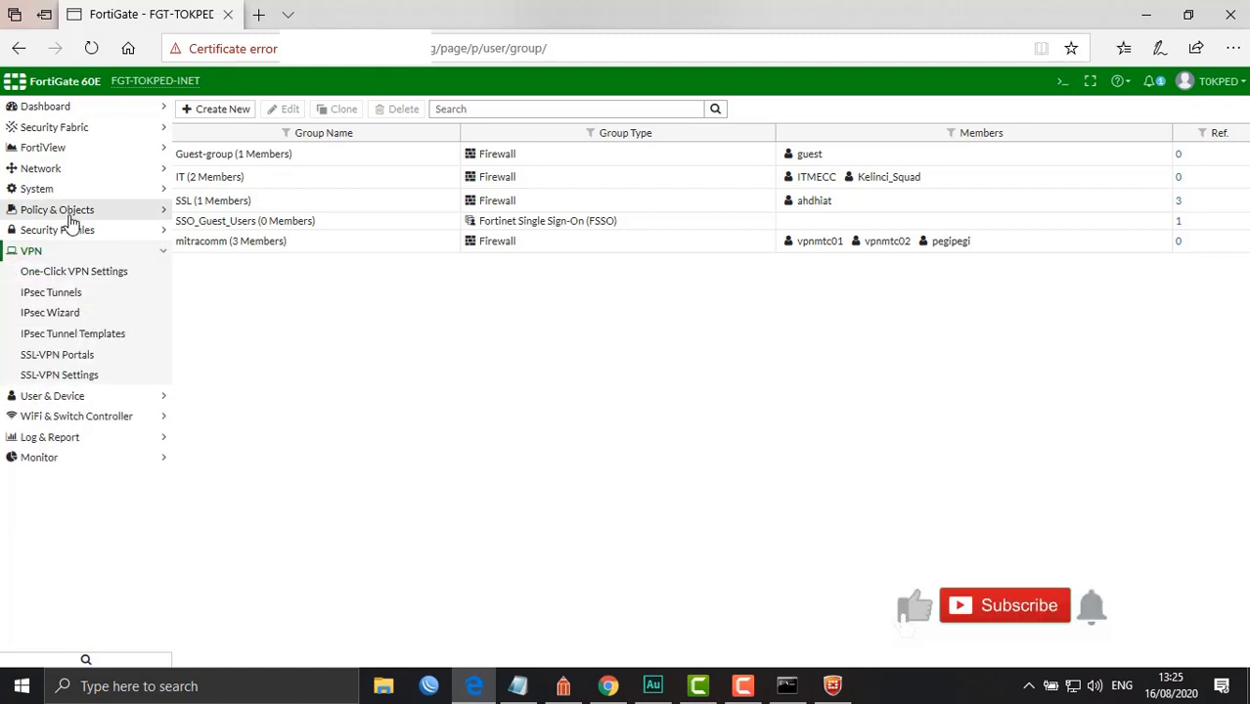
click(64, 211)
click(43, 257)
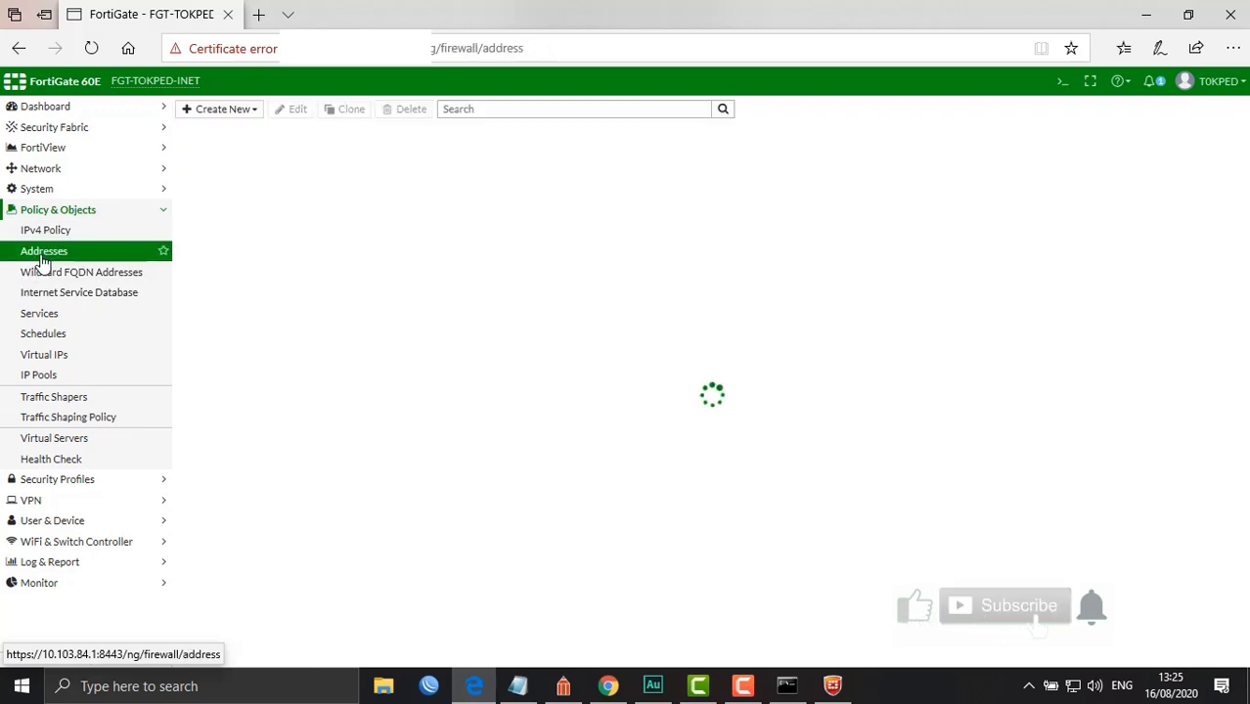
Draft a Subnet firewall address on the SSL-VPN tunnel interface, discard it, and expand VPN
click(254, 113)
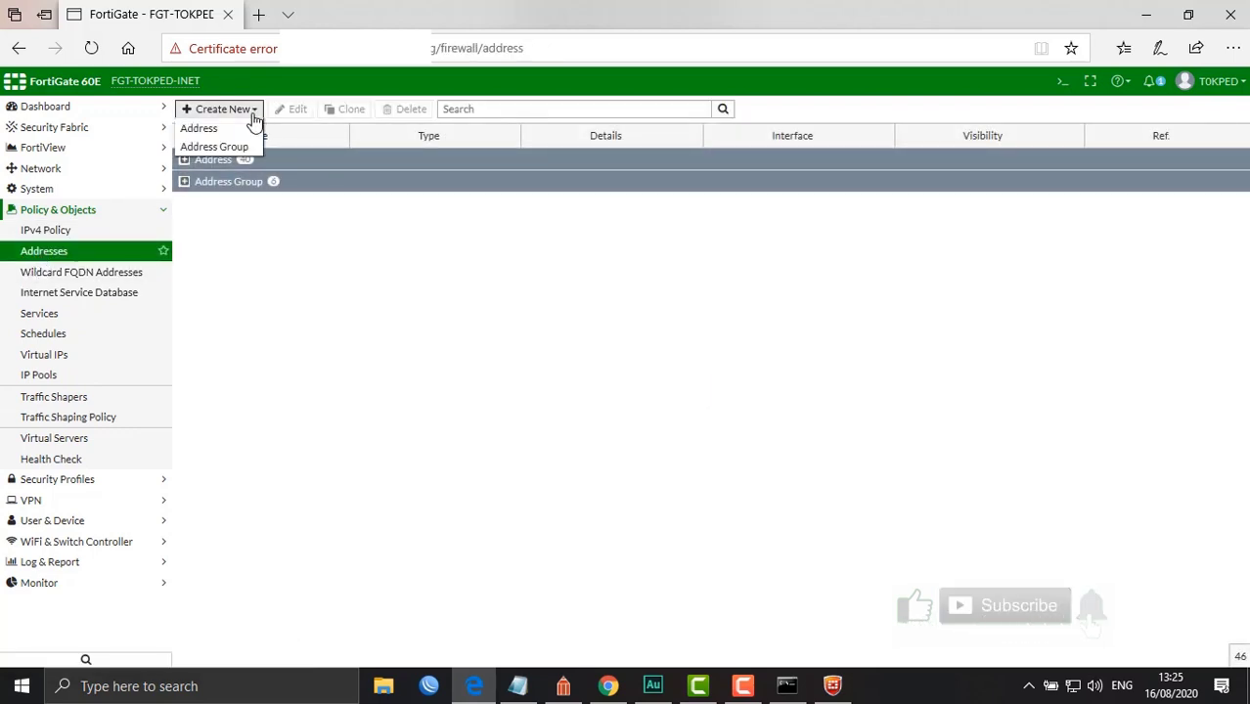
click(243, 127)
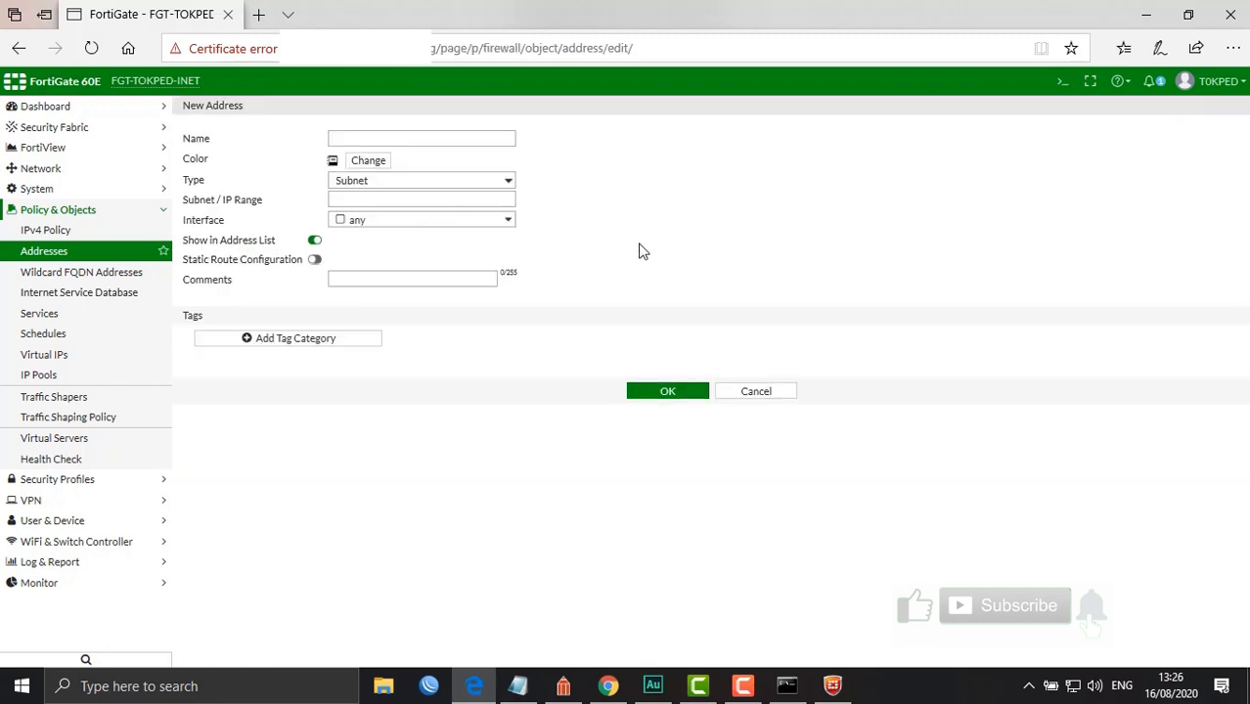
click(489, 186)
click(489, 186)
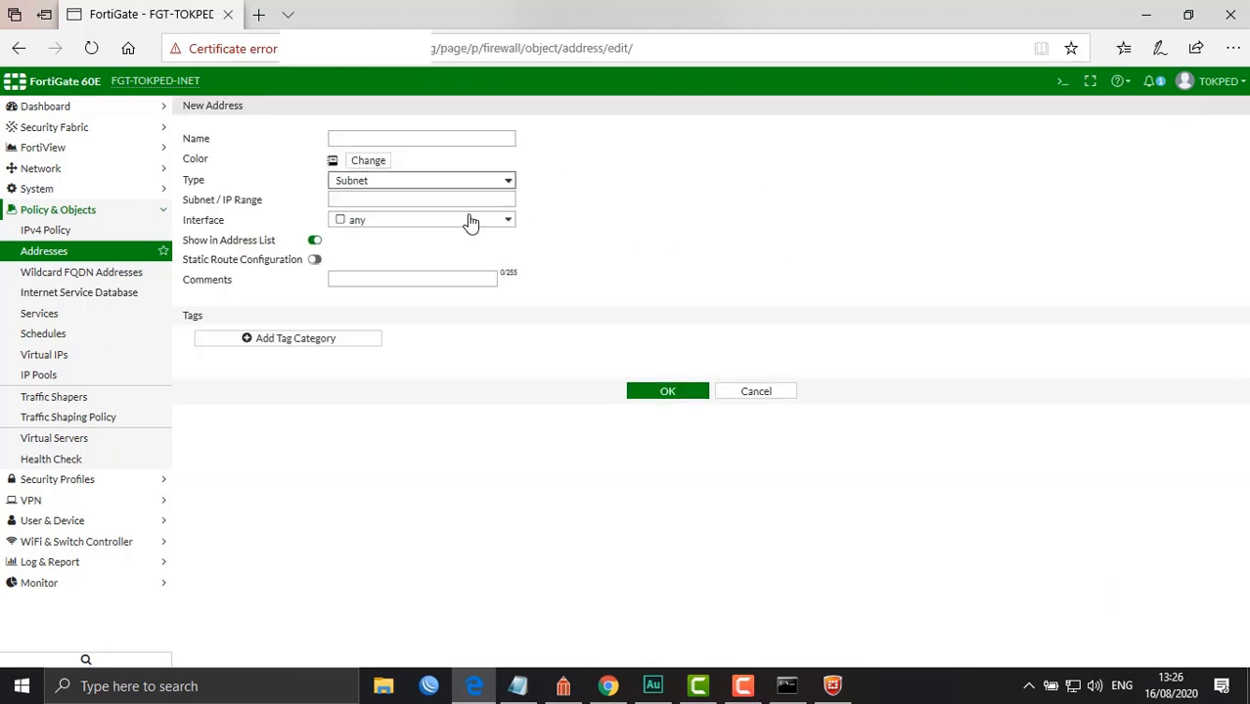
click(466, 221)
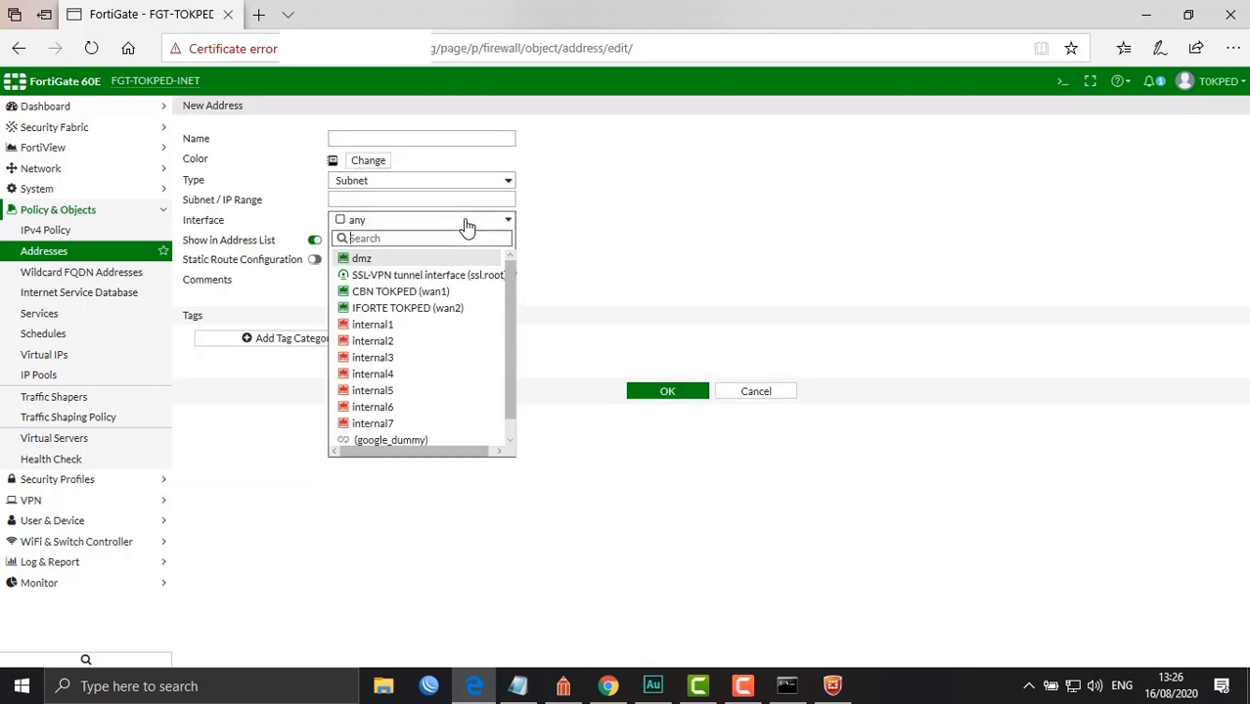
click(448, 274)
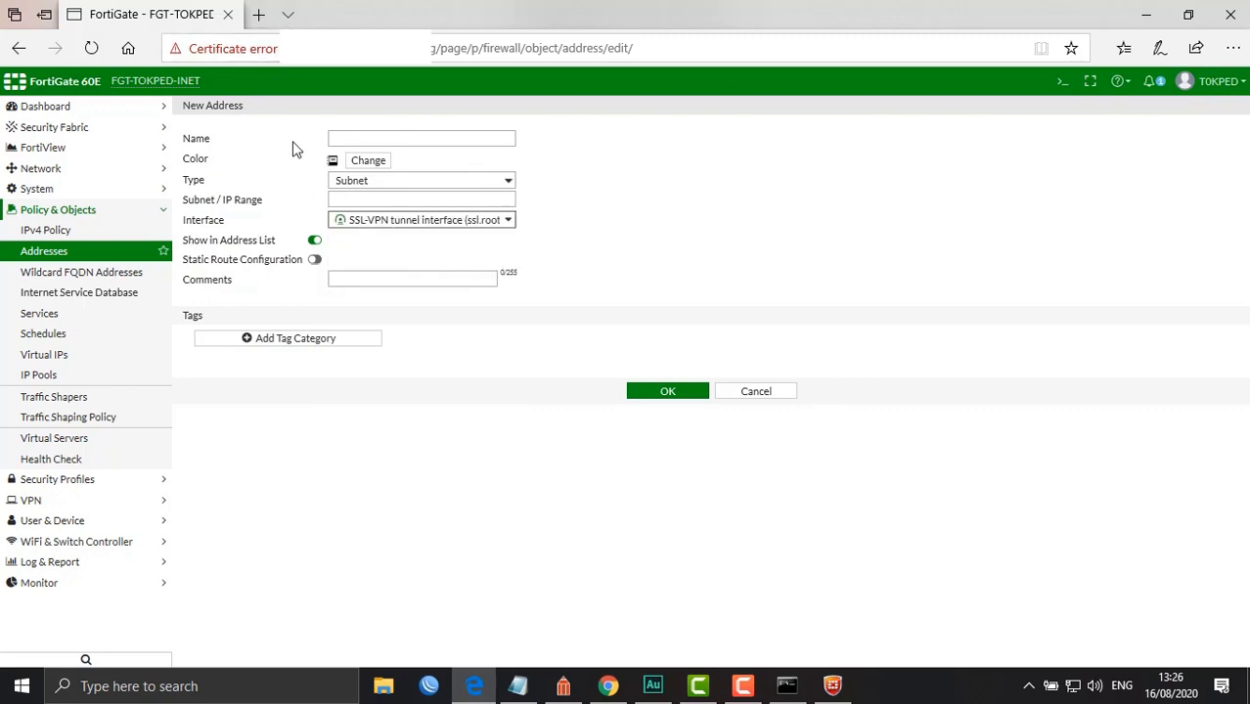
click(779, 395)
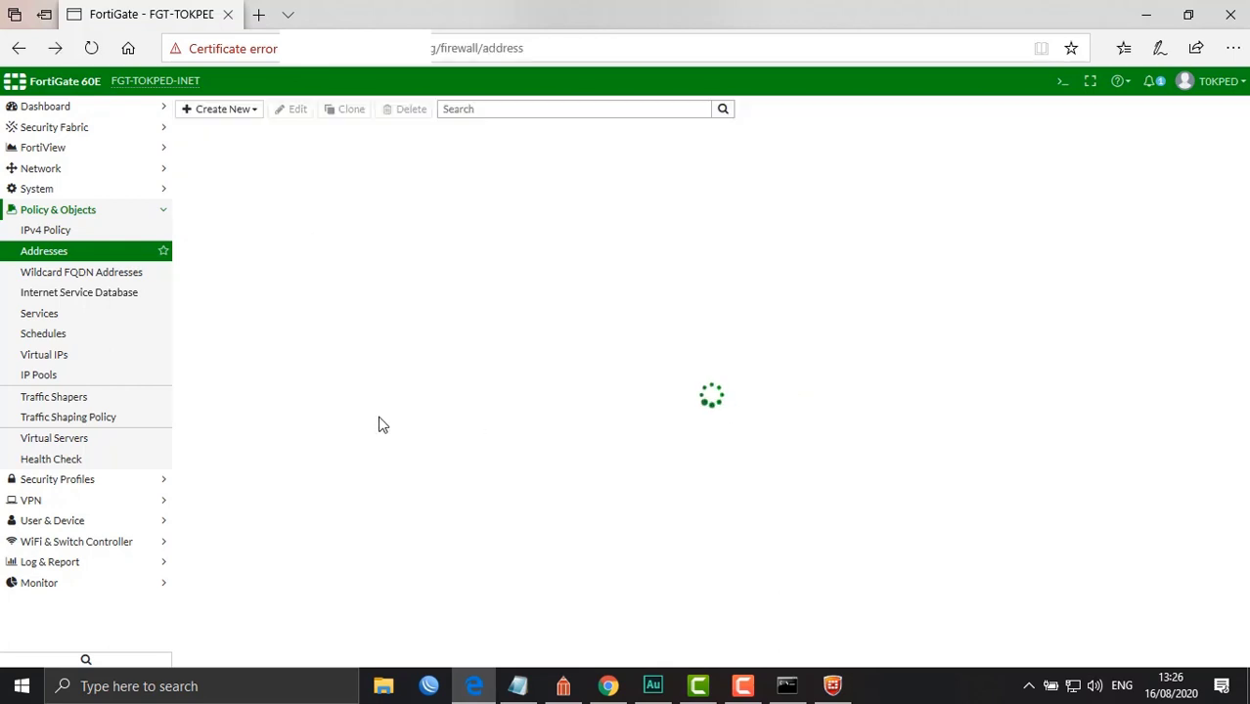
click(70, 502)
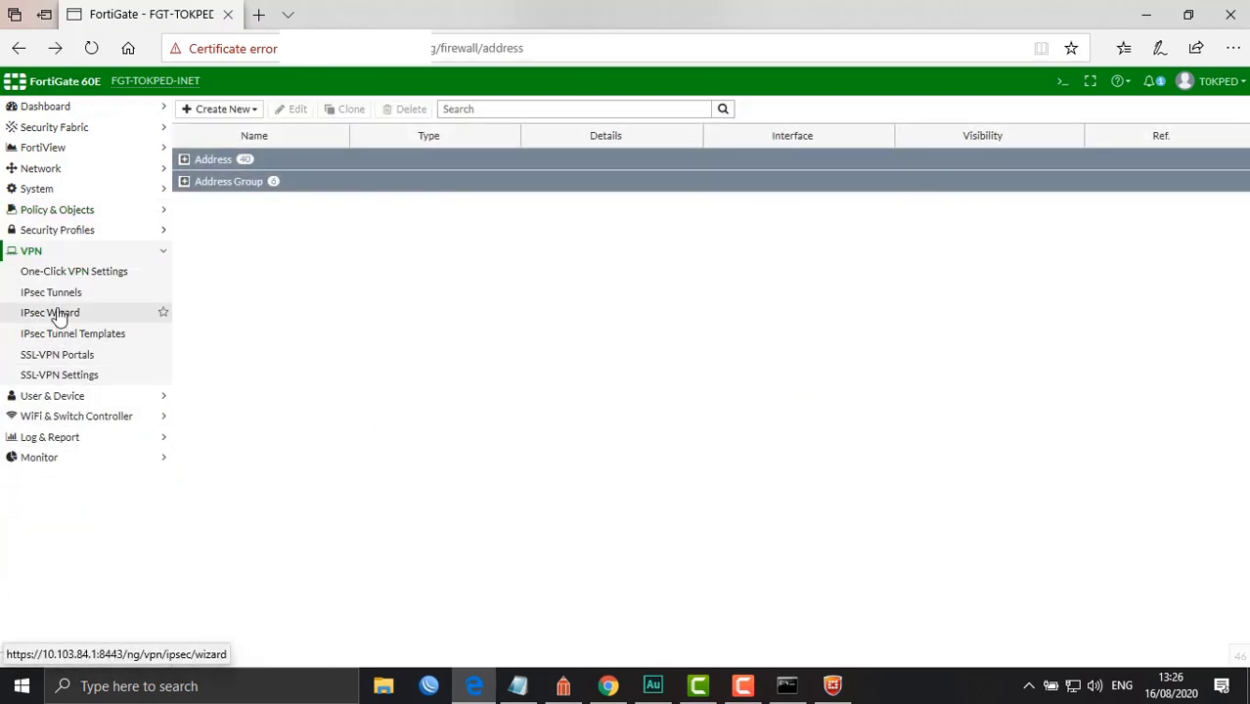
Open the tunnel-access SSL-VPN portal to show Tunnel Mode with the SSLVPNTUN source IP pool
click(68, 358)
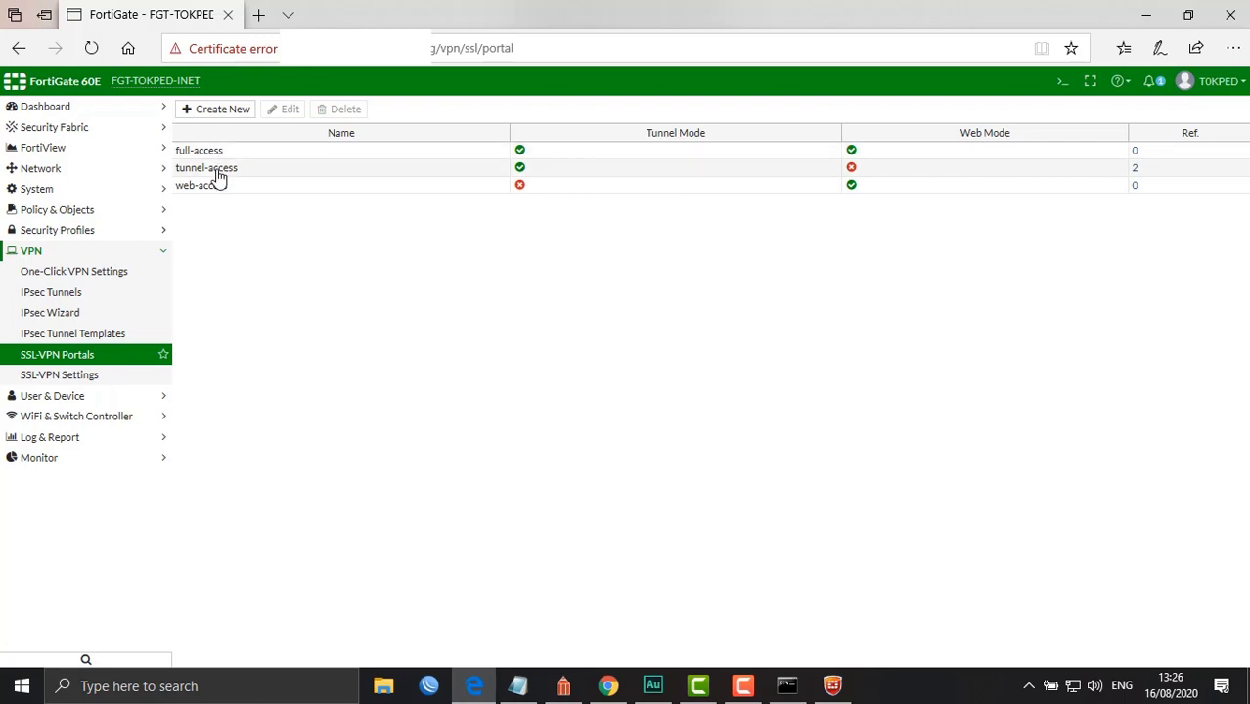
double_click(218, 174)
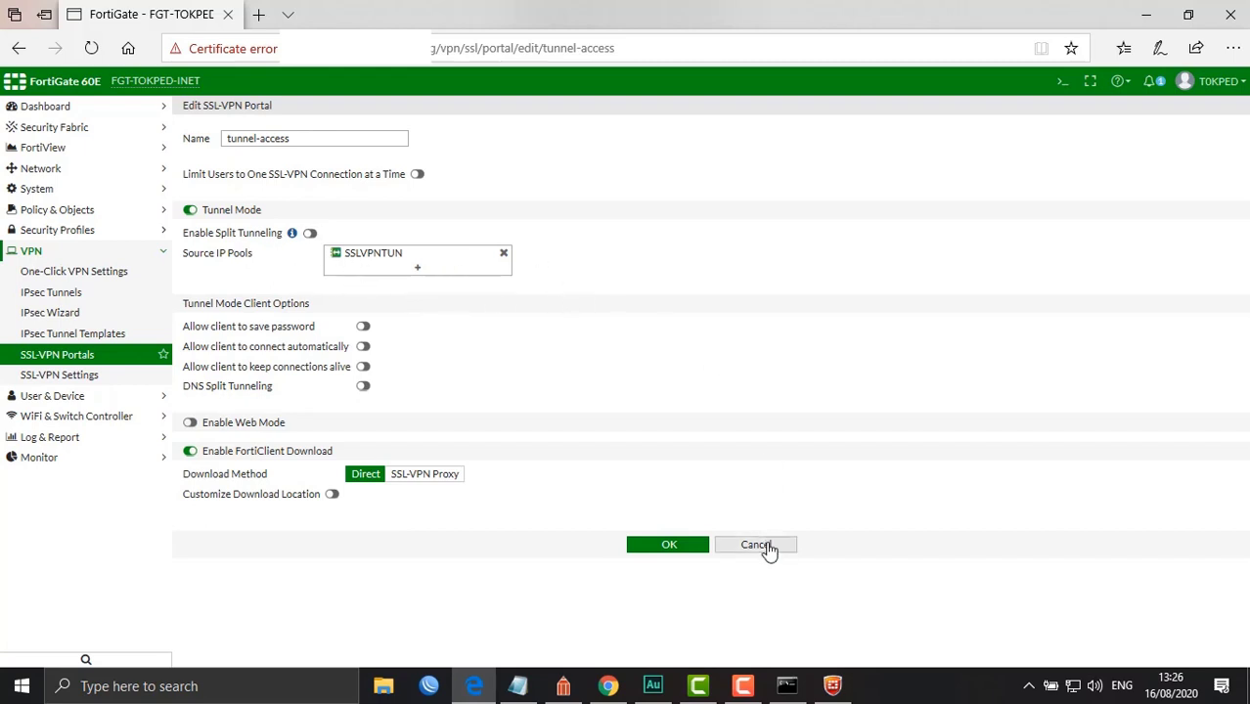
Review the SSL-VPN Settings page, then show the IPv4 policies SSL TO LAN and SSL TO WAN
click(41, 378)
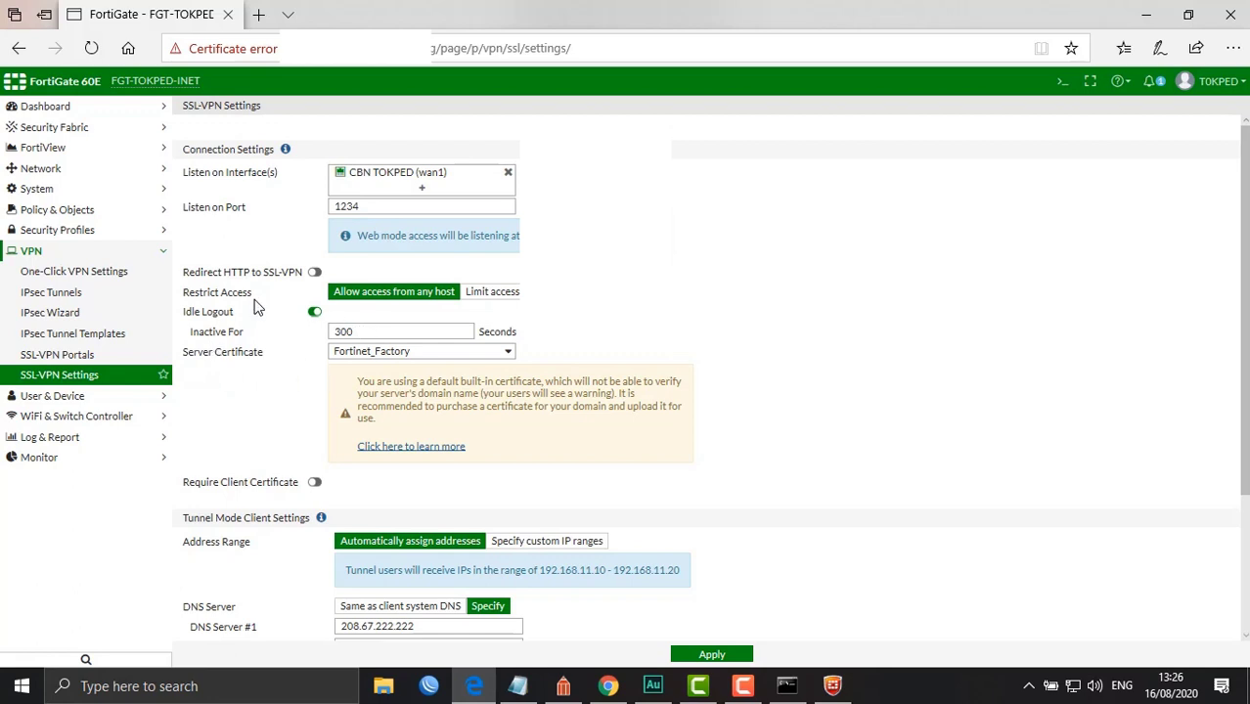
scroll(256, 307, down, 2)
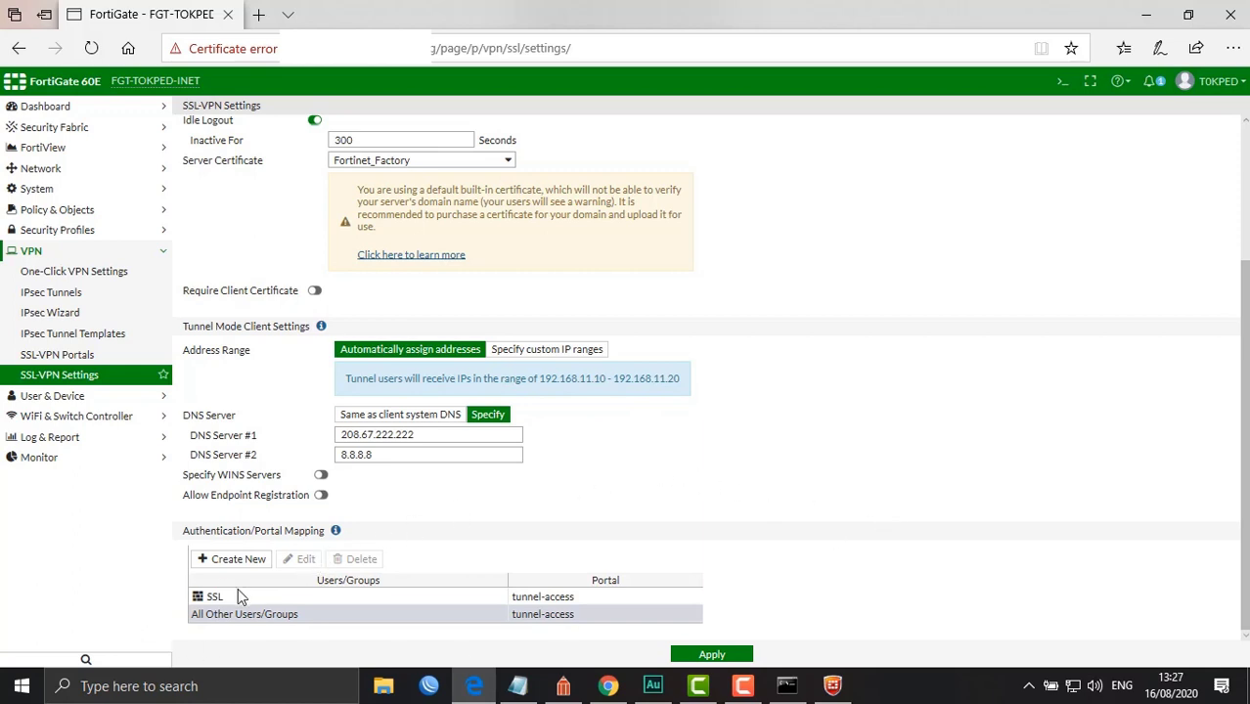
click(29, 211)
click(49, 233)
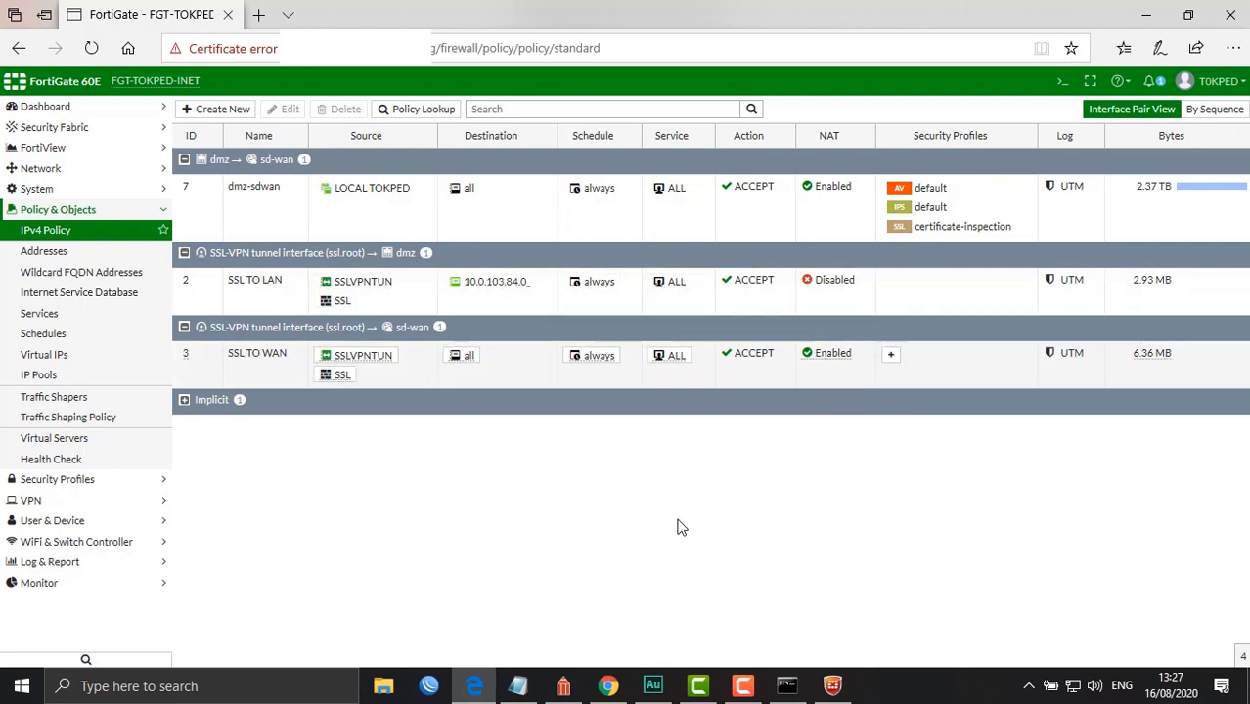
Check FortiClient's SSLVPN tunnel at 192.168.7.2, then minimize the 8.8.8.8 ping window
click(836, 684)
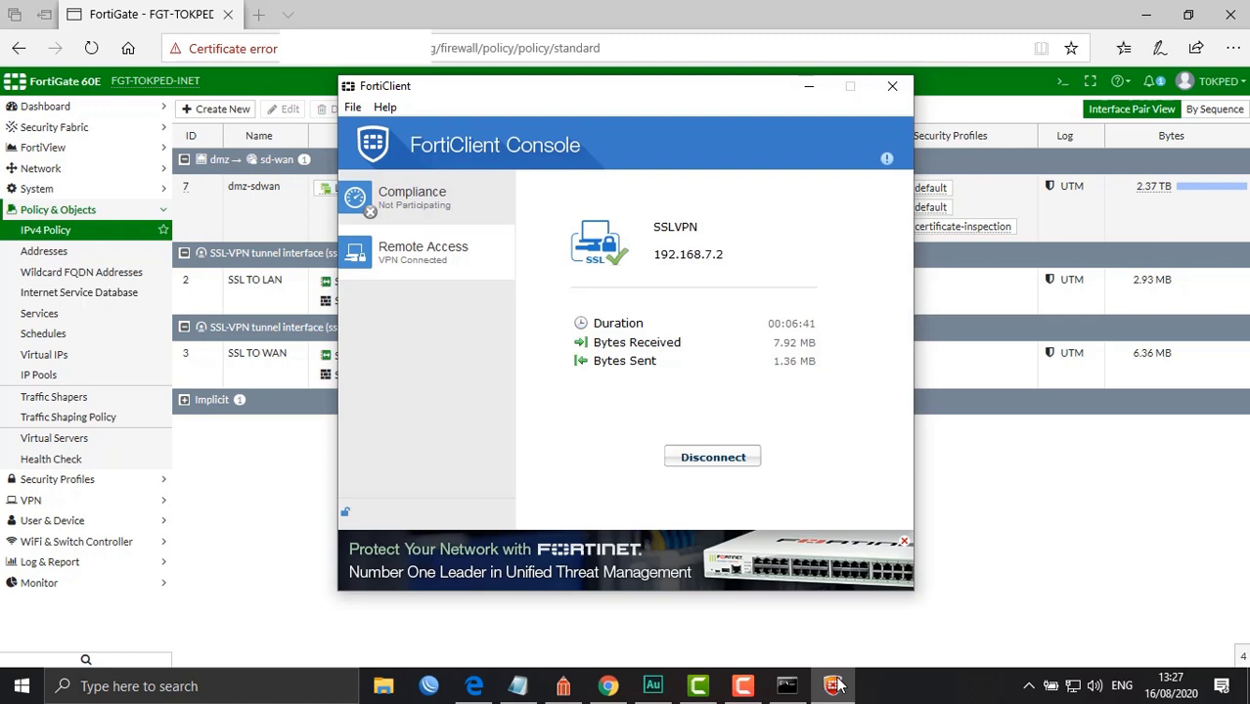
click(786, 685)
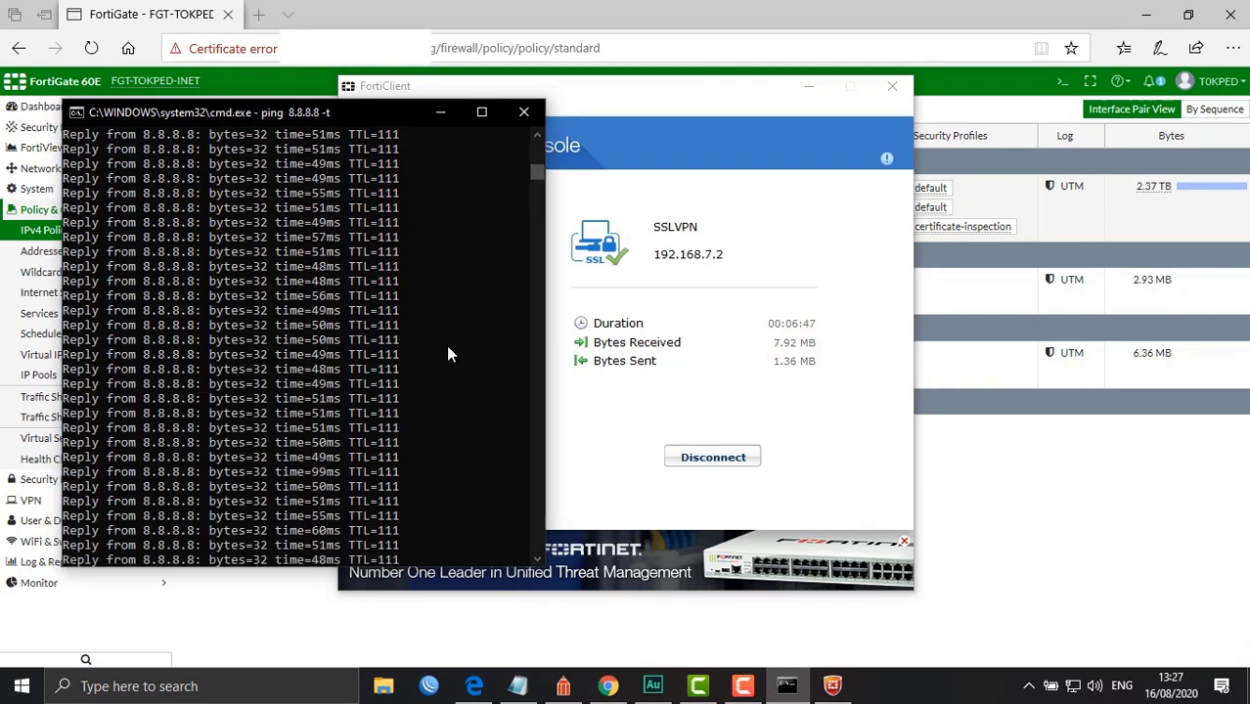
click(436, 114)
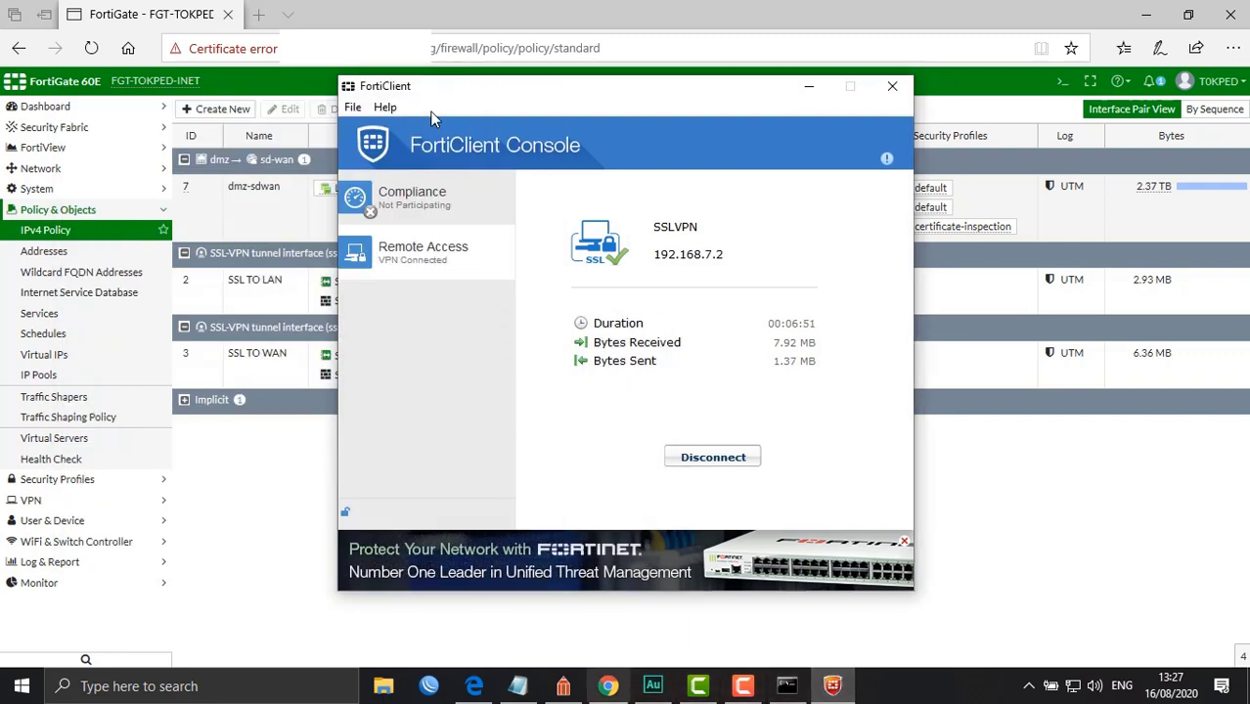
In the SSL VPN topology diagram, highlight the remote-user laptop, the Internet cloud and the title
click(563, 686)
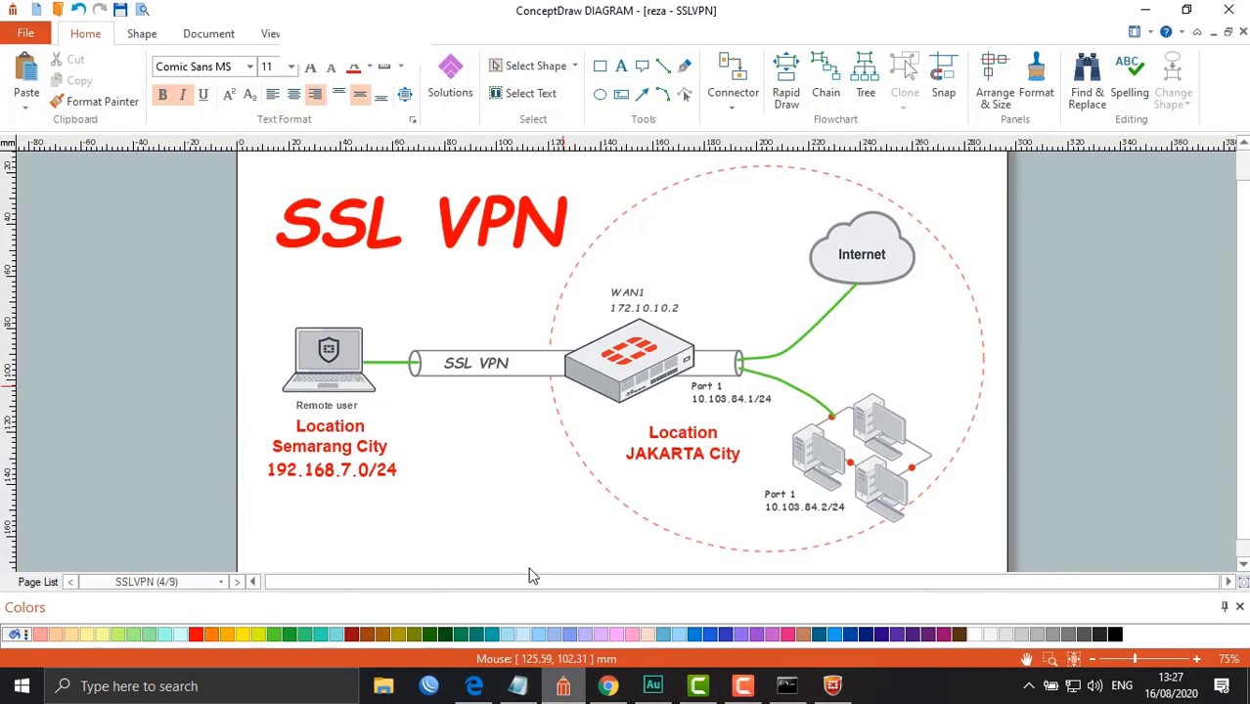
click(329, 361)
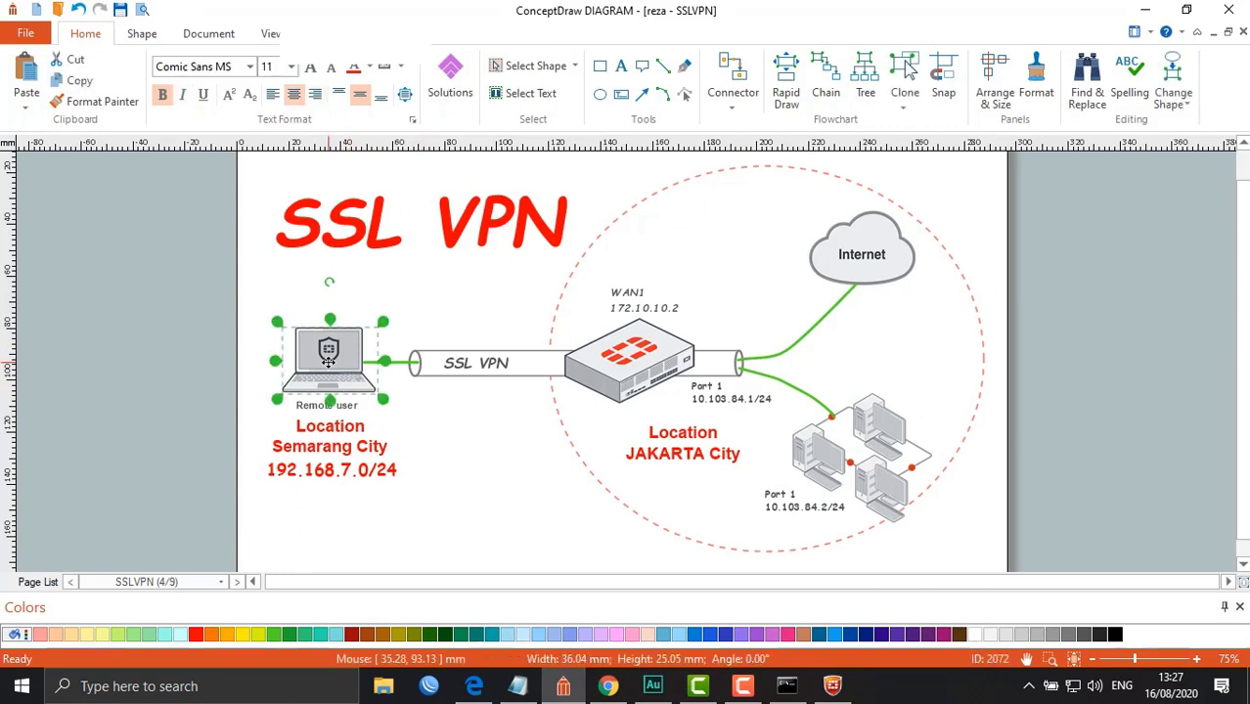
click(851, 274)
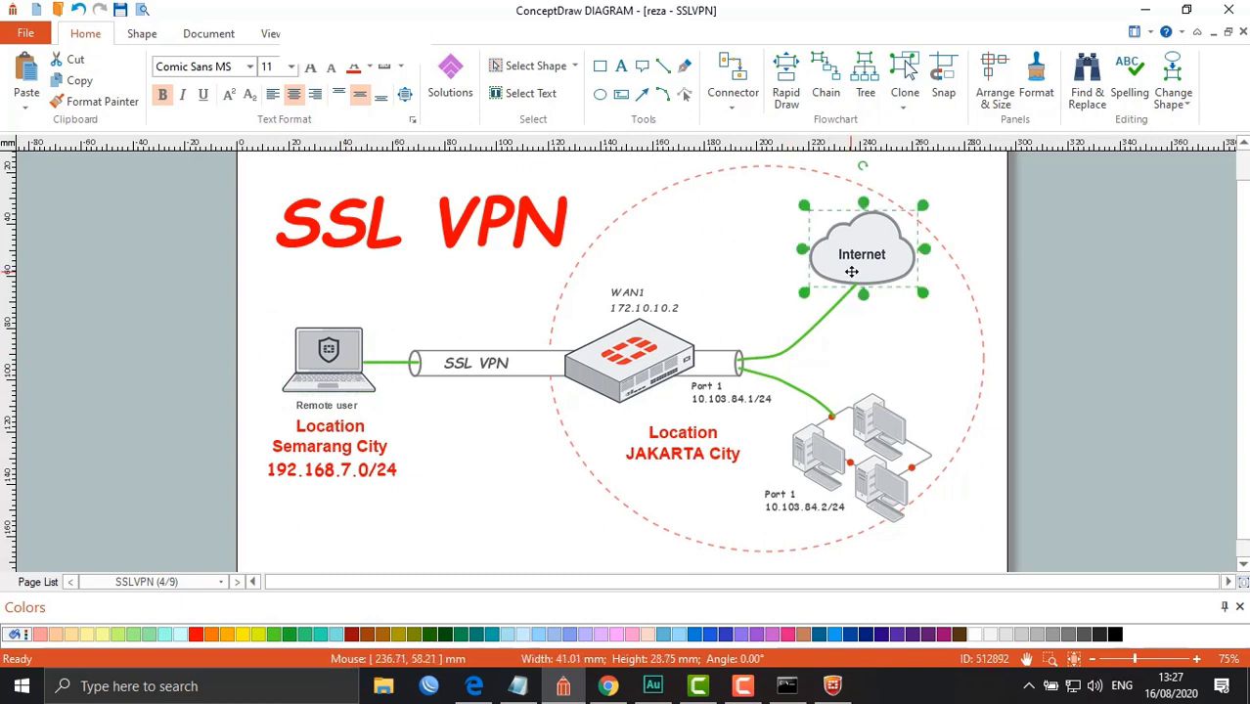
click(462, 504)
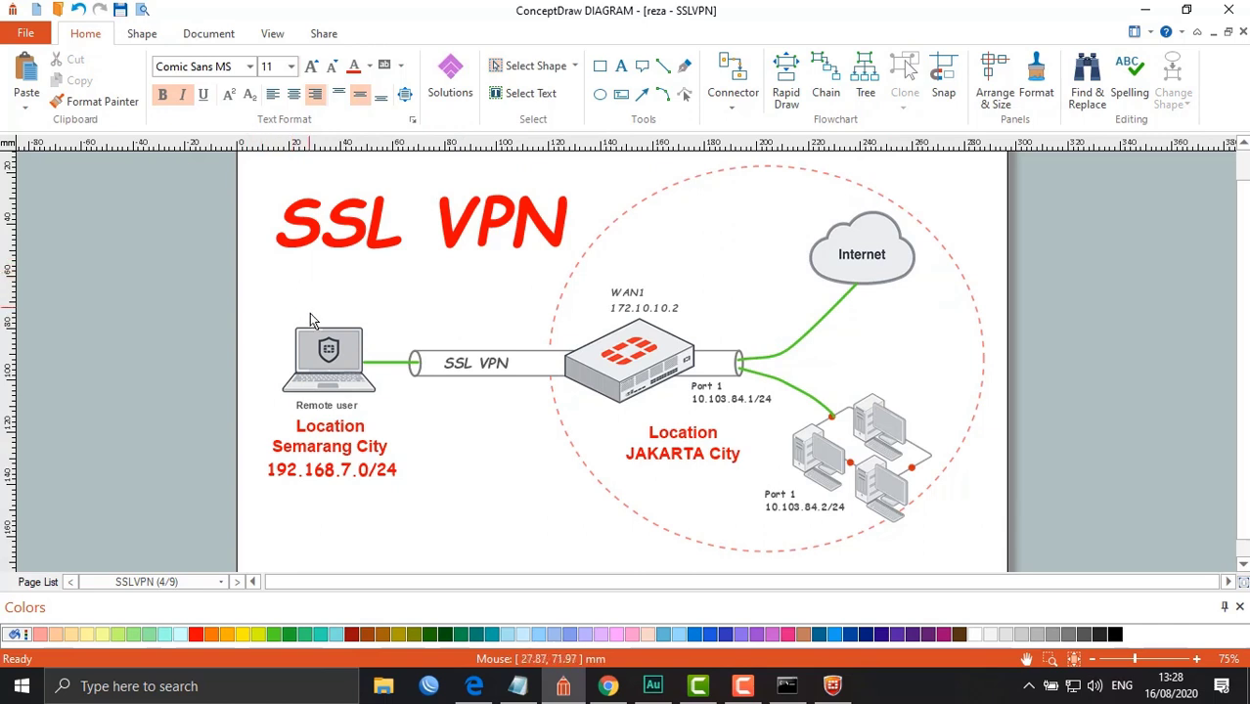
click(272, 270)
click(885, 251)
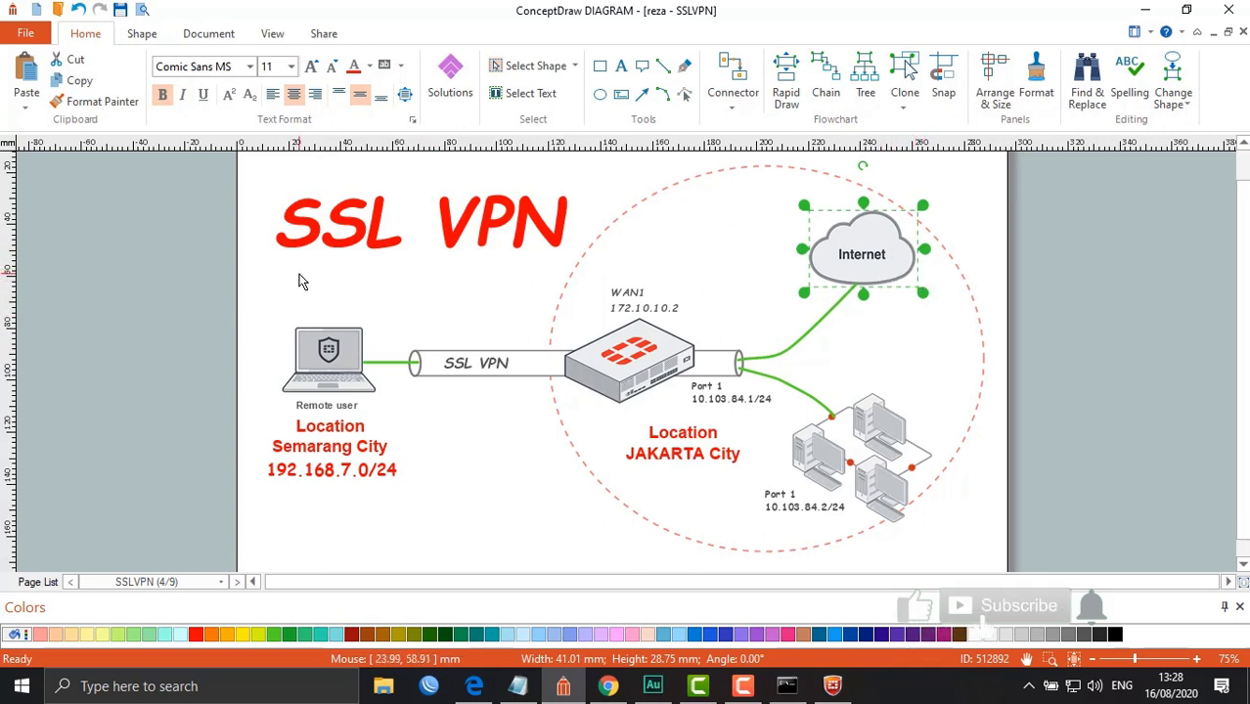
Point out the 192.168.7.0/24 subnet and Semarang City labels, then return to the FortiGate policies
click(293, 304)
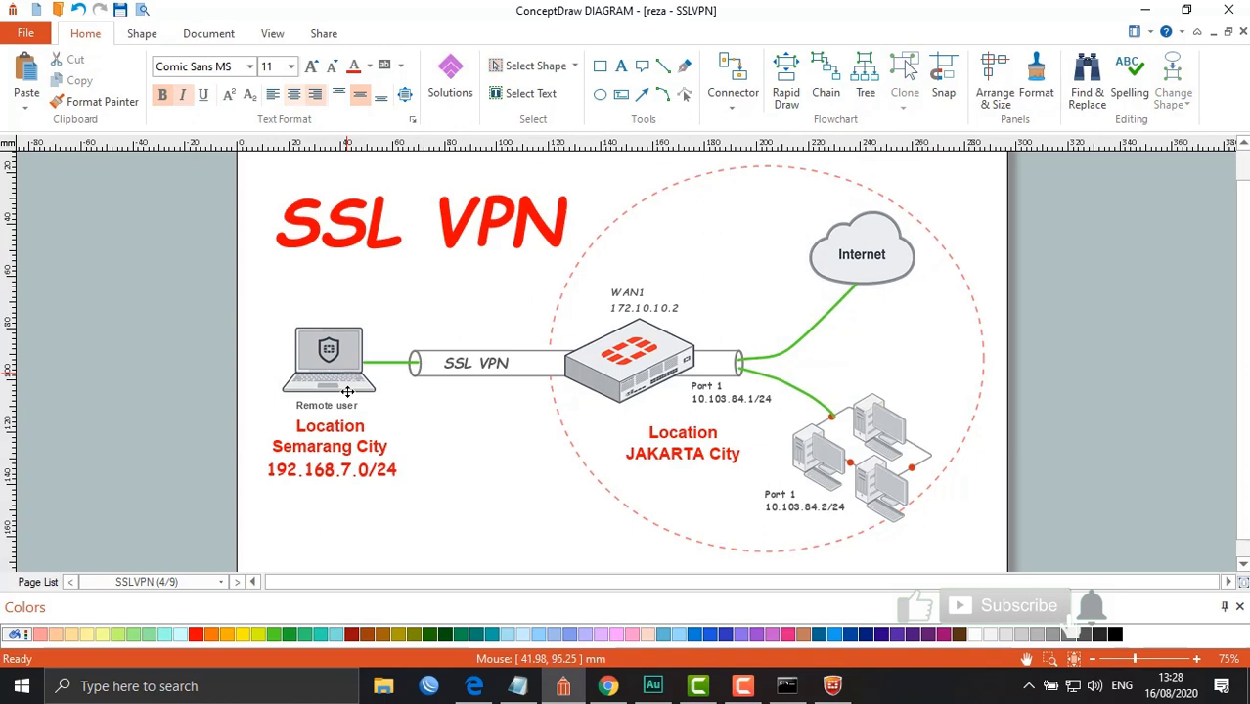
click(321, 466)
click(321, 425)
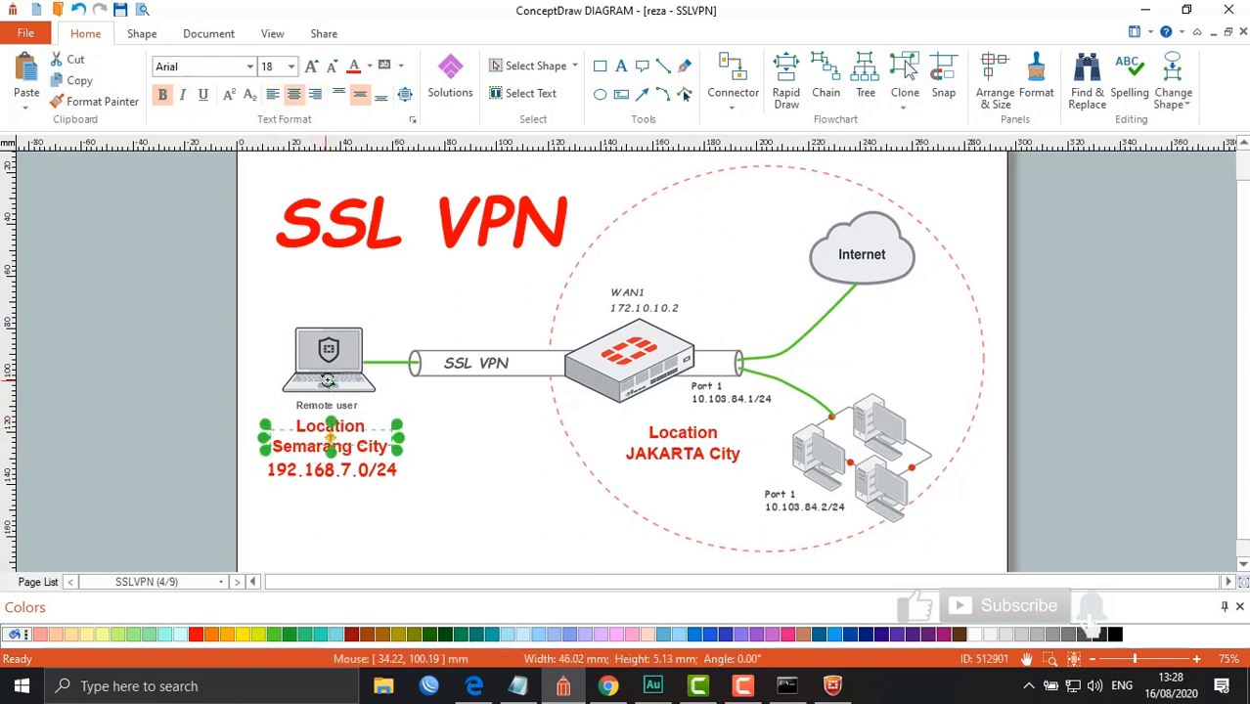
click(852, 272)
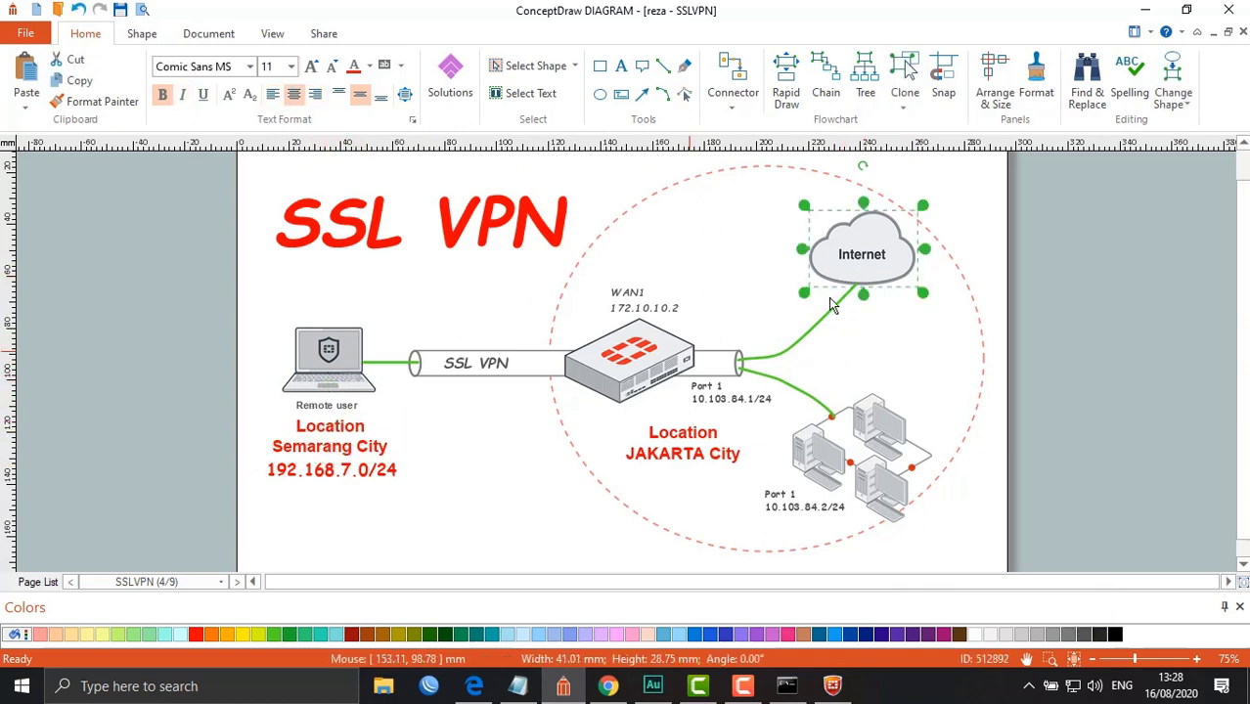
click(295, 250)
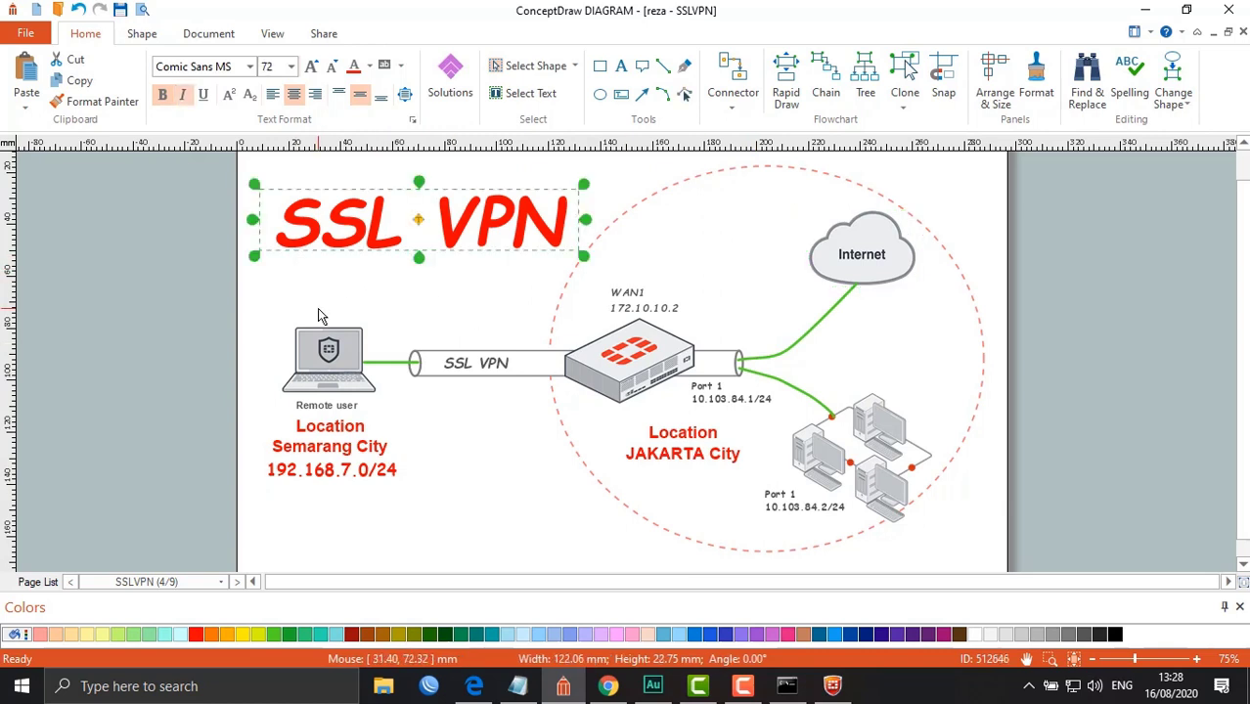
click(356, 312)
click(360, 374)
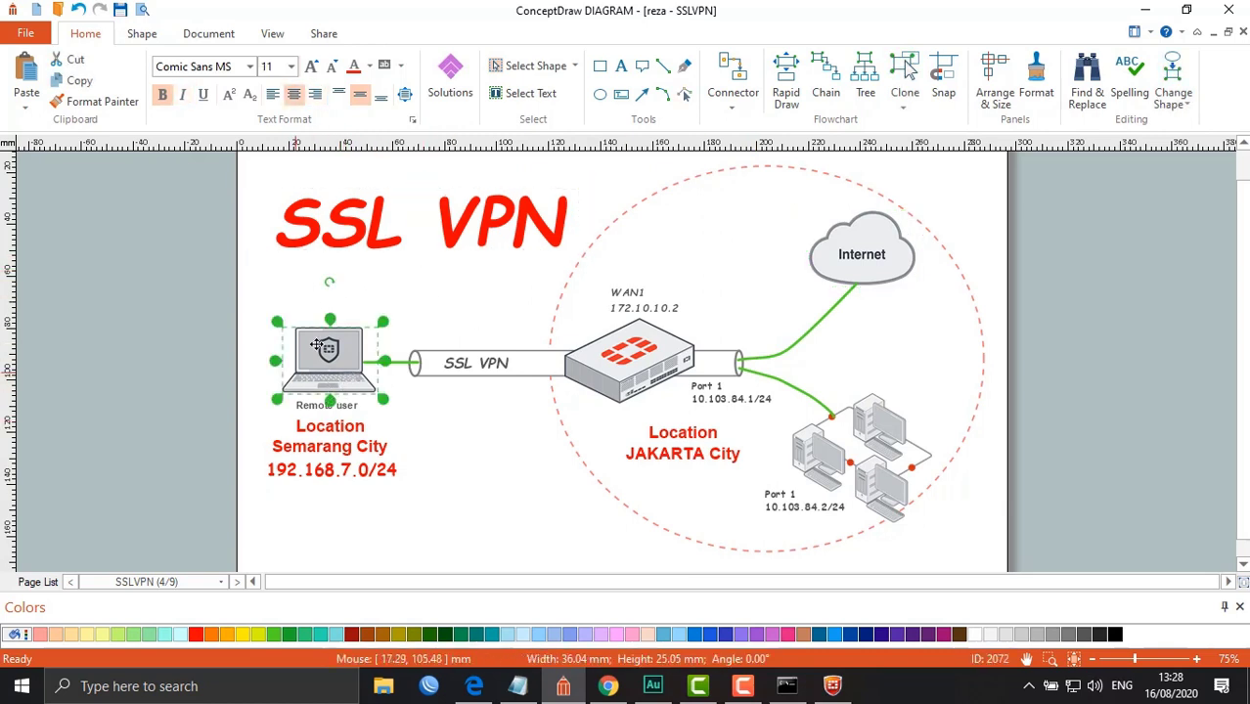
click(873, 276)
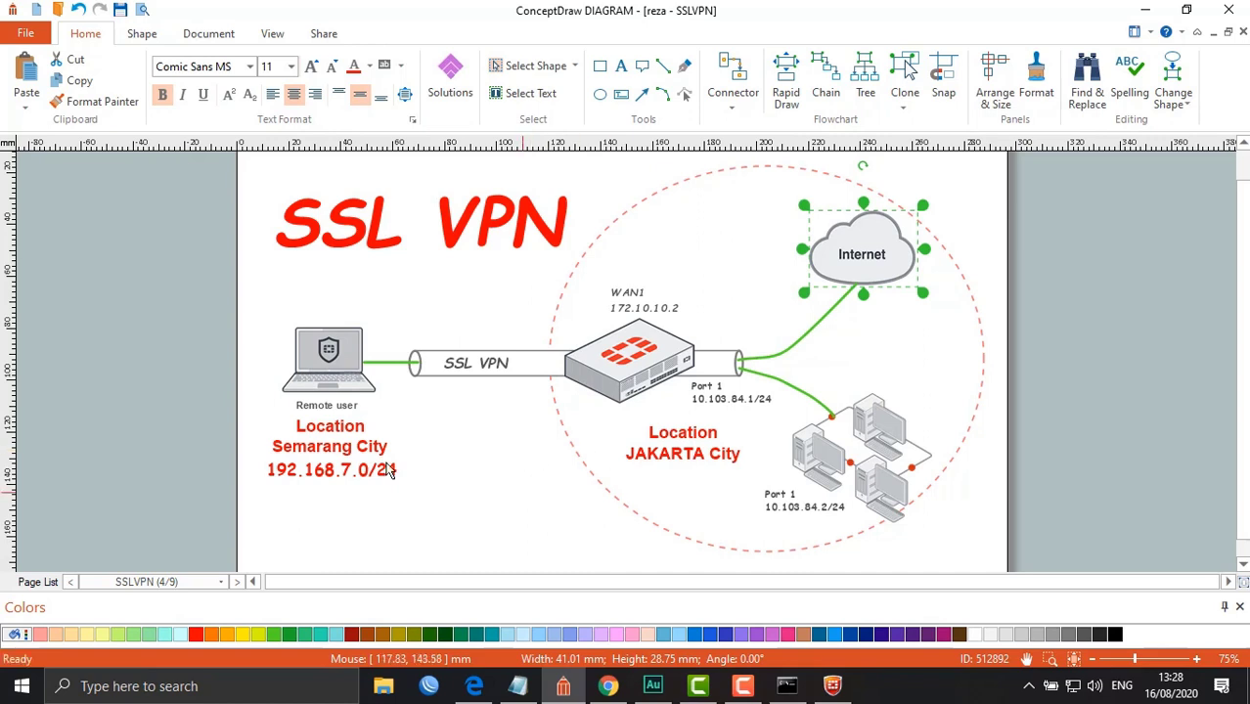
click(473, 685)
Reopen the tunnel-access SSL-VPN portal for editing
click(83, 499)
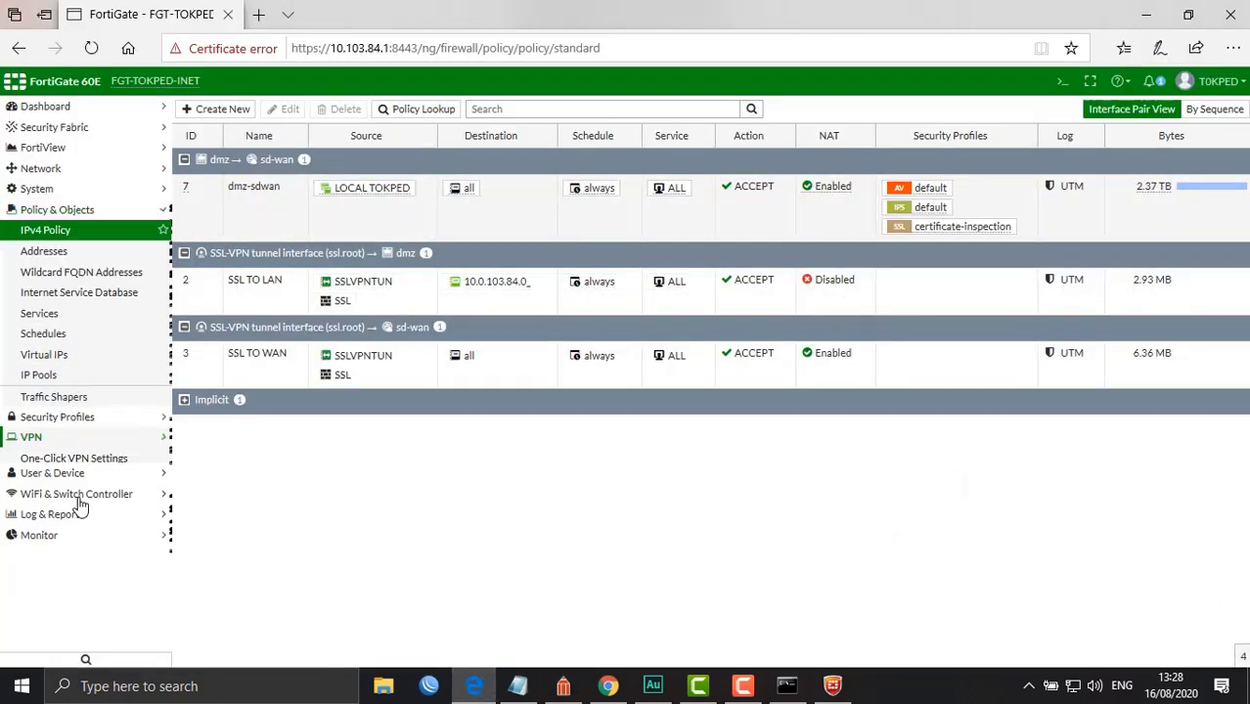
click(52, 358)
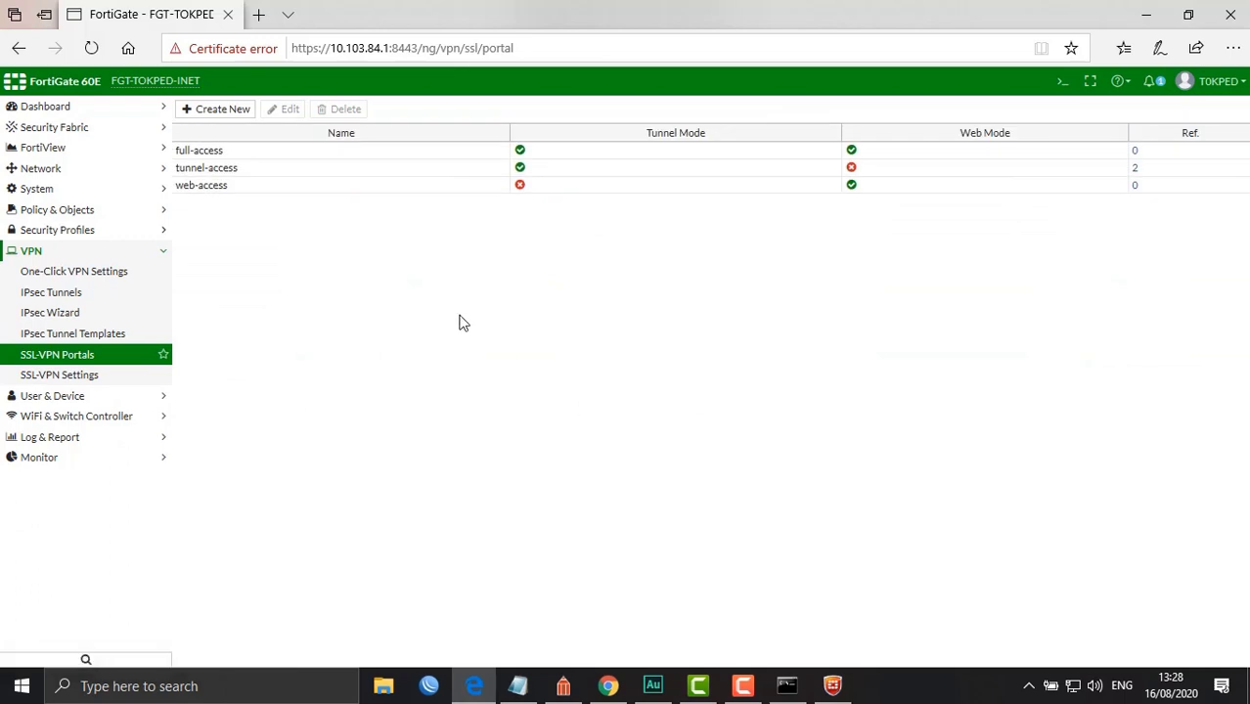
double_click(264, 171)
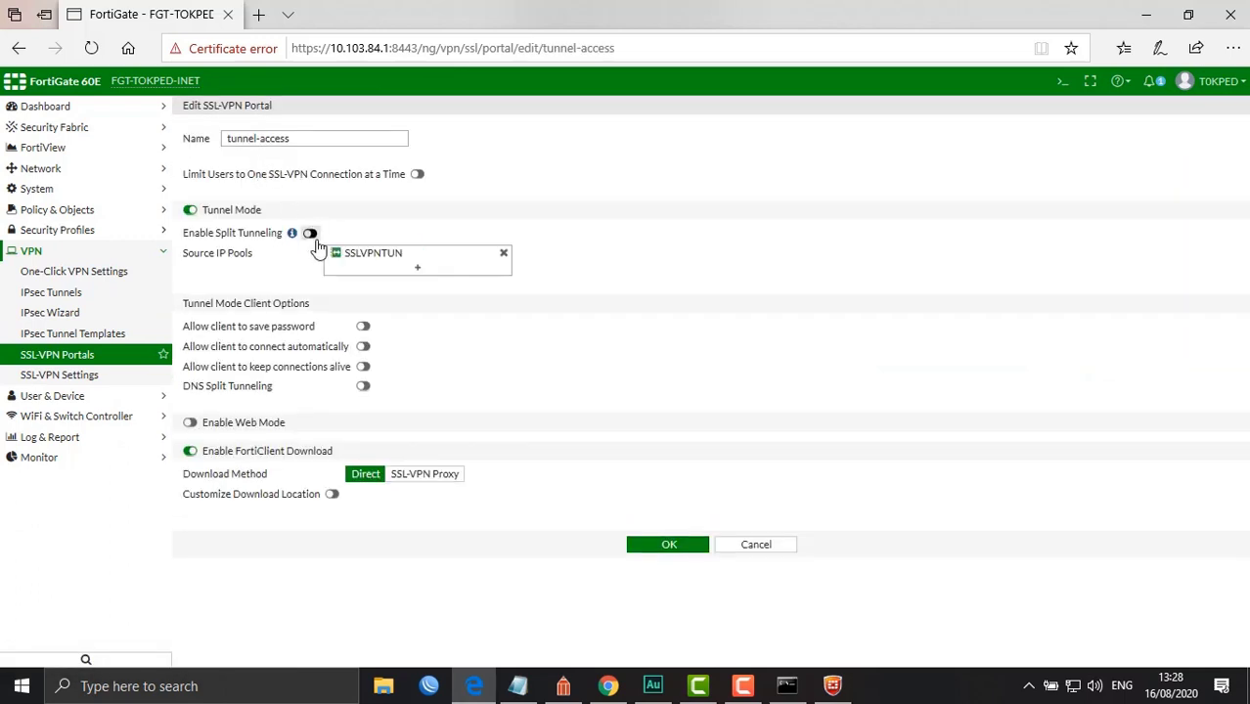
Toggle split tunneling on and off, cancel without changes, and return to the ConceptDraw diagram
click(309, 233)
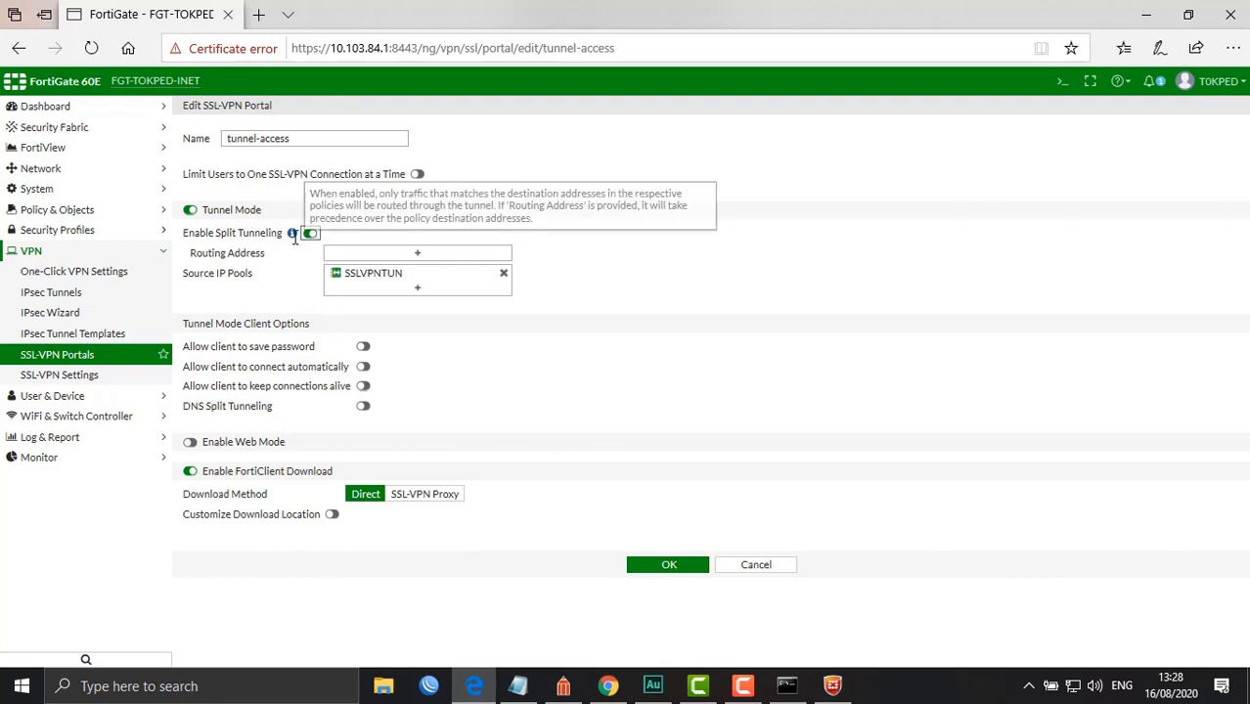
click(309, 233)
click(772, 548)
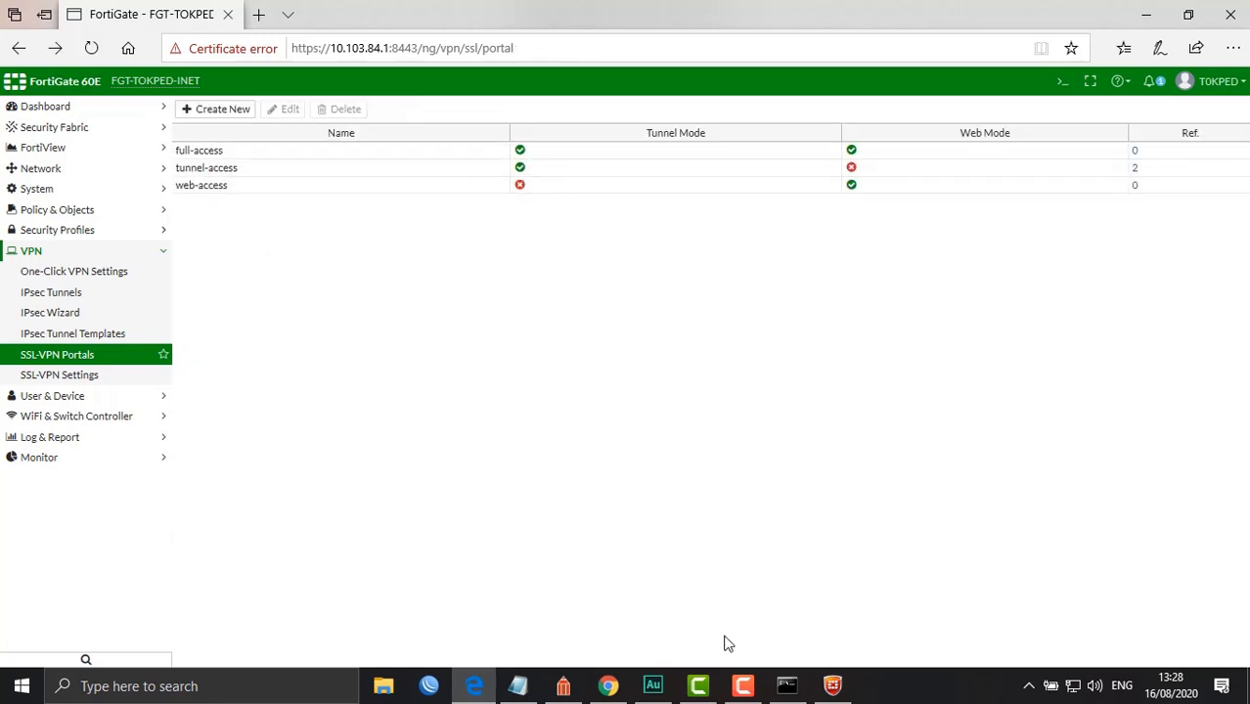
click(564, 687)
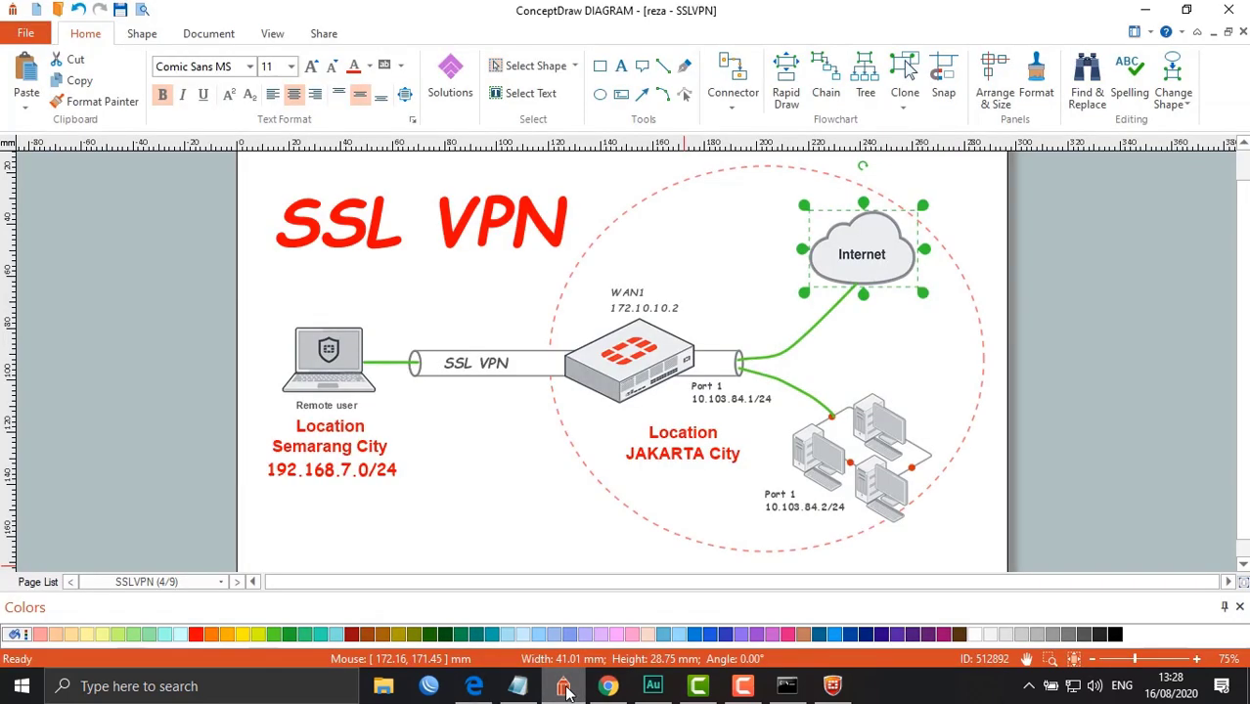
click(548, 520)
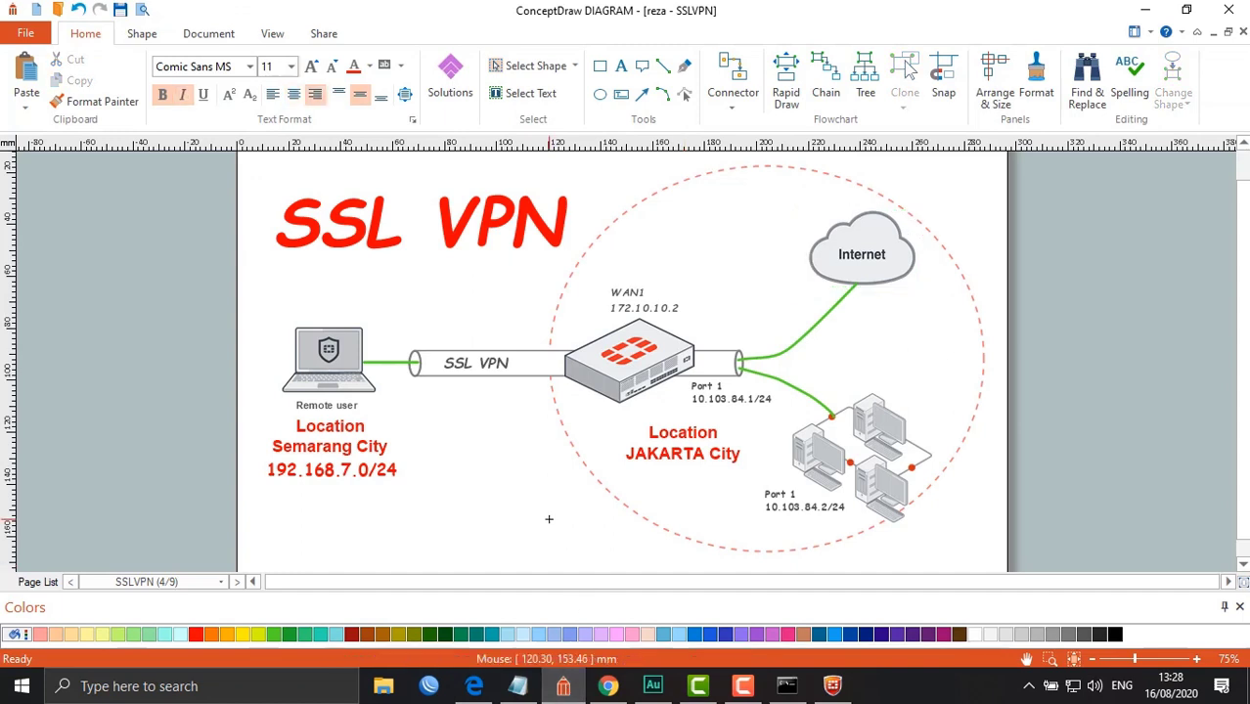